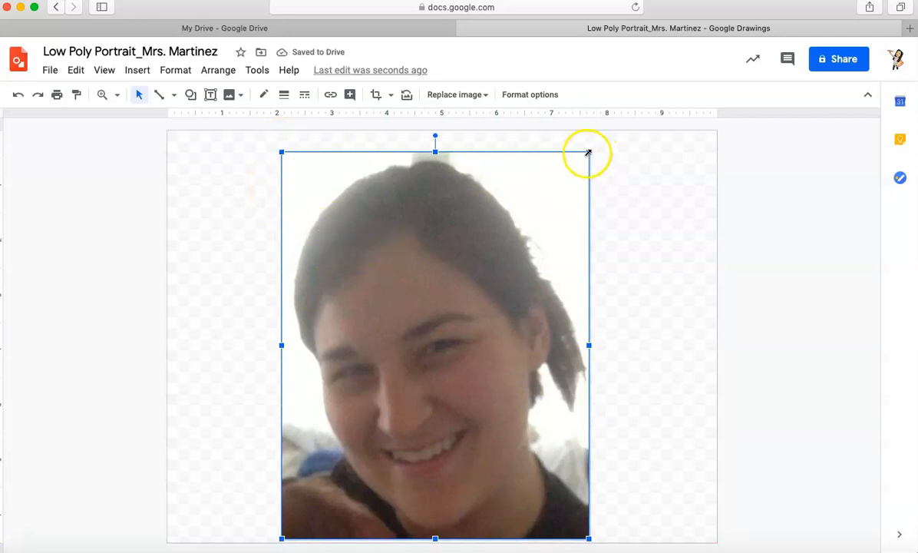
Enlarge the portrait photo proportionally to the canvas's upper edge, then try a sideways stretch and undo it
left_click_drag(591, 152, 606, 130)
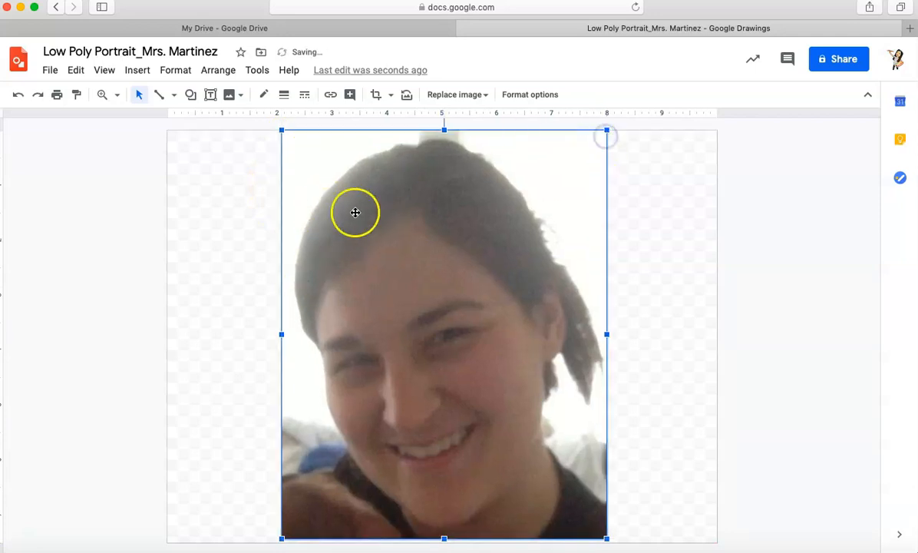
left_click_drag(280, 333, 155, 322)
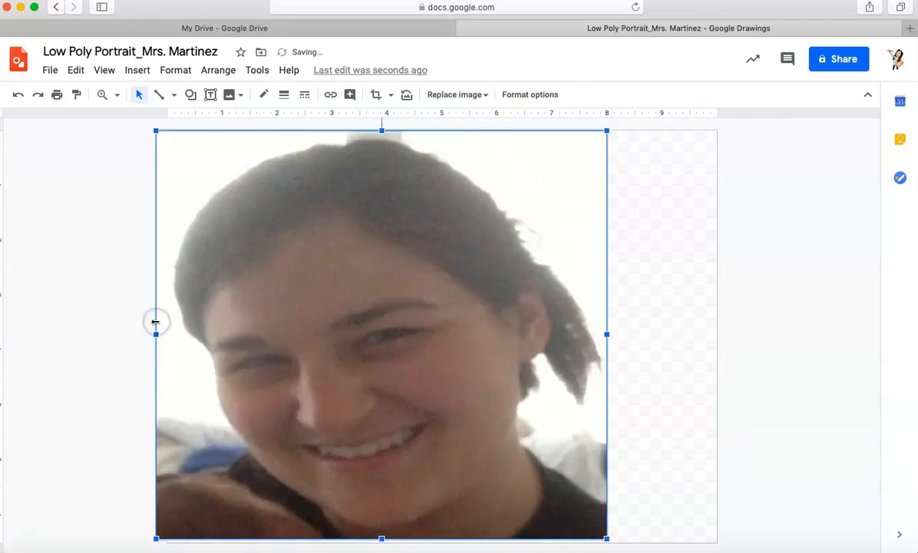
left_click(18, 96)
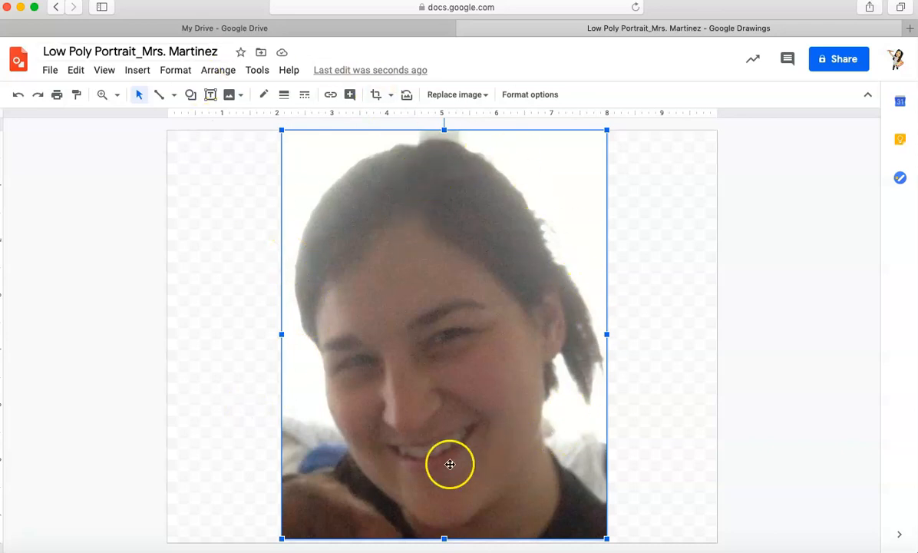
At 200% zoom, start a Curve outline of the hair at the forehead parting and trace the left hairline down to the temple
left_click(174, 96)
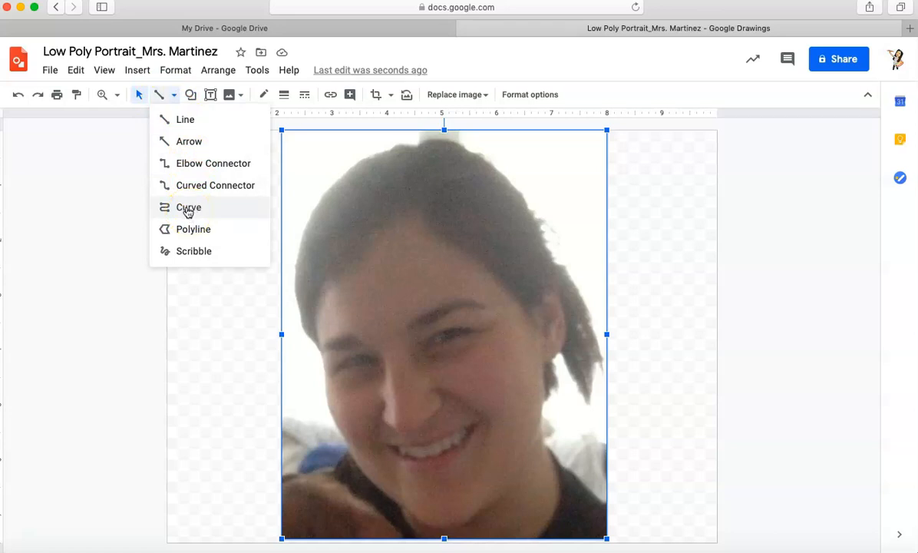
left_click(177, 238)
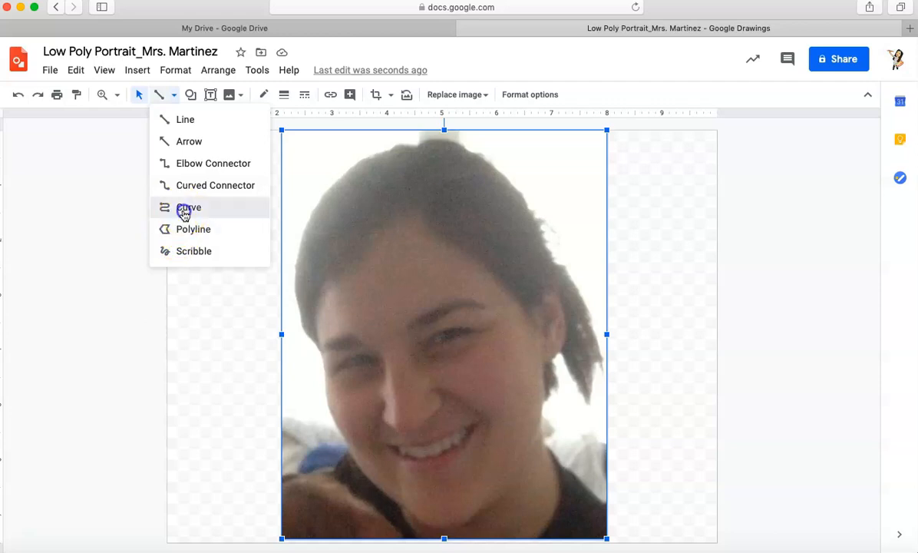
left_click(184, 215)
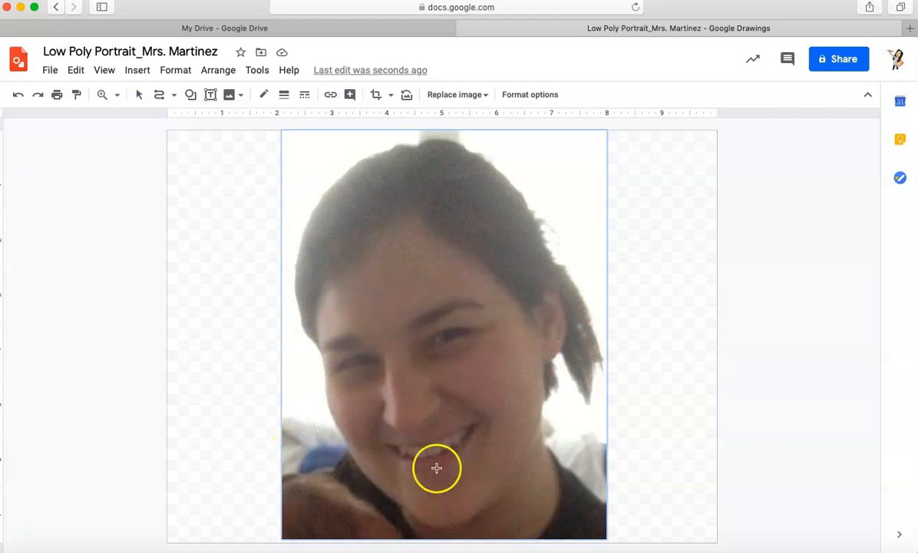
left_click(116, 94)
left_click(139, 185)
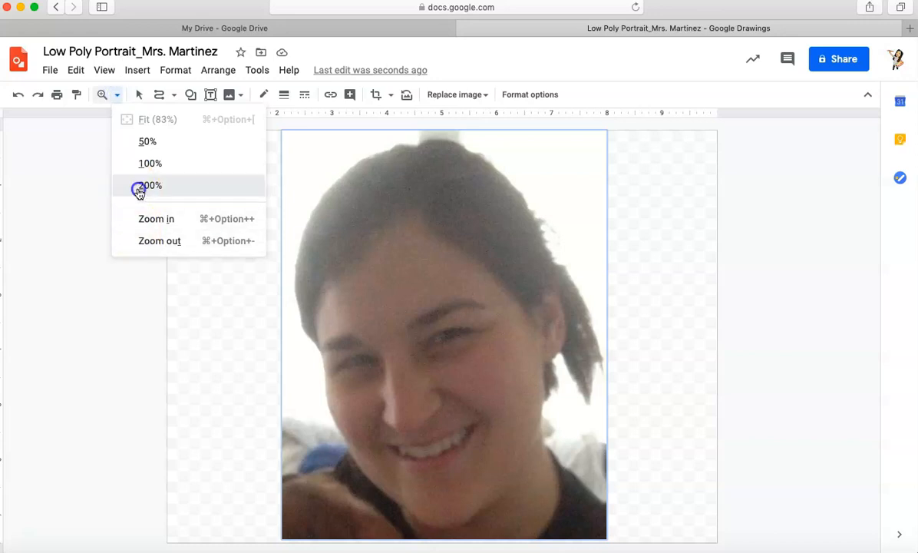
scroll(138, 224, "up", 5)
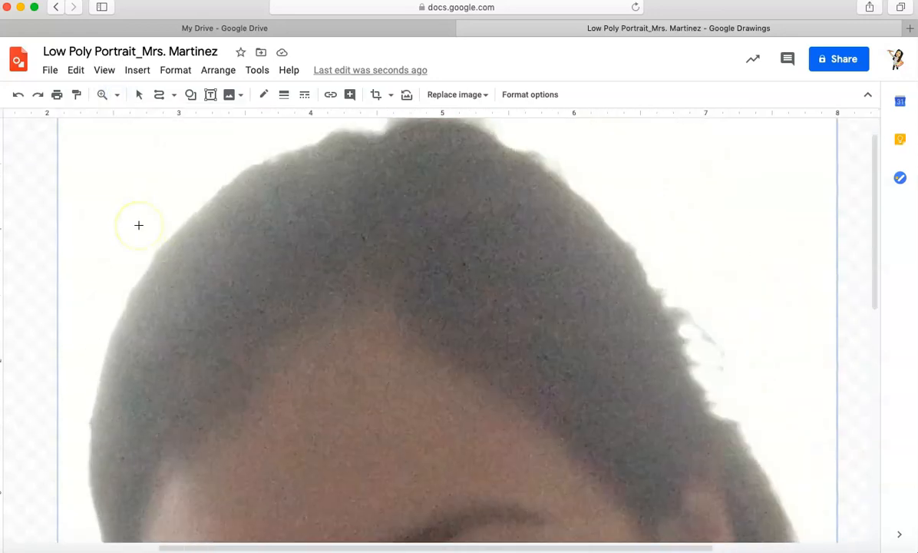
scroll(138, 224, "down", 3)
mouse_move(323, 150)
left_mouse_down()
mouse_move(364, 151)
mouse_move(382, 174)
mouse_move(373, 165)
left_mouse_up()
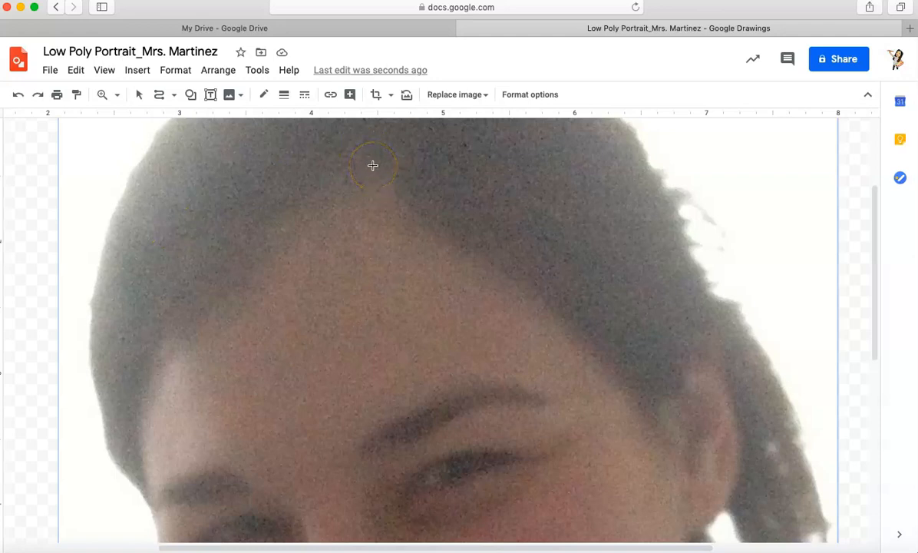
left_click(173, 94)
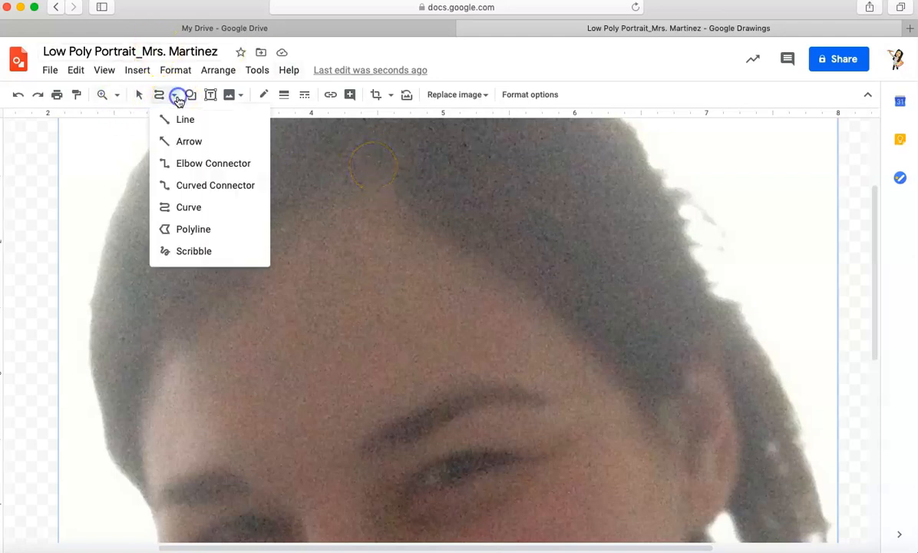
left_click(188, 207)
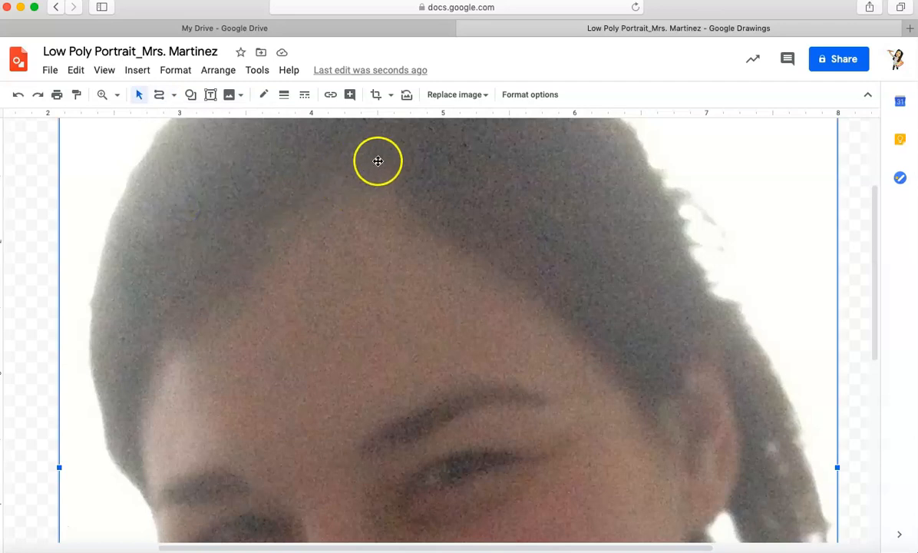
left_click(161, 94)
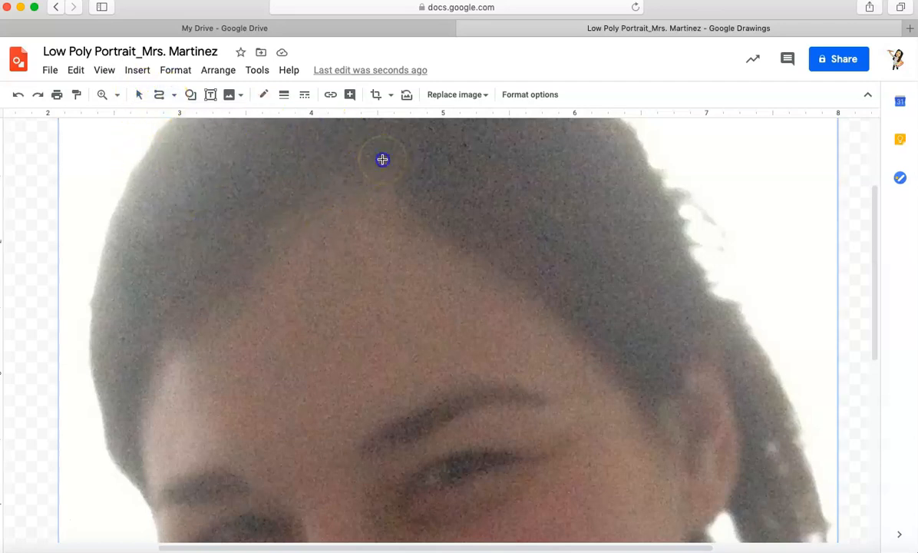
mouse_move(383, 159)
left_mouse_down()
mouse_move(350, 181)
mouse_move(285, 198)
mouse_move(217, 249)
left_mouse_up()
left_click(152, 332)
left_click(139, 384)
left_click(142, 474)
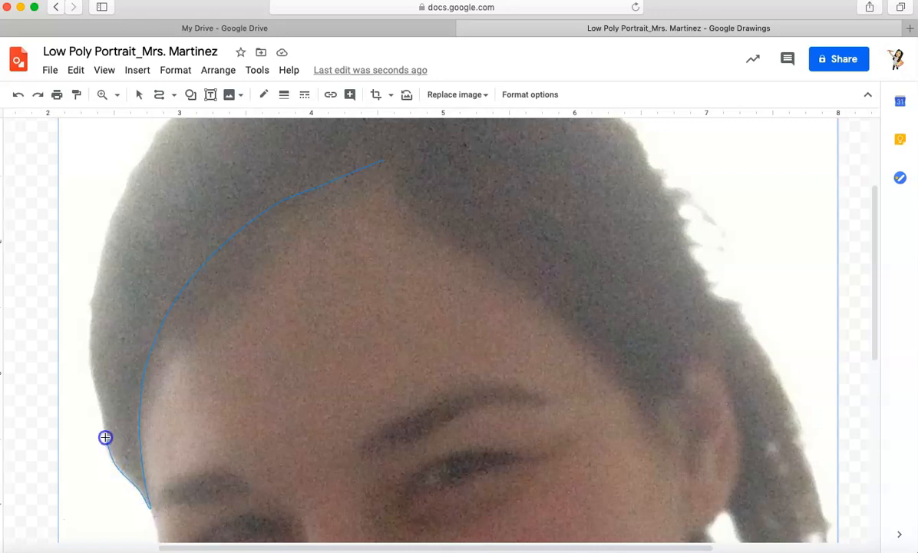
Continue the curve from the temple up the outer edge of the hair on the left side of the head
left_click(92, 364)
left_click(91, 314)
left_click(101, 263)
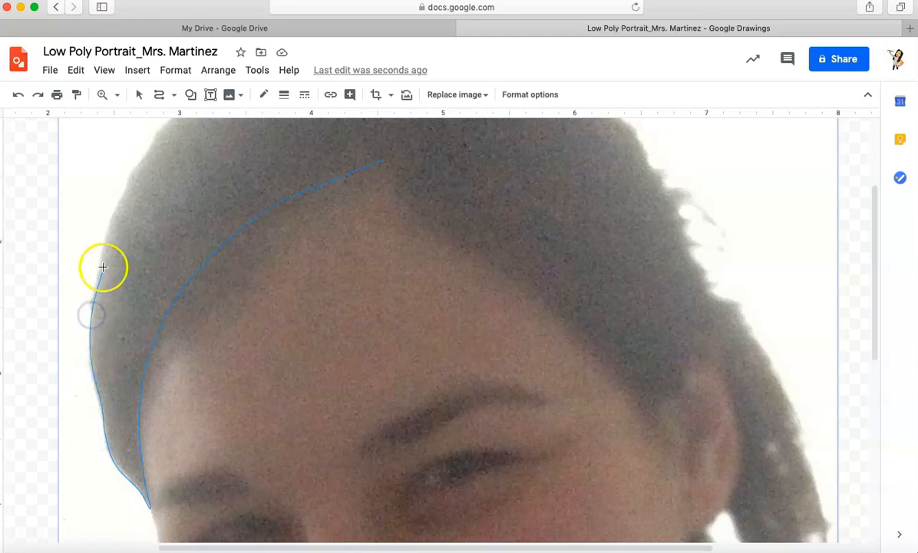
left_click(123, 195)
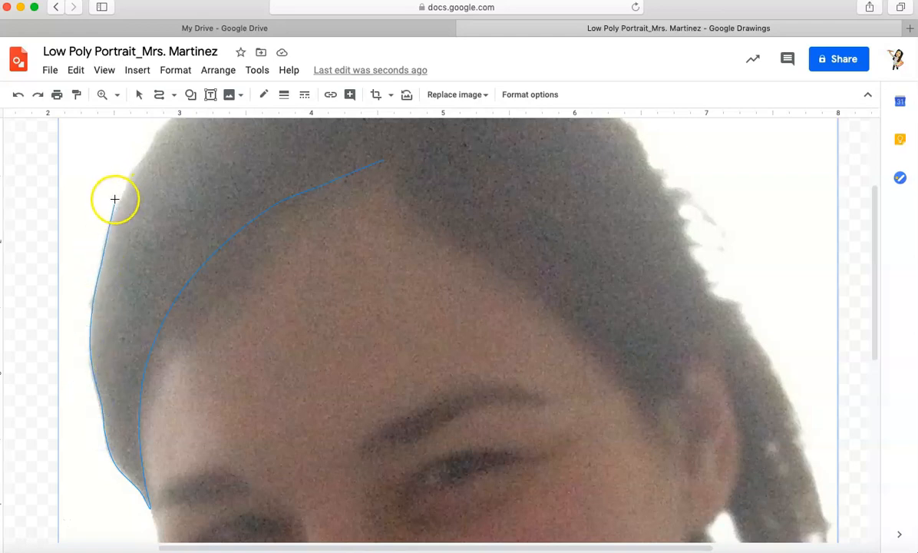
left_click(115, 203)
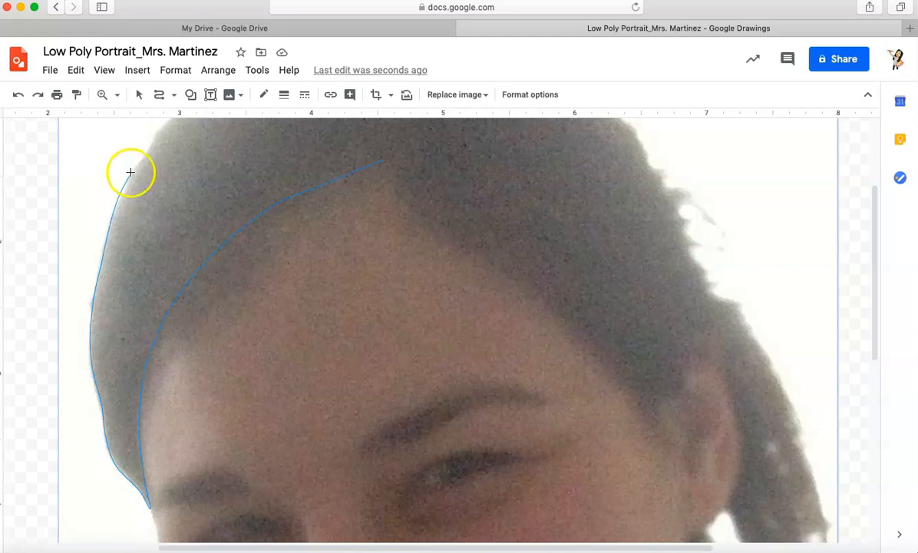
left_click(137, 164)
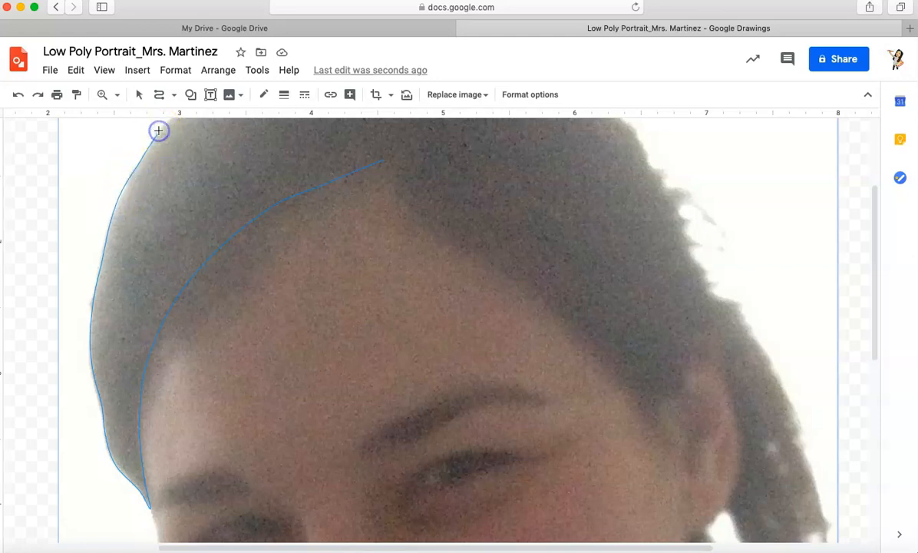
scroll(158, 130, "up", 4)
left_click_drag(158, 131, 224, 218)
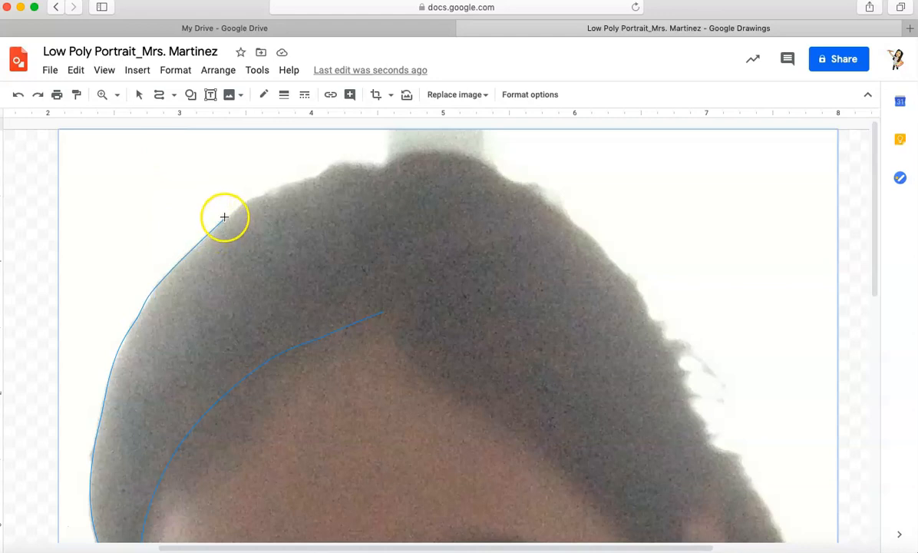
Extend the hair curve over the crown and down onto the upper right side of the head
left_click(271, 192)
left_click(307, 179)
left_click_drag(308, 179, 319, 178)
left_click(385, 171)
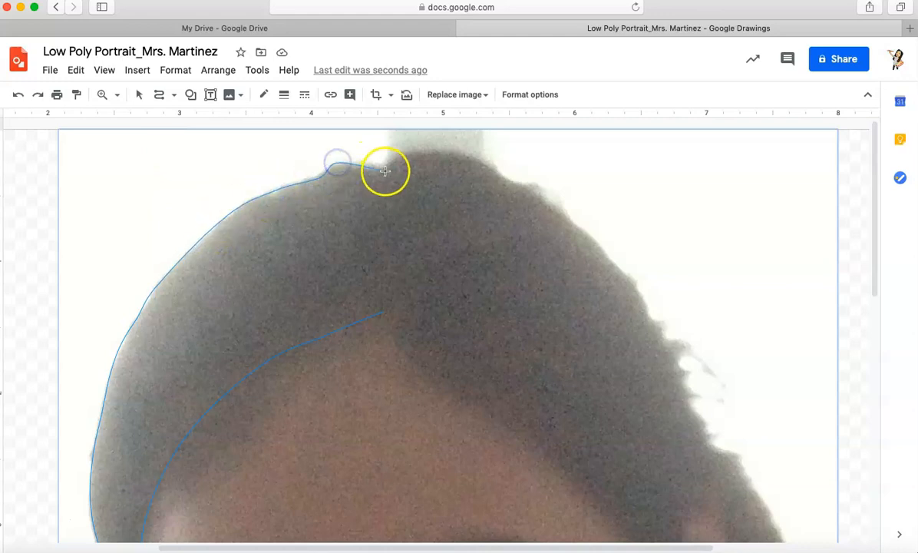
left_click(419, 151)
left_click(490, 168)
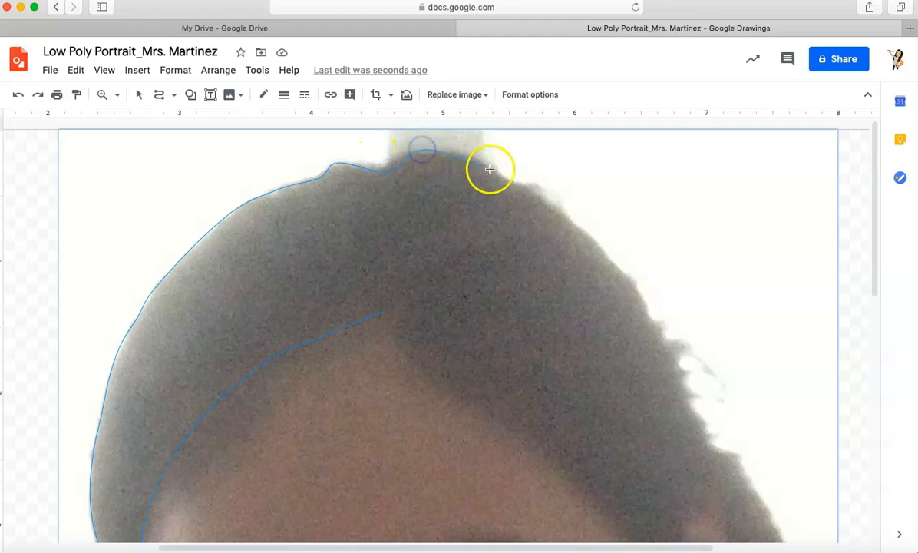
left_click(526, 187)
left_click(567, 215)
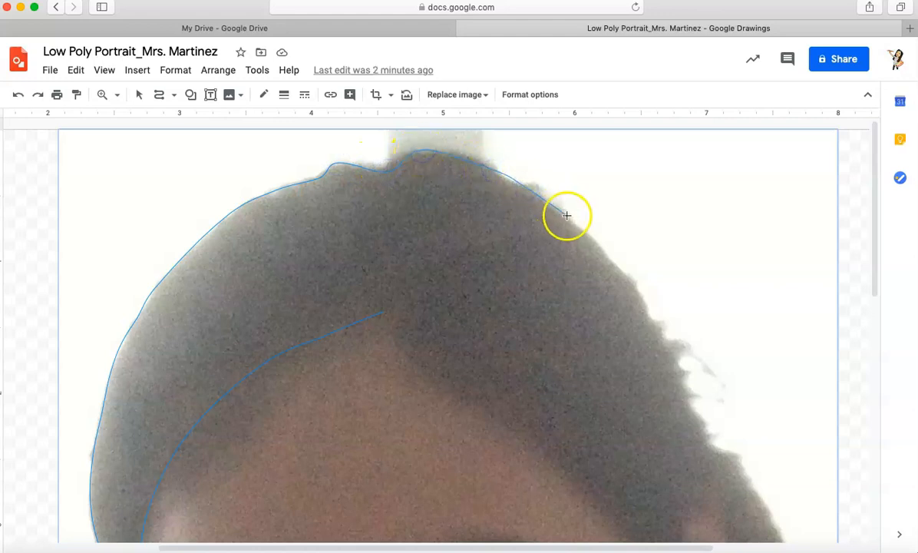
left_click(612, 260)
Trace the hair's outer edge down the right side of the head to the start of the ponytail
scroll(613, 264, "down", 2)
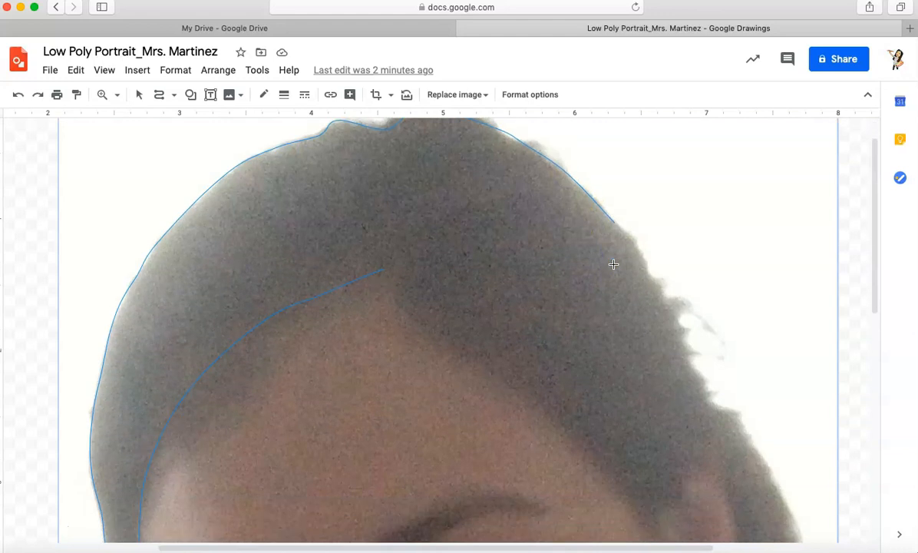
left_click(619, 195)
left_click(645, 229)
left_click(665, 267)
left_click(681, 301)
left_click(698, 349)
left_click(735, 379)
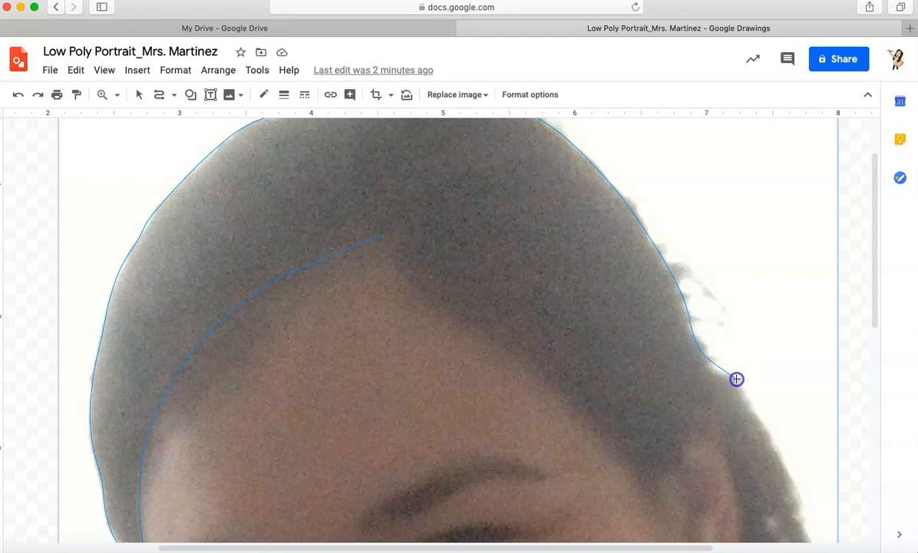
Carry the curve down the ponytail's outer edge, around its pointed tips and back up towards the earlobe
scroll(736, 378, "down", 3)
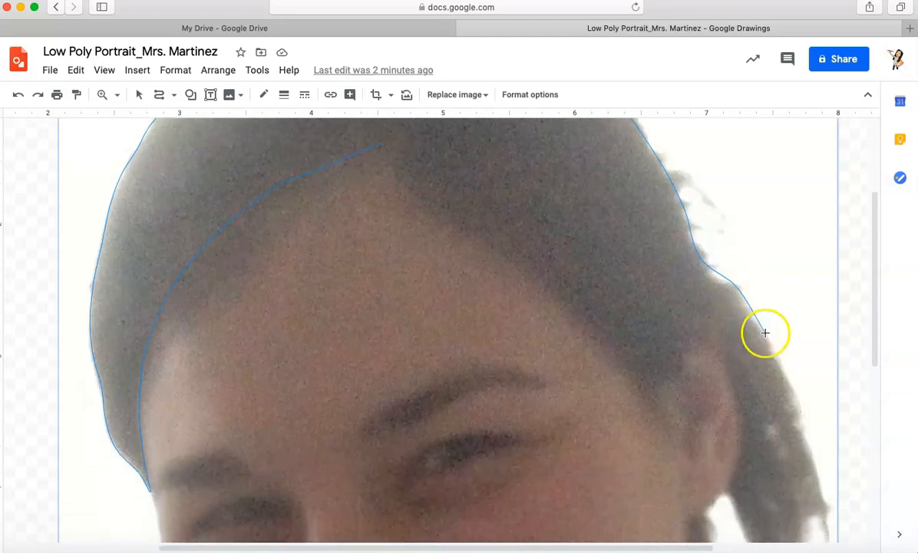
left_click(793, 403)
left_click(820, 492)
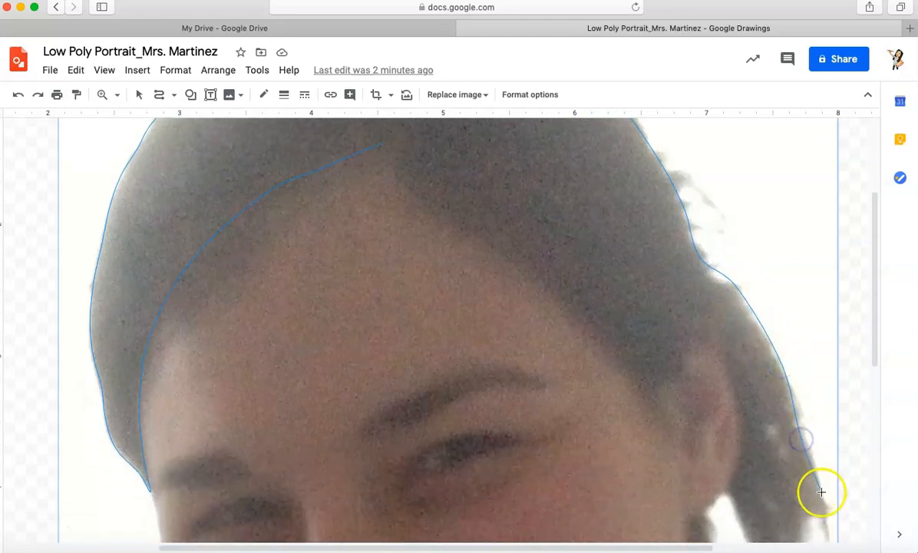
scroll(828, 511, "down", 3)
left_click(822, 436)
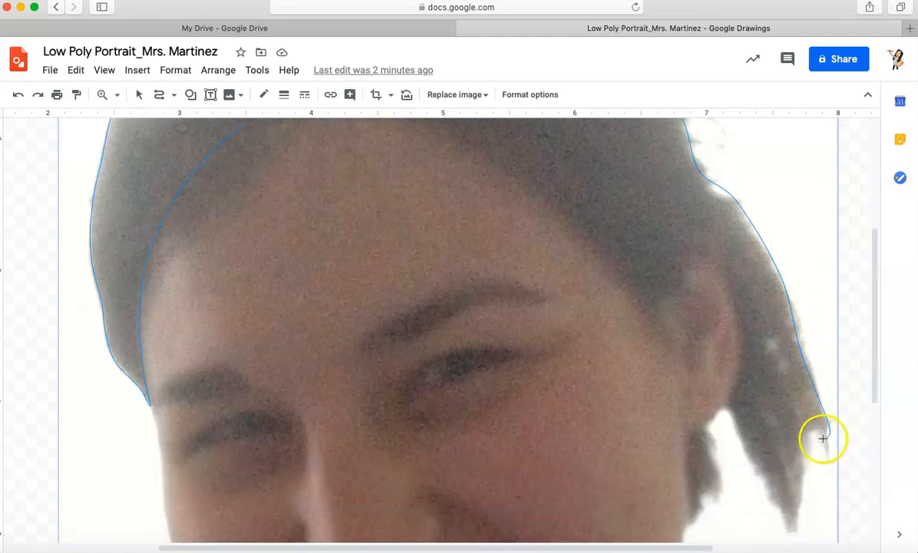
left_click(804, 499)
left_click(796, 532)
left_click(759, 472)
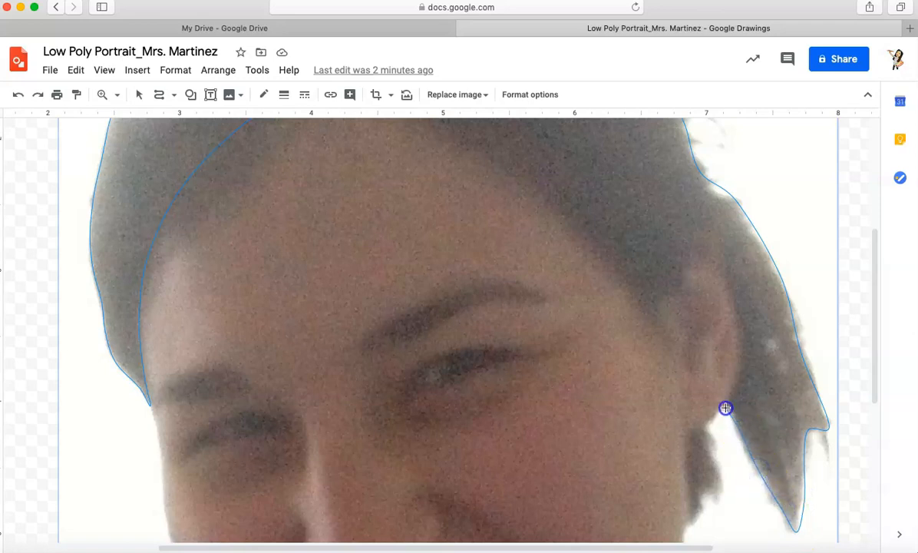
Trace the hair edge around the back and top of the ear and down to the sideburn point
left_click(739, 361)
left_click(702, 254)
left_click(679, 289)
left_click(656, 320)
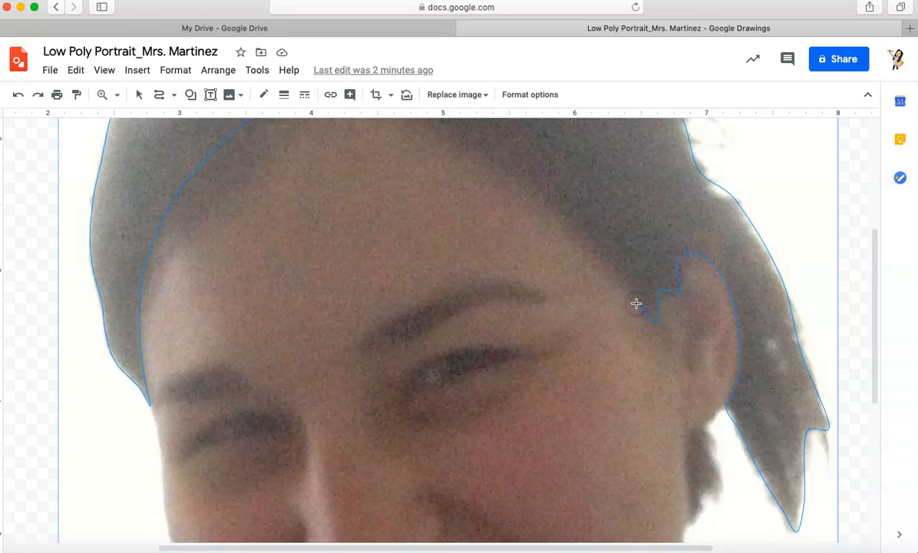
Follow the right hairline from the sideburn up across the forehead and close the curve at its starting point on the parting
scroll(636, 303, "up", 3)
left_click(601, 328)
left_click(570, 293)
left_click(524, 245)
left_click(470, 217)
left_click(409, 186)
left_click(390, 159)
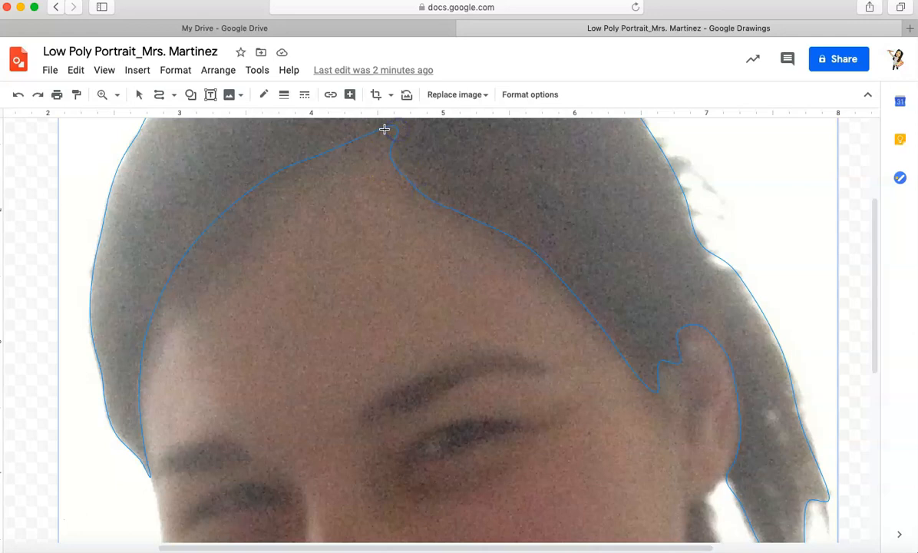
left_click(383, 130)
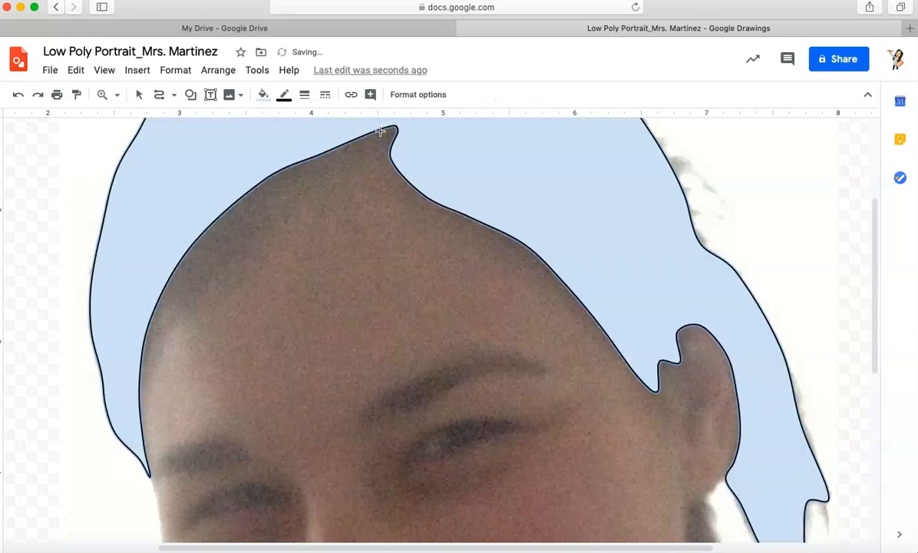
Return the zoom to 100% and make the hair shape's fill transparent
scroll(339, 225, "up", 5)
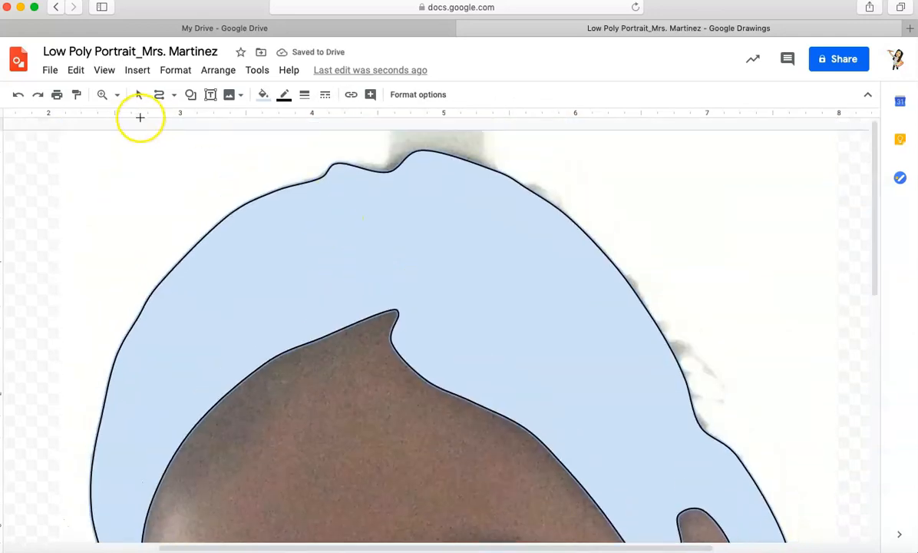
left_click(117, 94)
left_click(129, 162)
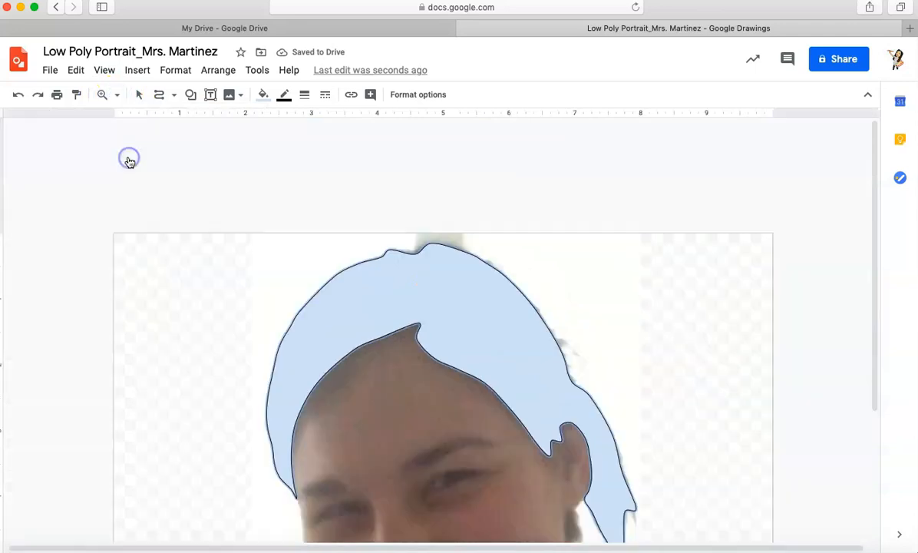
scroll(158, 271, "down", 3)
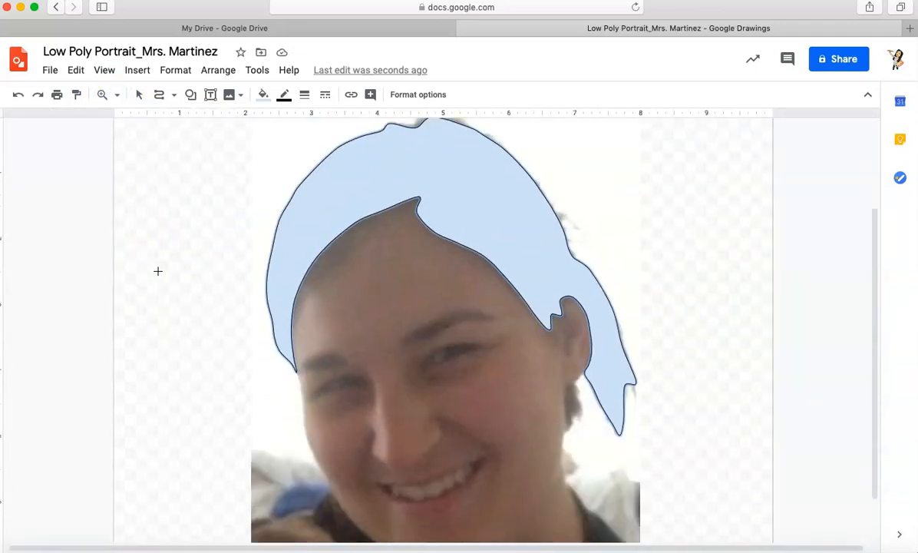
left_click(264, 96)
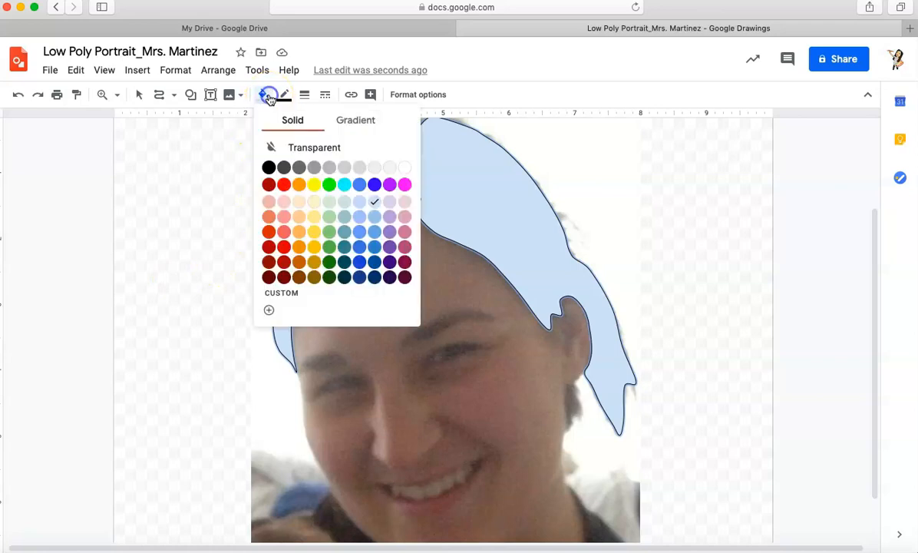
left_click(317, 151)
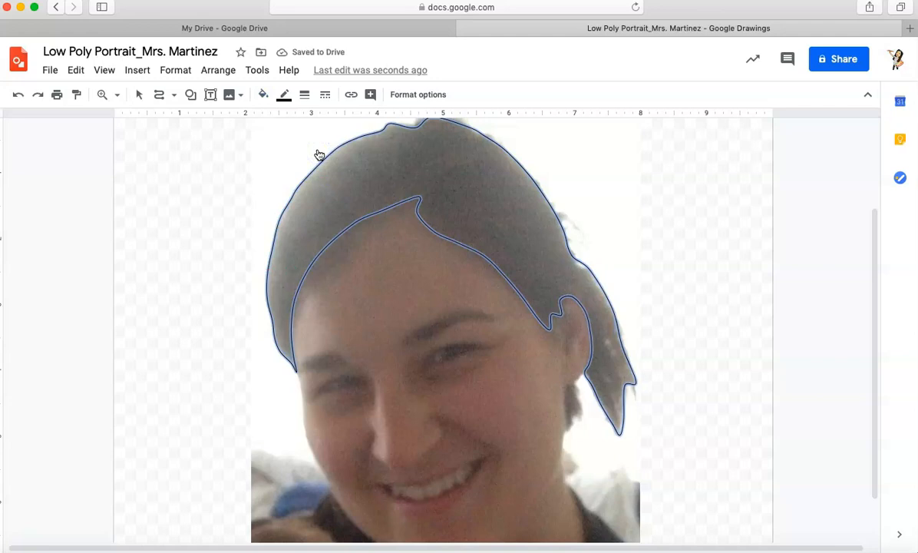
Set the hair shape's outline colour to black and leave the drawing tool
left_click(283, 96)
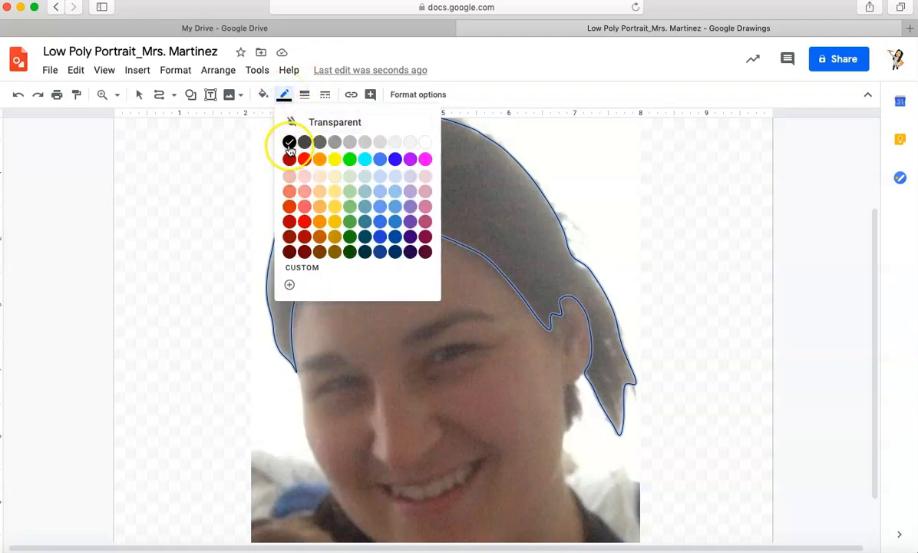
left_click(289, 142)
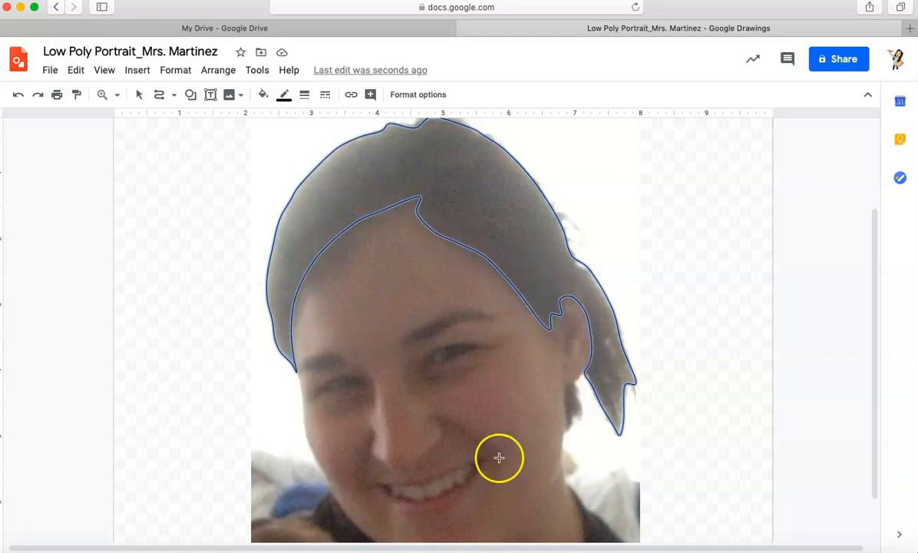
scroll(498, 457, "down", 3)
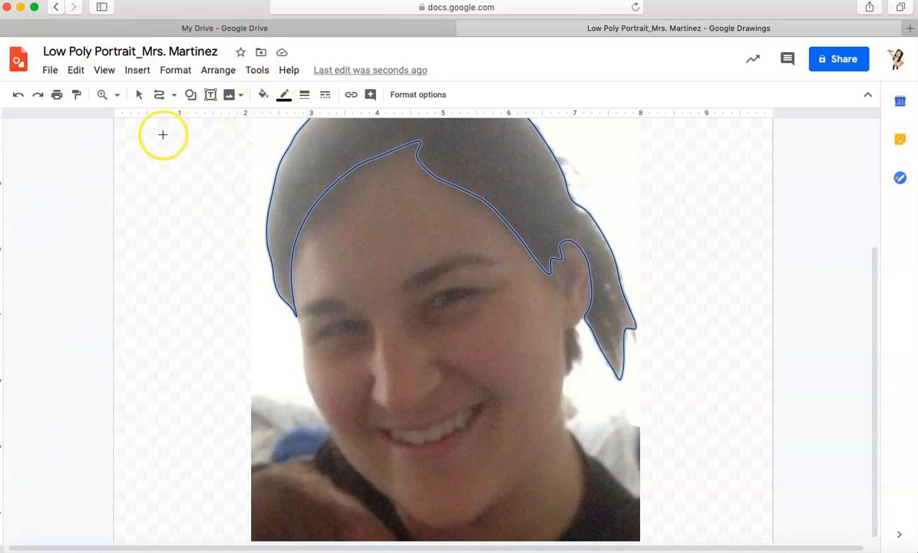
key("Escape")
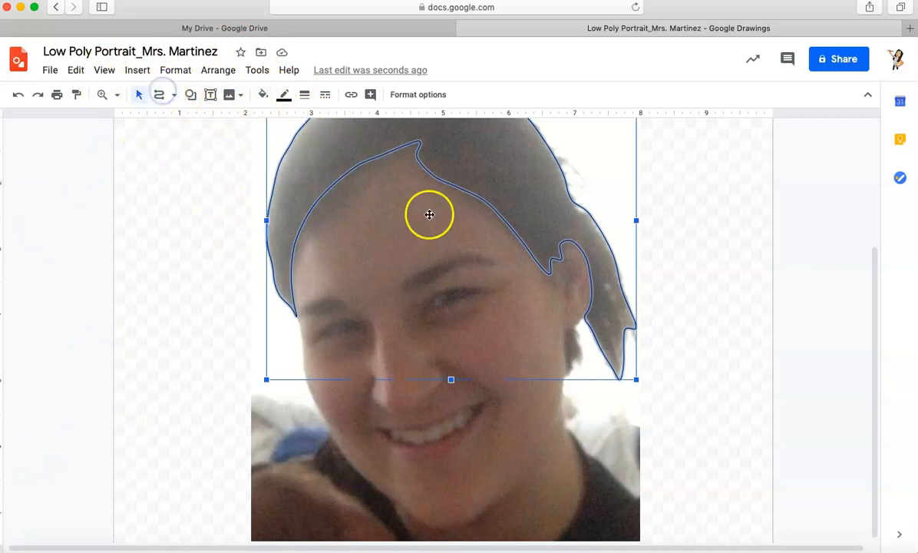
Start a face curve on the left cheek edge and trace down along the jaw to the left side of the chin
left_click(159, 94)
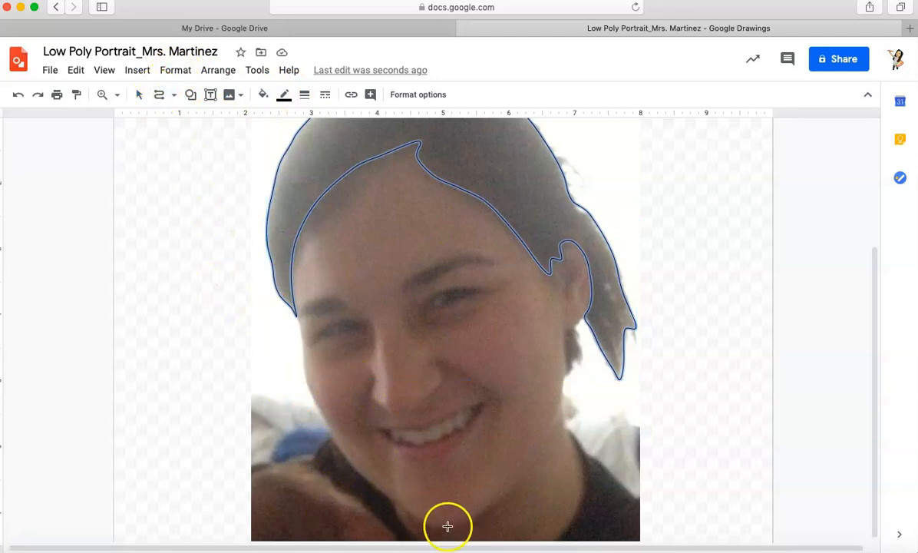
left_click(115, 94)
left_click(134, 190)
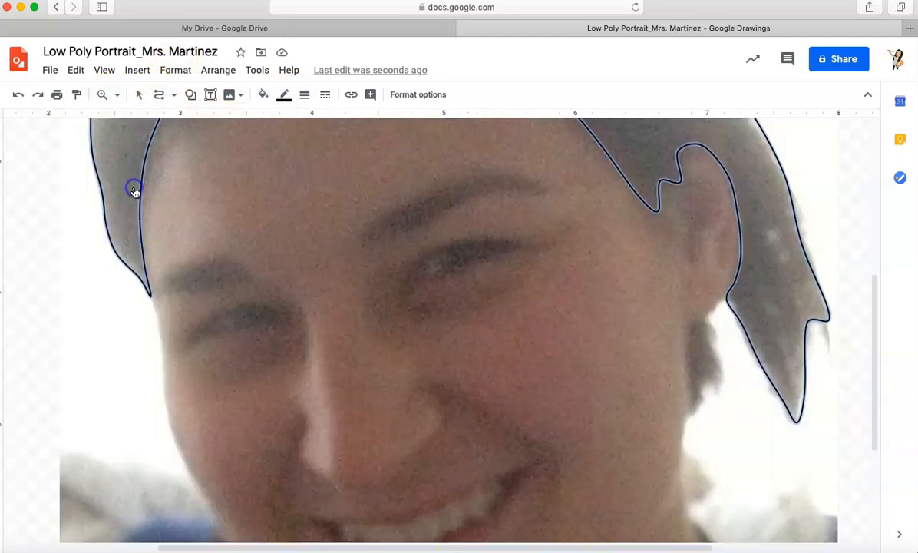
scroll(134, 191, "down", 5)
mouse_move(162, 191)
left_mouse_down()
mouse_move(161, 241)
mouse_move(174, 251)
left_mouse_up()
left_click(215, 322)
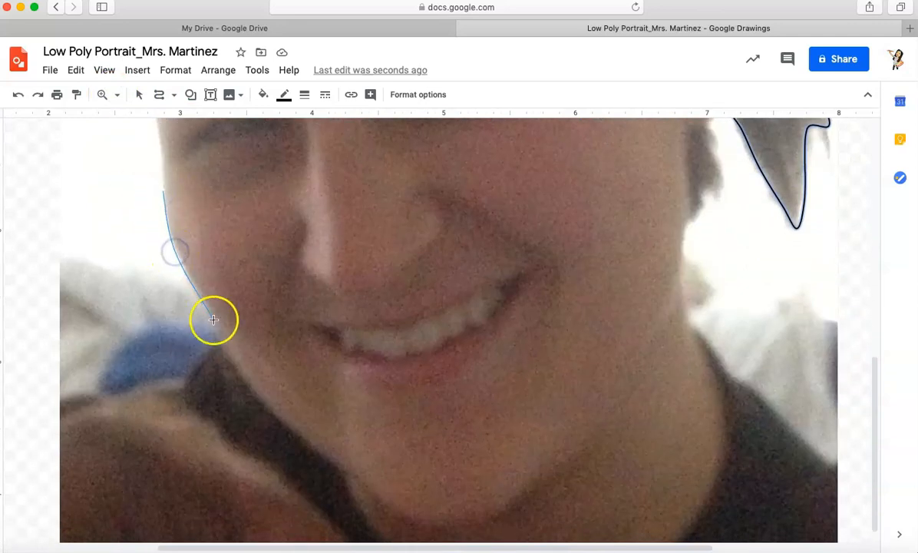
left_click(233, 367)
left_click(282, 433)
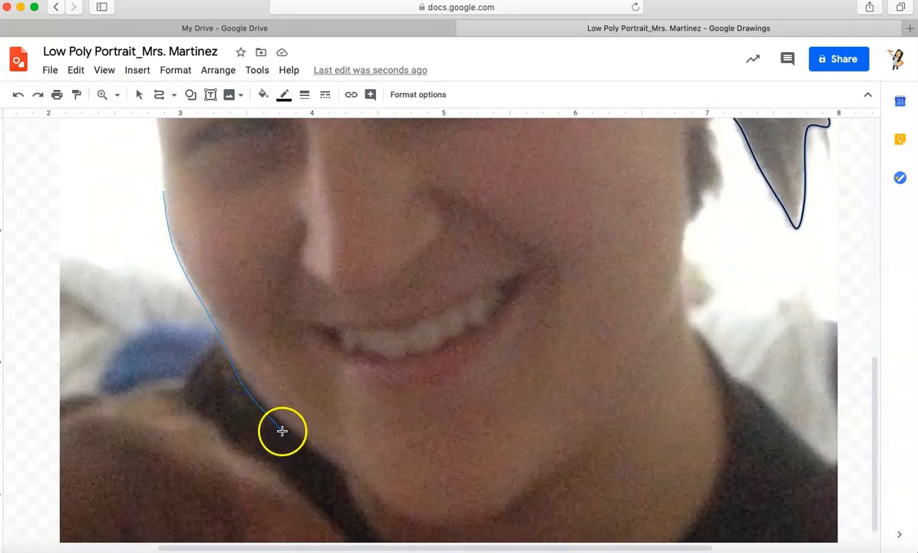
left_click(334, 459)
left_click(382, 493)
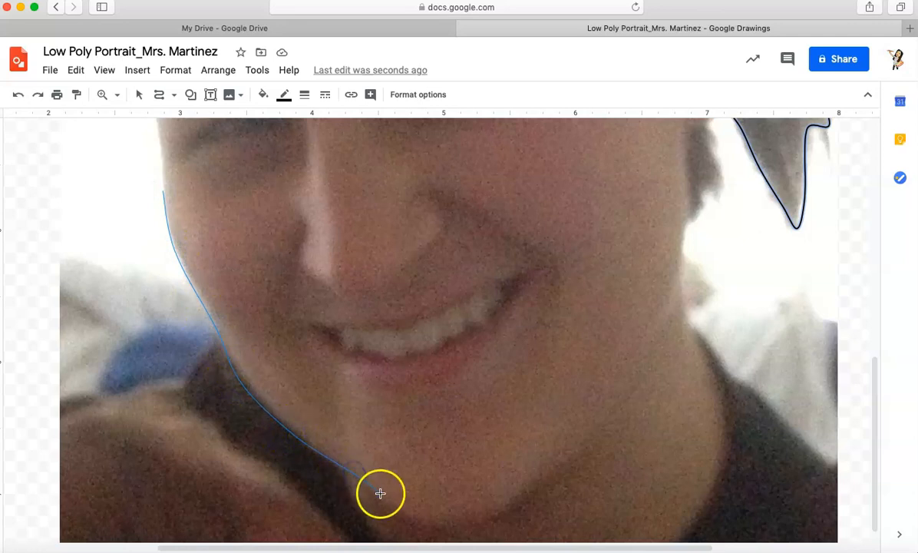
Continue the face curve around the bottom of the chin and up the right jaw to just below the ear
left_click(451, 524)
left_click(525, 500)
left_click(610, 430)
left_click(666, 309)
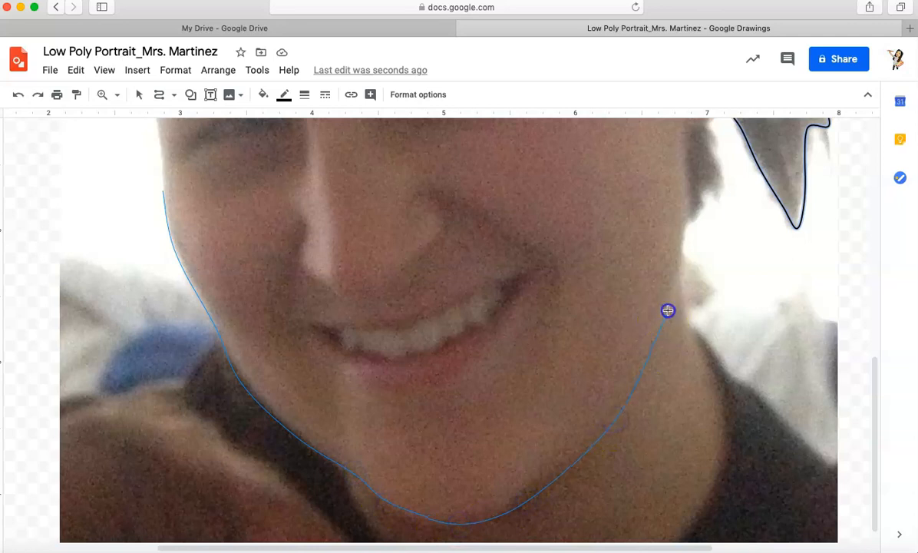
left_click(687, 246)
left_click(690, 192)
left_click(679, 147)
Carry the face curve out to the earlobe and around the back and top of the ear past the sideburn
scroll(680, 147, "up", 3)
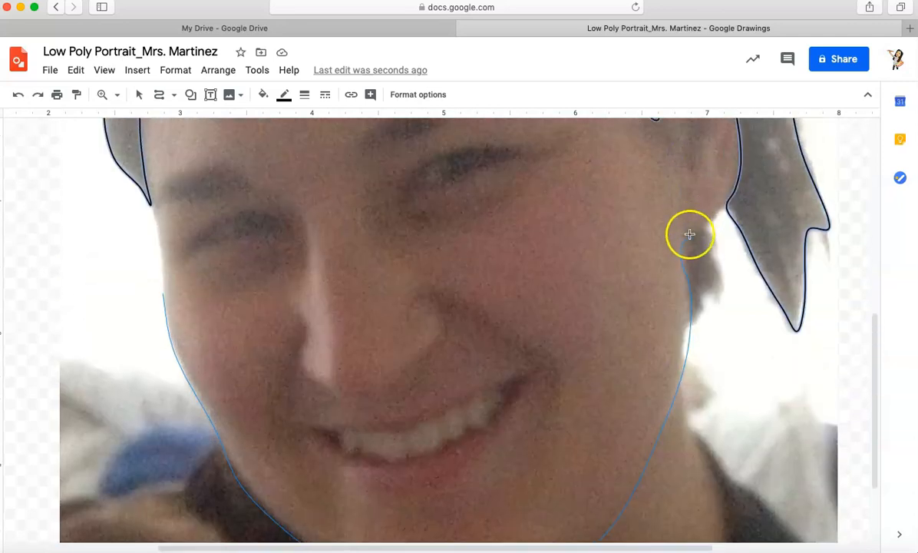
left_click(725, 205)
left_click_drag(726, 204, 721, 152)
scroll(742, 155, "up", 2)
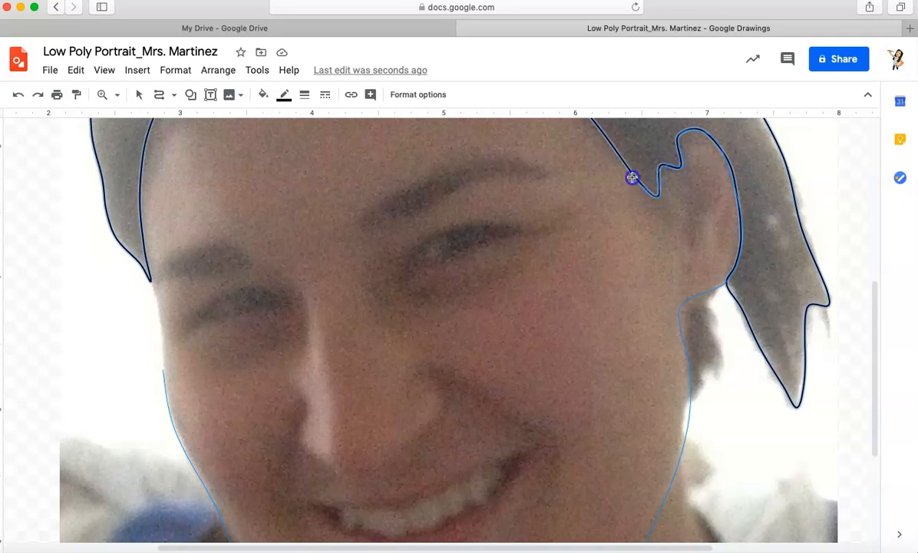
Trace the face curve along the right hairline, up across the forehead and around the hair parting
scroll(631, 182, "up", 5)
mouse_move(582, 262)
left_mouse_down()
mouse_move(559, 207)
mouse_move(423, 133)
mouse_move(422, 148)
mouse_move(385, 180)
left_mouse_up()
scroll(421, 140, "up", 3)
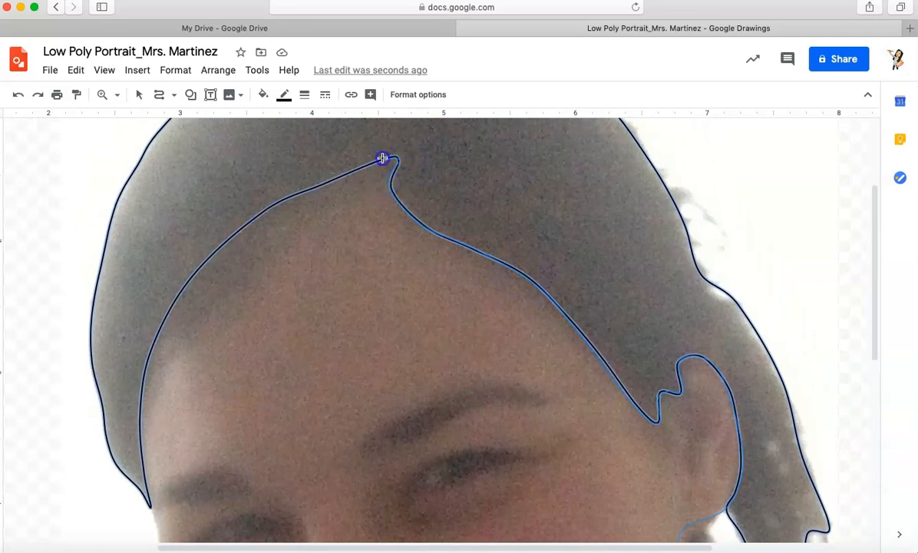
Follow the left hairline down from the parting past the temple and close the face curve at its starting point on the cheek
left_click_drag(328, 176, 251, 218)
scroll(251, 218, "down", 3)
left_click_drag(189, 199, 184, 194)
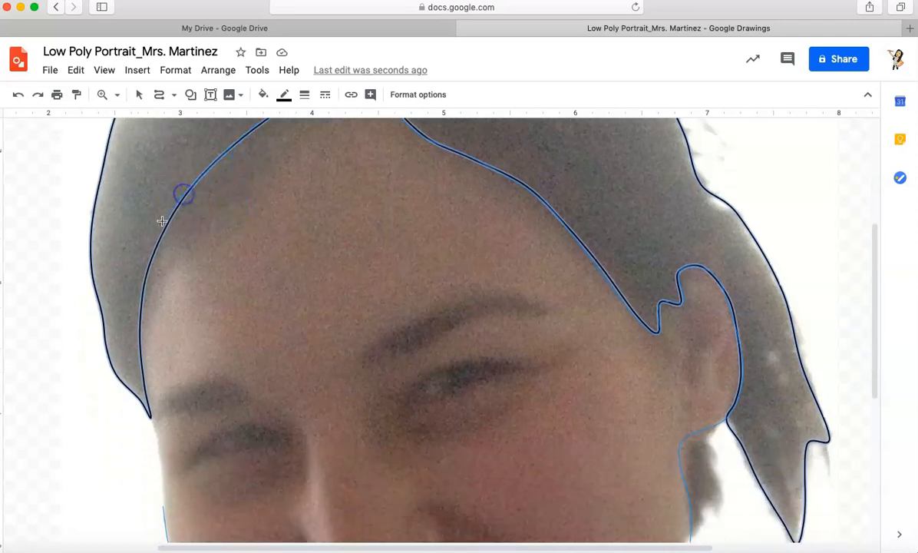
left_click(142, 289)
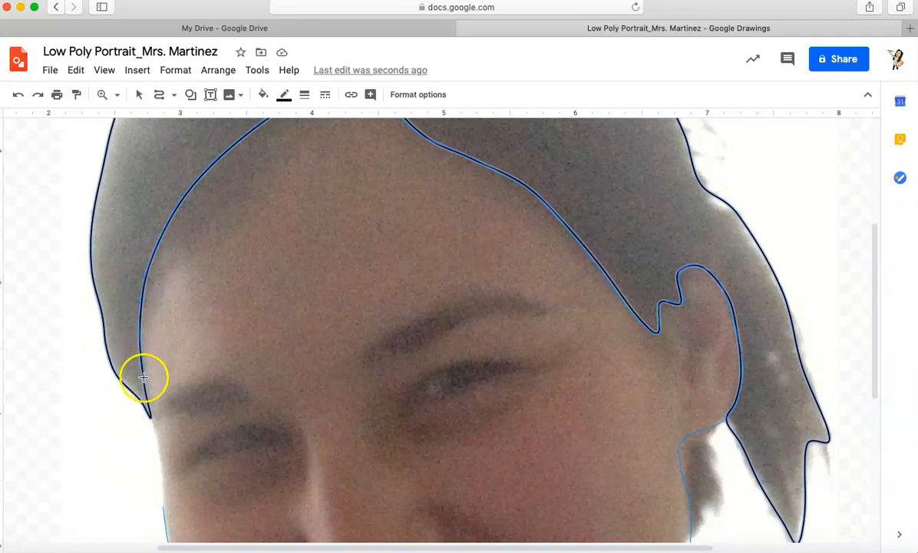
scroll(153, 388, "down", 4)
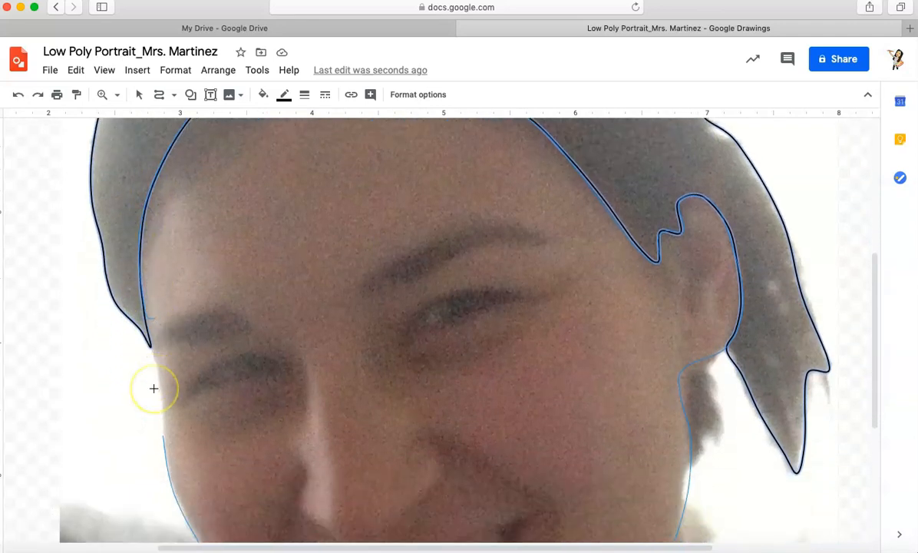
left_click(157, 332)
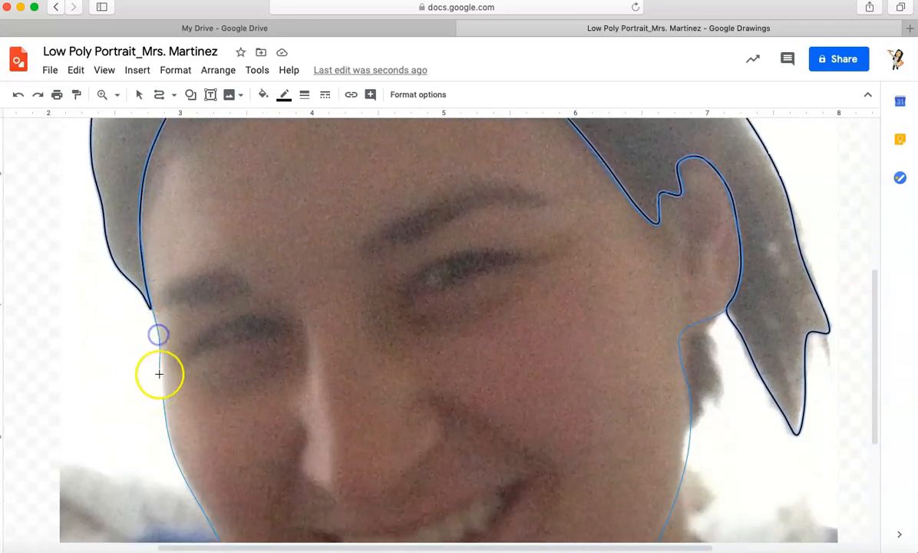
left_click(162, 401)
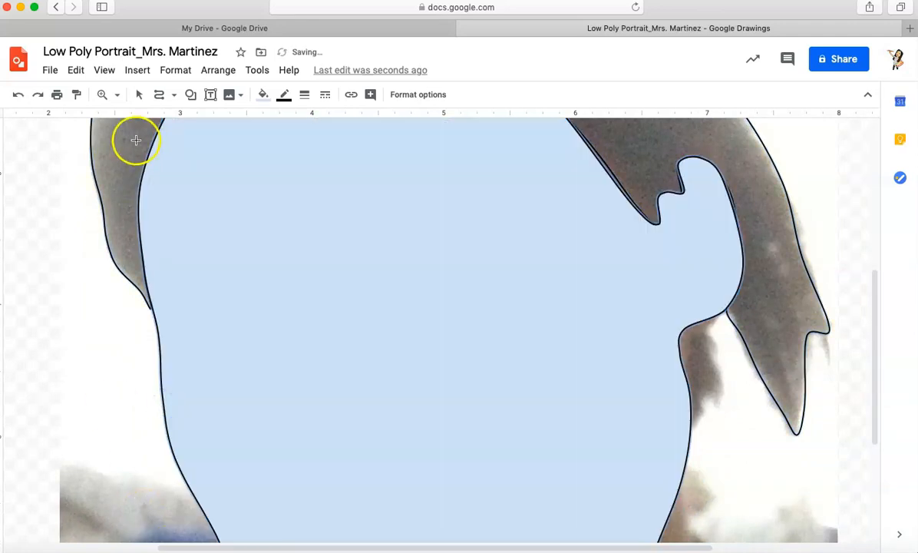
Return the zoom to 100% and make the face shape's fill transparent
left_click(115, 95)
left_click(128, 168)
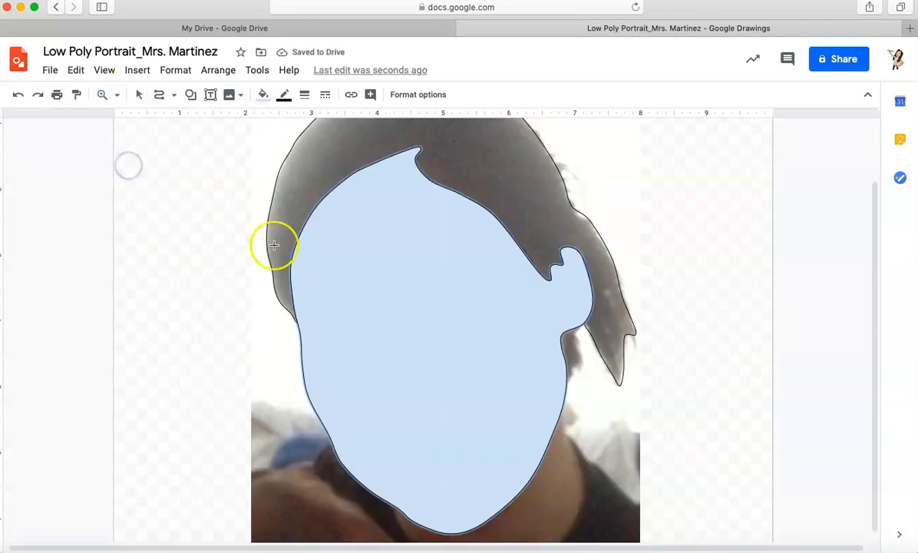
left_click(262, 96)
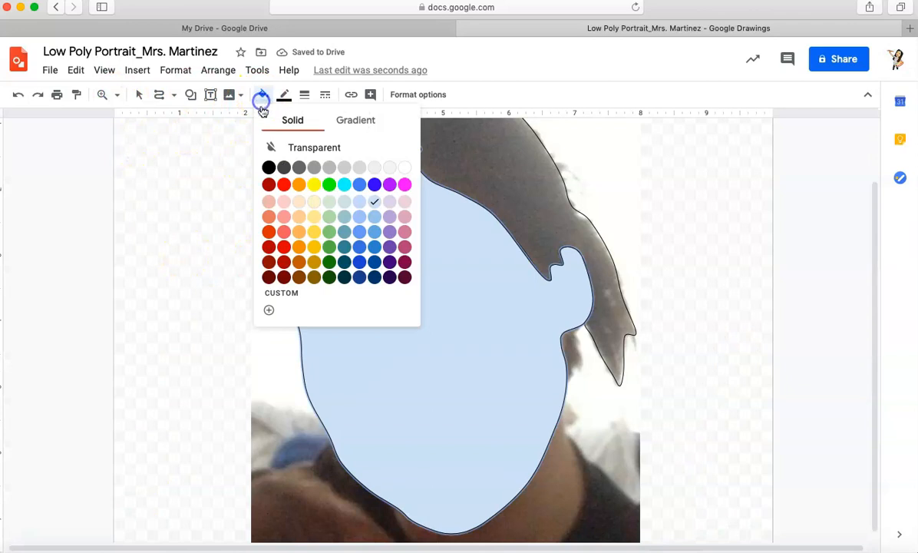
left_click(297, 147)
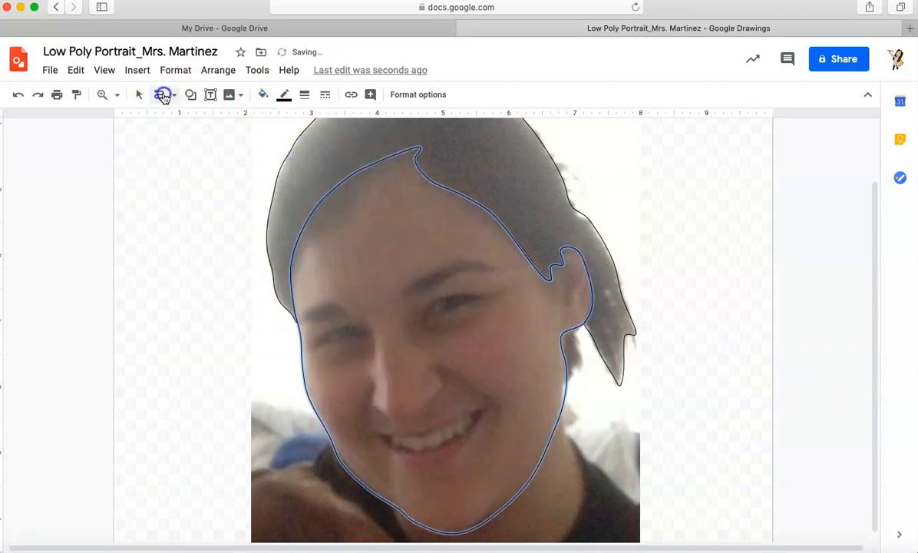
left_click(382, 353)
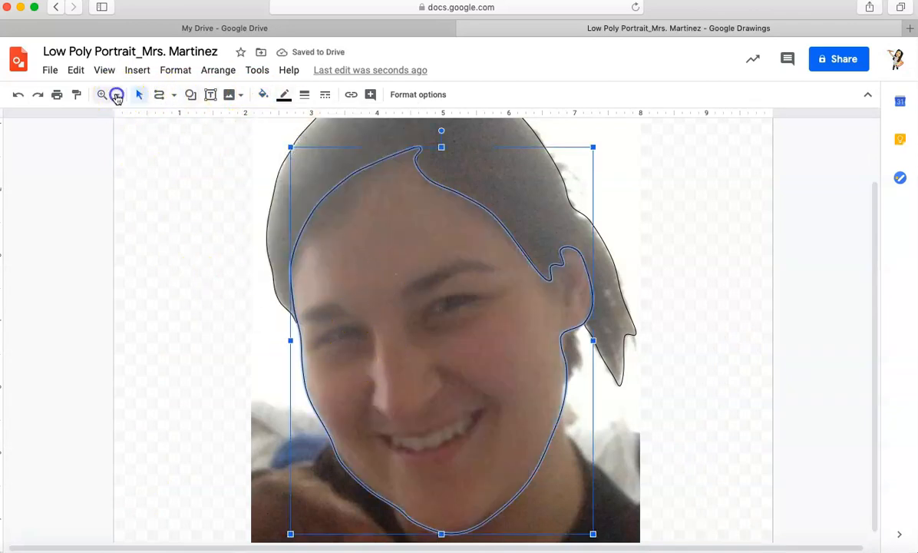
Trace the outer outline of the smiling mouth as a closed curve and make its fill transparent
left_click(115, 94)
left_click(127, 184)
left_click(161, 99)
scroll(242, 277, "down", 5)
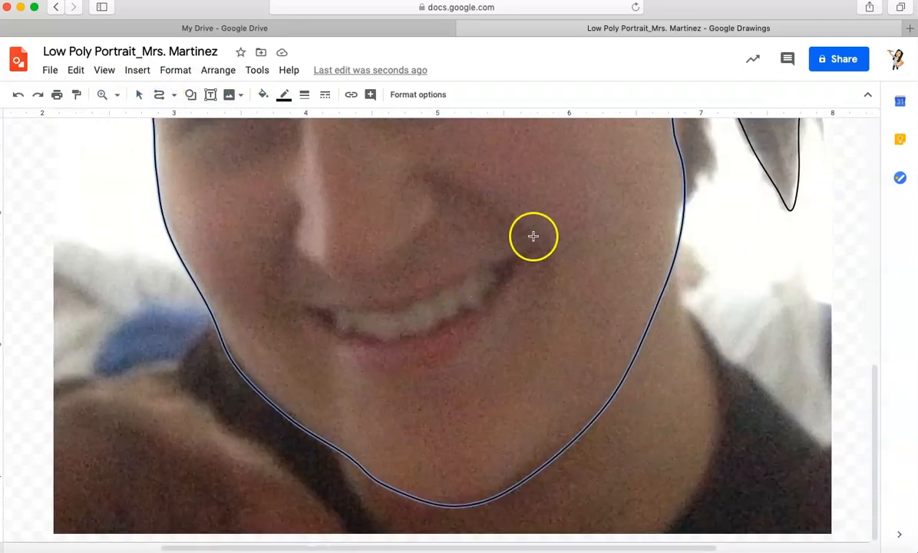
left_click_drag(525, 249, 427, 292)
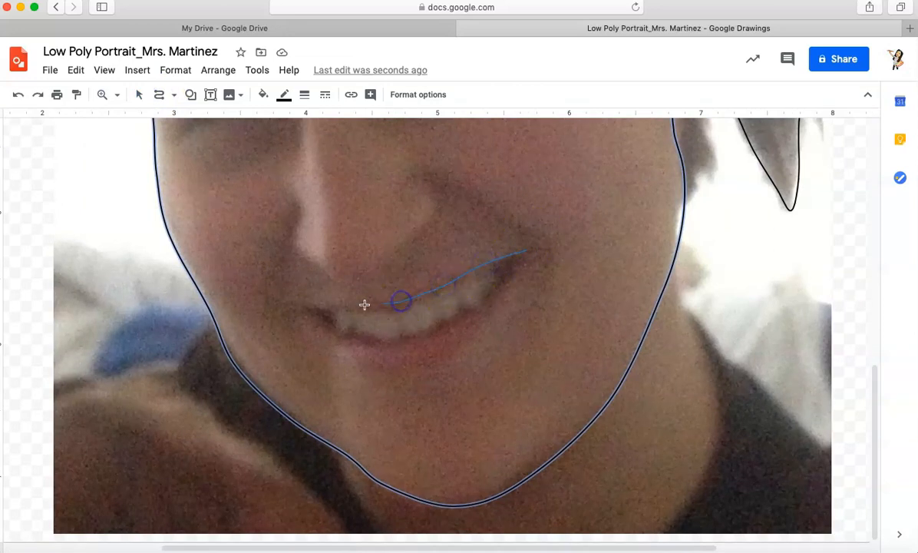
left_click(333, 337)
mouse_move(371, 363)
left_mouse_down()
mouse_move(437, 358)
mouse_move(487, 315)
mouse_move(524, 258)
left_mouse_up()
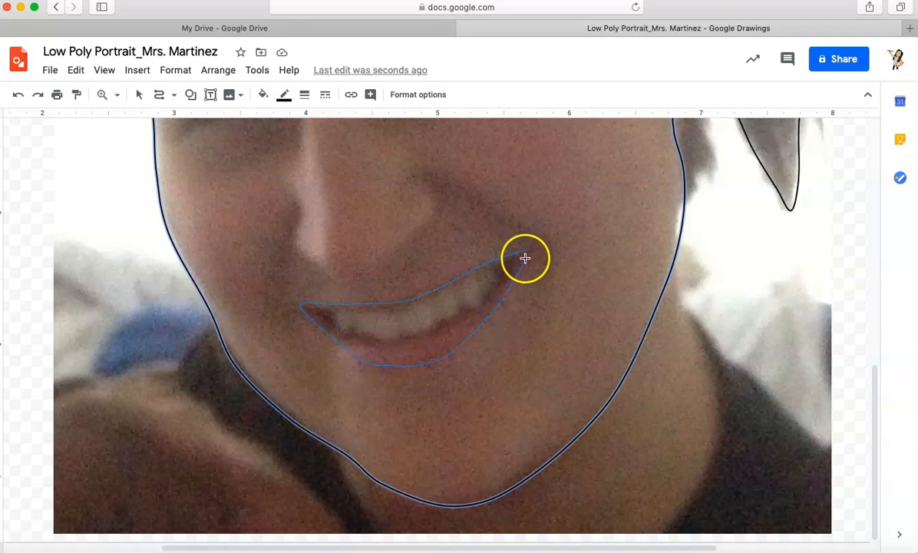
left_click(525, 252)
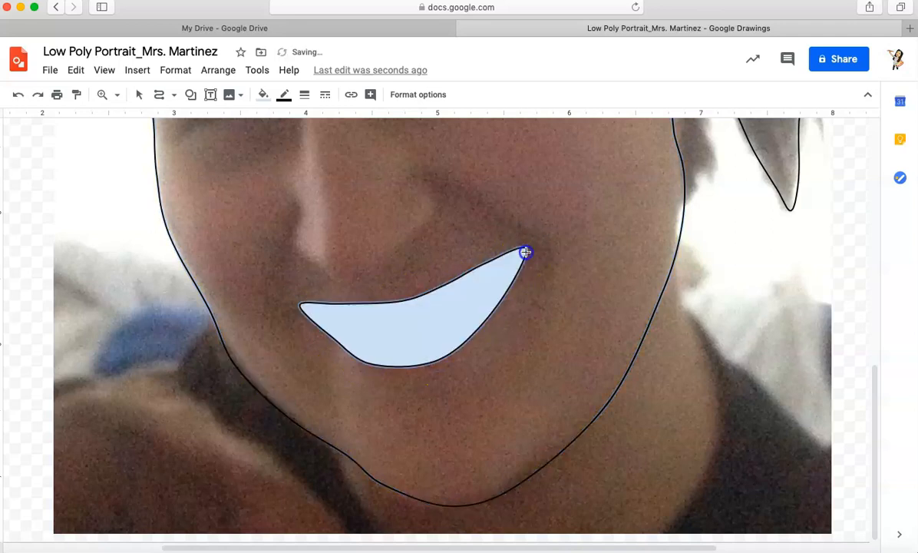
left_click(262, 94)
left_click(314, 147)
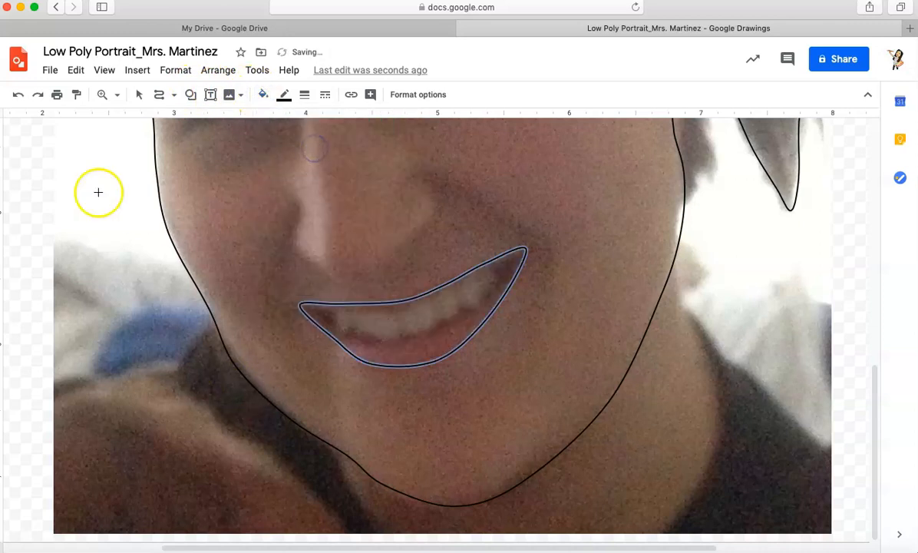
Trace the small rightmost tooth inside the mouth as a closed curve with a transparent fill
left_click(119, 98)
left_click(140, 223)
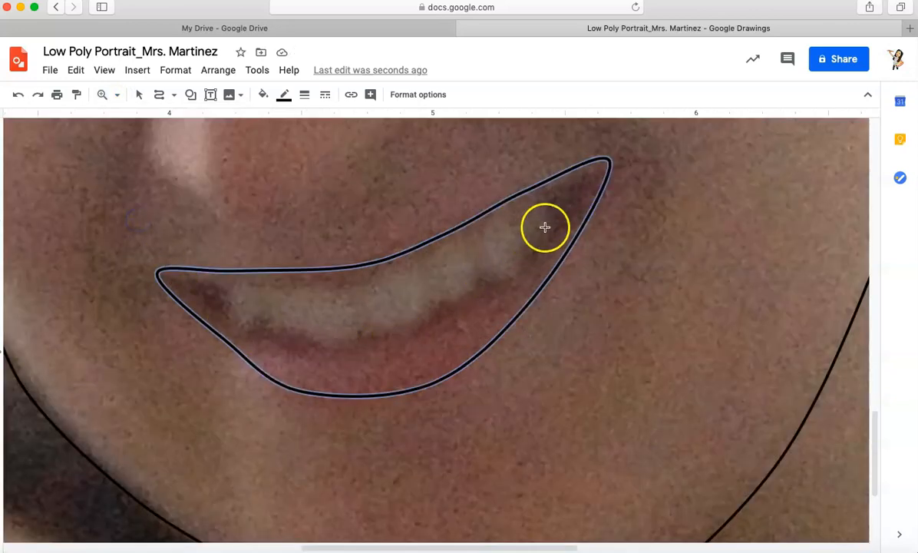
left_click(524, 252)
double_click(524, 250)
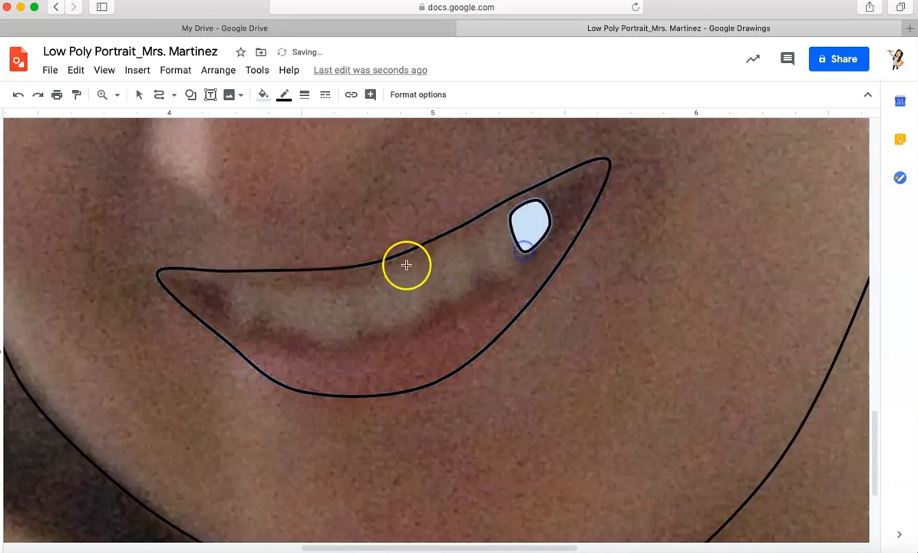
left_click(261, 94)
left_click(286, 146)
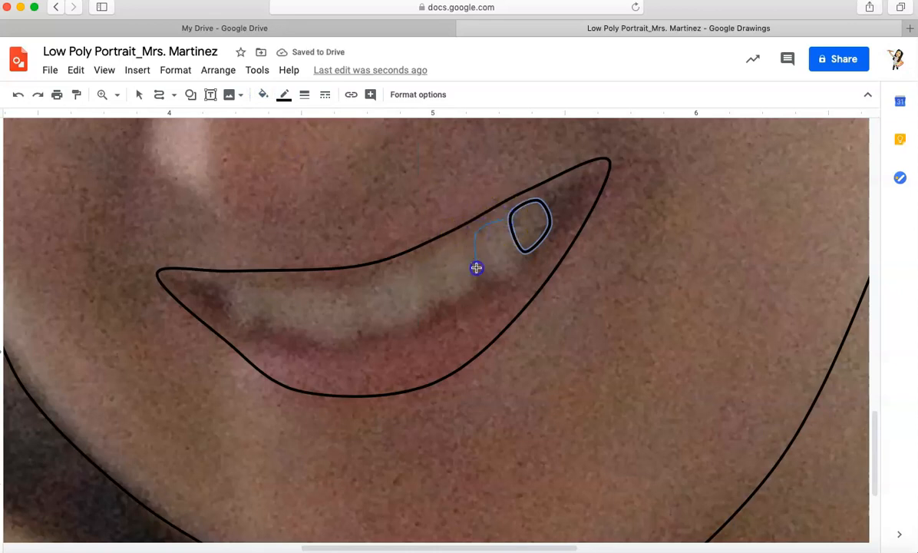
Outline the second tooth from the right as a closed curve and make its fill transparent
left_click(496, 285)
left_click(506, 216)
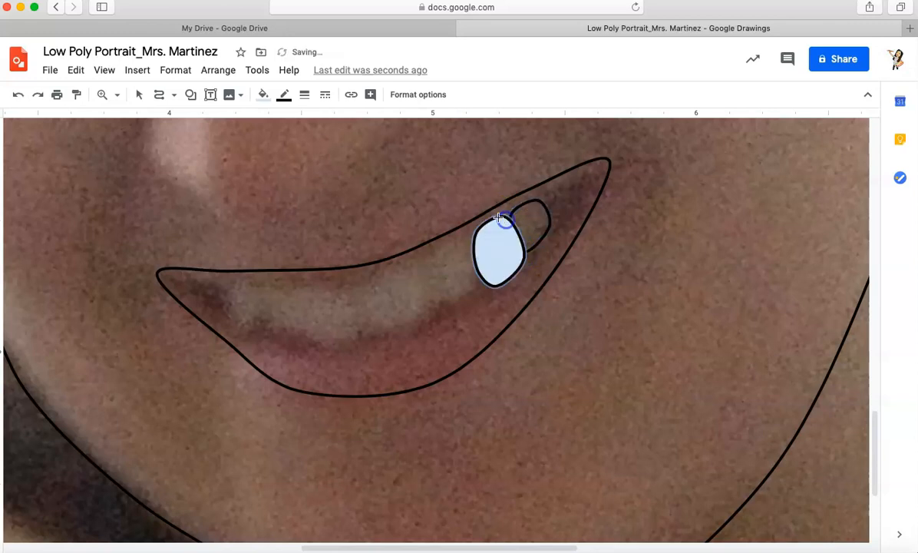
left_click(262, 93)
left_click(307, 148)
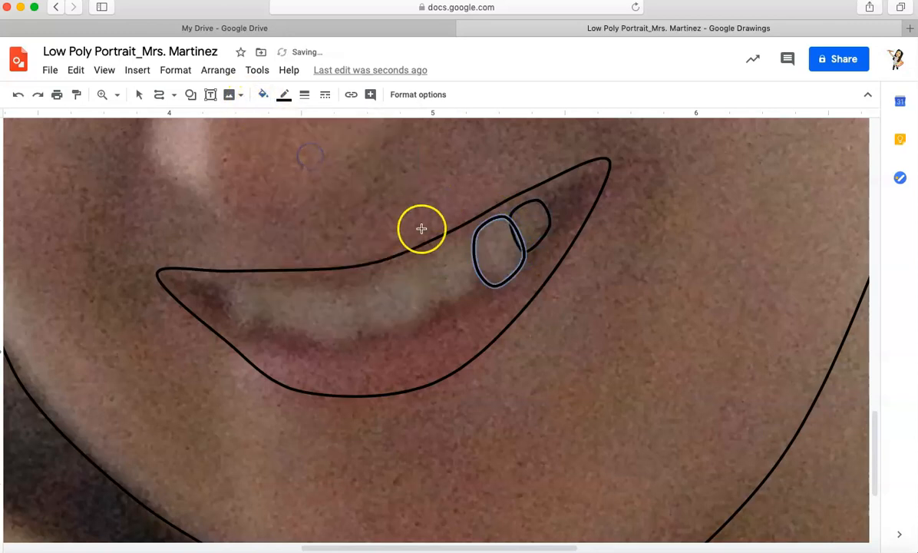
Outline the third tooth from the right as a closed curve and make its fill transparent
left_click(443, 307)
left_click(479, 285)
left_click(468, 241)
left_click(262, 93)
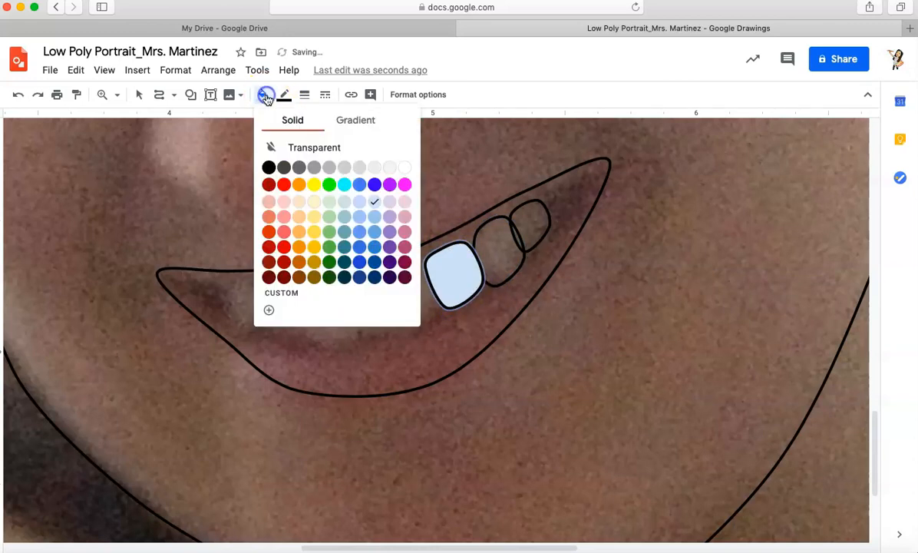
left_click(275, 148)
Trace the wide front tooth, fourth from the right, as a closed curve and make its fill transparent
left_click_drag(401, 265, 358, 284)
left_click_drag(365, 331, 420, 328)
left_click_drag(433, 279, 422, 264)
left_click(264, 95)
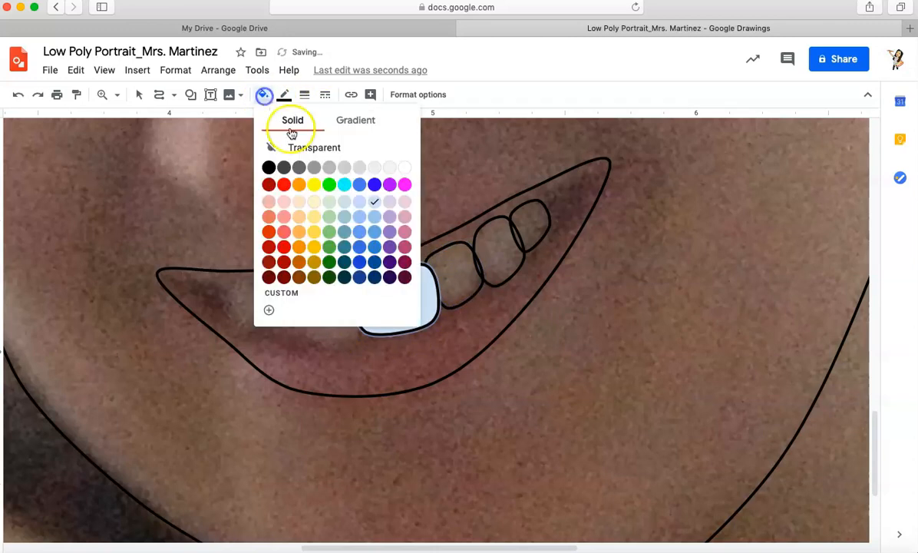
left_click(303, 145)
Outline the wide front tooth, fifth from the right, as a closed curve and make its fill transparent
left_click_drag(358, 285, 309, 287)
left_click(286, 297)
left_click(287, 330)
left_click(330, 348)
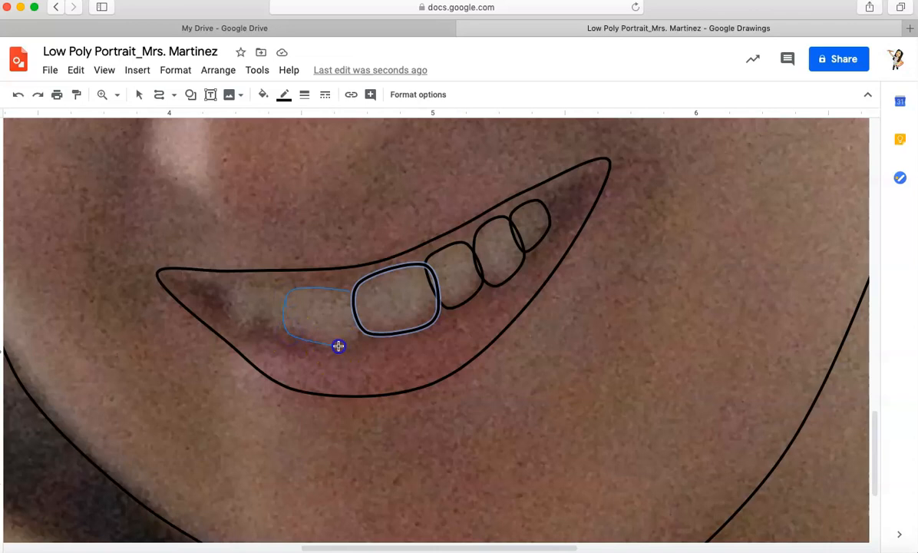
left_click(360, 331)
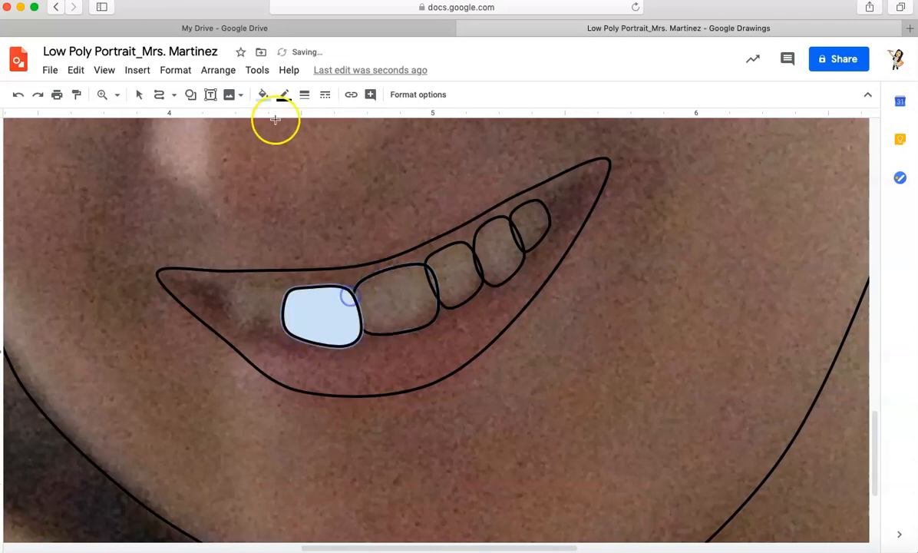
left_click(263, 95)
left_click(307, 146)
Trace the sixth tooth from the right as a closed curve and make its fill transparent
left_click(267, 293)
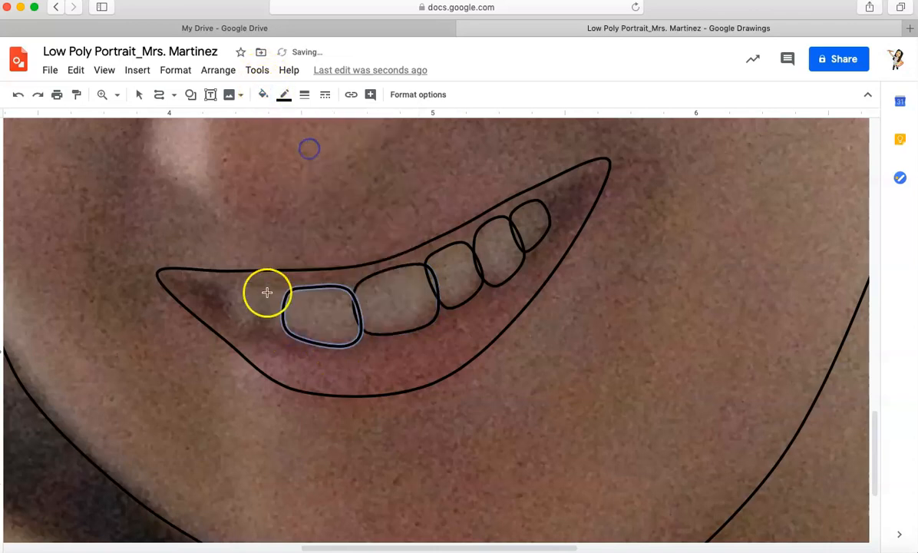
left_click(249, 287)
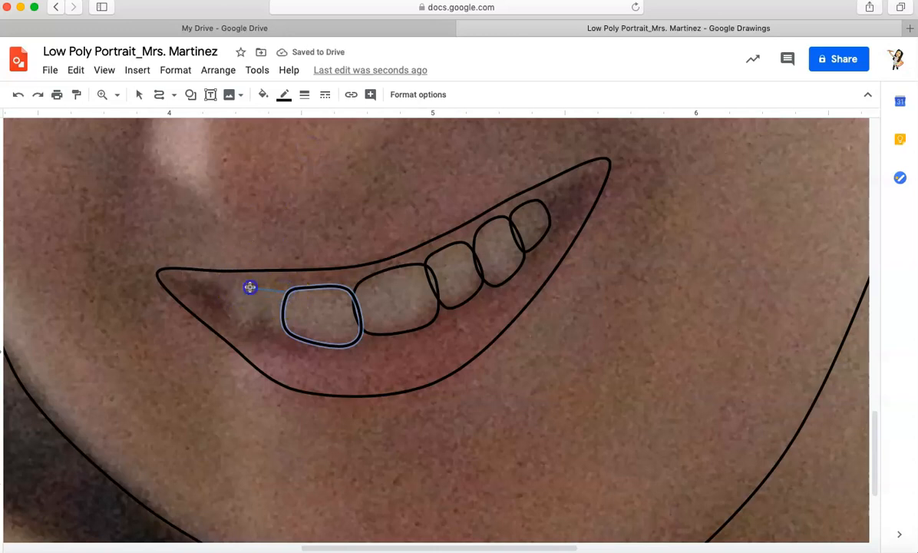
left_click(245, 322)
left_click(280, 332)
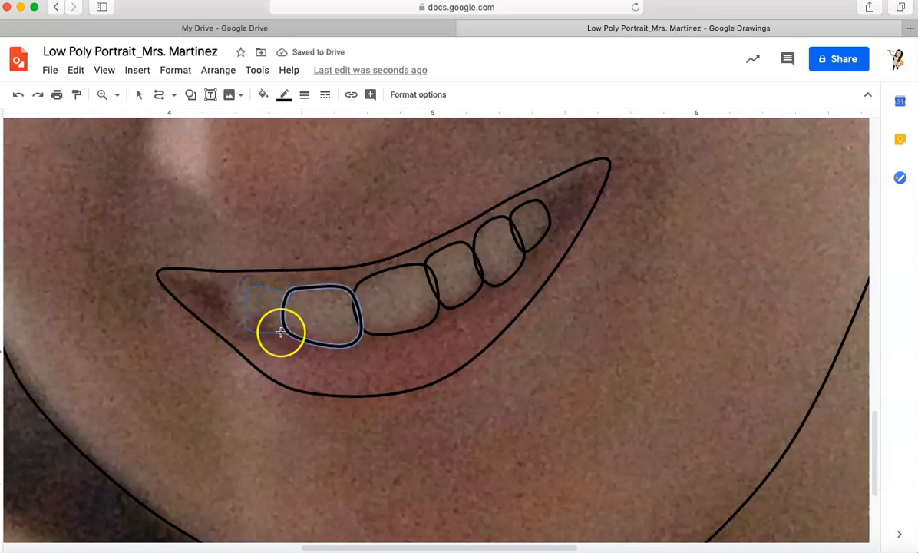
left_click(283, 292)
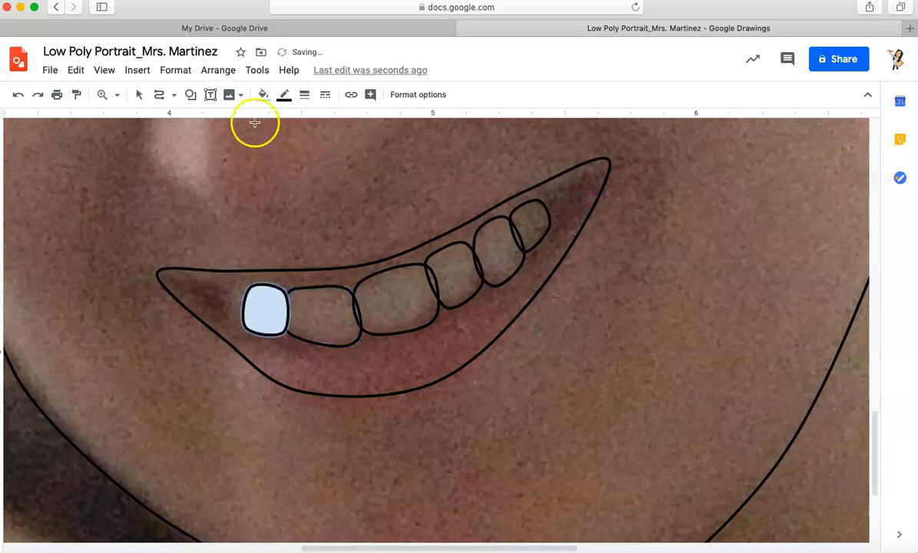
left_click(263, 95)
left_click(299, 151)
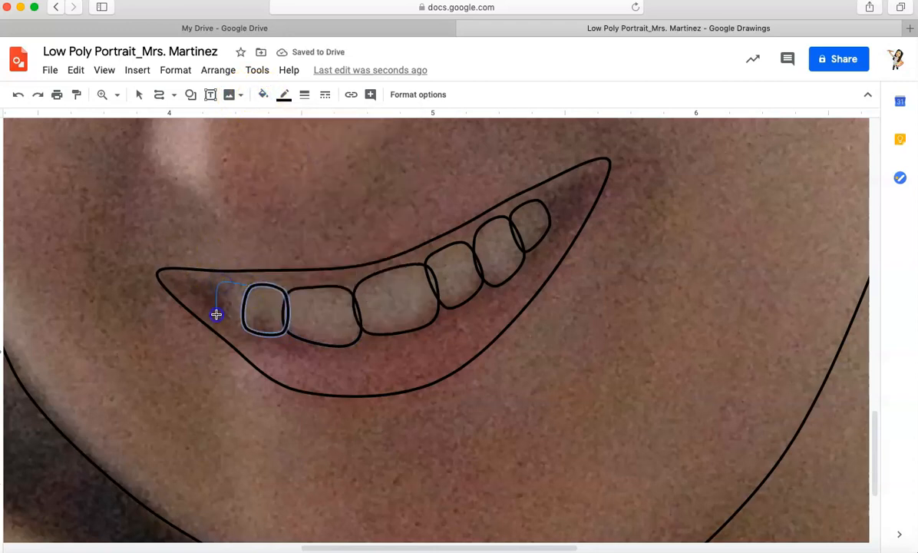
Close the curve around the small leftmost tooth and make its fill transparent
left_click(244, 282)
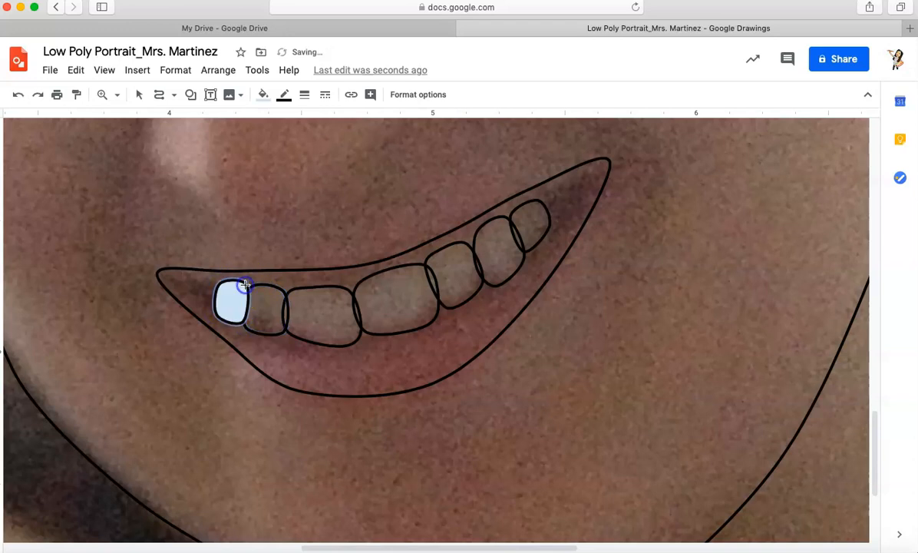
left_click(261, 95)
left_click(277, 146)
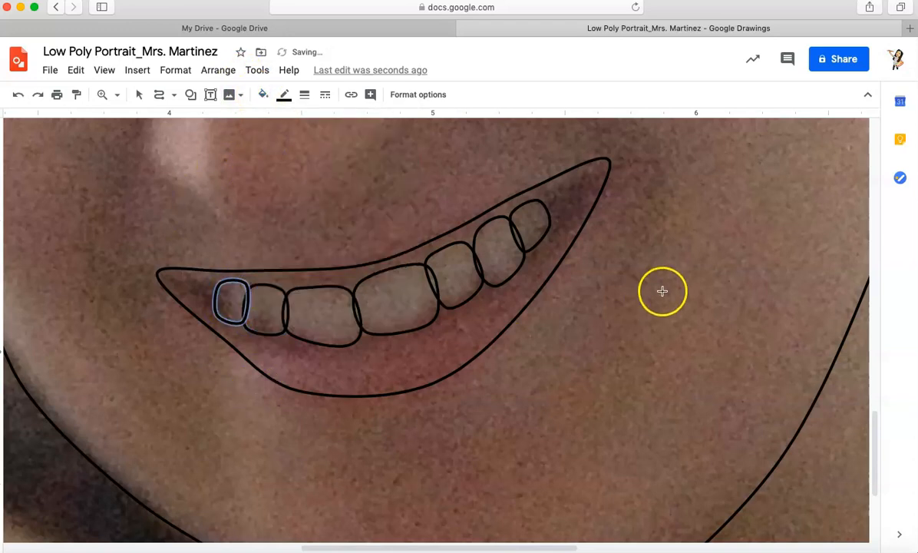
scroll(662, 291, "up", 4)
scroll(662, 291, "down", 5)
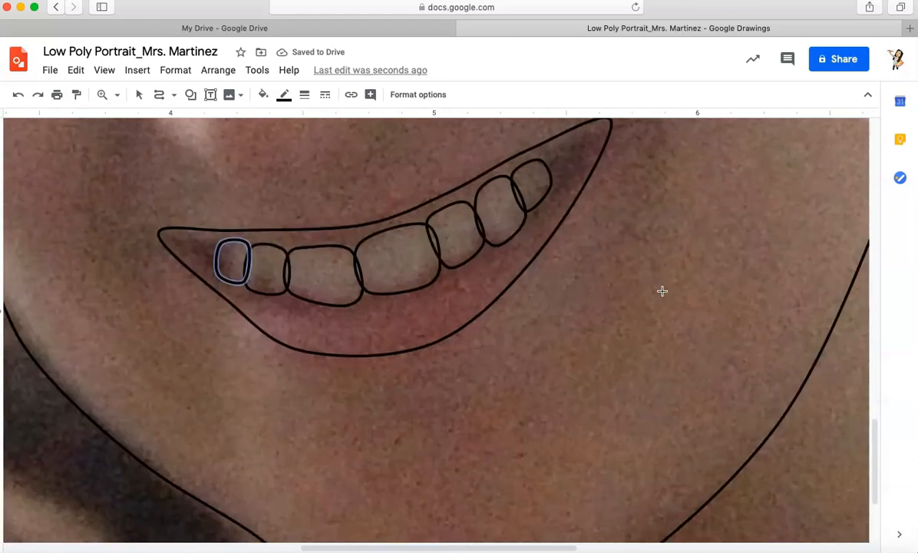
scroll(662, 291, "down", 5)
scroll(661, 290, "up", 6)
left_click(175, 96)
left_click(174, 93)
Trace the eyebrow on the photo's right side as a closed curve and make its fill transparent
left_click(116, 95)
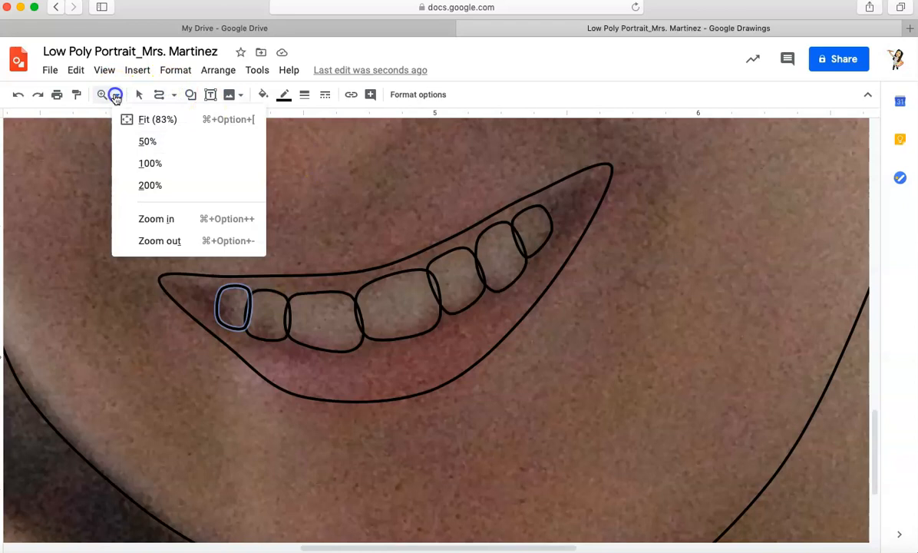
left_click(136, 163)
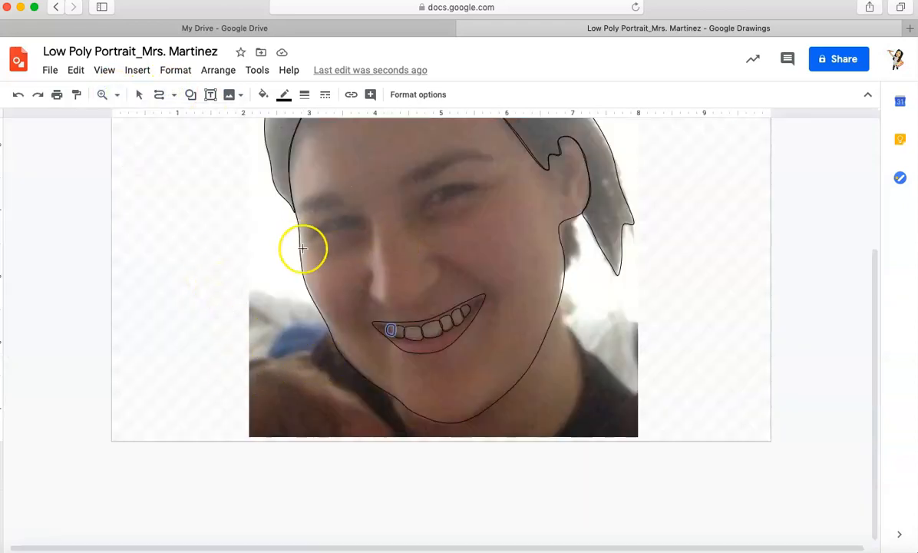
left_click(113, 94)
left_click(136, 184)
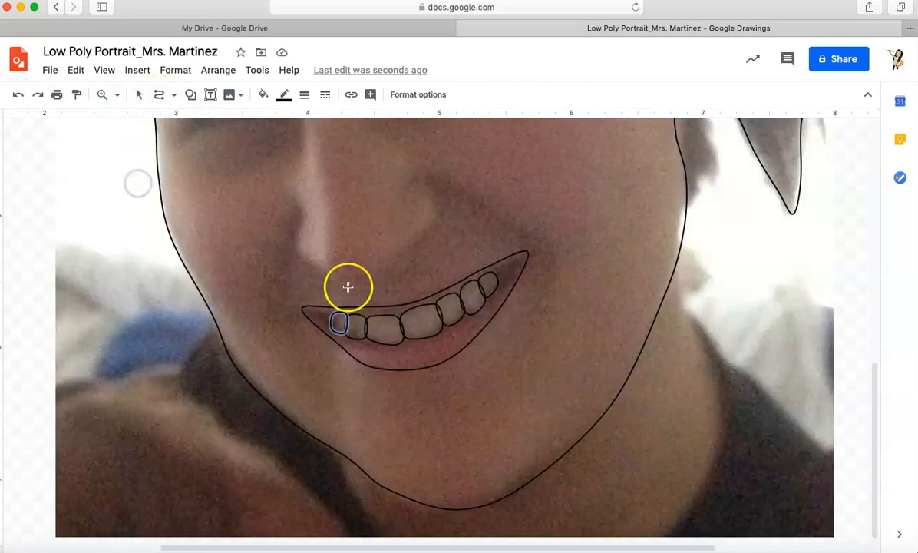
scroll(348, 287, "up", 5)
left_click(534, 163)
left_click(456, 173)
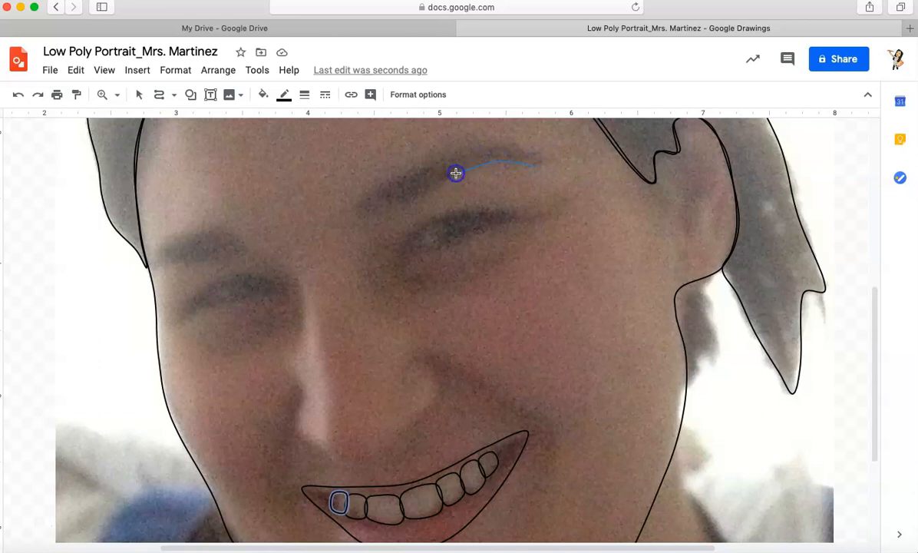
left_click(368, 214)
left_click(354, 192)
double_click(473, 144)
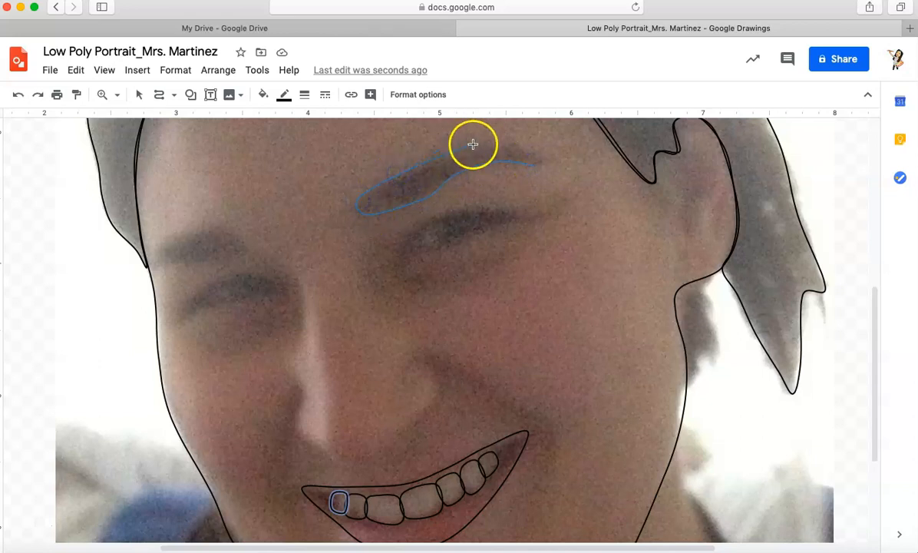
left_click(536, 165)
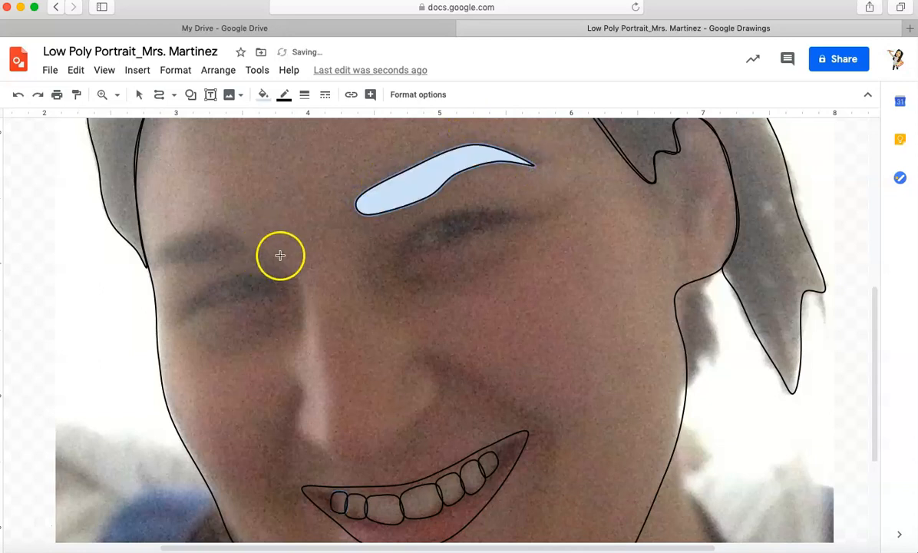
scroll(281, 257, "left", 2)
left_click(264, 95)
left_click(292, 147)
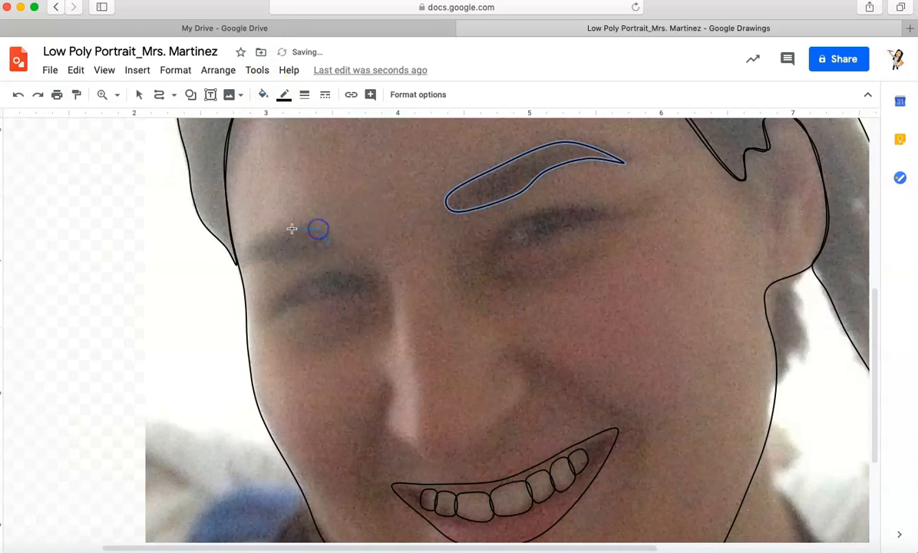
Outline the eyebrow on the photo's left side, reaching the face edge, as a closed curve with a transparent fill
left_click(235, 254)
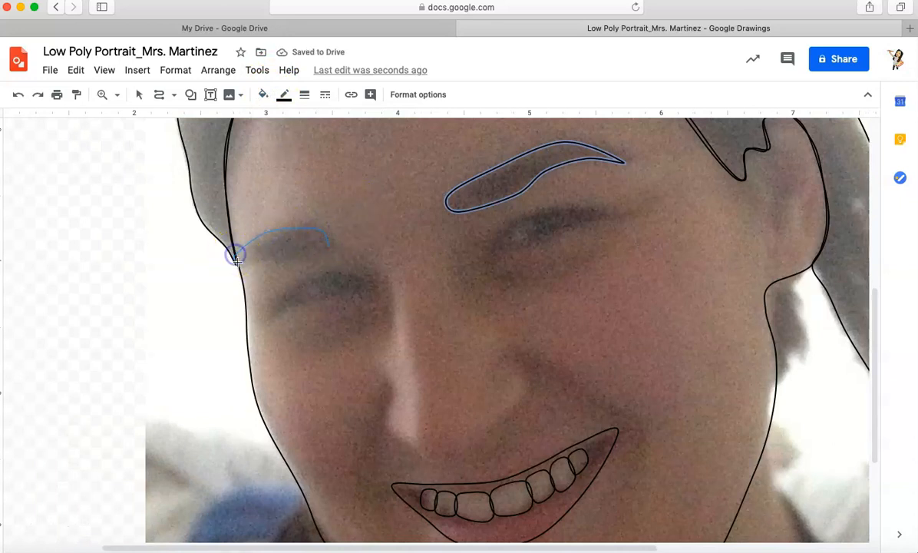
left_click(288, 254)
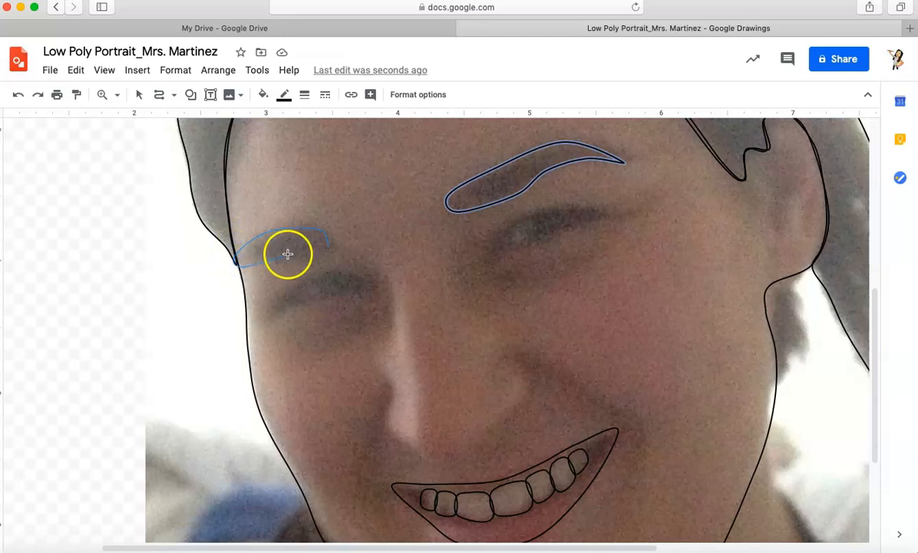
left_click(326, 245)
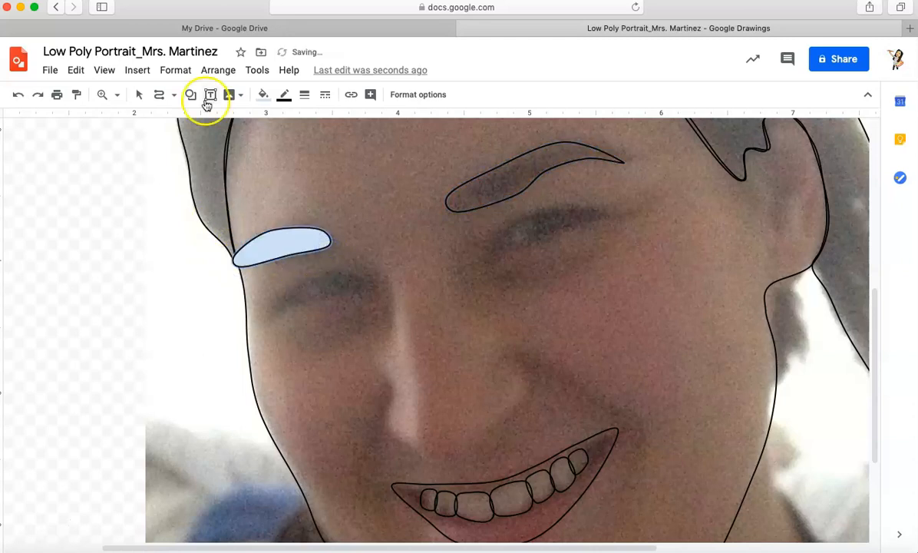
left_click(262, 95)
left_click(283, 144)
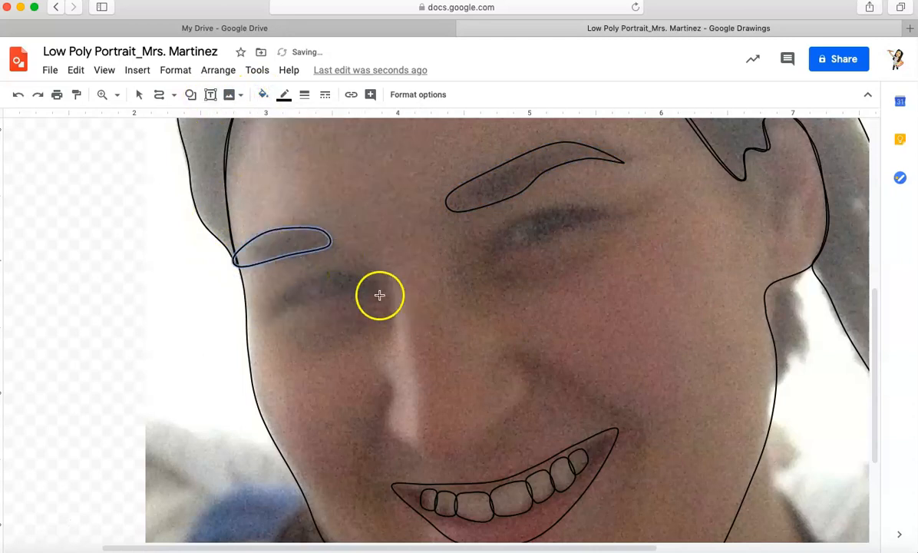
Trace the nose from the bridge around the tip and nostril as a closed curve and make its fill transparent
scroll(415, 437, "down", 3)
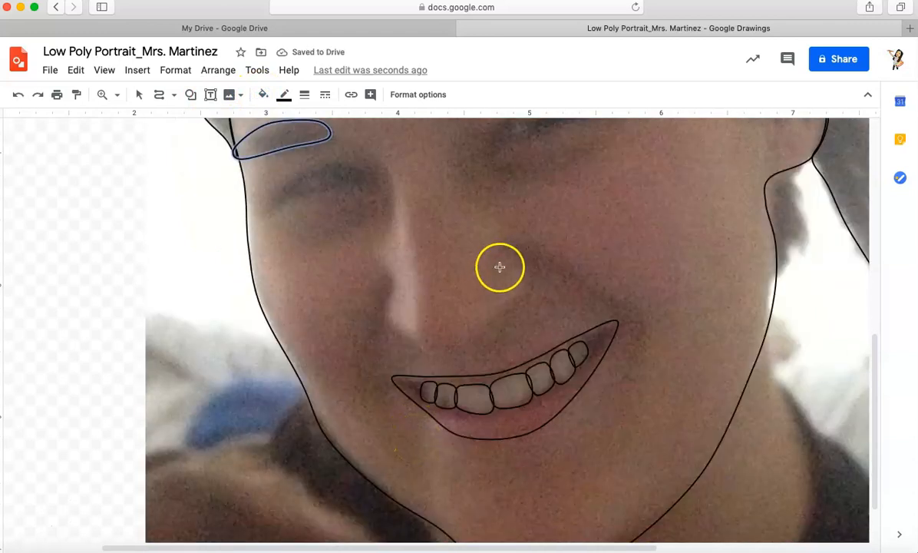
mouse_move(497, 249)
left_mouse_down()
mouse_move(527, 282)
mouse_move(471, 338)
mouse_move(437, 350)
mouse_move(404, 333)
left_mouse_up()
mouse_move(390, 299)
left_mouse_down()
mouse_move(397, 201)
mouse_move(388, 155)
mouse_move(426, 152)
mouse_move(419, 126)
mouse_move(446, 151)
mouse_move(450, 180)
left_mouse_up()
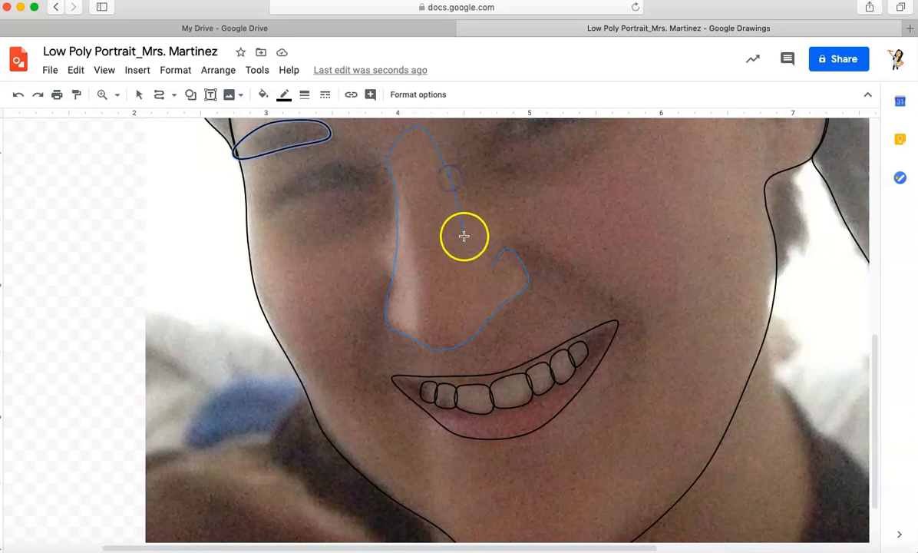
left_click(489, 266)
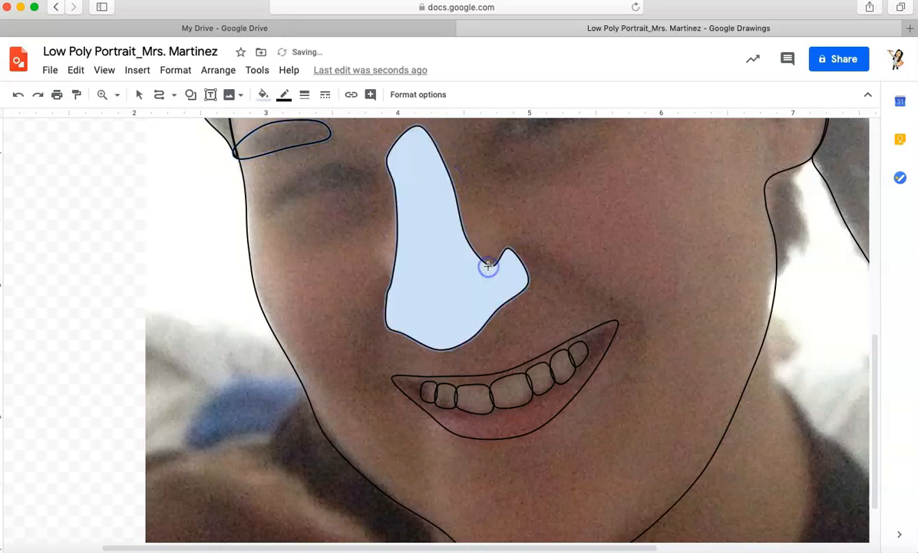
left_click(263, 94)
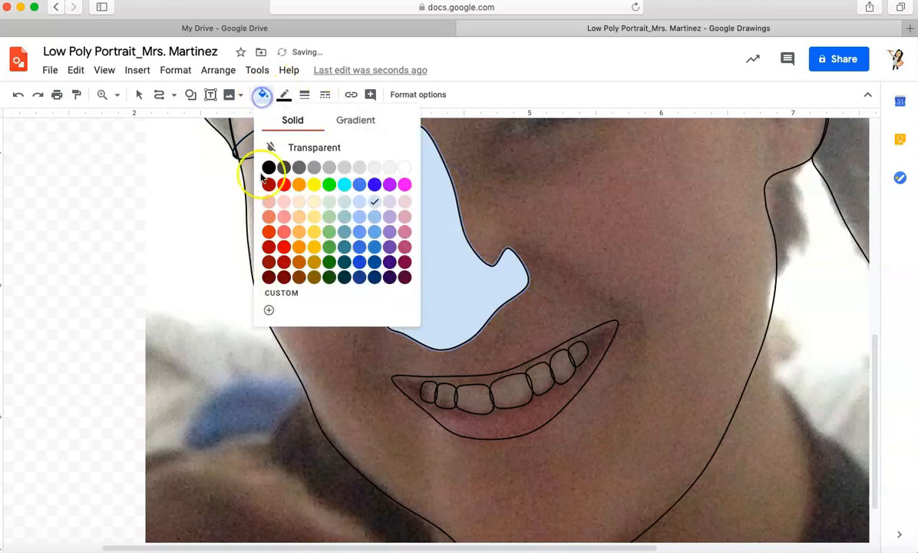
left_click(305, 148)
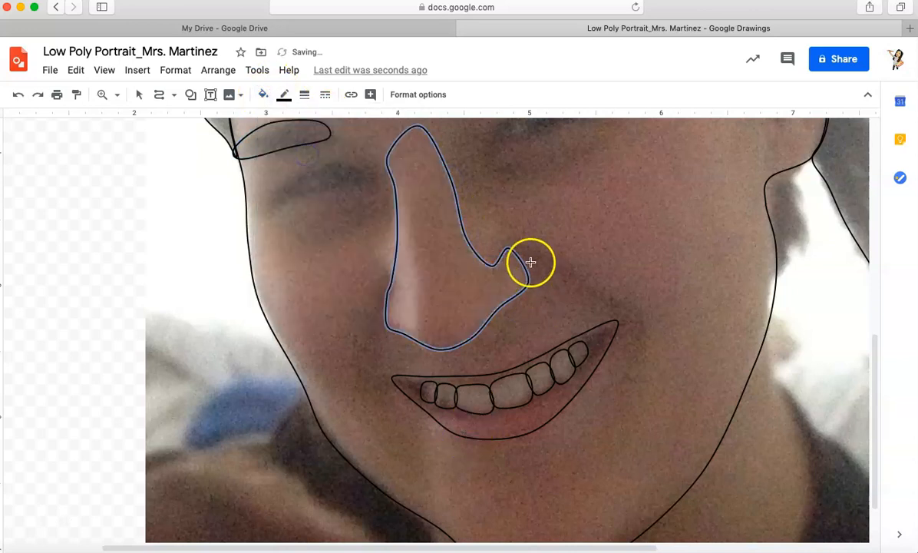
Outline the whole eye on the photo's right side as a closed curve and make its fill transparent
scroll(531, 263, "up", 5)
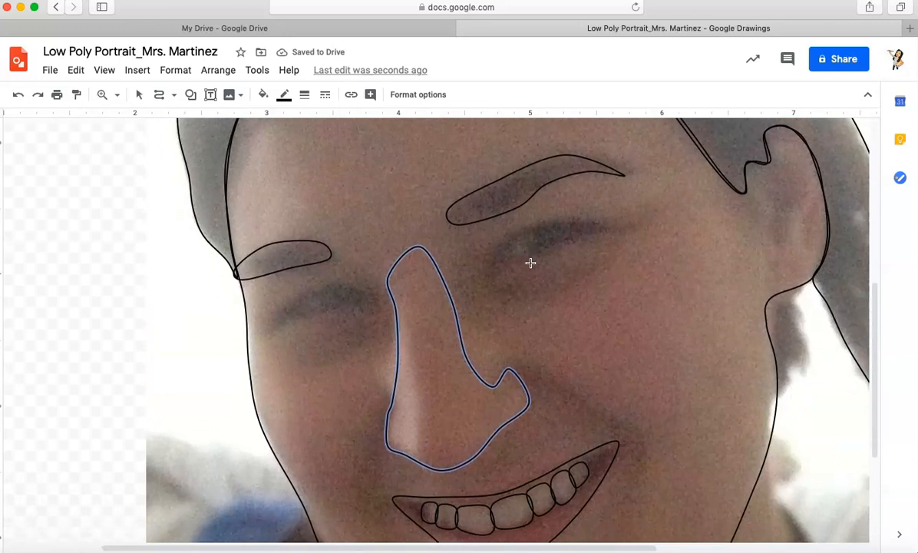
left_click(567, 227)
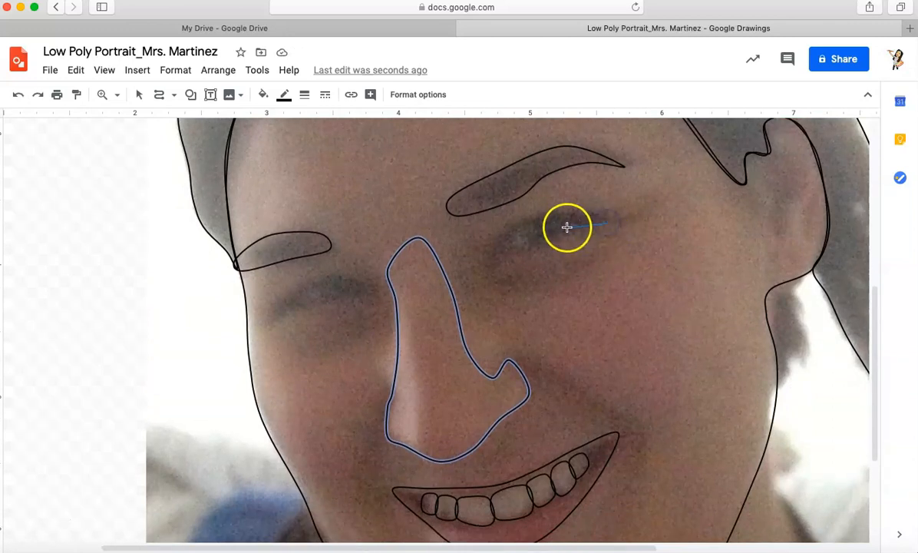
left_click(534, 244)
left_click(606, 219)
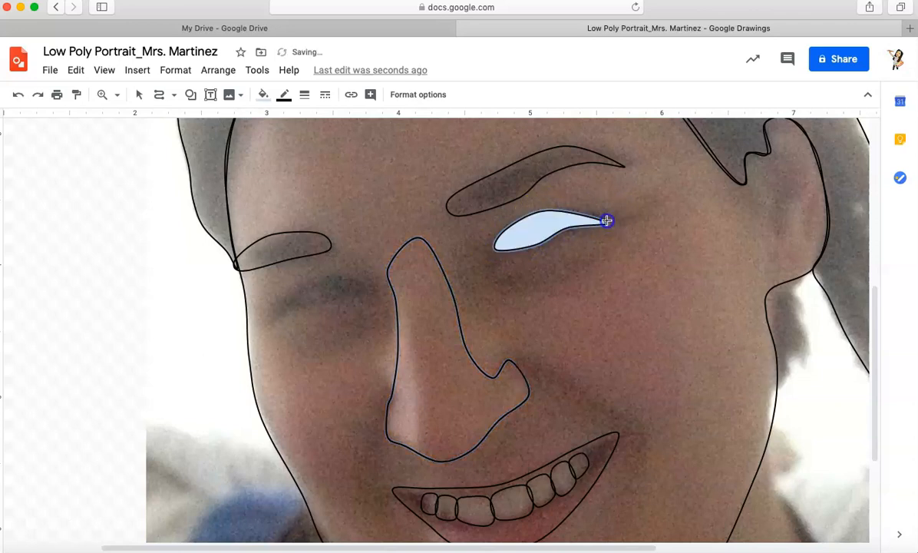
left_click(263, 94)
left_click(290, 150)
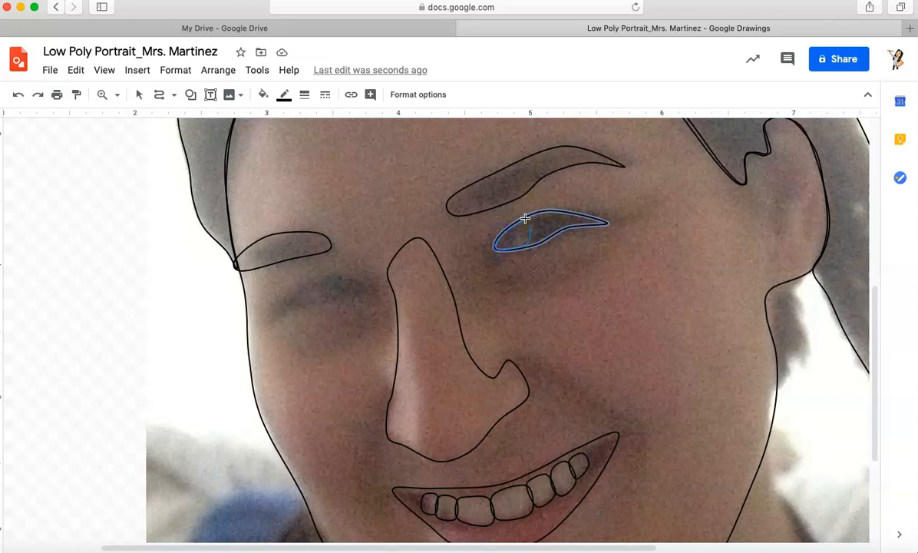
Close a curve around the inner corner section of the outlined eye and make its fill transparent
double_click(528, 226)
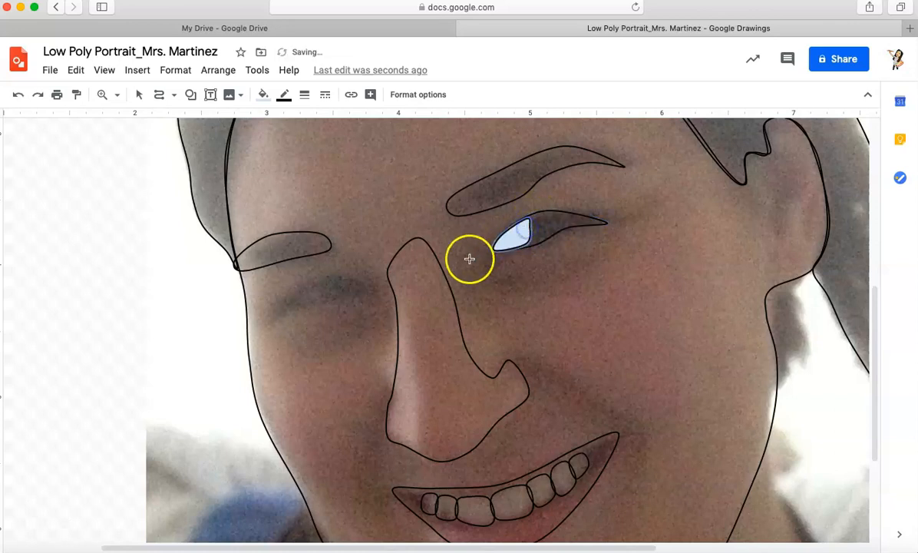
left_click(262, 97)
left_click(292, 144)
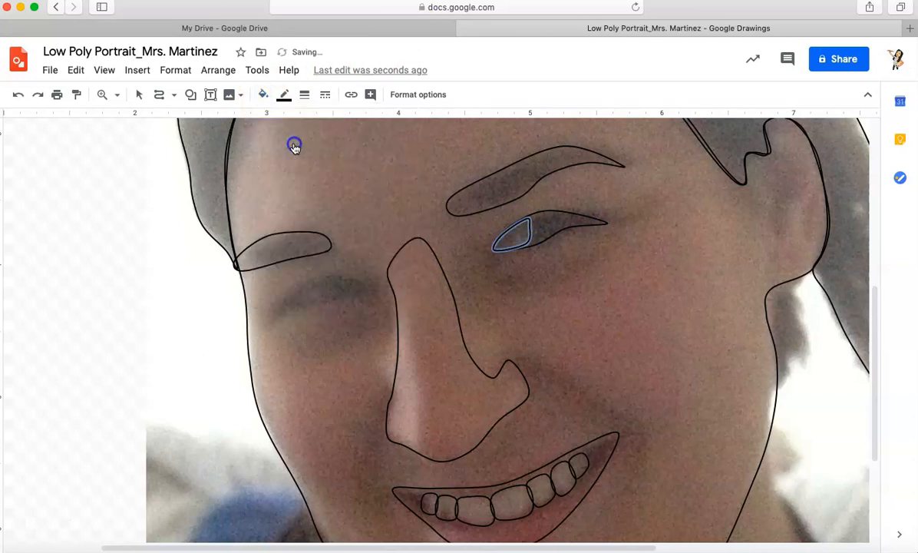
Close a curve around the middle section of the outlined eye on the photo's right side and make its fill transparent
left_click(530, 218)
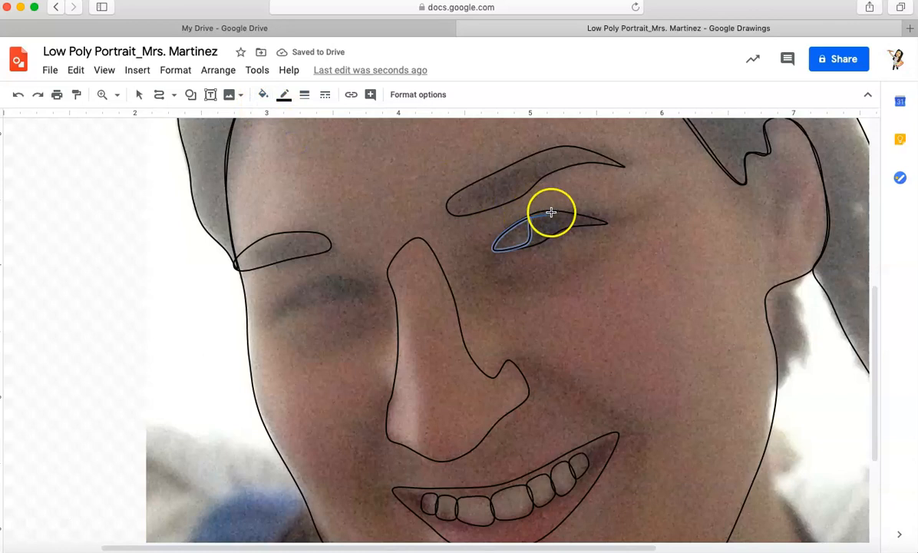
left_click(541, 212)
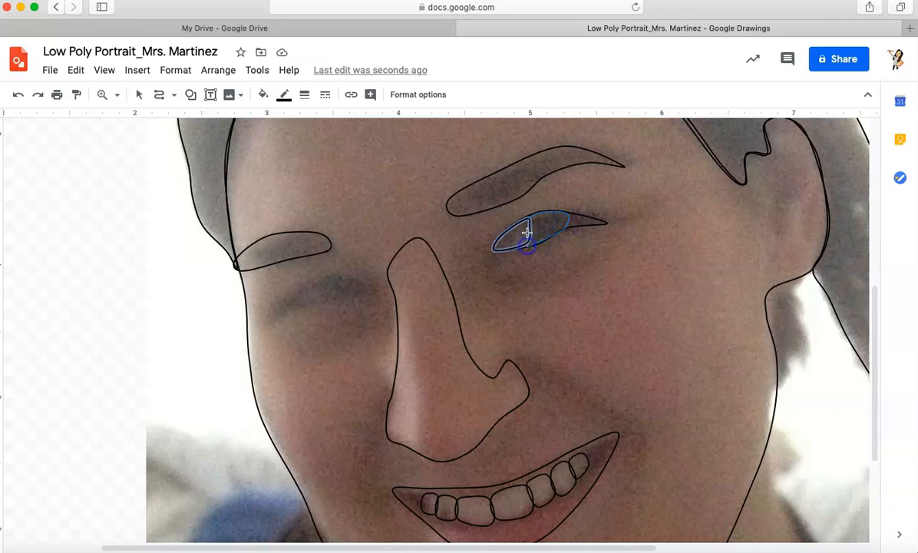
left_click(532, 218)
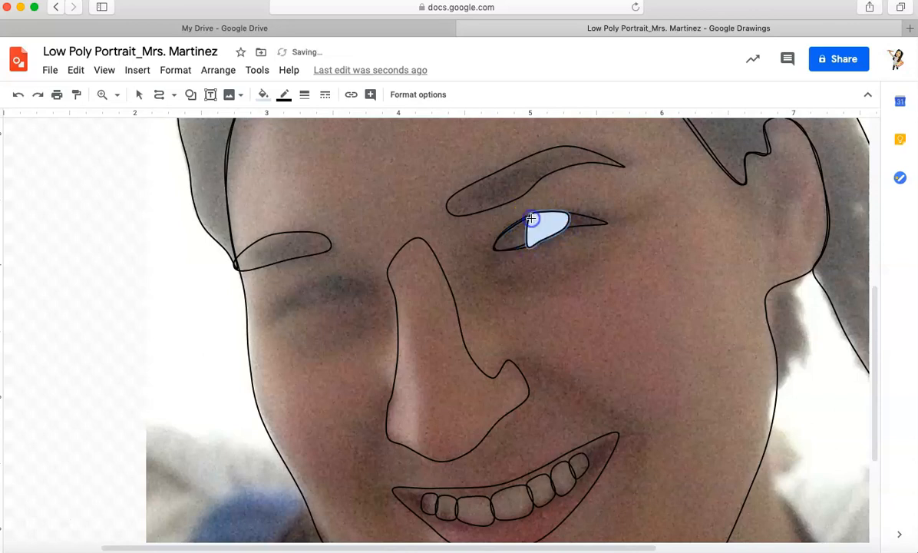
left_click(263, 94)
left_click(301, 144)
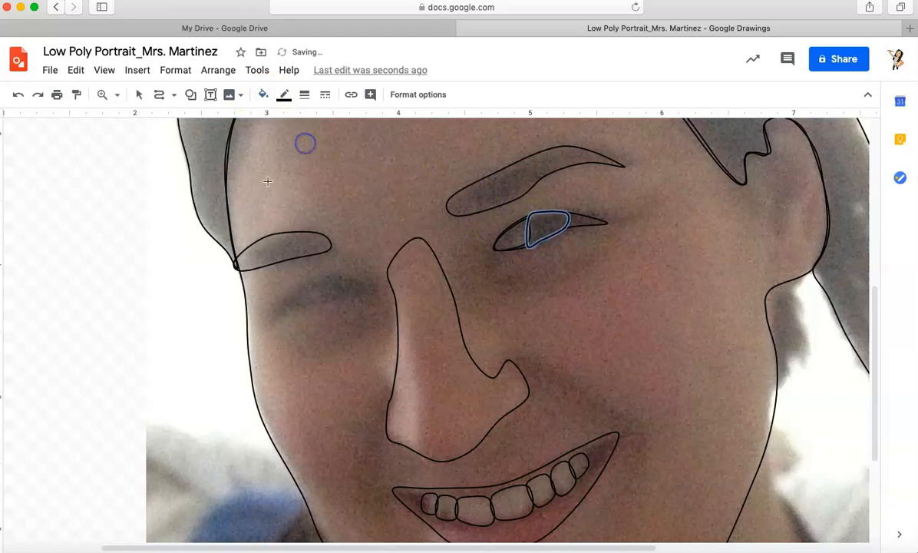
Outline the whole eye on the photo's left side as a closed curve with a transparent fill
left_click(366, 285)
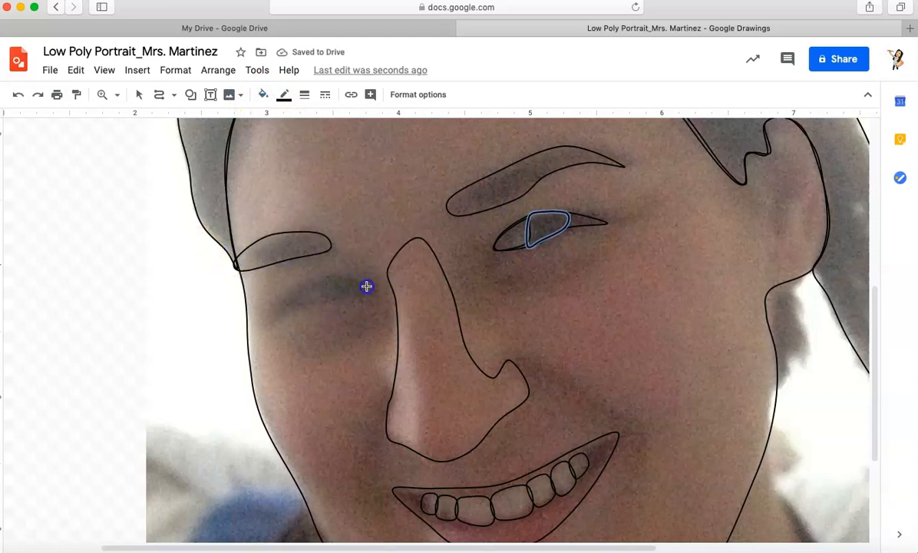
left_click(301, 277)
left_click(276, 310)
left_click(275, 312)
left_click(303, 302)
left_click(366, 287)
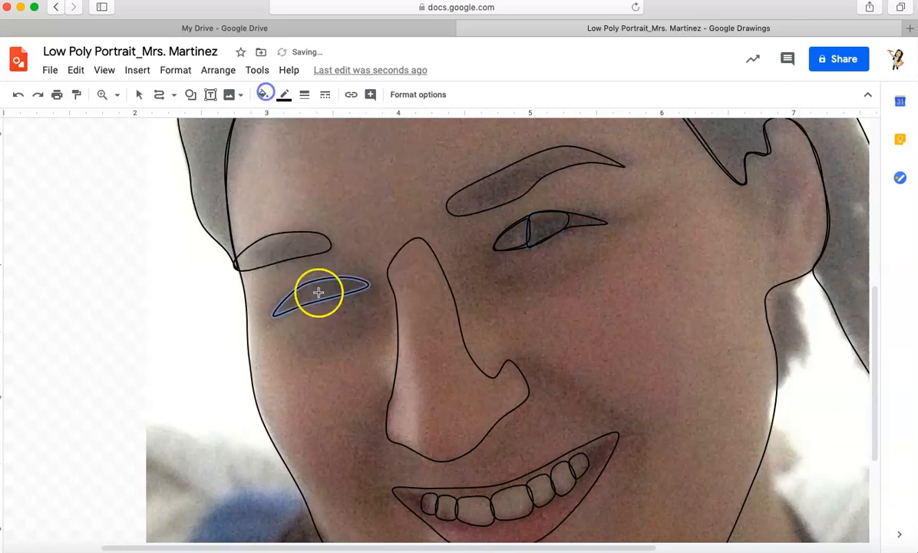
Outline the neck below the jaw down to the photo's bottom edge as a closed curve
scroll(296, 149, "up", 10)
scroll(266, 369, "down", 5)
left_click(605, 404)
left_click(627, 476)
left_click(434, 537)
left_click(431, 492)
left_click(606, 405)
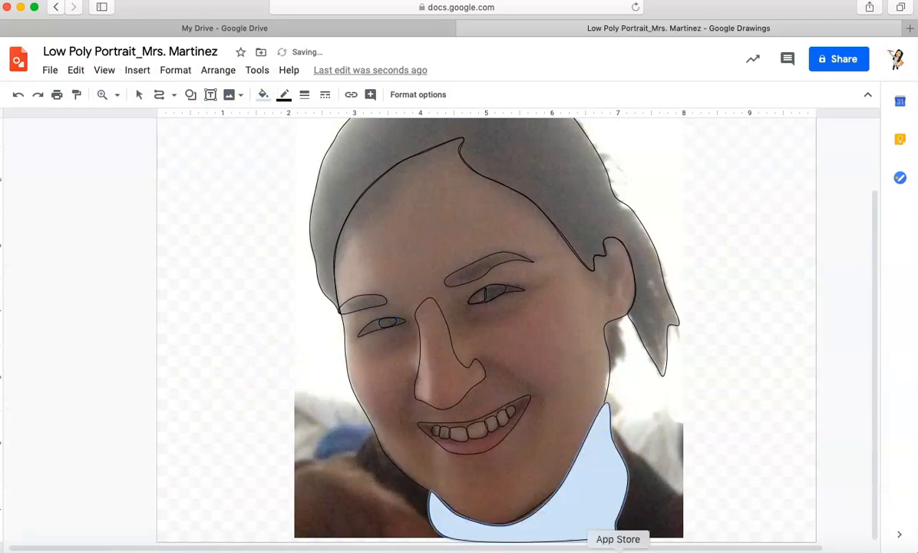
Outline the shirt shoulder on the photo's right side, along the neck edge, as a closed curve with a transparent fill
left_click(610, 420)
left_click(640, 455)
left_click(682, 492)
left_click(688, 533)
left_click(612, 537)
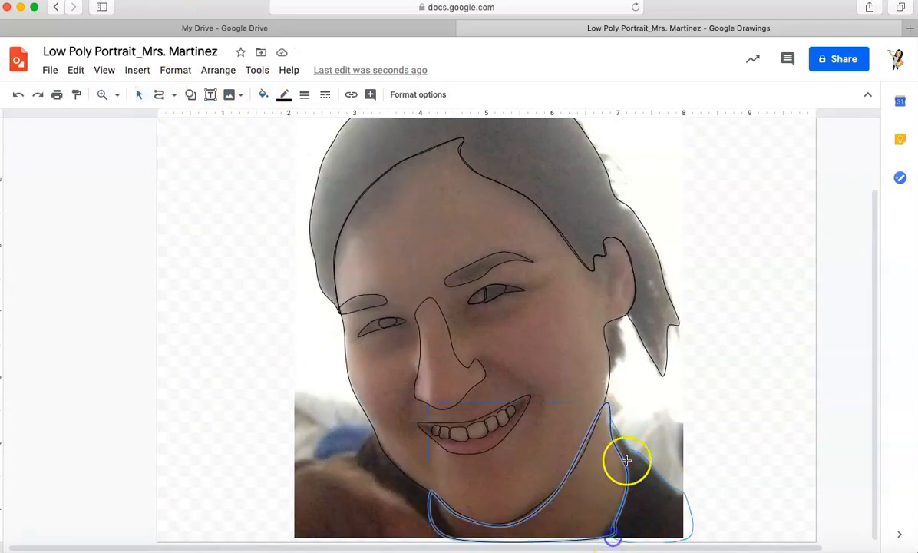
left_click(626, 463)
left_click(610, 420)
Outline the shirt shoulder on the photo's left side, from the jaw to the photo's bottom edge, as a transparent closed curve
left_click(377, 435)
left_click(353, 500)
left_click(326, 533)
left_click(431, 523)
left_click(432, 492)
left_click(377, 435)
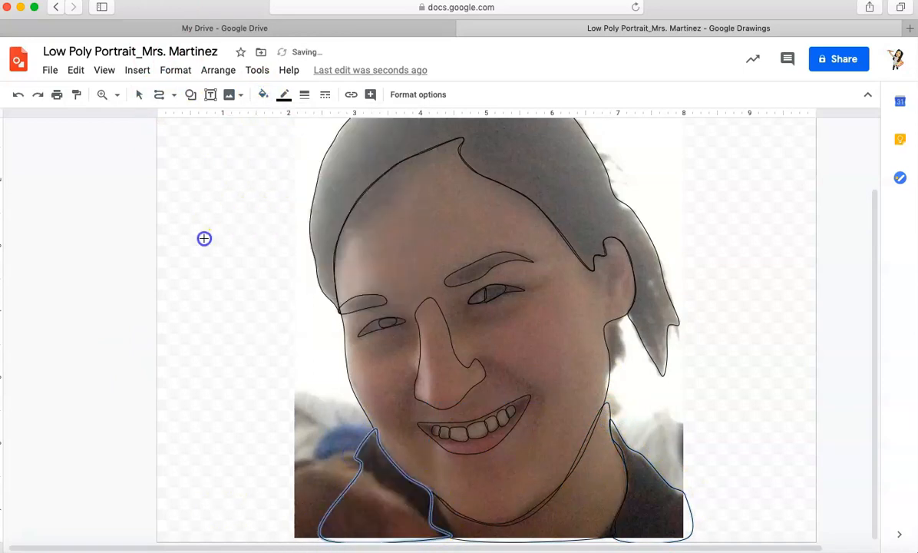
left_click(204, 238)
key("Escape")
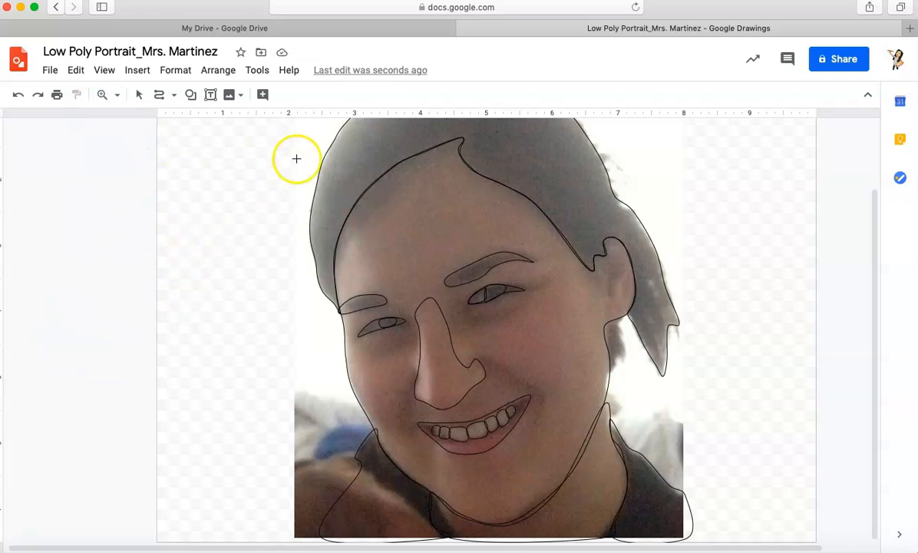
Select the background photo and set the zoom to 50%
left_click(139, 94)
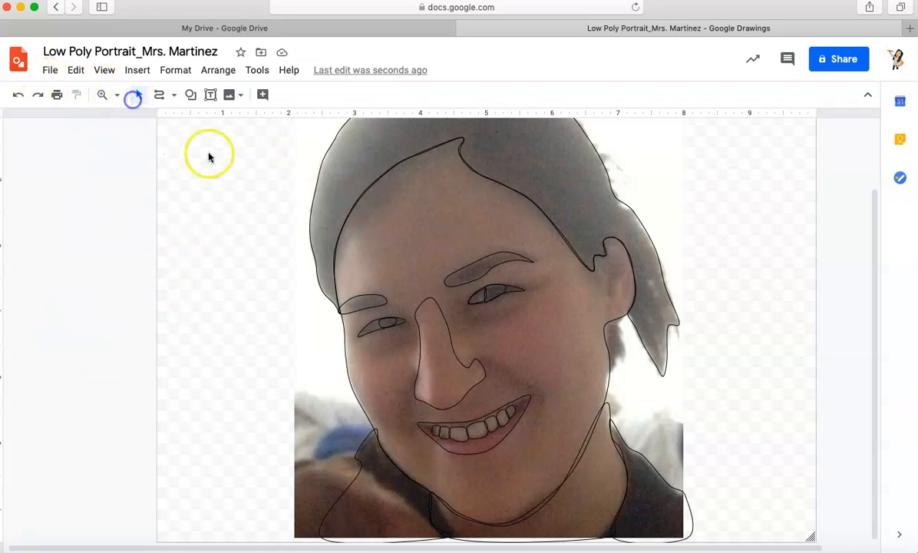
left_click(304, 161)
left_click(117, 95)
left_click(130, 146)
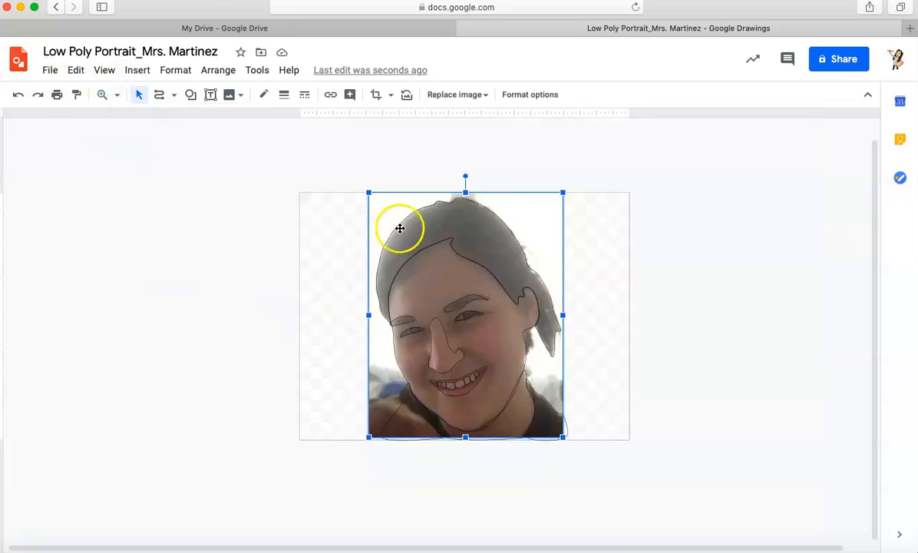
Delete the photo from behind the outlines and undo the deletion
left_click(141, 98)
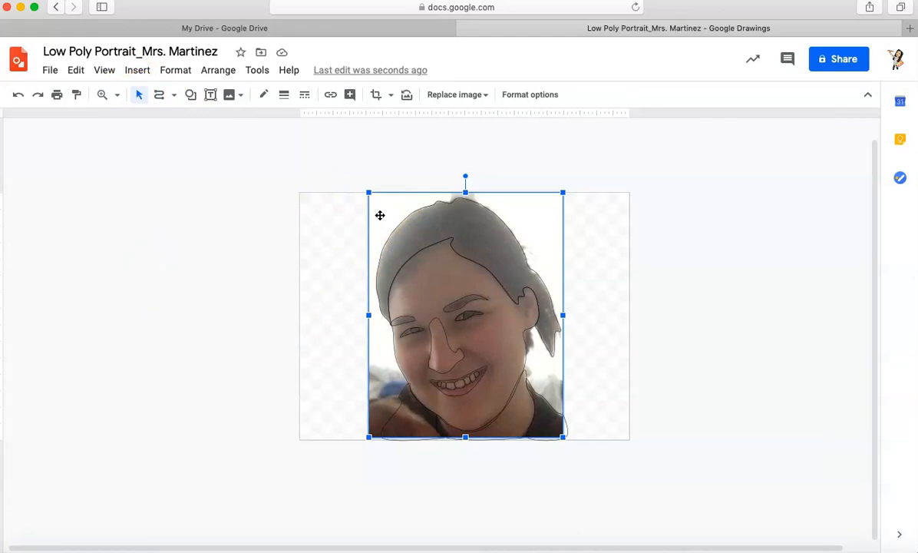
key("Delete")
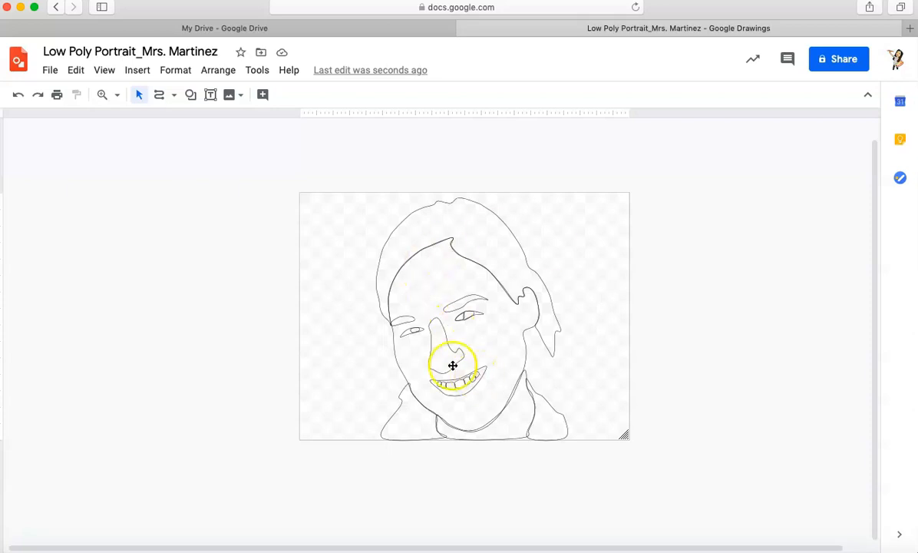
left_click(13, 94)
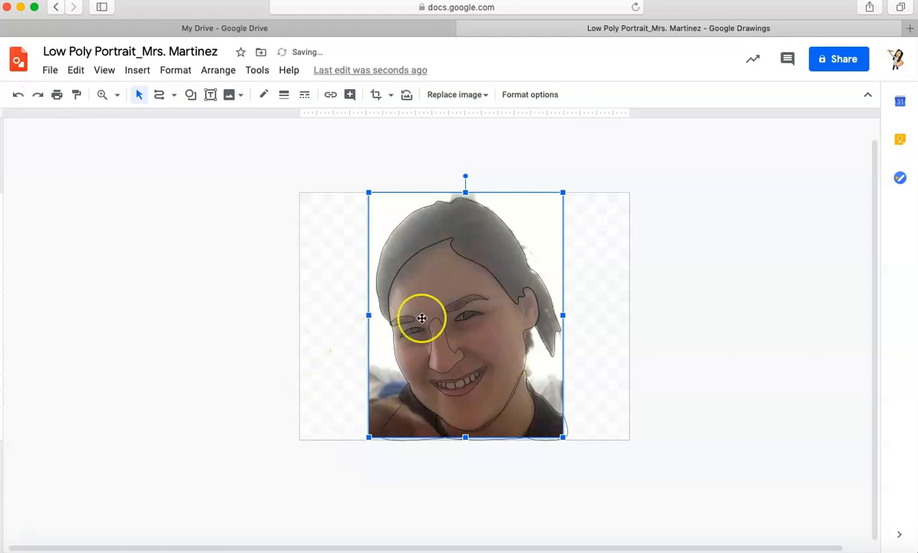
Move the photo out from behind the outlines to the left of the portrait and activate the Polyline tool
mouse_move(407, 205)
left_mouse_down()
mouse_move(193, 202)
mouse_move(202, 203)
left_mouse_up()
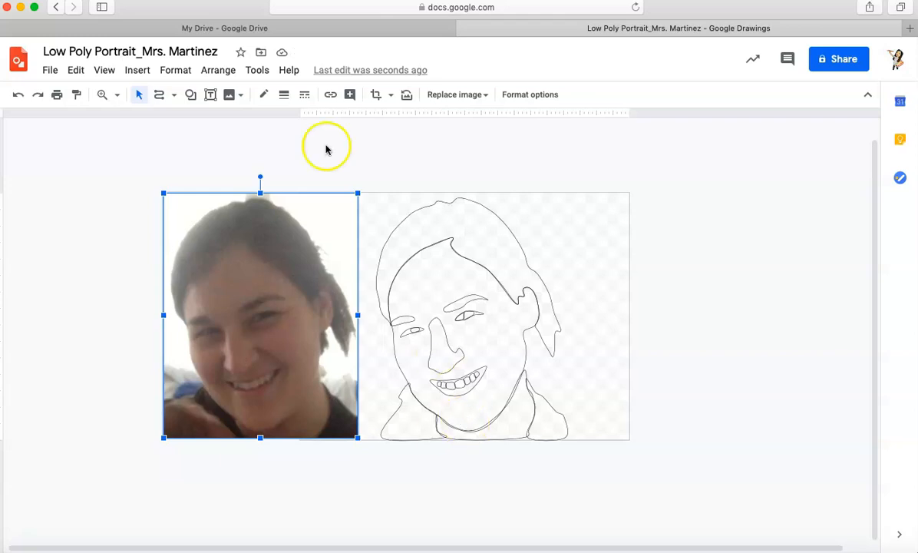
left_click(175, 95)
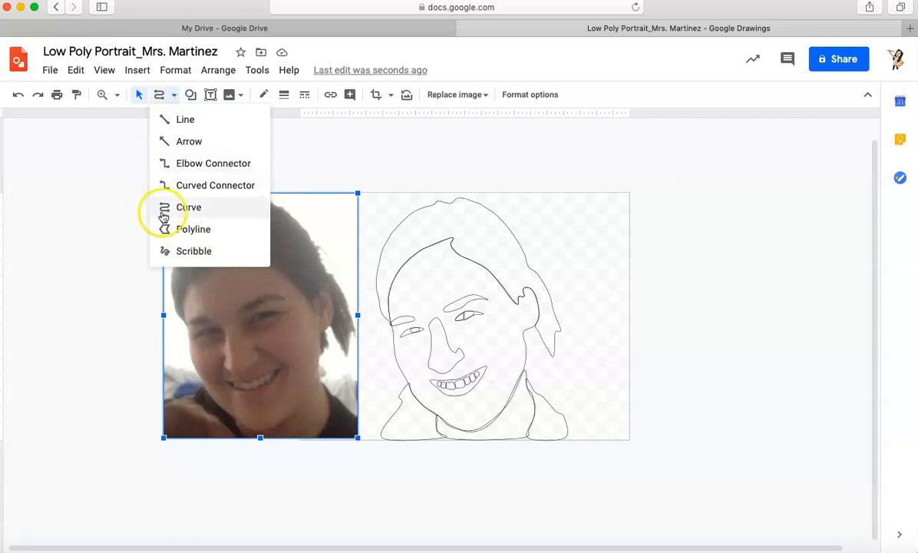
left_click(181, 229)
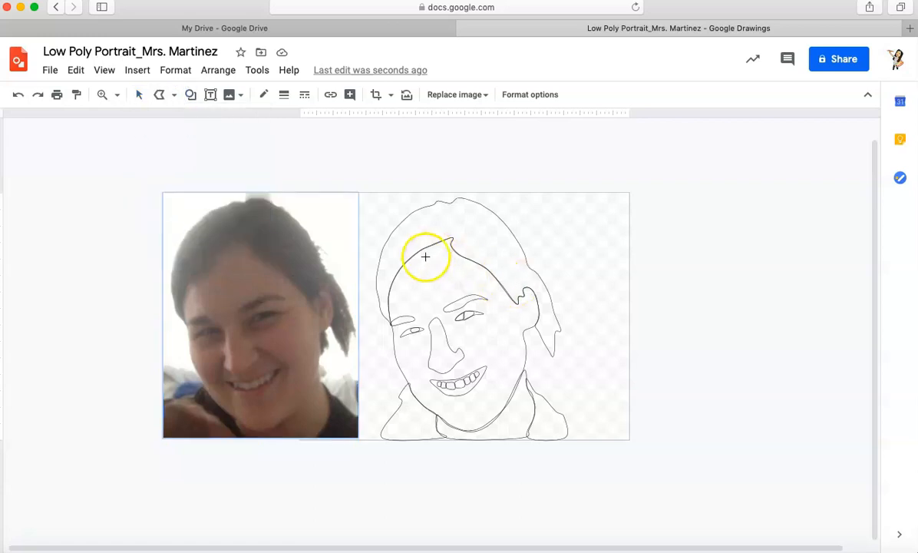
Draw a trial triangle in the empty canvas area beside the hair and ponytail outline, and delete it
left_click(602, 232)
left_click(553, 246)
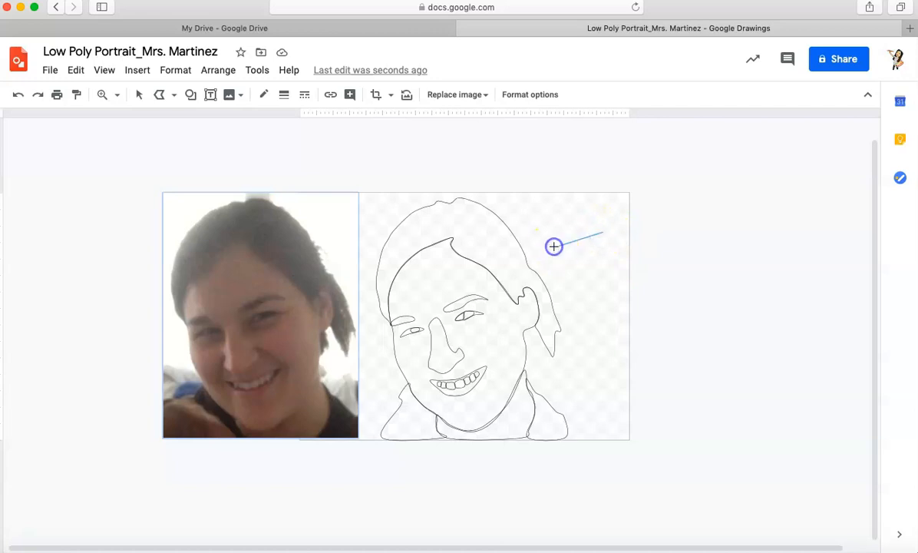
left_click(606, 309)
left_click(605, 240)
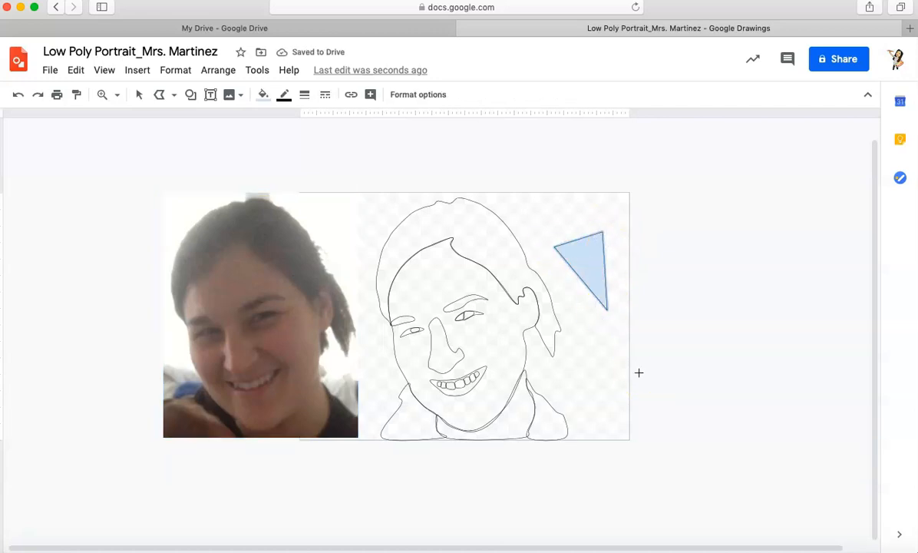
key("Delete")
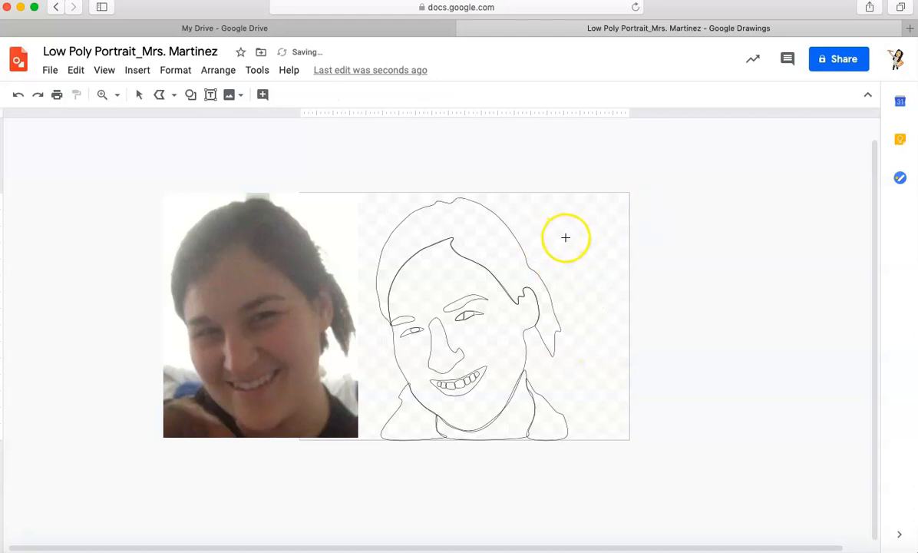
Draw another trial triangle near the canvas's upper right corner and delete it
left_click(612, 223)
left_click(571, 206)
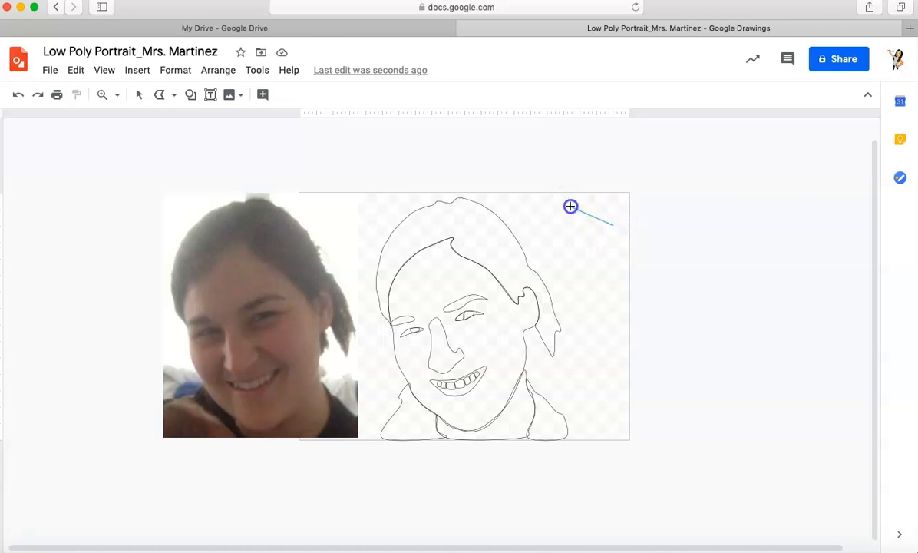
left_click(588, 269)
left_click(615, 227)
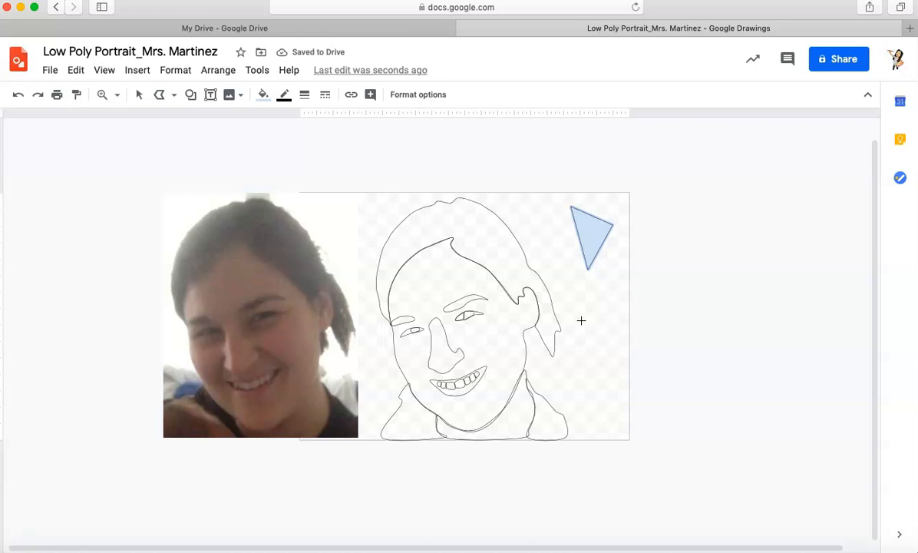
key("Delete")
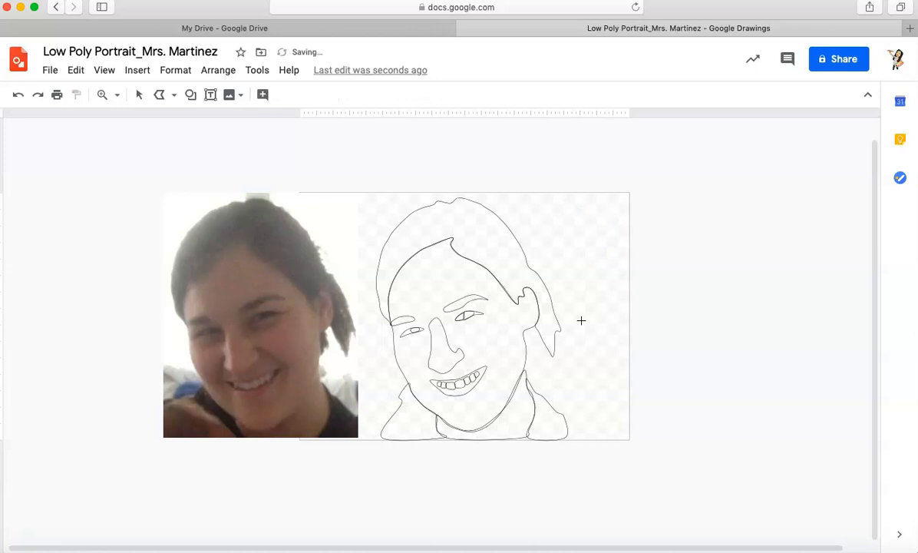
Draw a triangle inside the hair with two corners on its upper right outline, and make its fill transparent
left_click(120, 100)
left_click(132, 189)
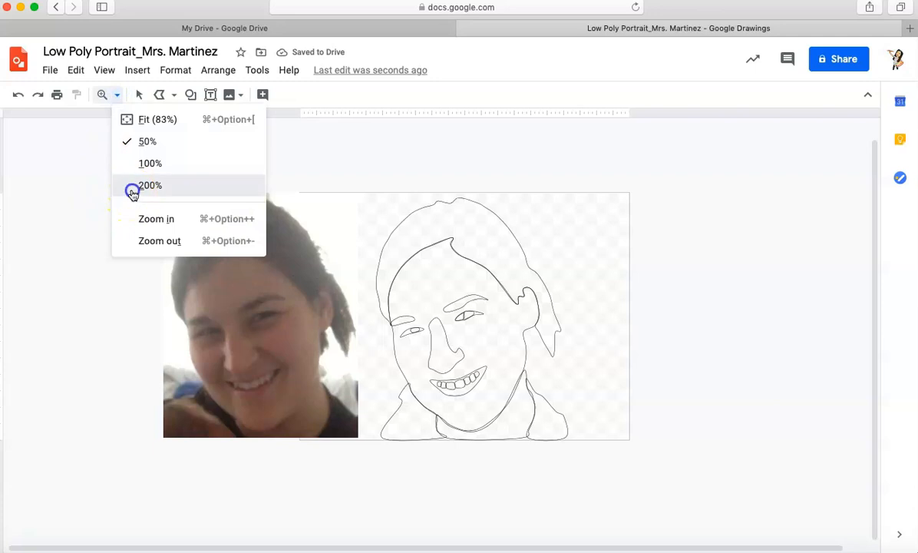
scroll(354, 242, "up", 6)
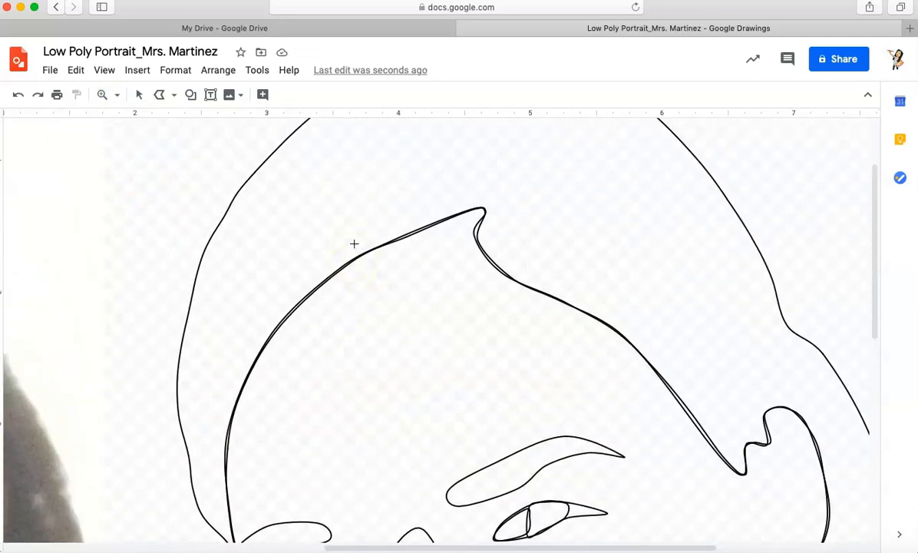
scroll(354, 244, "down", 5)
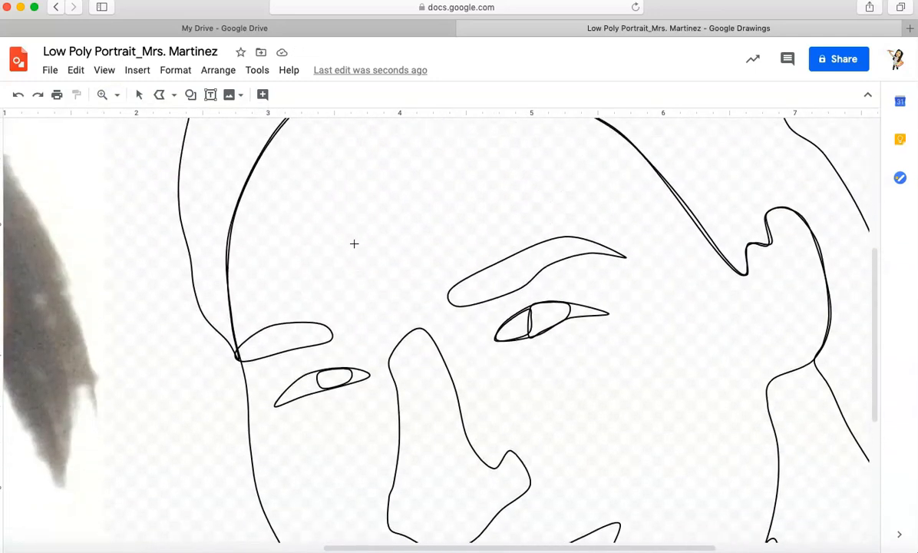
scroll(354, 243, "up", 5)
scroll(354, 244, "up", 2)
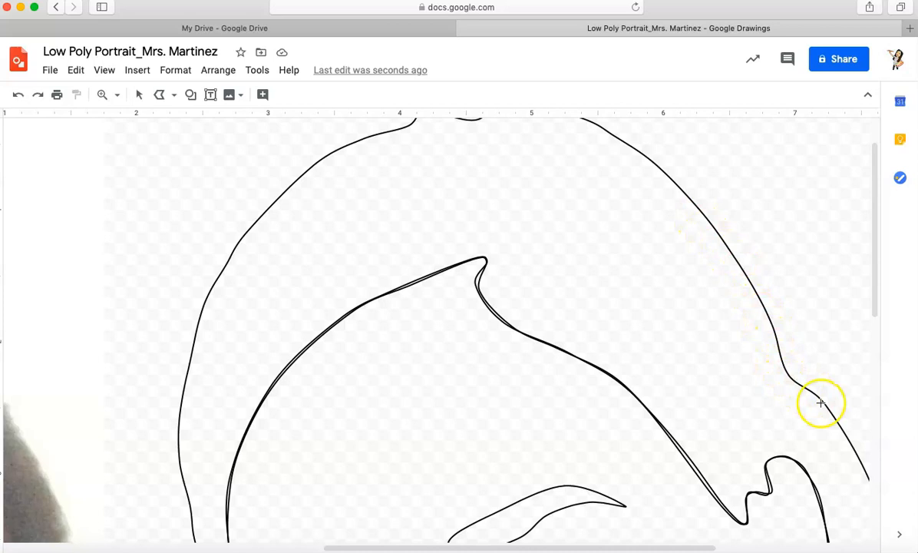
left_click(604, 130)
left_click(598, 227)
left_click(670, 178)
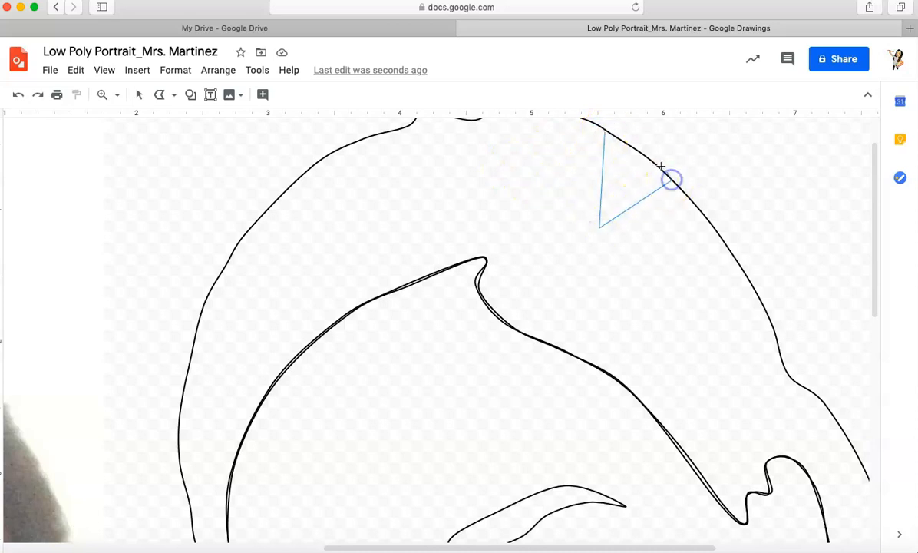
left_click(605, 132)
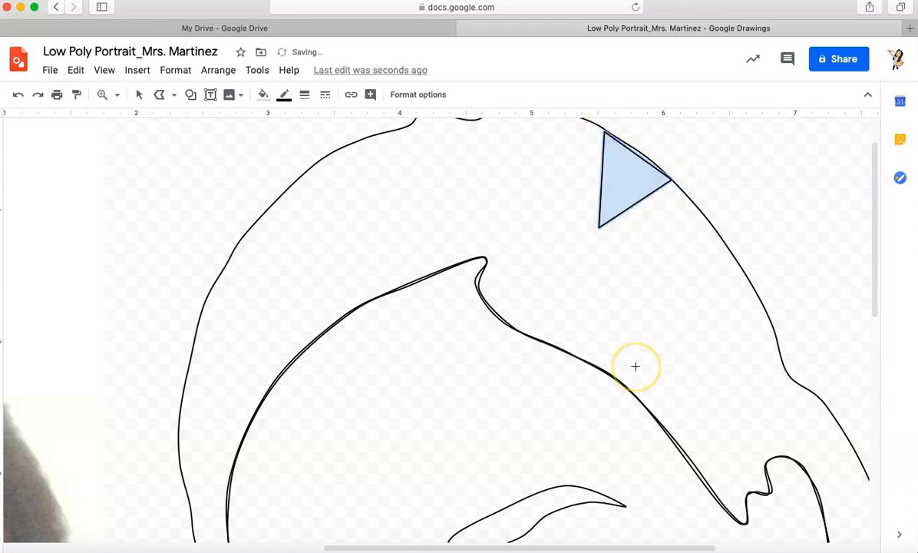
left_click(262, 96)
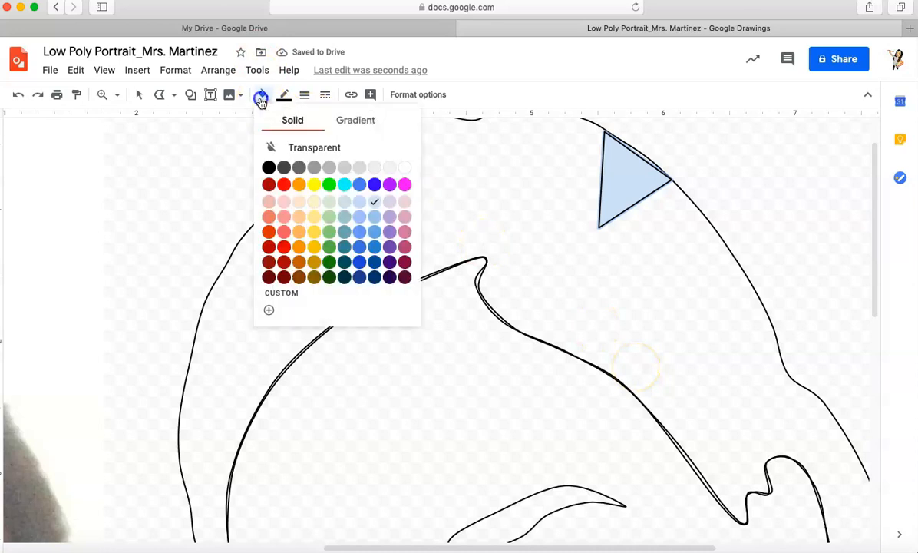
left_click(283, 147)
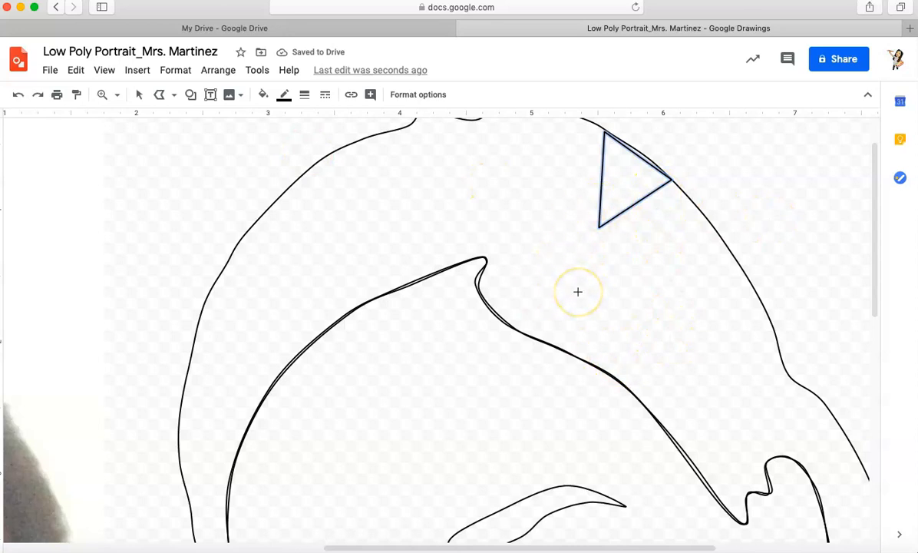
Draw a second triangle in the hair sharing the first triangle's lower edge, and make its fill transparent
left_click(672, 180)
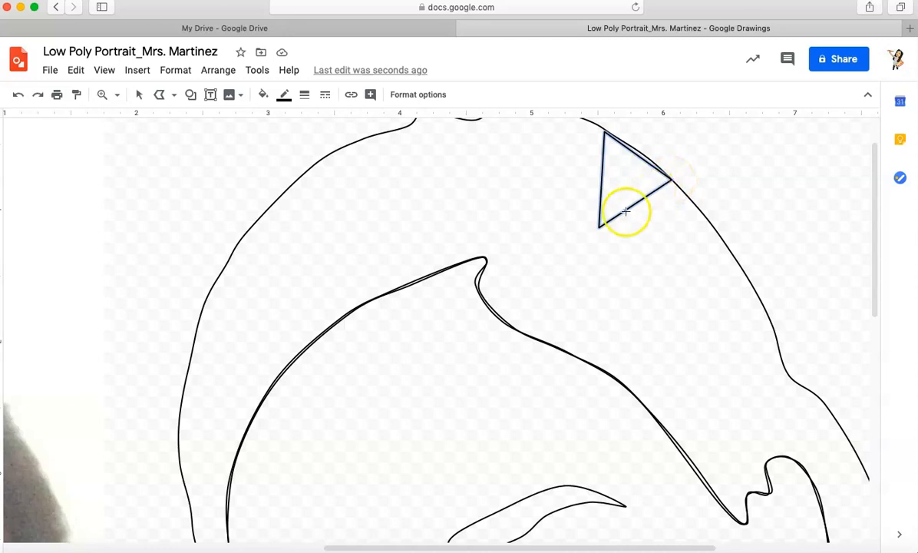
left_click(670, 179)
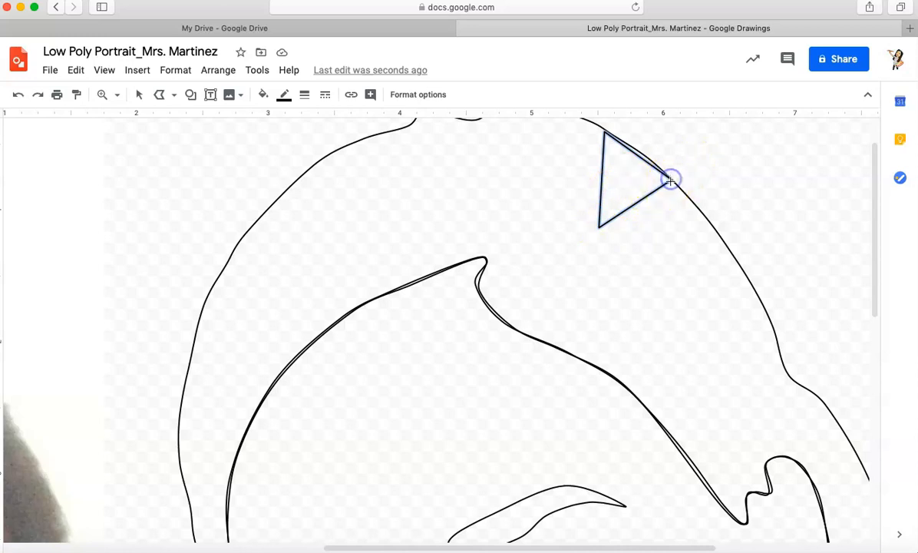
left_click(669, 288)
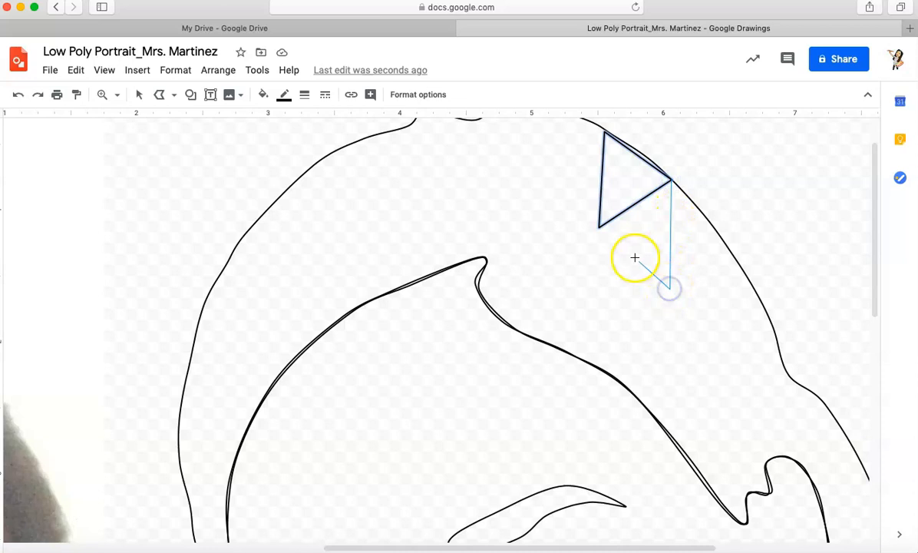
left_click(599, 227)
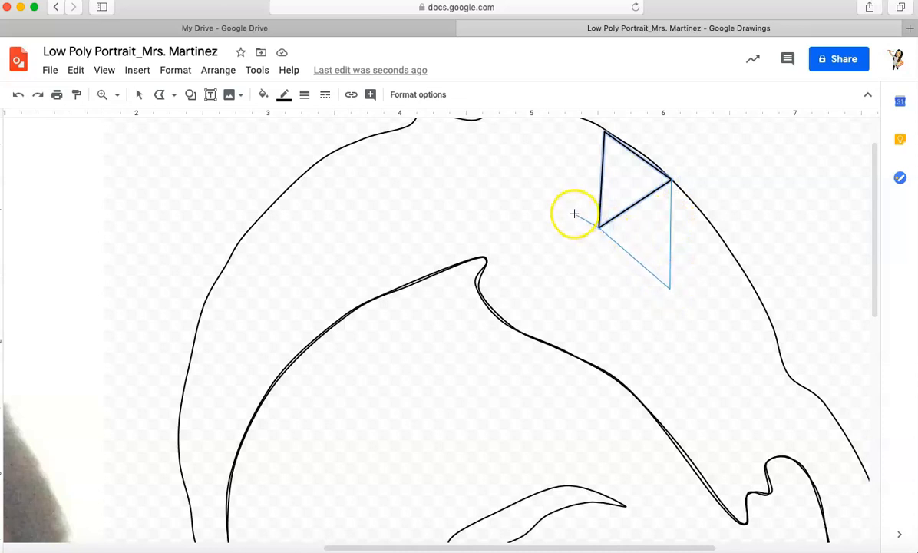
left_click(670, 179)
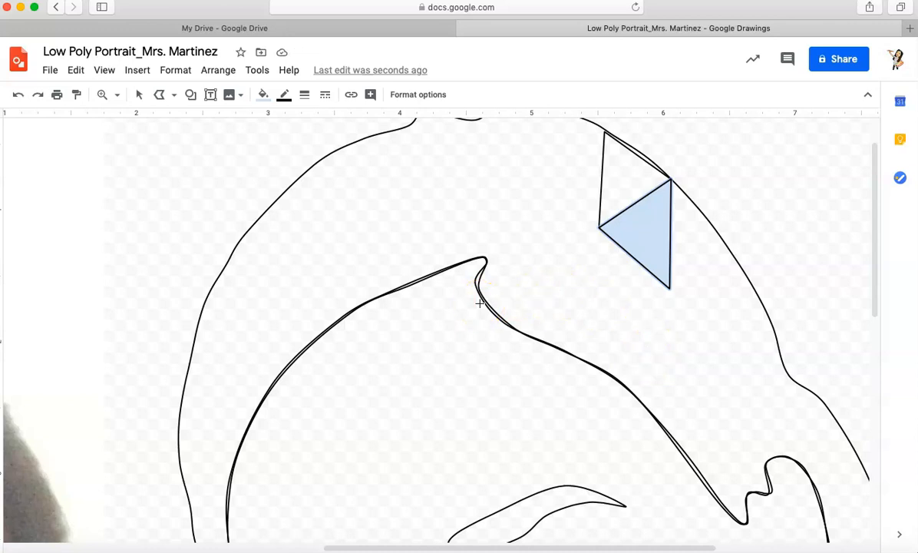
left_click(262, 94)
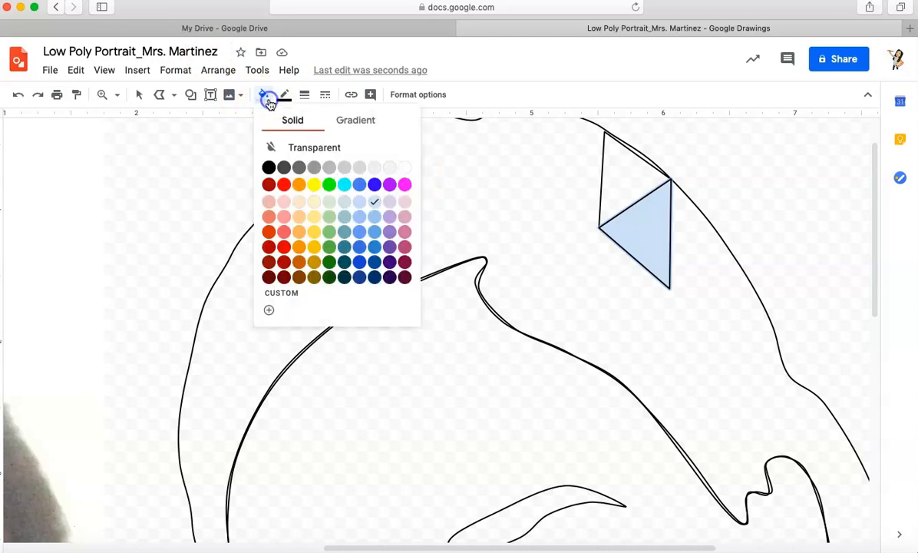
left_click(289, 141)
Draw a third triangle from the second triangle's lowest corner down toward the hairline, and make its fill transparent
left_click(669, 287)
left_click(640, 384)
left_click(730, 356)
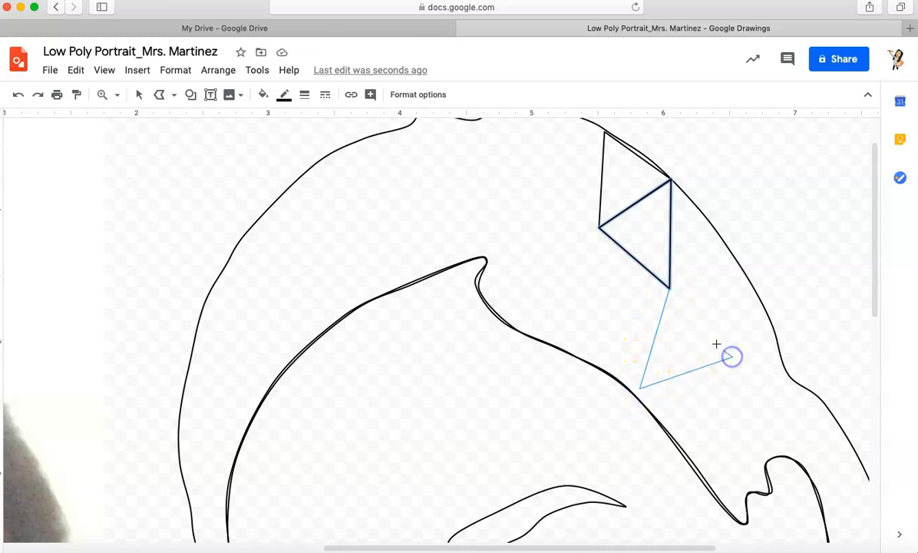
left_click(670, 288)
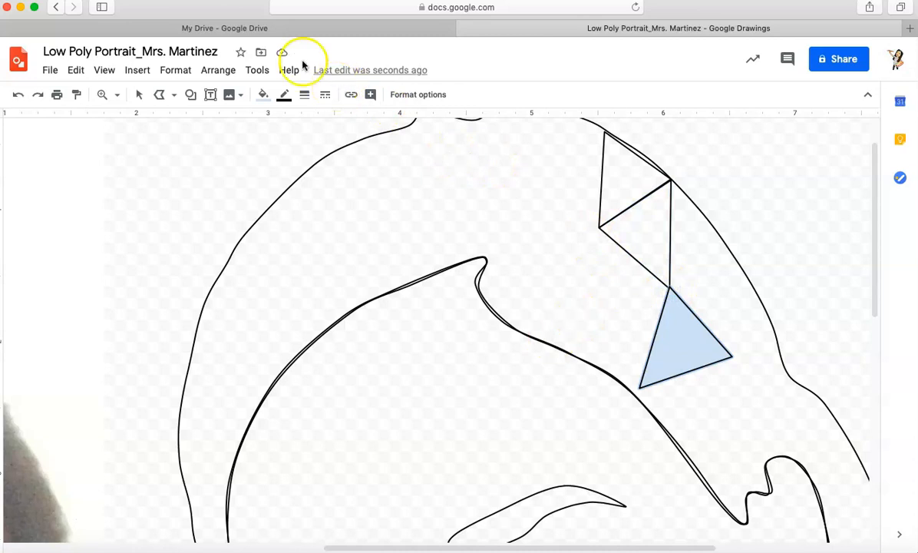
left_click(261, 98)
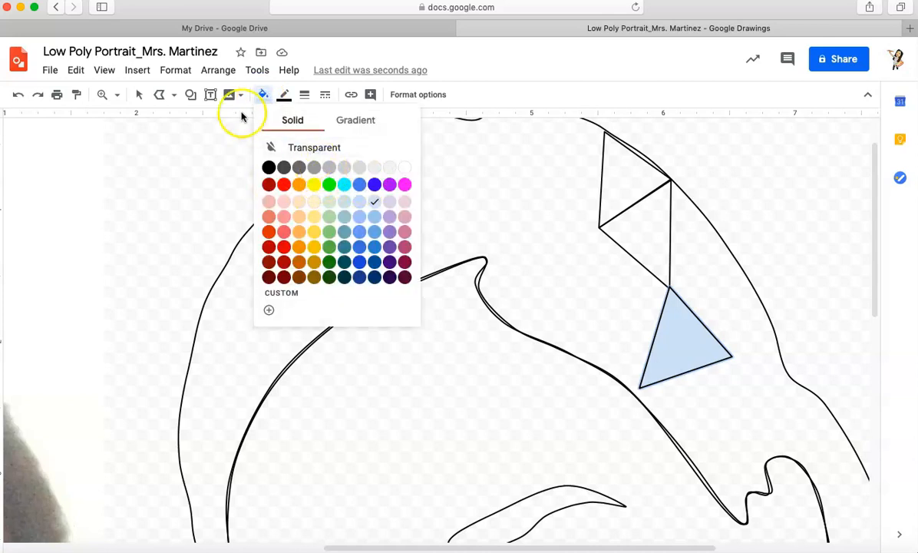
left_click(300, 147)
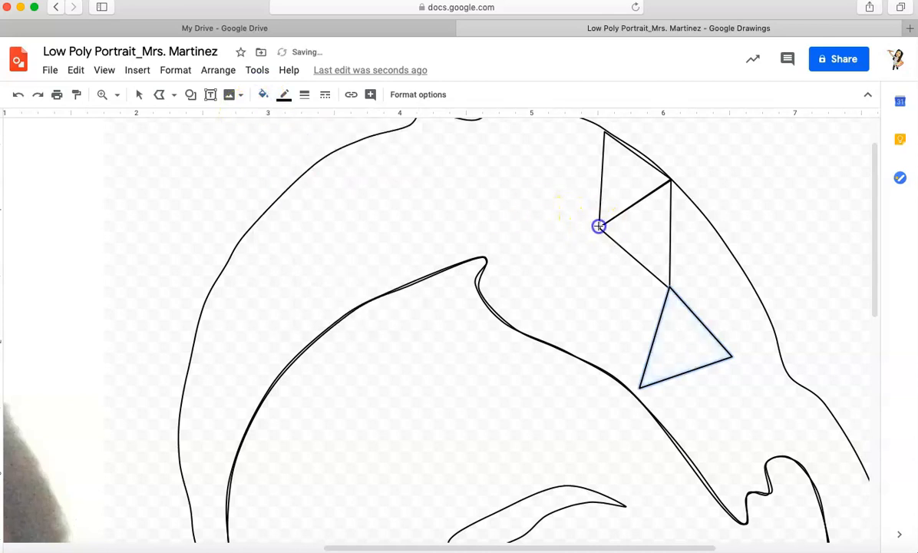
Draw an open two-sided polyline against the first triangle's left edge, move it away from the triangle, and delete it
left_click(530, 181)
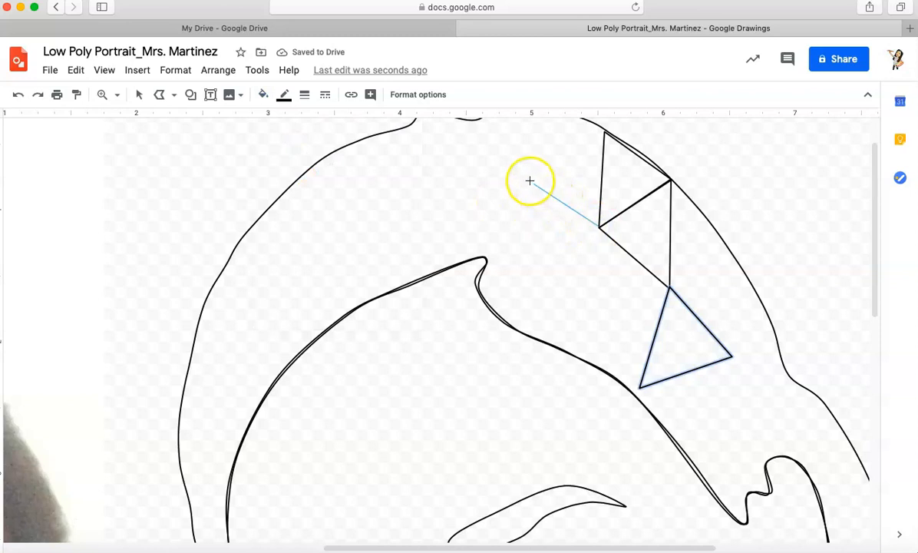
left_click(605, 130)
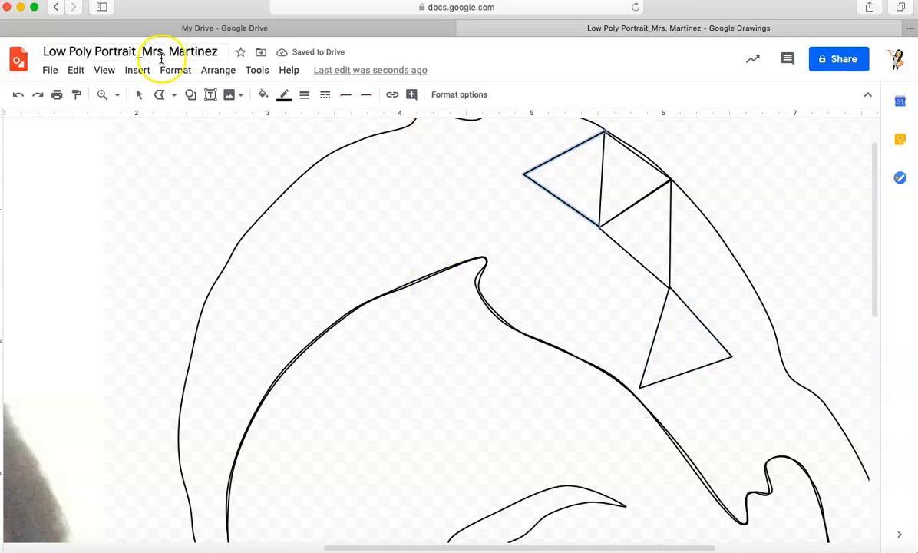
left_click(139, 94)
left_click(536, 162)
left_click_drag(536, 165, 494, 160)
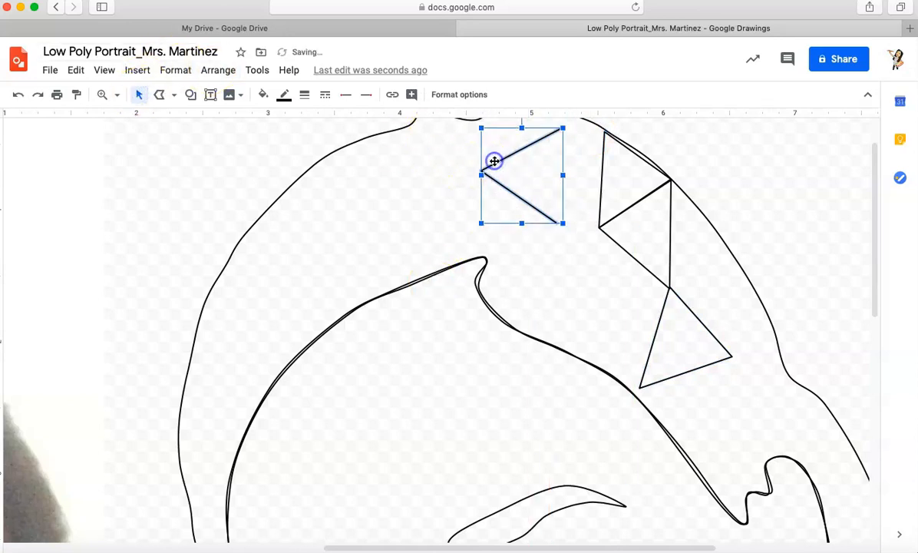
left_click(502, 248)
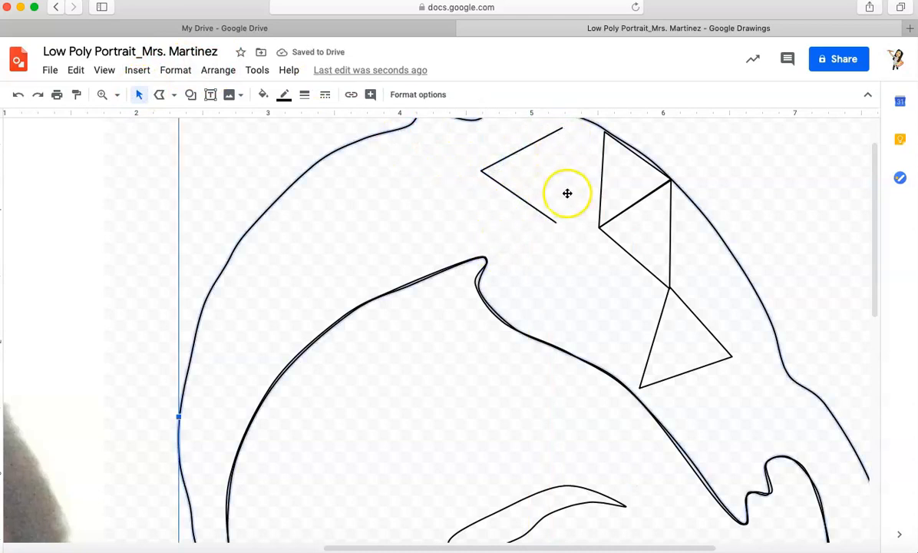
left_click(507, 162)
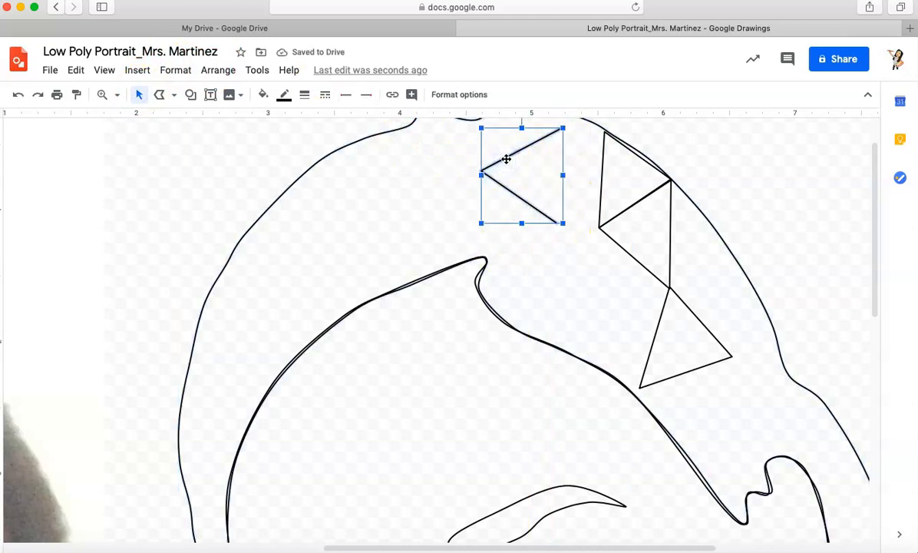
key("Delete")
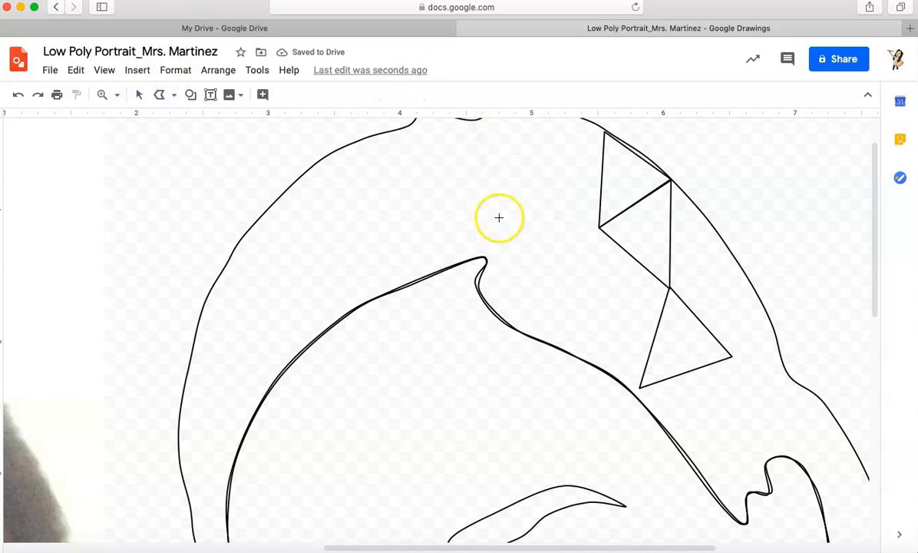
Draw a triangle between the second triangle's right edge and the outer hair outline, and make its fill transparent
left_click(672, 180)
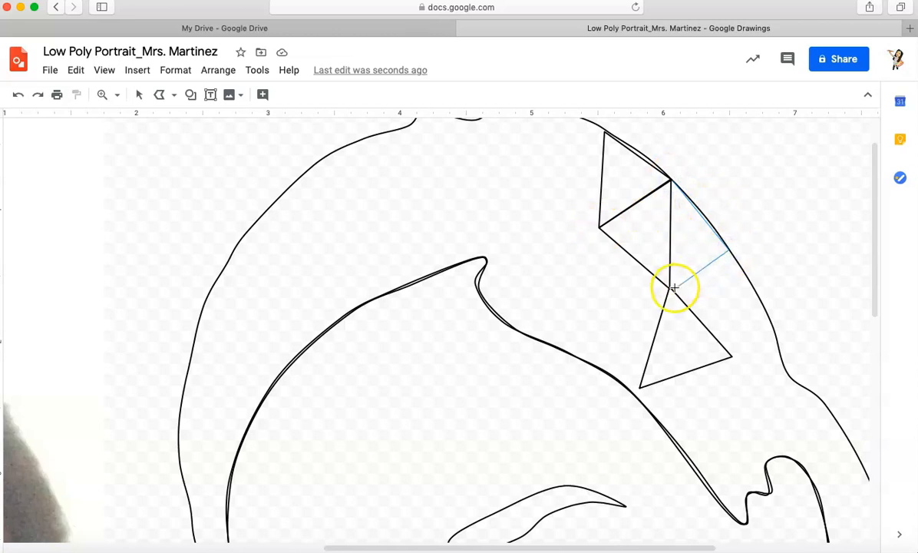
left_click(672, 180)
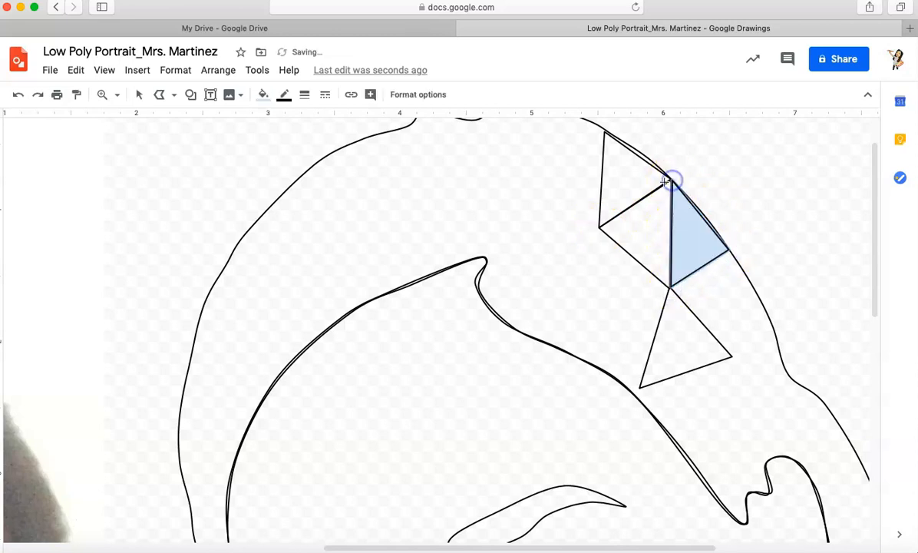
left_click(263, 94)
left_click(305, 148)
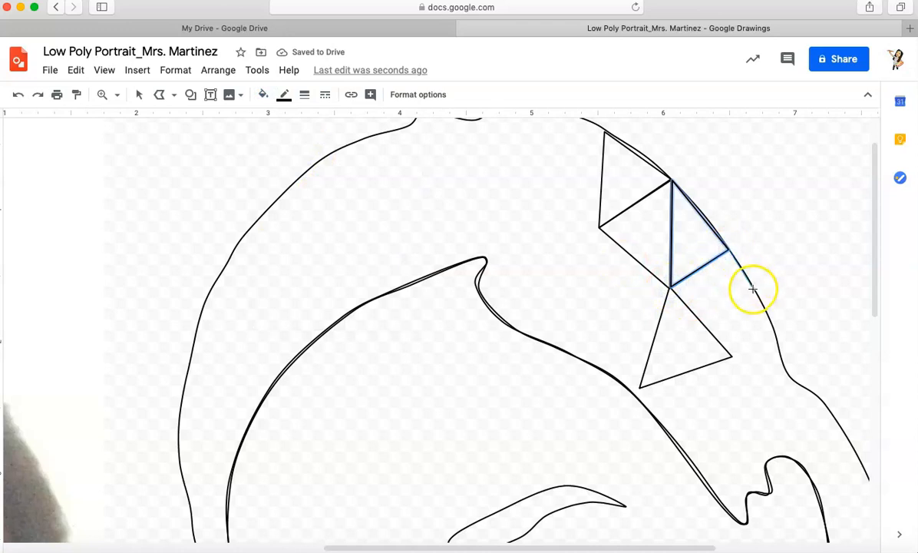
Draw a small triangle directly below it, with one side along the hair outline, and make its fill transparent
left_click(670, 291)
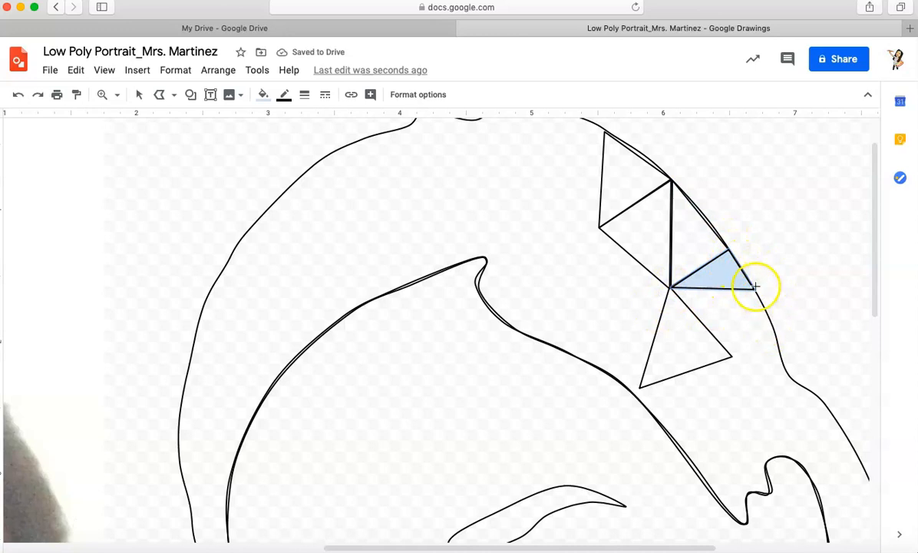
left_click(262, 93)
left_click(286, 144)
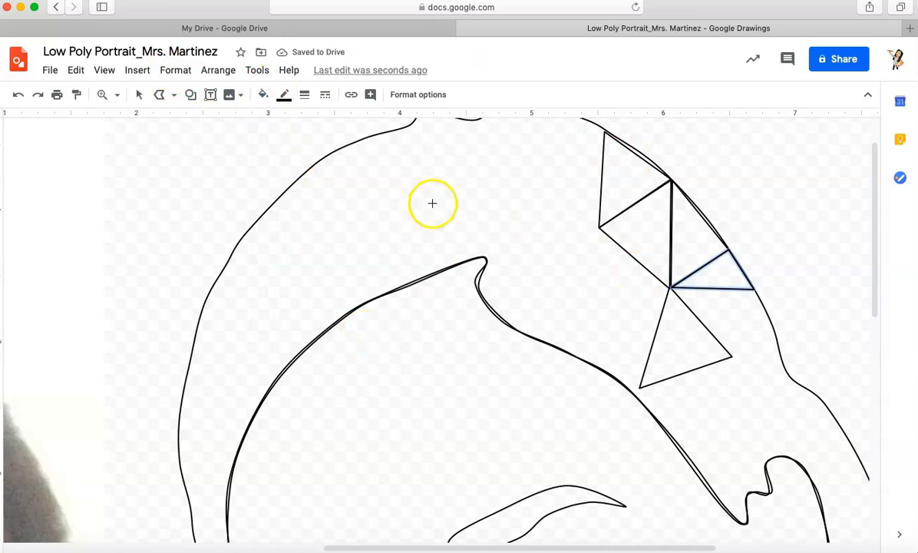
Draw a closed triangle sharing the first triangle's left edge, and make its fill transparent
scroll(432, 203, "down", 10)
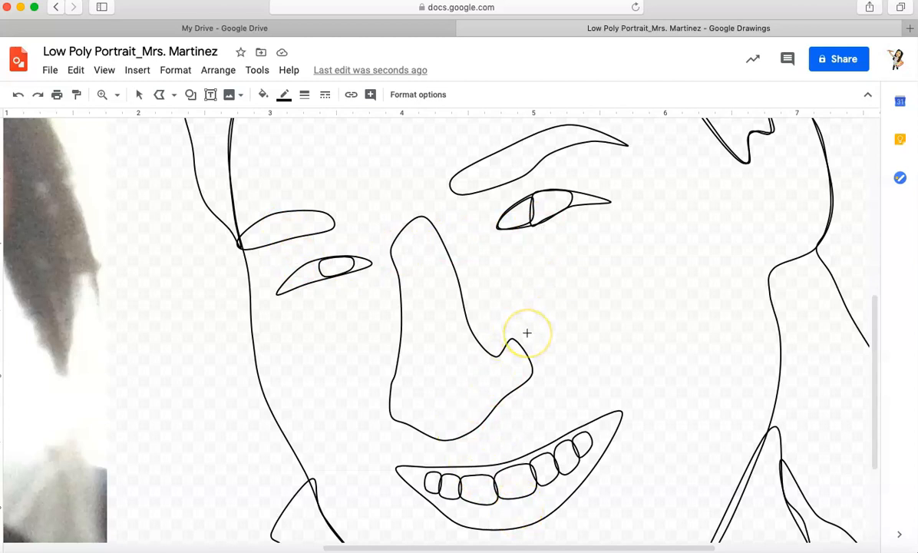
scroll(527, 332, "up", 10)
left_click(159, 95)
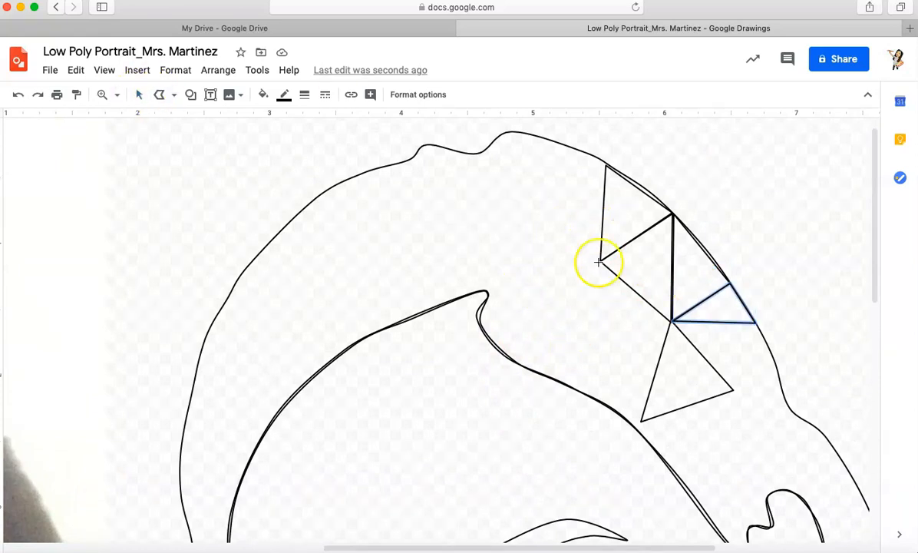
left_click(600, 261)
left_click(521, 203)
left_click(606, 166)
left_click(601, 261)
left_click(263, 94)
left_click(300, 141)
Add two transparent triangles fanning from that triangle's left corner up to the crown of the hair outline
left_click(159, 94)
left_click(321, 150)
left_click(159, 94)
left_click(606, 164)
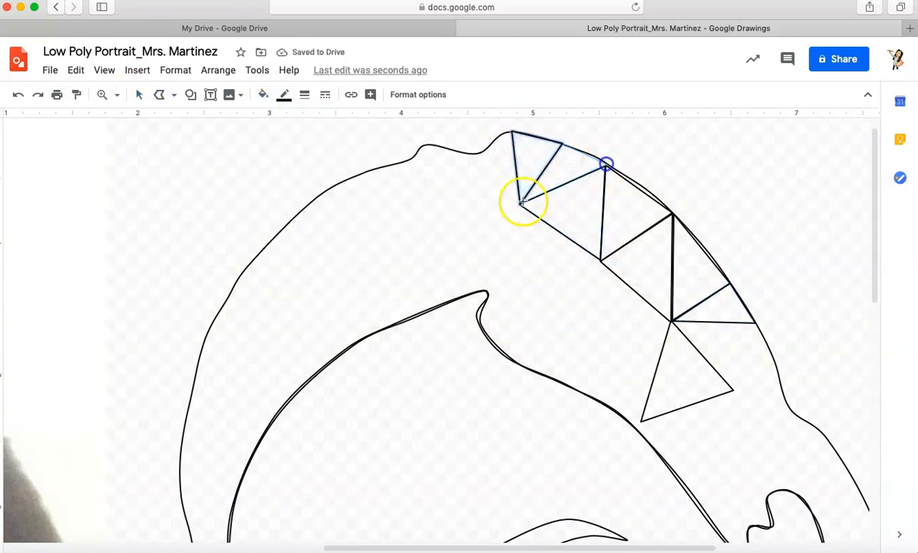
left_click(521, 203)
left_click(264, 94)
Draw a long triangle from the crown's notch to the hairline peak and a small one under the crown's bump, both transparent
left_click(481, 154)
left_click(483, 290)
left_click(432, 146)
left_click(495, 139)
left_click(515, 177)
left_click(512, 133)
left_click(264, 93)
left_click(315, 147)
Fill the narrow strip below the crown's notch with small triangles that have a transparent fill
left_click(159, 94)
left_click(482, 153)
left_click(482, 223)
left_click(519, 182)
left_click(490, 183)
left_click(263, 94)
left_click(315, 148)
Draw a long, narrow triangle from the strip's lower edge down toward the hairline curl, and make its fill transparent
left_click(159, 94)
left_click(518, 184)
left_click(535, 329)
left_click(482, 224)
left_click(518, 184)
left_click(264, 94)
left_click(299, 144)
Draw a small triangle inside the hairline curl just below its peak, and make its fill transparent
left_click(478, 316)
left_click(527, 312)
left_click(263, 94)
left_click(299, 144)
Continue down the hairline below the curl with two more adjoining triangles, and make their fills transparent
left_click(518, 363)
left_click(476, 316)
left_click(263, 94)
left_click(526, 312)
left_click(576, 388)
left_click(518, 363)
left_click(287, 147)
Fill the middle of the hair between the crown and hairline with large adjoining triangles that have a transparent fill
left_click(520, 203)
left_click(534, 326)
left_click(600, 261)
left_click(520, 203)
left_click(535, 323)
left_click(600, 261)
left_click(641, 420)
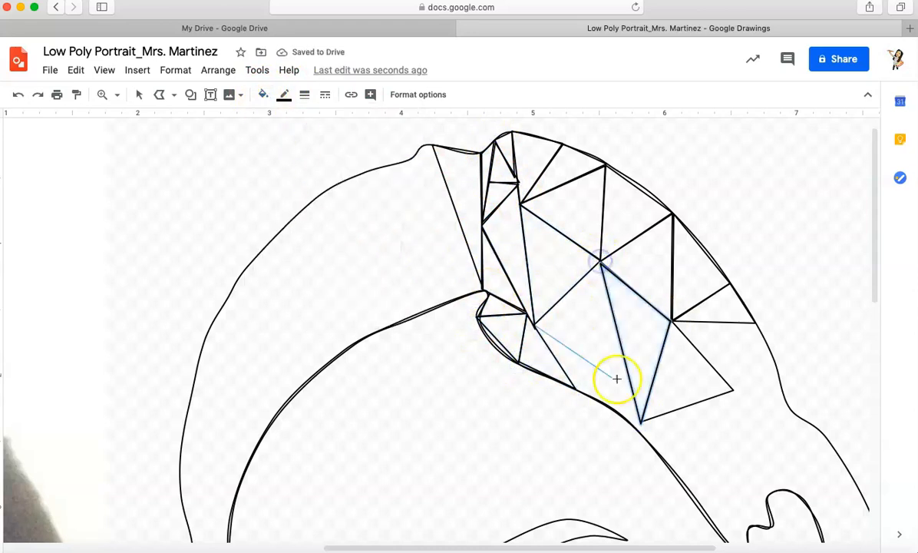
left_click(534, 322)
left_click(263, 94)
left_click(300, 144)
Draw a triangle below the small one on the outer hair outline, joining the lower triangle's right edge, with transparent fill
scroll(443, 250, "down", 3)
left_click(753, 198)
left_click(733, 266)
left_click(672, 198)
left_click(752, 198)
left_click(264, 94)
left_click(300, 144)
Draw a triangle along the hairline from the third triangle's lowest corner toward the hair tip, and make its fill transparent
left_click(641, 298)
left_click(718, 330)
left_click(705, 389)
left_click(641, 297)
left_click(264, 93)
left_click(299, 143)
Draw a triangle between the third triangle's lower edge and the new hairline triangle, and make its fill transparent
left_click(733, 267)
left_click(641, 297)
left_click(718, 330)
left_click(263, 94)
left_click(299, 144)
Draw triangles from the outer outline's bend down to the hair above the ear, and make their fills transparent
left_click(804, 369)
left_click(768, 369)
left_click(736, 269)
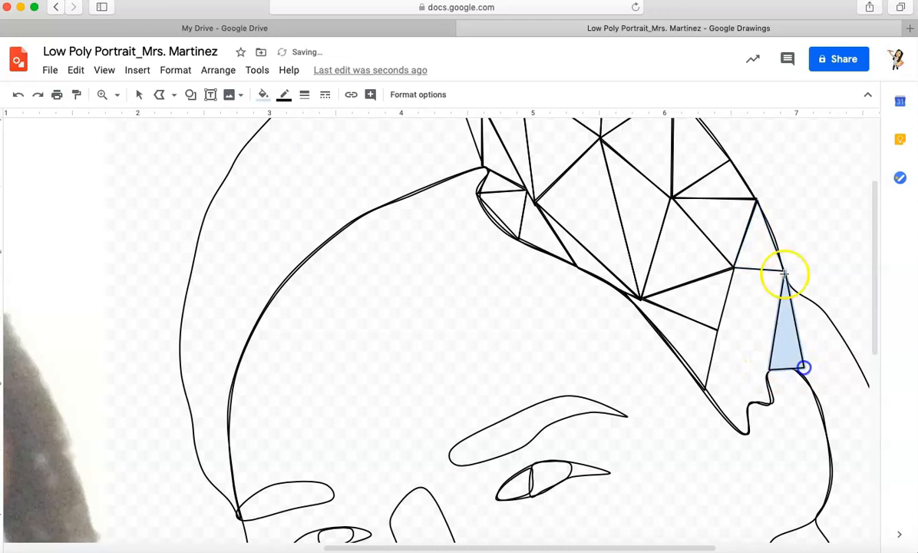
left_click(263, 94)
left_click(287, 146)
Draw a triangle filling the gap left of the triangles above the ear, and make its fill transparent
left_click(735, 268)
left_click(718, 330)
left_click(768, 369)
left_click(735, 267)
left_click(264, 93)
left_click(285, 147)
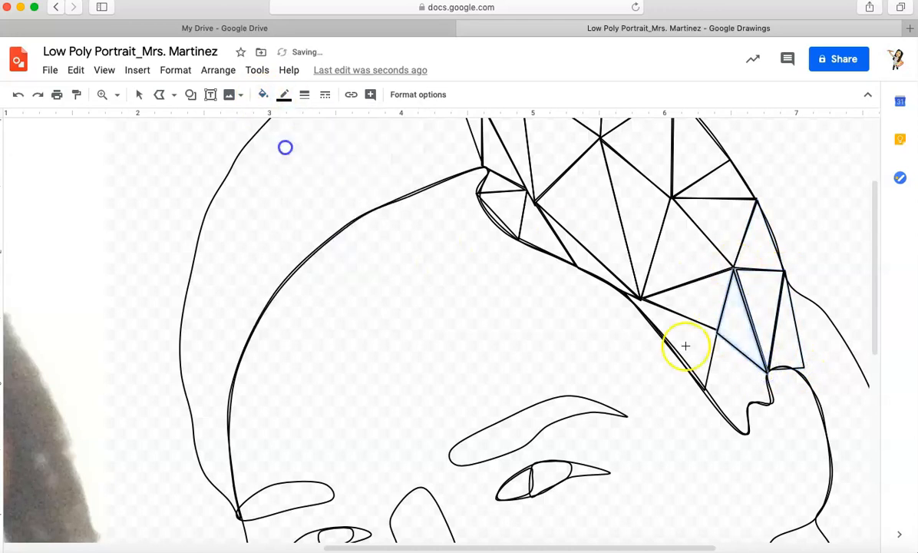
Divide the pointed hair tip beside the forehead into narrow adjoining triangles with a transparent fill
left_click(261, 93)
left_click(299, 146)
left_click(717, 332)
left_click(746, 434)
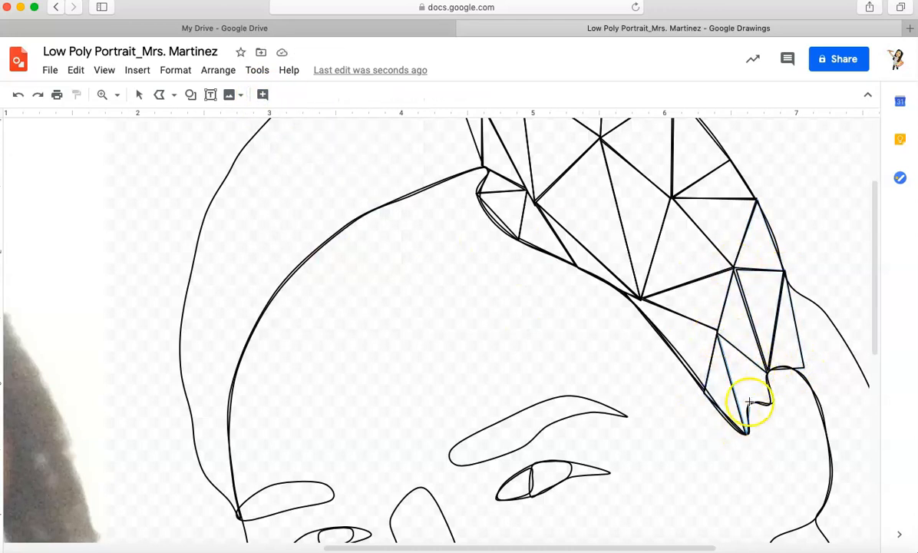
left_click(750, 399)
left_click(716, 331)
left_click(718, 331)
left_click(263, 94)
left_click(298, 146)
Draw two adjoining triangles where the ponytail starts behind the ear, and make their fills transparent
scroll(646, 383, "right", 3)
left_click(542, 222)
left_click(560, 314)
left_click(606, 295)
left_click(542, 222)
left_click(561, 314)
left_click(263, 94)
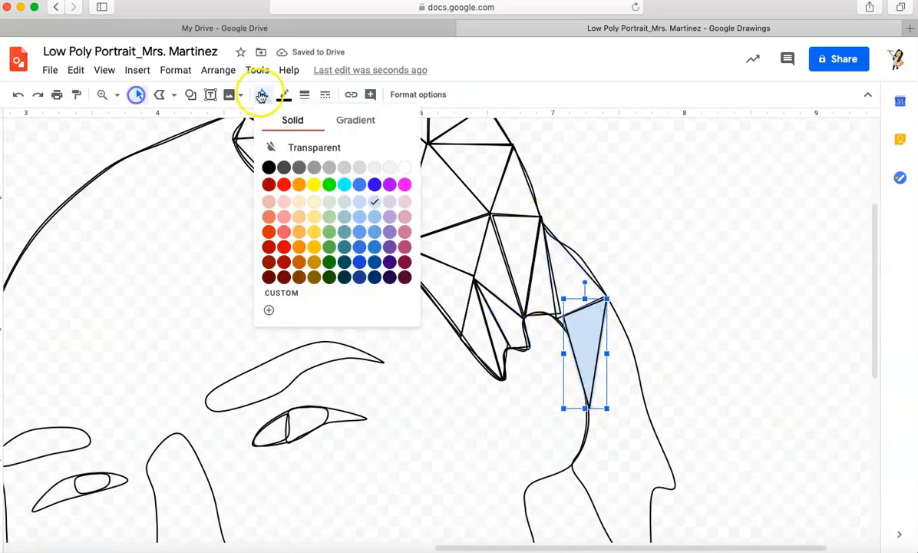
left_click(300, 146)
Draw a triangle beside them reaching the ponytail's outer outline, and make its fill transparent
left_click(637, 361)
left_click(589, 405)
left_click(607, 297)
left_click(637, 361)
left_click(263, 94)
left_click(322, 147)
Draw adjoining triangles down the ponytail between the hair behind the ear and the outer outline
left_click(637, 360)
left_click(653, 428)
left_click(589, 408)
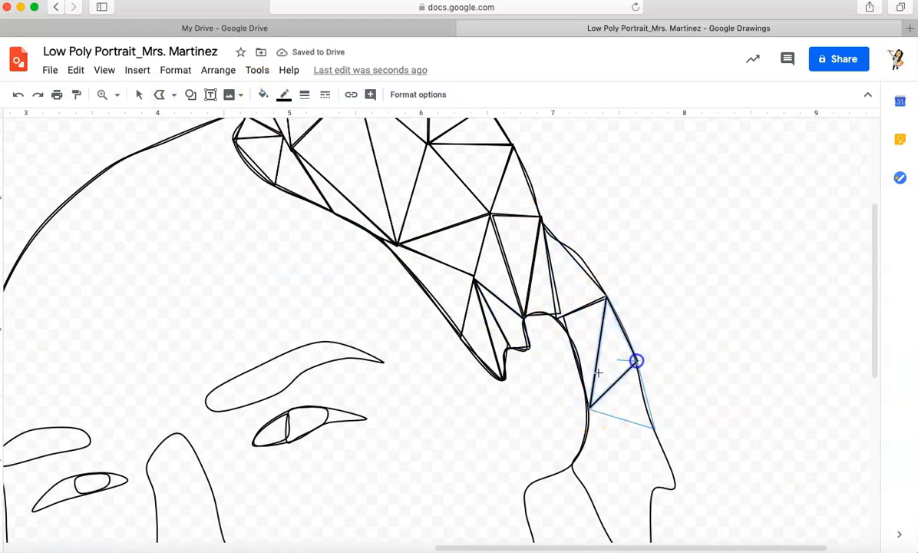
Divide the lower ponytail into long adjoining triangles from the ear to its tip, with transparent fills
left_click(653, 236)
left_click(650, 357)
left_click(605, 262)
left_click(650, 361)
left_click(573, 275)
left_click(264, 93)
left_click(315, 150)
left_click(574, 275)
left_click(644, 398)
left_click(650, 363)
Draw a triangle along the outer outline of the hair left of the part, and make its fill transparent
scroll(438, 210, "up", 5)
left_click(438, 210)
left_click(412, 131)
left_click(308, 175)
left_click(437, 211)
left_click(263, 94)
left_click(303, 153)
Draw triangles from the hair part to the forehead hairline and down from the crown's outer point, with transparent fills
left_click(437, 212)
left_click(354, 316)
left_click(303, 180)
left_click(266, 304)
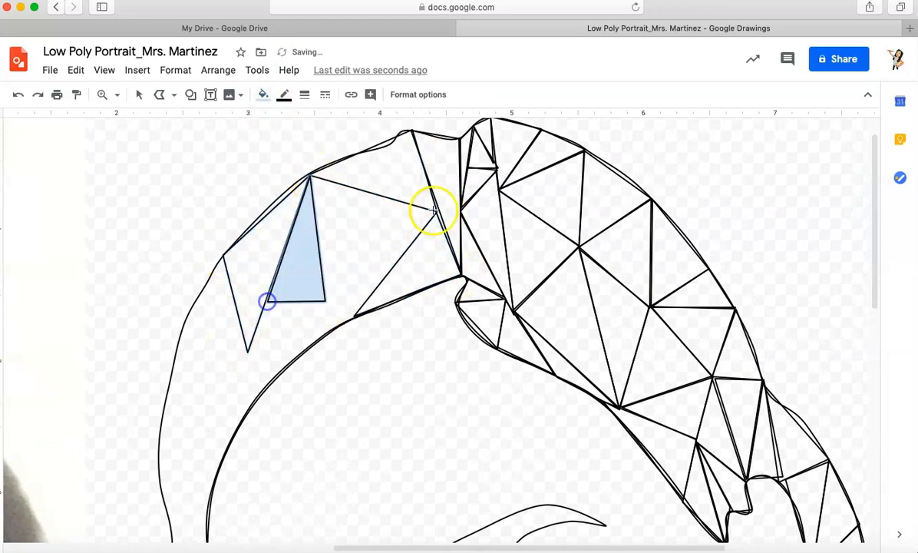
left_click(434, 212)
left_click(263, 94)
left_click(334, 150)
Fill the gap between the crown triangles and the forehead hairline with adjoining triangles, and make their fills transparent
left_click(159, 93)
left_click(354, 316)
left_click(435, 211)
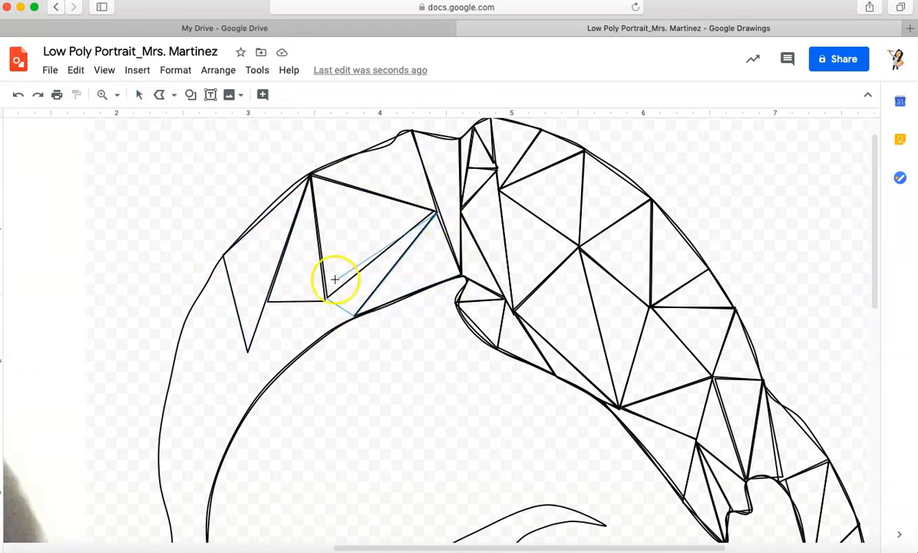
left_click(159, 93)
left_click(432, 211)
left_click(327, 298)
left_click(354, 316)
left_click(435, 211)
left_click(263, 93)
left_click(284, 146)
left_click(264, 94)
left_click(297, 147)
Draw a small triangle below the crown triangles pointing to the forehead hairline, and make its fill transparent
left_click(159, 93)
left_click(267, 303)
left_click(326, 300)
left_click(297, 356)
left_click(267, 302)
left_click(263, 94)
left_click(297, 148)
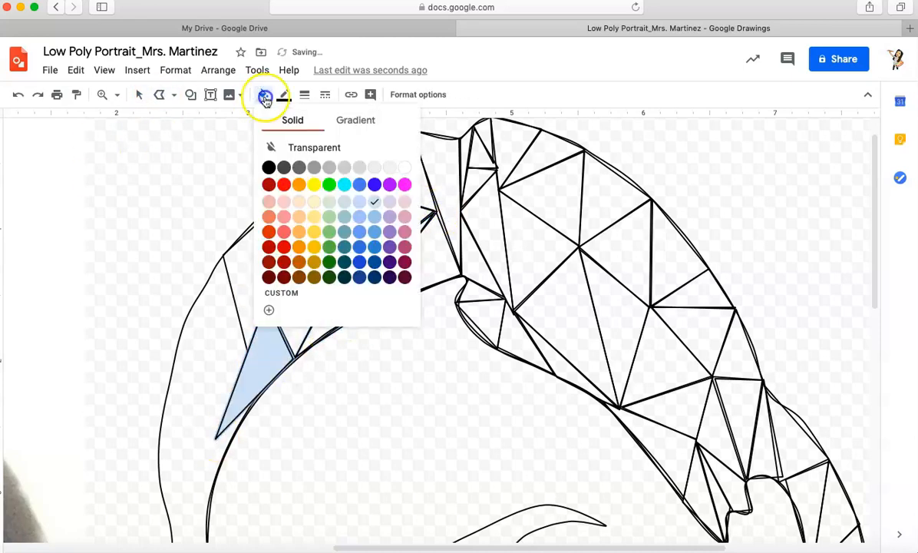
Draw a triangle across the hair strip beside the left forehead, and make its fill transparent
scroll(222, 253, "down", 3)
left_click(209, 334)
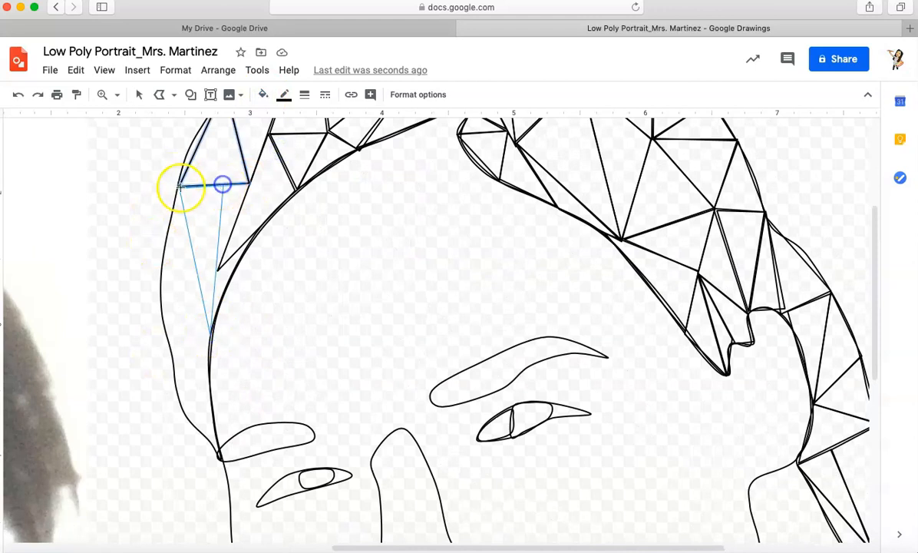
left_click(220, 265)
left_click(263, 94)
left_click(298, 147)
Continue down the left hair strip with triangles between its outer outline and the hairline, making their fills transparent
left_click(177, 189)
left_click(160, 268)
scroll(190, 199, "down", 3)
left_click(224, 170)
left_click(174, 244)
left_click(263, 94)
left_click(297, 147)
Draw triangles across the narrowing end of the left hair strip, just above the eyebrow
left_click(208, 227)
left_click(171, 245)
left_click(192, 303)
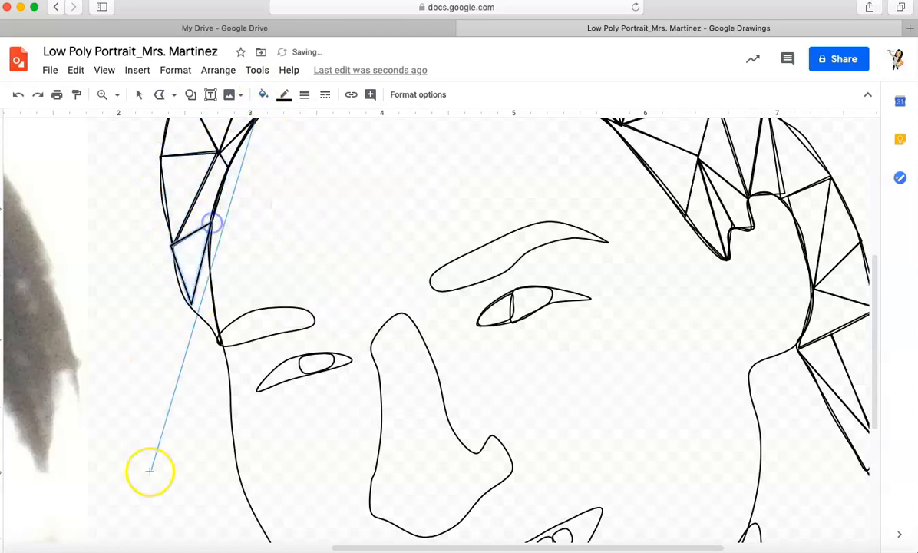
left_click(208, 226)
Draw a large triangle on the upper forehead from the hairline near the part, leaving the default fill
scroll(211, 225, "down", 4)
left_click(117, 94)
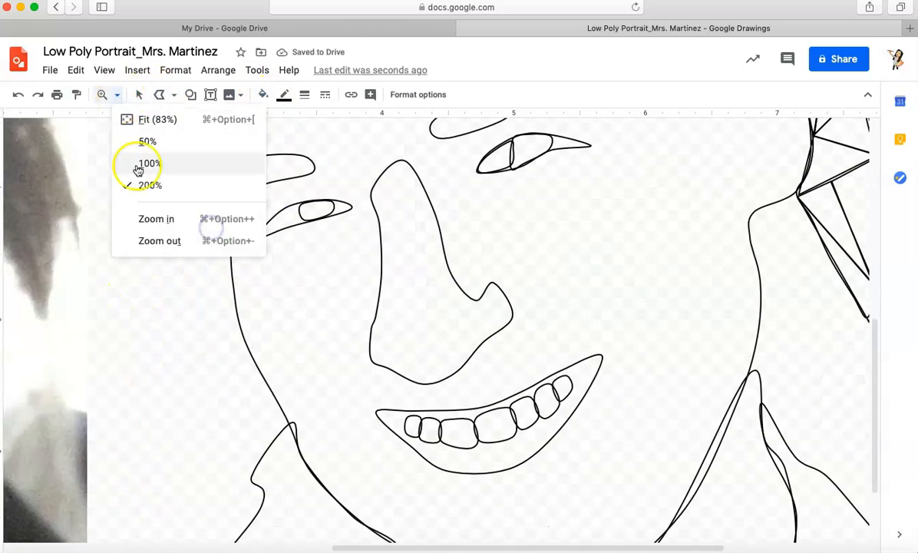
left_click(146, 164)
left_click(116, 93)
left_click(150, 184)
left_click(444, 169)
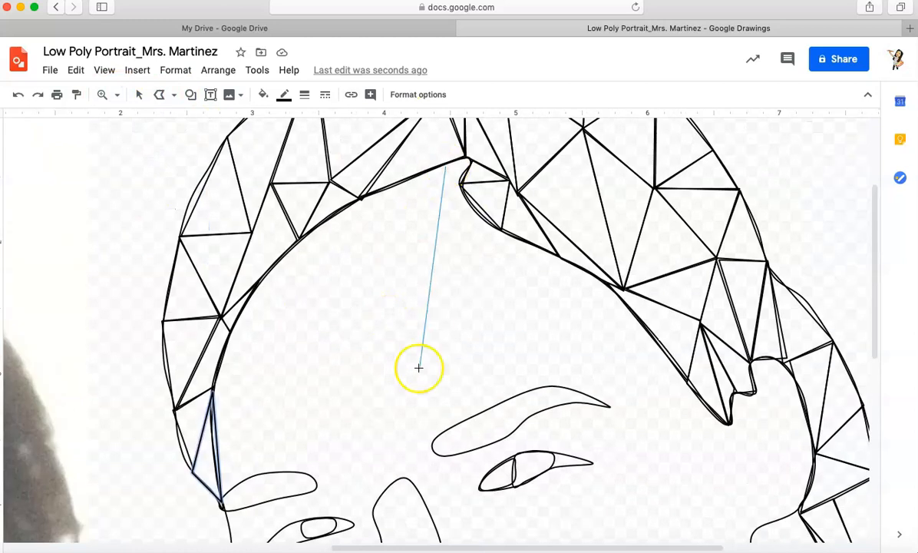
left_click(418, 366)
left_click(349, 202)
Draw adjoining triangles along the left forehead hairline and one pointing down toward the left eyebrow
left_click(282, 253)
left_click(384, 290)
left_click(240, 313)
left_click(292, 437)
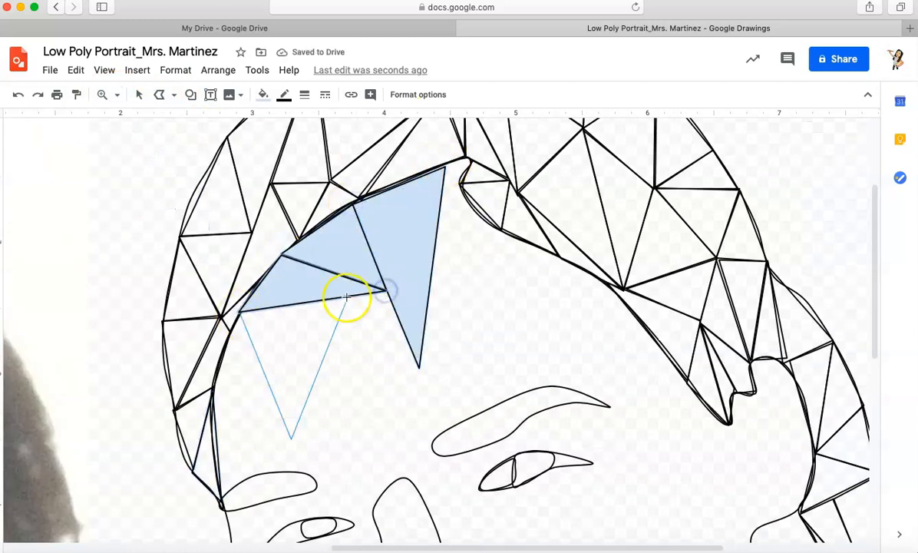
left_click(347, 298)
left_click(239, 312)
Draw narrow triangles on the forehead directly below the hair part
left_click(455, 178)
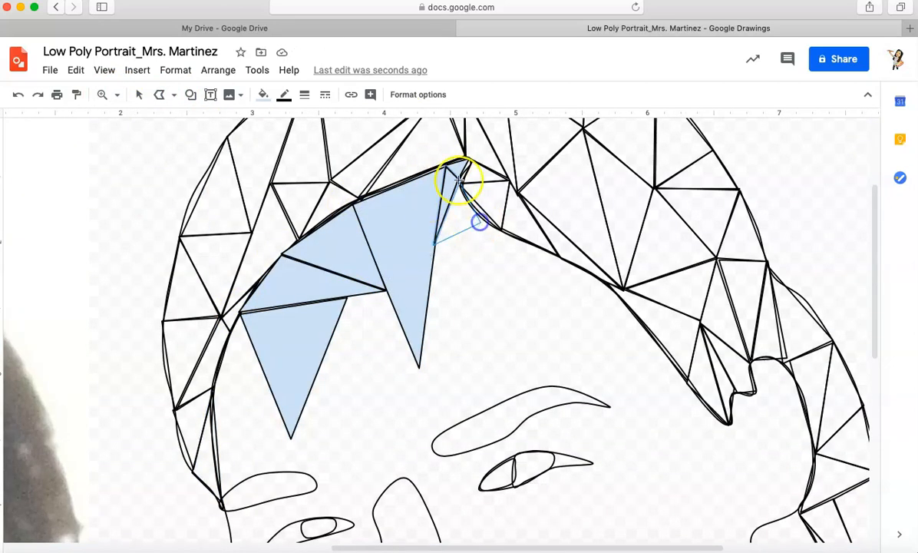
left_click(479, 222)
left_click(477, 220)
Divide the right side of the forehead into adjoining triangles along the hairline
left_click(563, 367)
left_click(599, 277)
left_click(477, 220)
left_click(531, 313)
left_click(477, 326)
left_click(598, 273)
Cover the middle of the forehead with long triangles reaching down toward the space between the eyebrows
scroll(426, 232, "down", 2)
left_click(426, 232)
left_click(477, 152)
left_click(386, 219)
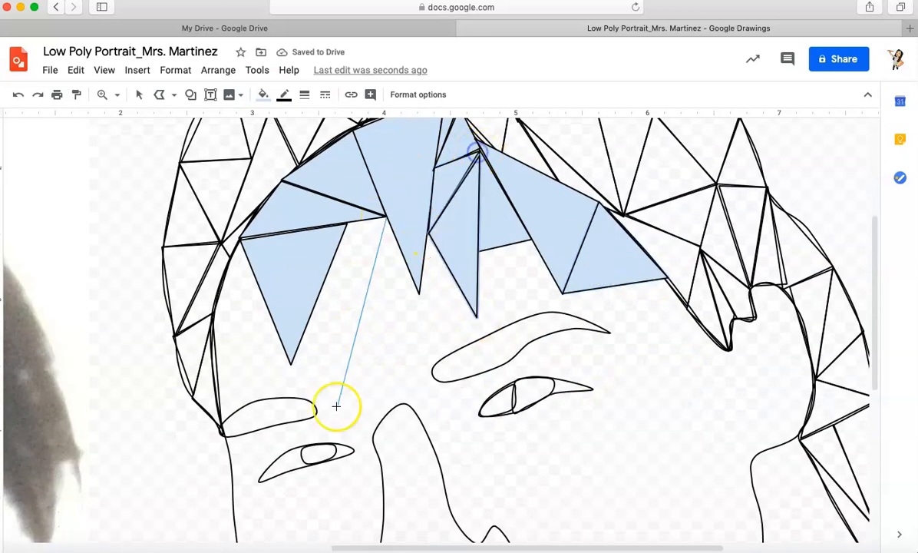
left_click(336, 405)
left_click(460, 321)
left_click(428, 233)
Fill the narrow gap beside the large mid-forehead triangle with adjoining triangles
left_click(321, 285)
left_click(345, 215)
left_click(336, 401)
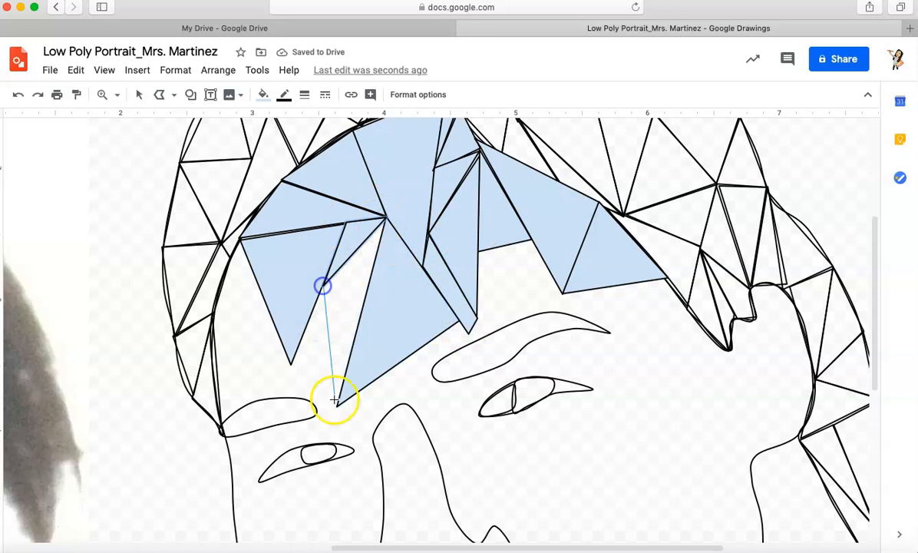
left_click(322, 285)
Draw narrow triangles down the left edge of the forehead from the hairline to the left eyebrow
scroll(272, 324, "down", 2)
left_click(241, 141)
left_click(212, 199)
left_click(251, 297)
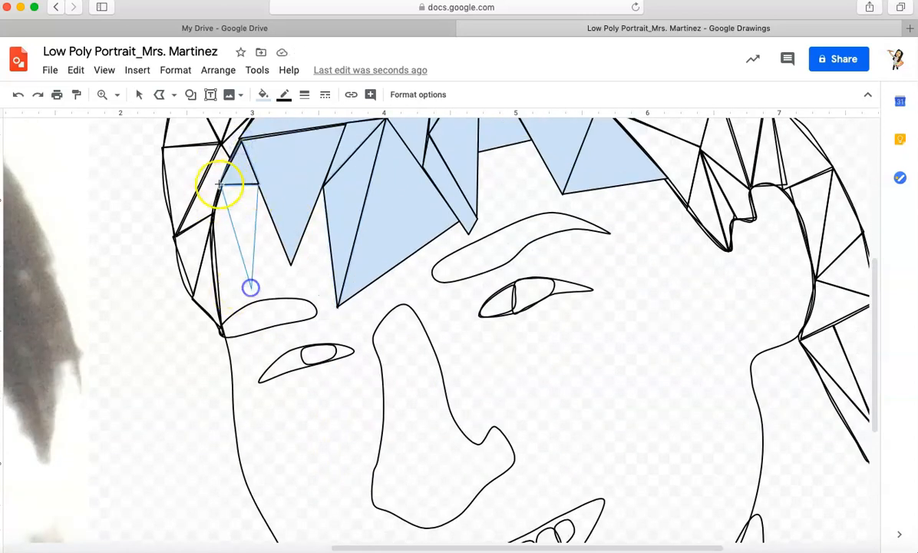
left_click(295, 296)
left_click(259, 185)
Fill the gaps above the inner end of the left eyebrow with small triangles
left_click(294, 256)
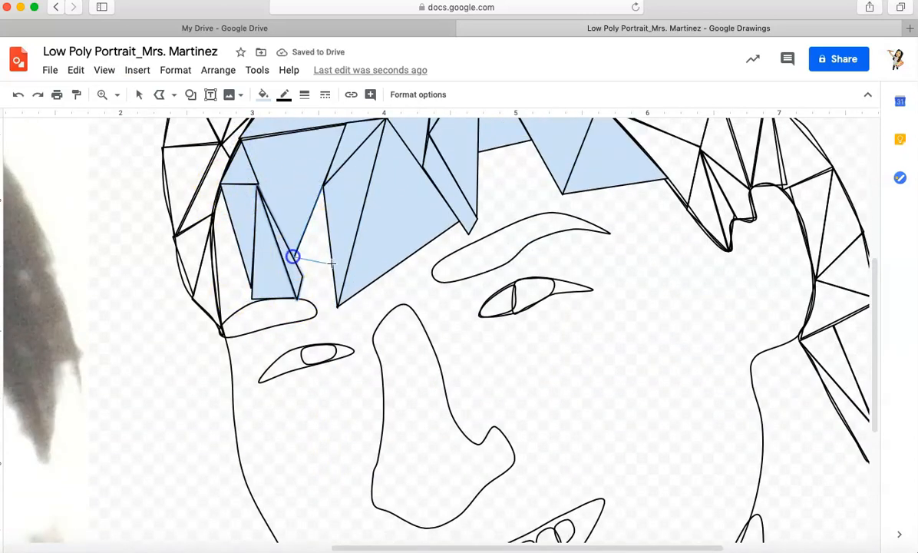
left_click(333, 266)
left_click(320, 320)
left_click(296, 296)
Draw triangles in the forehead corner between the hairline and the outer end of the left eyebrow
left_click(230, 245)
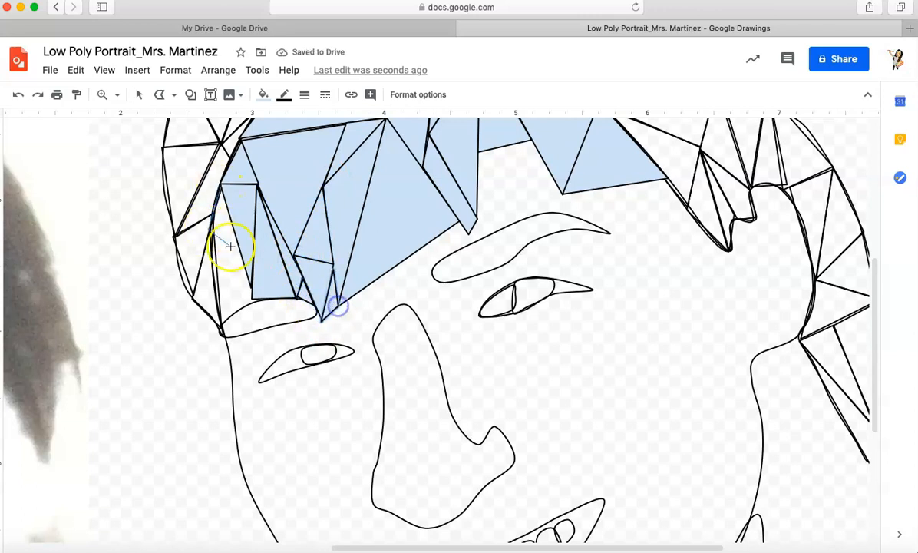
left_click(239, 253)
left_click(221, 326)
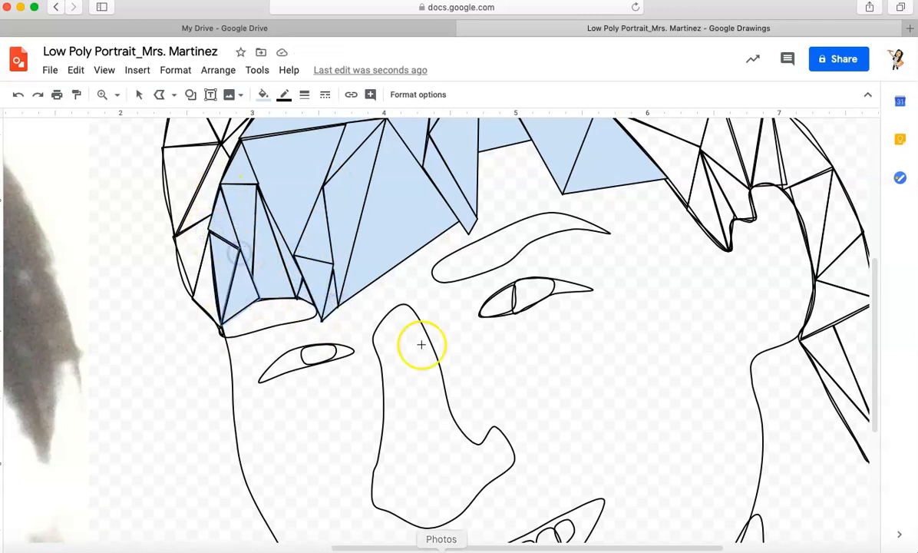
Fill the forehead gaps above the right eyebrow and extend the triangles between the eyebrows to the top of the nose
scroll(476, 342, "up", 5)
left_click(531, 334)
left_click(497, 433)
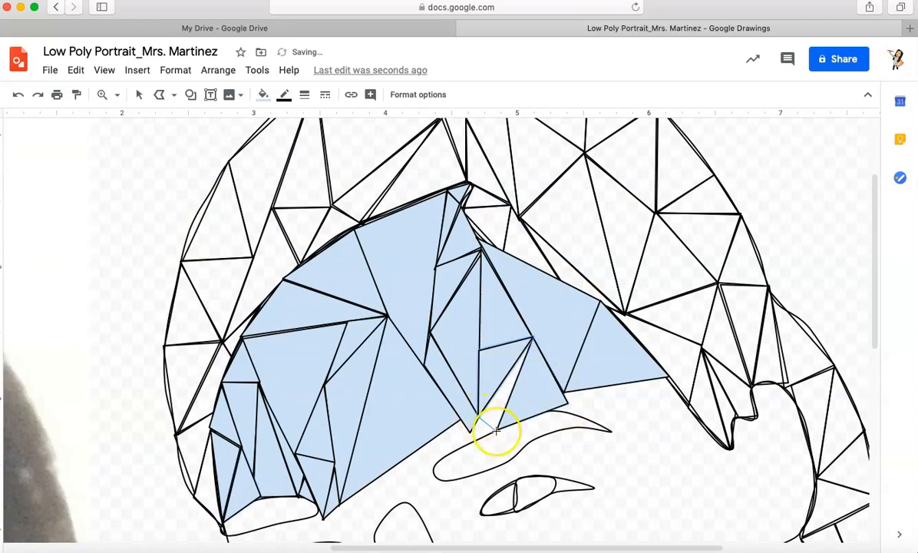
left_click(415, 503)
left_click(414, 472)
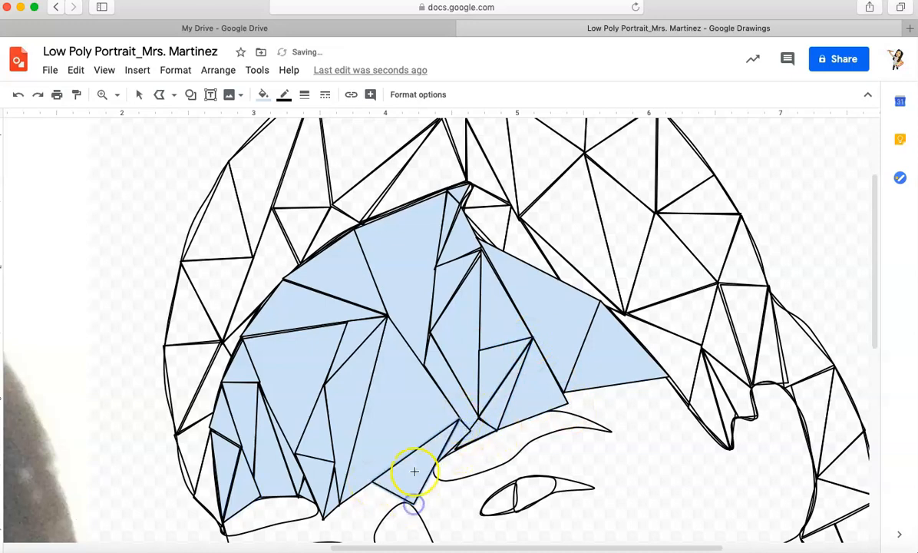
Draw triangles from the tail of the right eyebrow to the hairline and the pointed hair tip
scroll(661, 272, "down", 3)
double_click(668, 258)
scroll(670, 230, "down", 2)
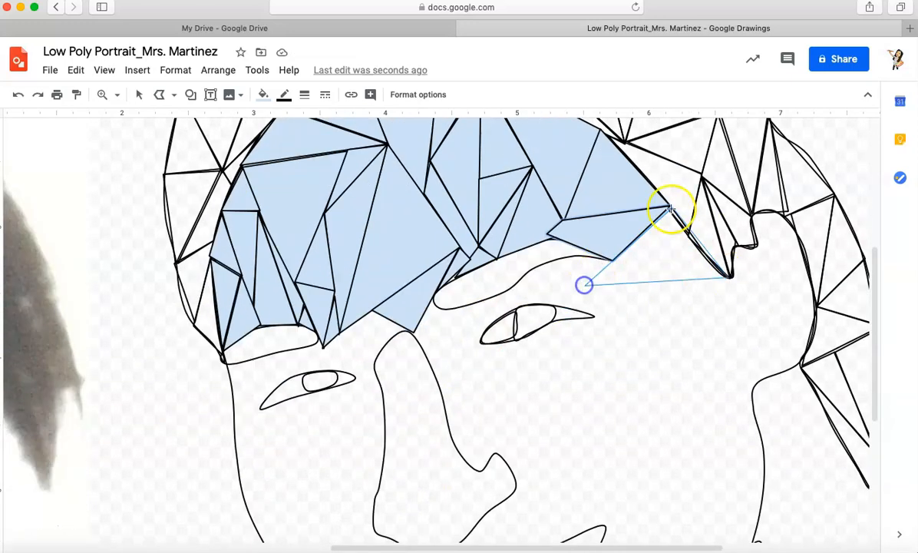
left_click(670, 207)
Draw triangles between the nose bridge, the inner corner of the right eye and the inner end of its eyebrow
scroll(447, 329, "down", 3)
left_click(415, 246)
left_click(450, 331)
left_click(480, 256)
left_click(433, 211)
Fill the area between the right eyebrow and its eyelid with adjoining triangles
left_click(432, 212)
left_click(450, 222)
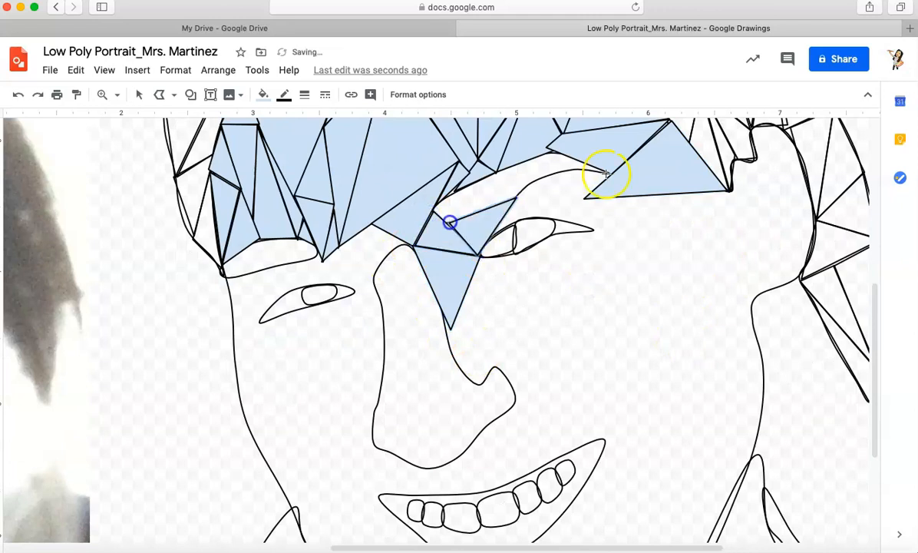
left_click(545, 175)
double_click(515, 199)
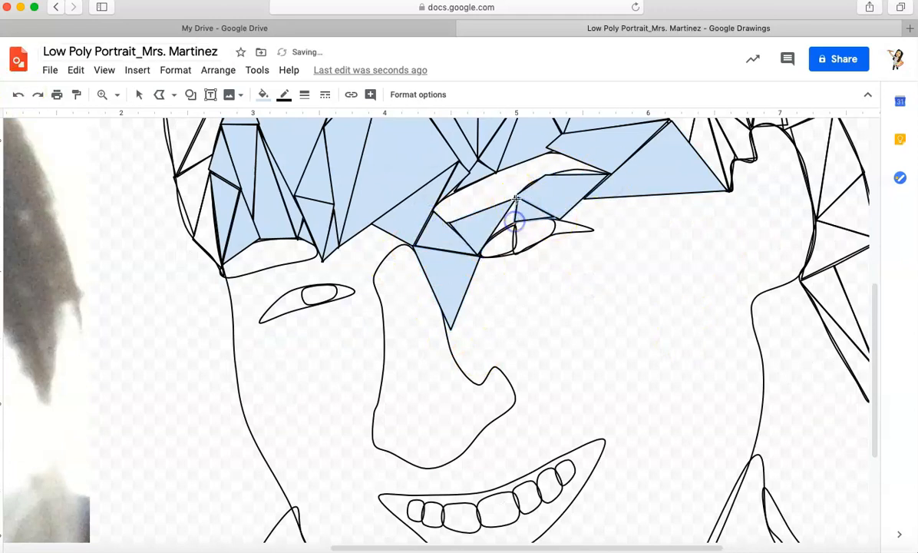
Draw triangles from the top of the nose to the inner corner of the left eye
double_click(372, 225)
left_click(355, 290)
left_click(280, 294)
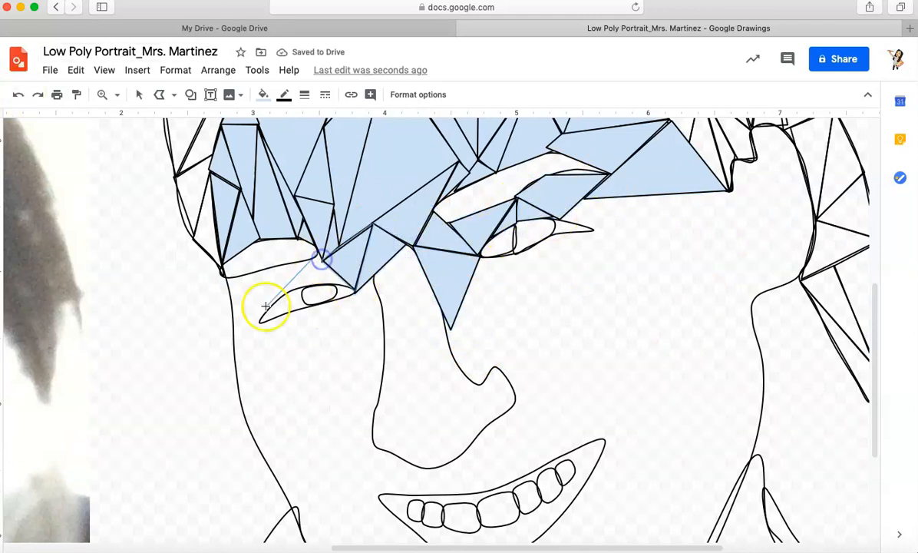
Fill the area between the left eyebrow and eye with triangles reaching the side of the face
double_click(318, 252)
left_click(282, 282)
left_click(225, 269)
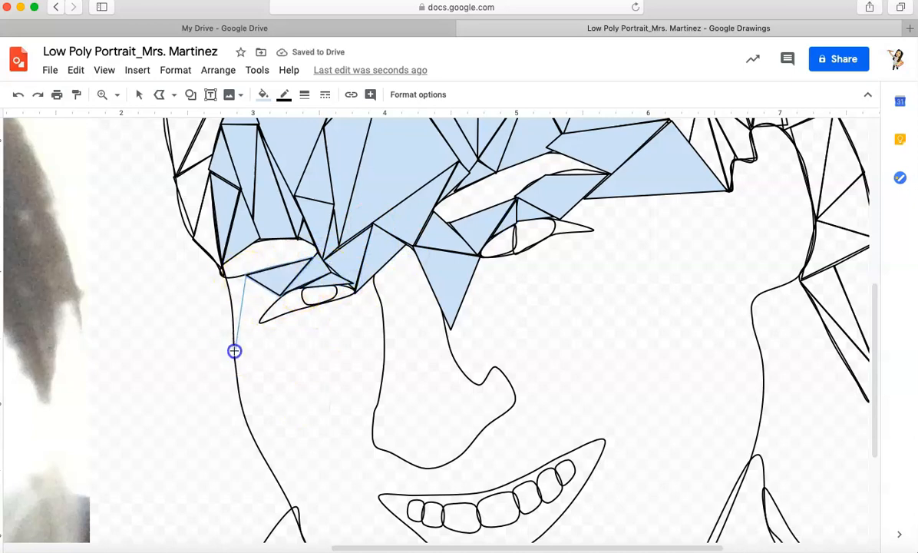
double_click(235, 350)
left_click(288, 336)
Divide the nose bridge and the left side of the nose into long adjoining triangles
left_click(404, 261)
left_click(374, 273)
double_click(456, 371)
left_click(372, 281)
left_click(373, 443)
left_click(401, 415)
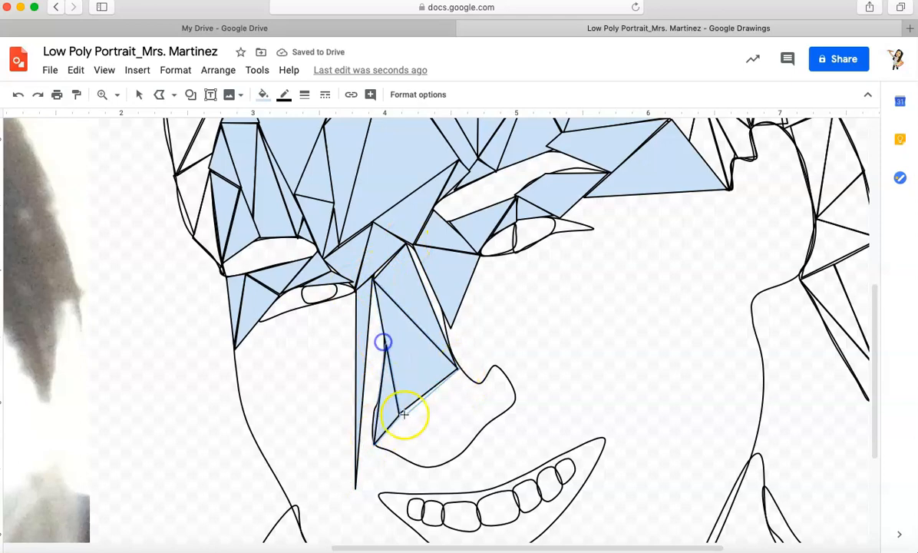
Cover the nose tip and the right nostril with adjoining triangles
double_click(459, 370)
left_click(402, 413)
double_click(375, 443)
left_click(460, 371)
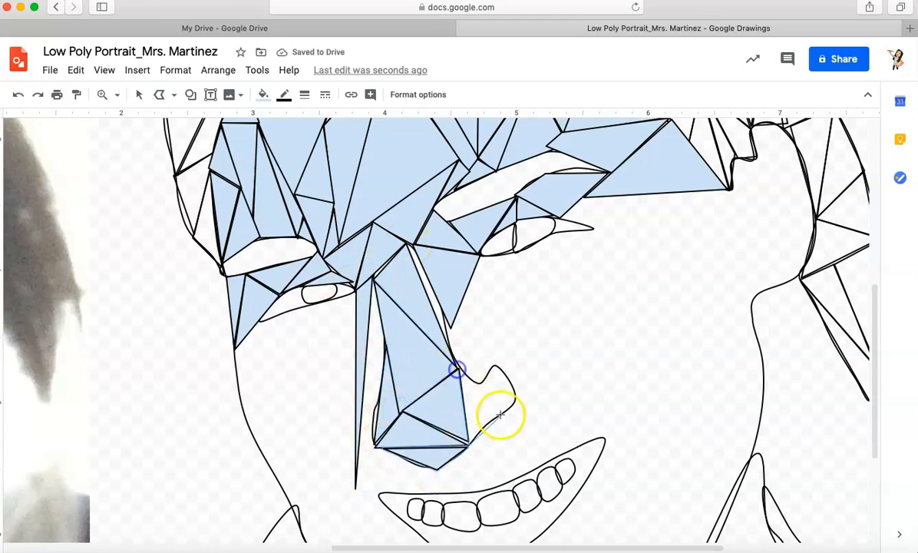
left_click(511, 404)
double_click(496, 364)
Draw two adjoining triangles on the temple between the pointed hair tip and the hair above the ear
scroll(541, 307, "down", 5)
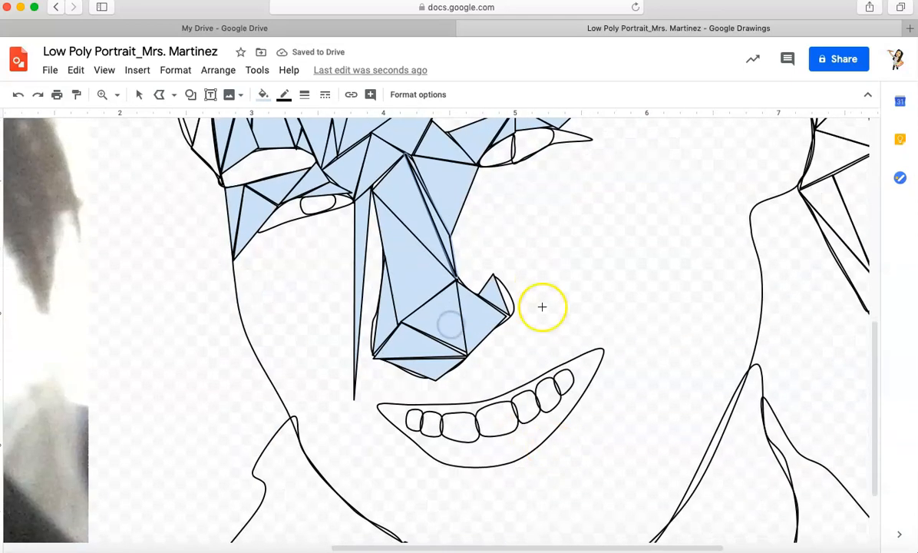
scroll(477, 294, "up", 5)
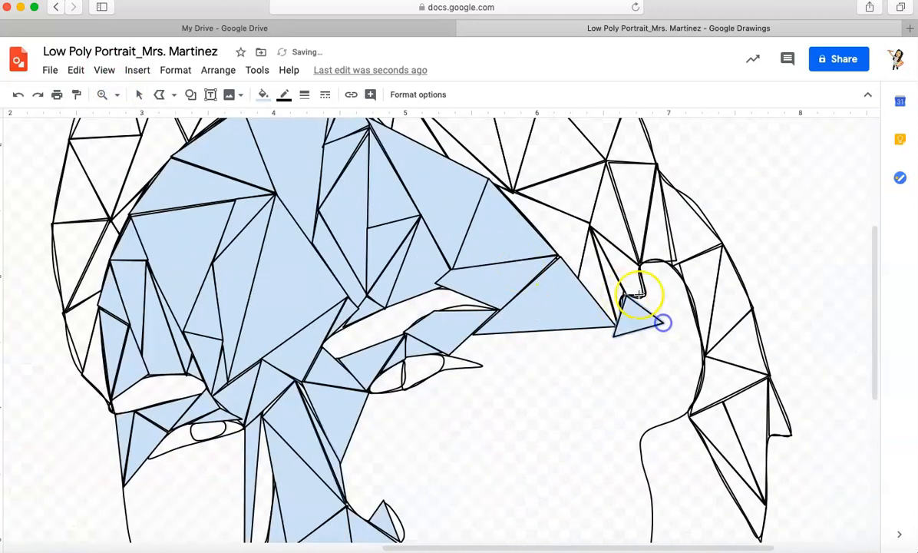
left_click(639, 295)
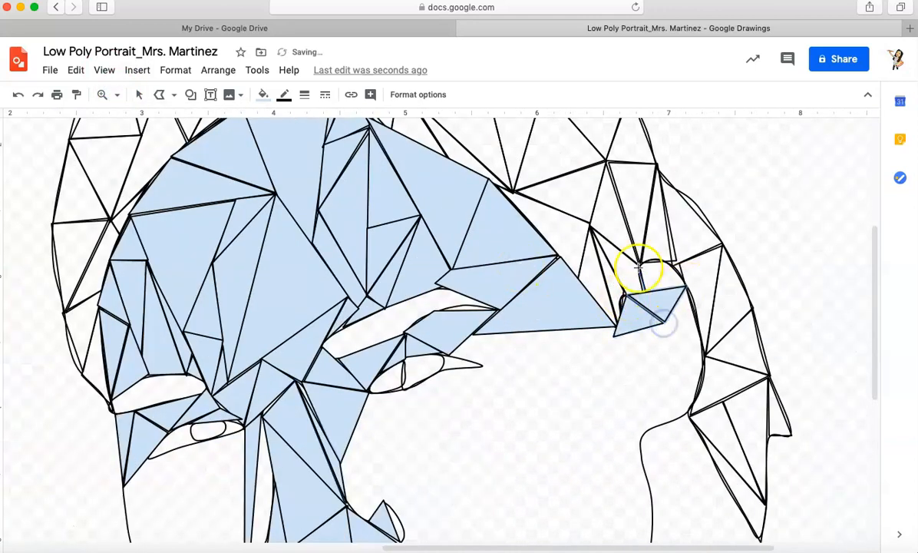
Cover the upper part and outer rim of the ear with adjoining triangles
double_click(668, 266)
left_click(639, 355)
left_click(685, 413)
double_click(703, 376)
Fill the inner ear and the earlobe with adjoining triangles
left_click(644, 357)
left_click(622, 389)
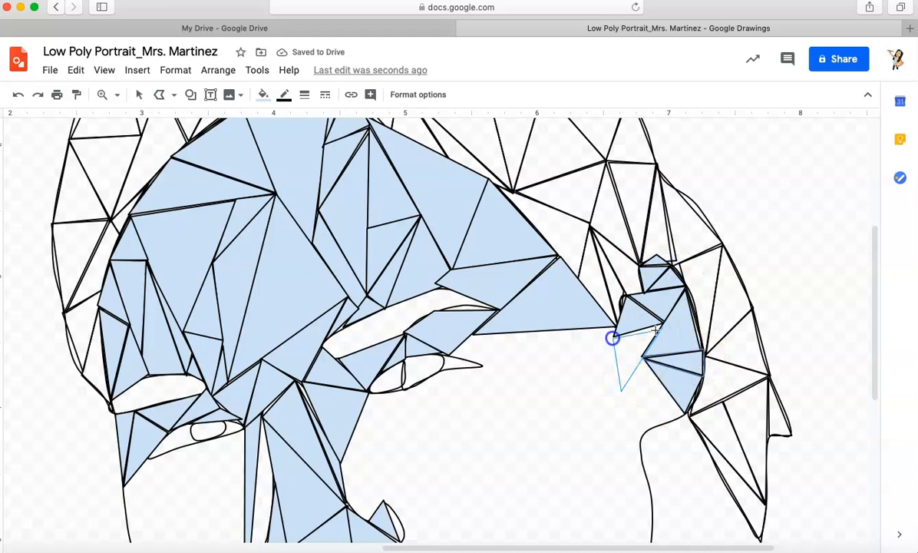
left_click(644, 357)
left_click(685, 413)
left_click(611, 401)
left_click(641, 436)
left_click(612, 402)
Cover the right cheek between the eye's outer corner and the earlobe with large adjoining triangles
left_click(616, 330)
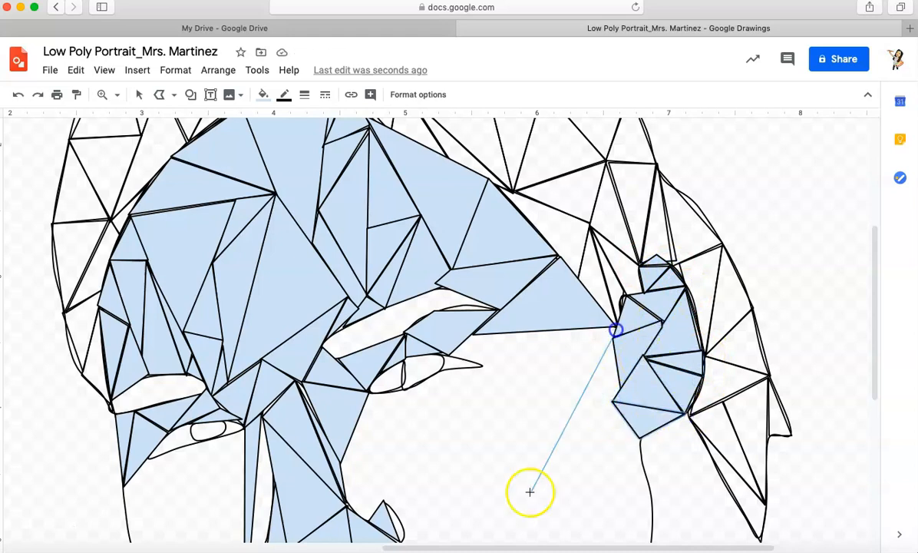
left_click(512, 529)
double_click(640, 436)
scroll(492, 437, "down", 5)
left_click(448, 174)
left_click(531, 190)
double_click(476, 149)
left_click(538, 202)
left_click(420, 288)
double_click(531, 300)
Extend the right cheek with long triangles running from below the earlobe down to the jawline
left_click(641, 253)
left_click(560, 493)
double_click(509, 344)
left_click(591, 403)
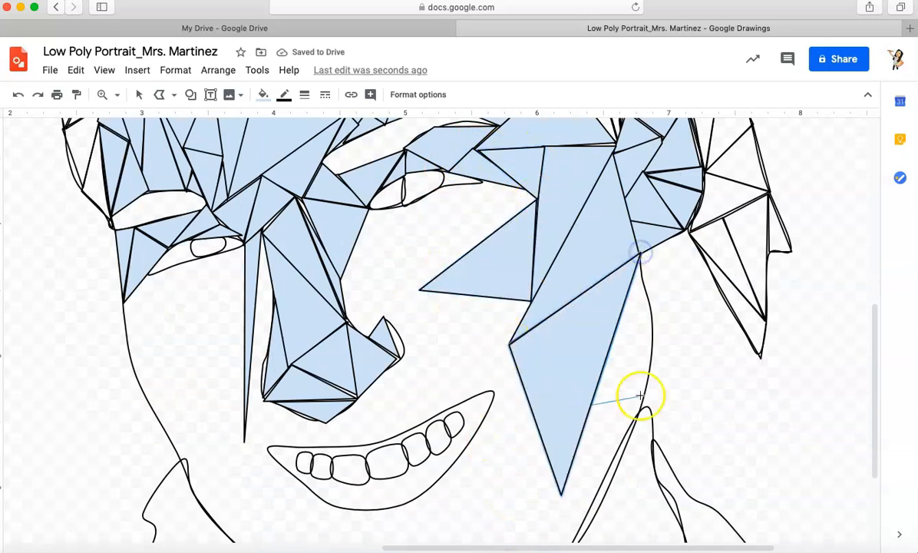
left_click(641, 395)
double_click(590, 518)
Fill the area below the right eye with adjoining triangles reaching the side of the nose
scroll(547, 518, "up", 3)
left_click(450, 384)
left_click(539, 312)
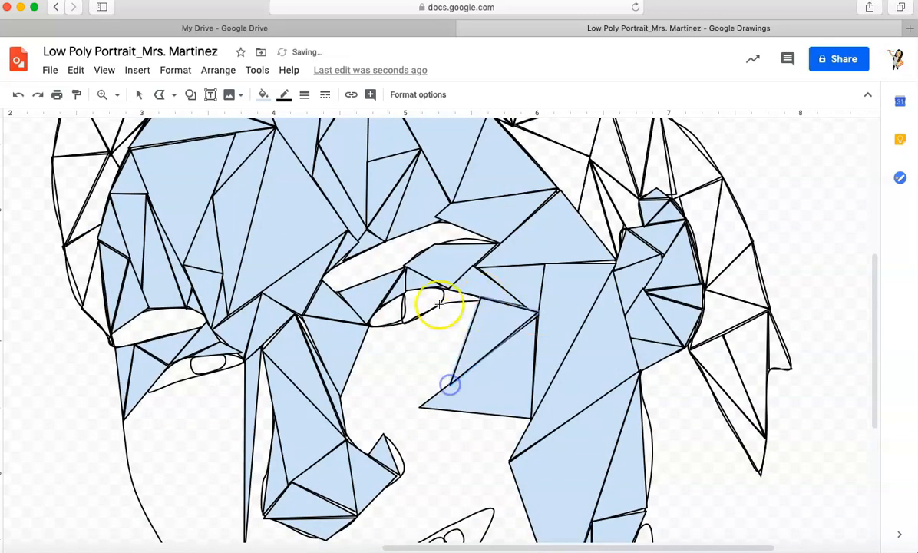
double_click(438, 305)
left_click(441, 305)
left_click(369, 377)
double_click(371, 327)
left_click(369, 376)
double_click(338, 394)
Fill the gap between the side of the nose, the right nostril and the cheek with triangles
left_click(371, 376)
left_click(366, 448)
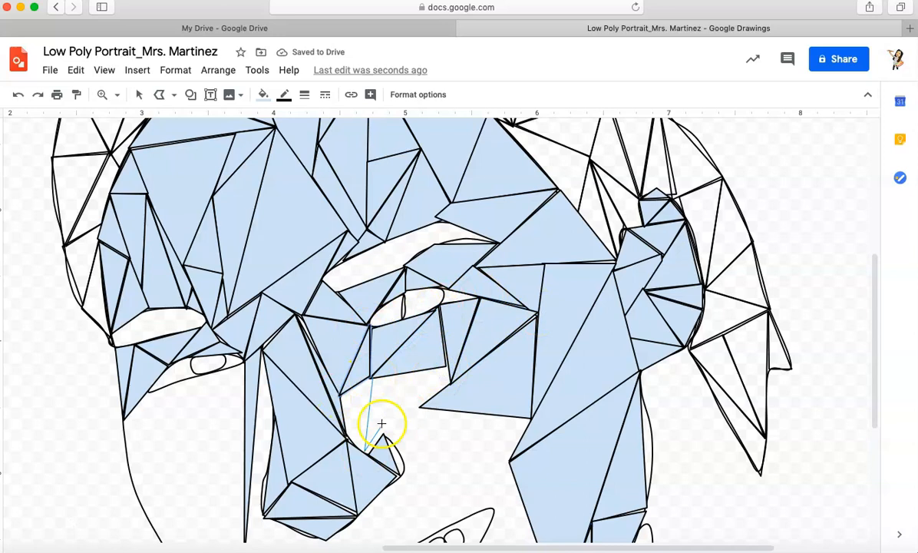
left_click(419, 491)
left_click(419, 373)
left_click(371, 378)
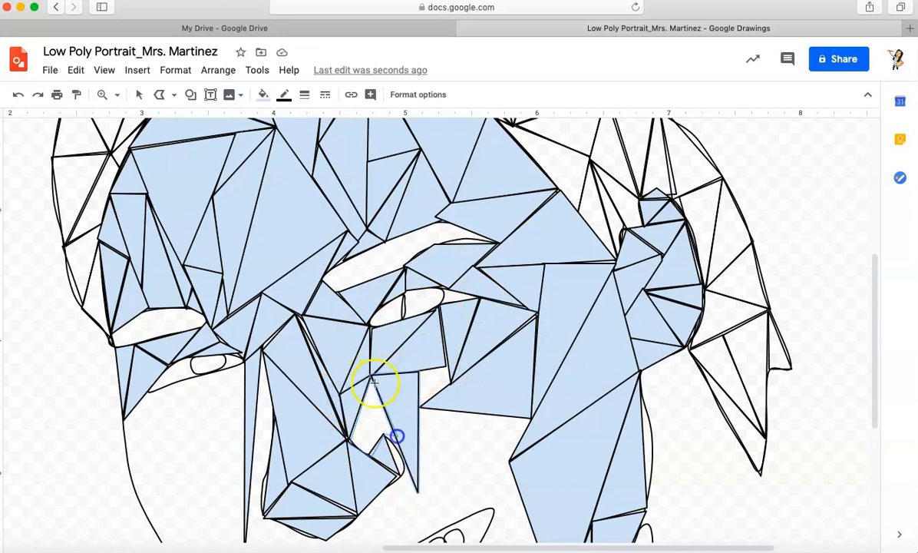
Cover the cheek between the right nostril and the right corner of the mouth with adjoining triangles
scroll(430, 231, "down", 5)
left_click(426, 223)
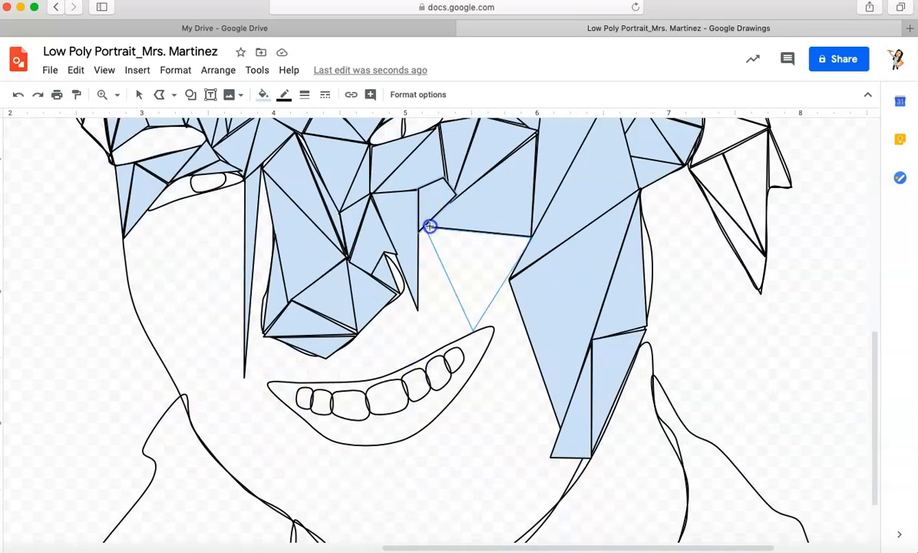
left_click(430, 225)
left_click(344, 373)
left_click(384, 257)
left_click(418, 306)
left_click(344, 373)
left_click(427, 230)
left_click(530, 236)
Draw a long narrow triangle along the left side of the nose down toward the jaw
left_click(261, 169)
left_click(236, 453)
left_click(276, 226)
left_click(261, 169)
Fill the area below the left eye with triangles reaching the left edge of the face
left_click(243, 283)
left_click(244, 181)
left_click(144, 265)
left_click(242, 283)
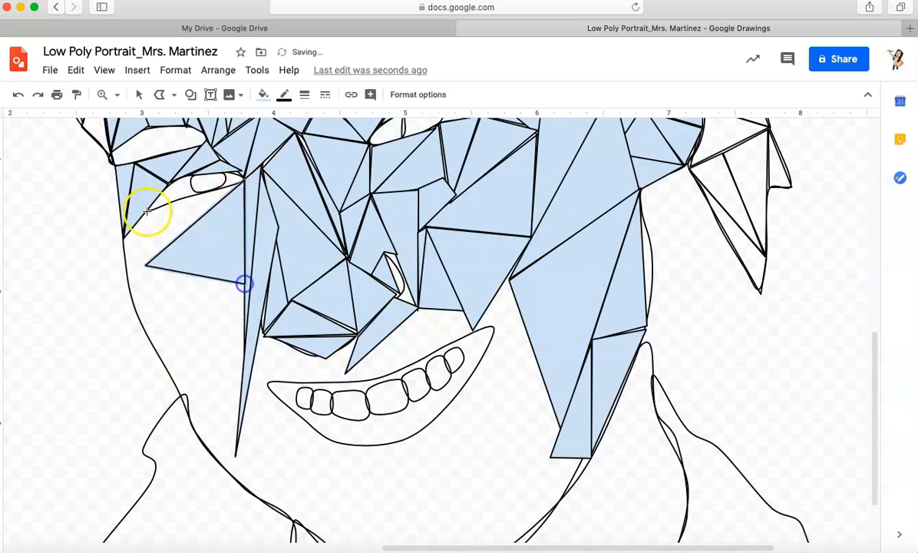
left_click(144, 263)
left_click(125, 237)
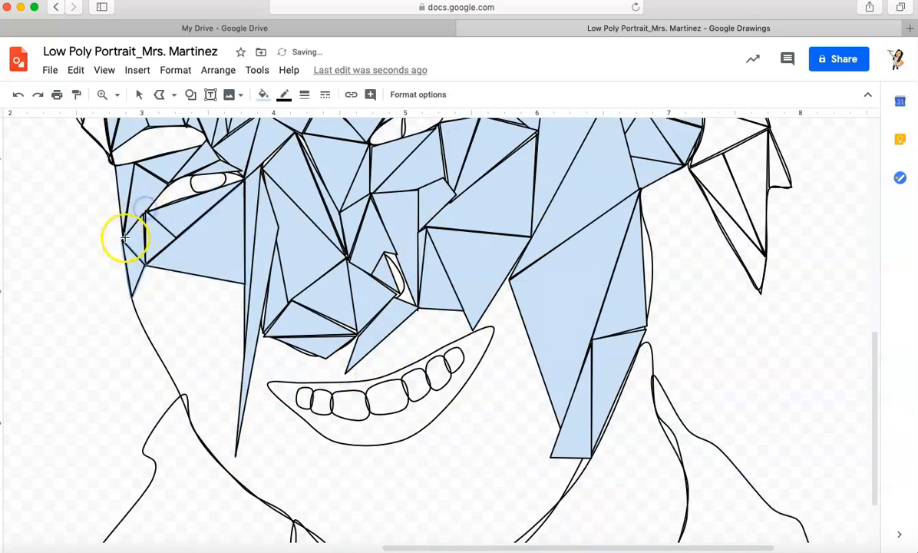
Cover the left cheek with adjoining triangles following the jawline
left_click(149, 267)
left_click(184, 393)
left_click(130, 300)
left_click(148, 268)
left_click(150, 267)
left_click(176, 362)
left_click(243, 286)
left_click(185, 410)
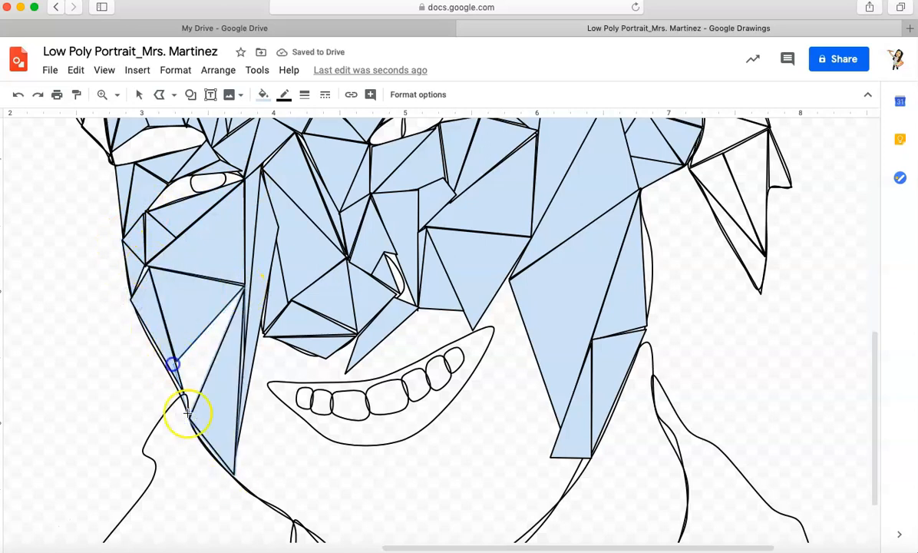
Fill the area between the nose and the upper lip with adjoining triangles
left_click(420, 358)
left_click(471, 332)
left_click(418, 309)
left_click(339, 381)
left_click(420, 358)
left_click(419, 309)
left_click(287, 381)
left_click(358, 336)
left_click(259, 325)
left_click(250, 381)
left_click(319, 358)
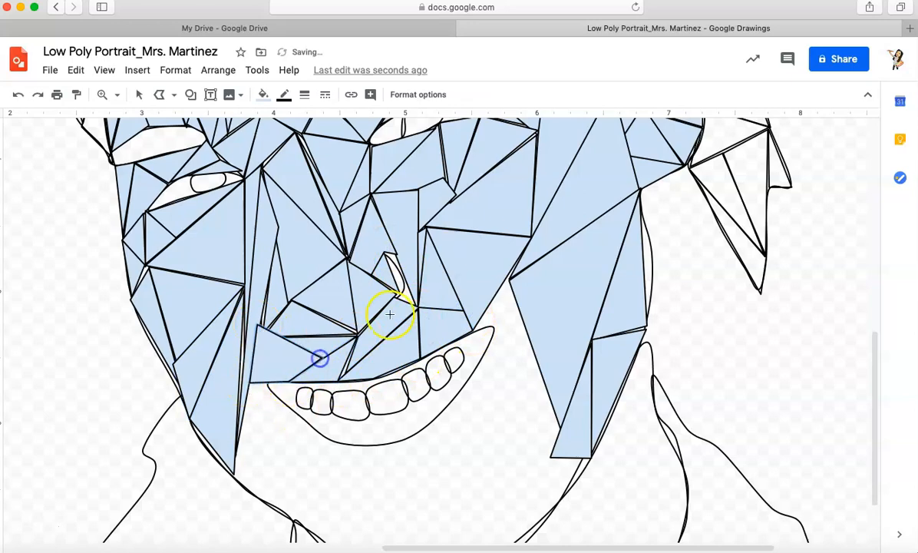
Cover the area beside the right corner of the mouth with large triangles reaching down to the chin
scroll(258, 339, "up", 3)
left_click(518, 388)
scroll(519, 388, "down", 5)
left_click(502, 247)
left_click(449, 478)
left_click(569, 345)
left_click(531, 241)
left_click(503, 247)
Fill the left side of the chin and the area under the lower lip with adjoining triangles
left_click(276, 301)
left_click(357, 483)
left_click(427, 442)
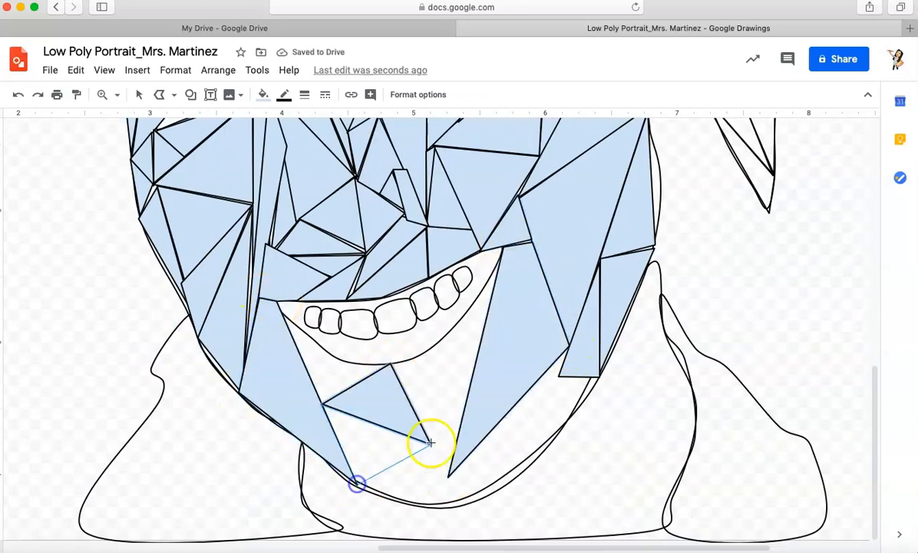
left_click(357, 484)
left_click(503, 256)
left_click(432, 359)
left_click(389, 363)
left_click(280, 315)
left_click(389, 365)
Fill the right side of the jawline down toward the chin with adjoining triangles
left_click(565, 426)
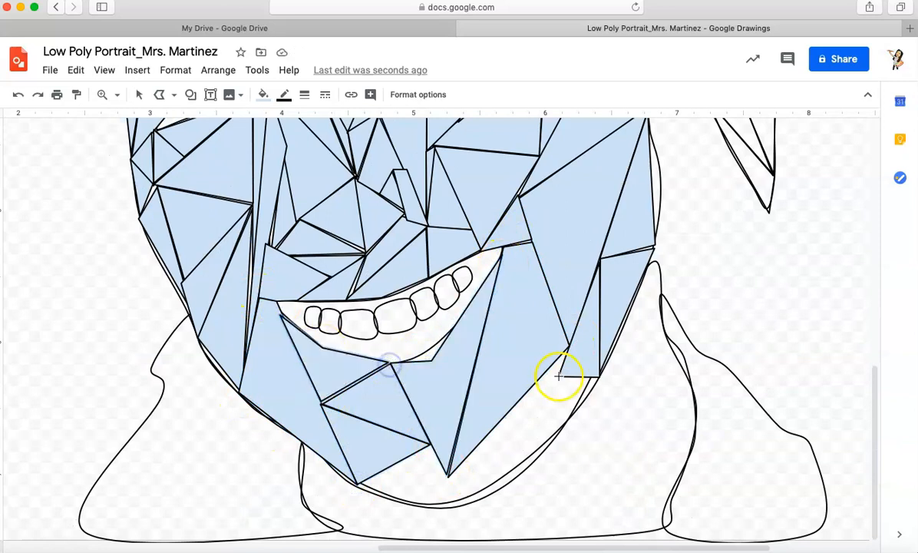
left_click(568, 350)
left_click(512, 404)
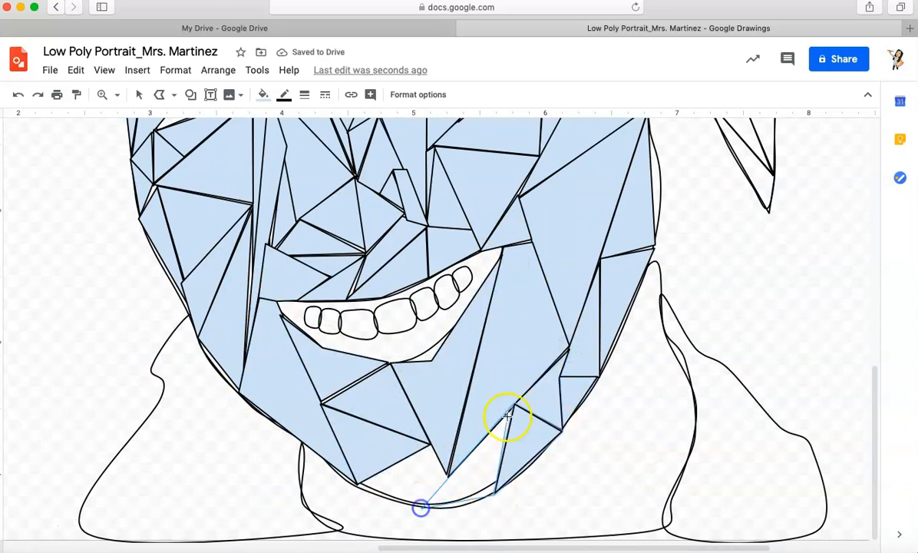
left_click(449, 478)
left_click(495, 491)
left_click(512, 403)
Close the remaining gaps at the tip of the chin with small triangles
left_click(446, 480)
left_click(386, 471)
double_click(386, 471)
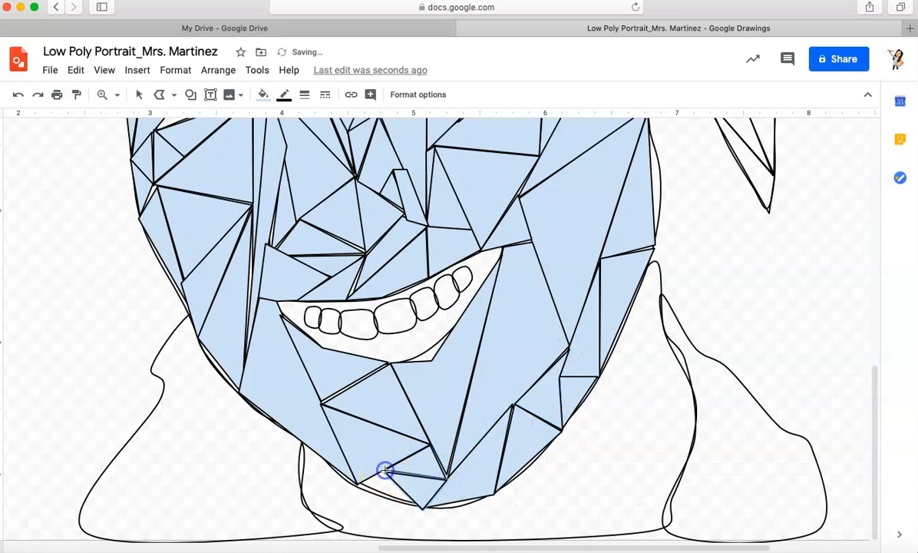
left_click(418, 502)
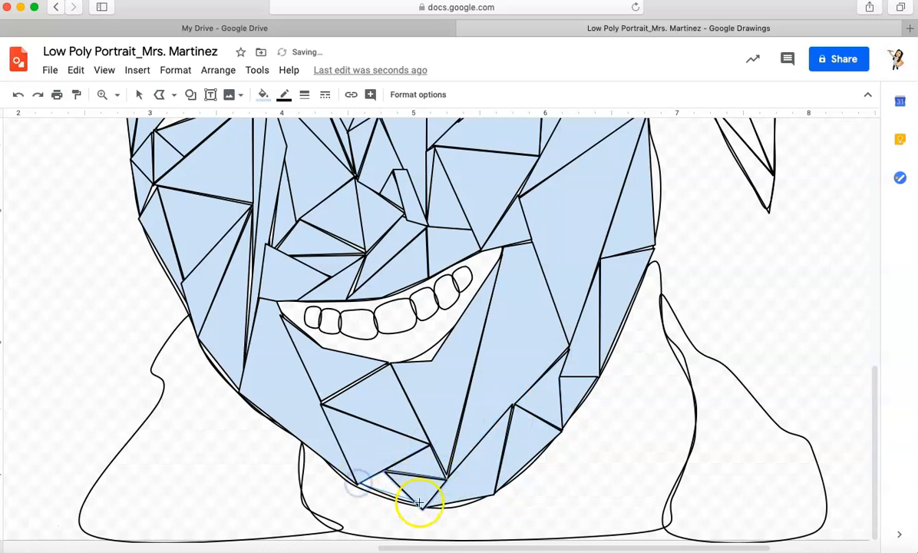
left_click(384, 471)
left_click(239, 409)
Set the zoom to 100% and look over the triangulated head beside the reference photo
scroll(238, 415, "up", 5)
scroll(237, 420, "up", 3)
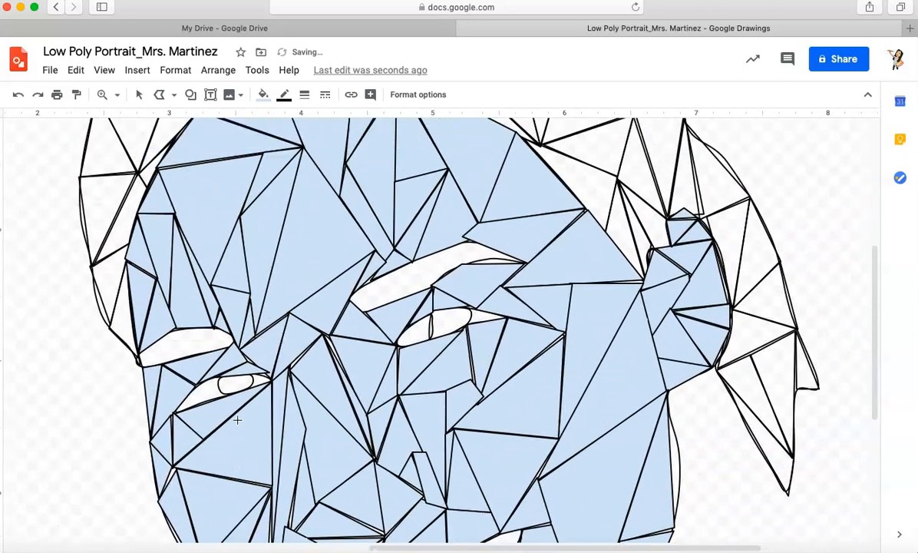
left_click(117, 95)
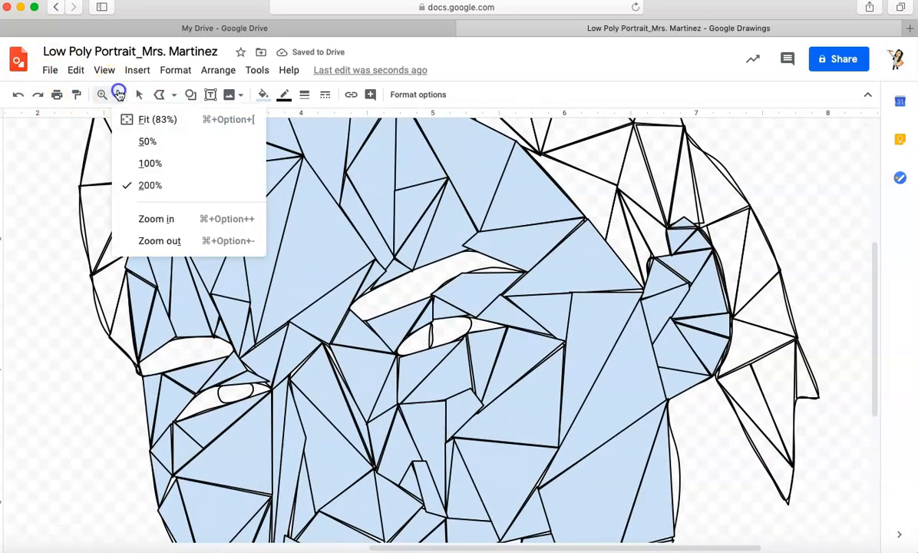
left_click(139, 165)
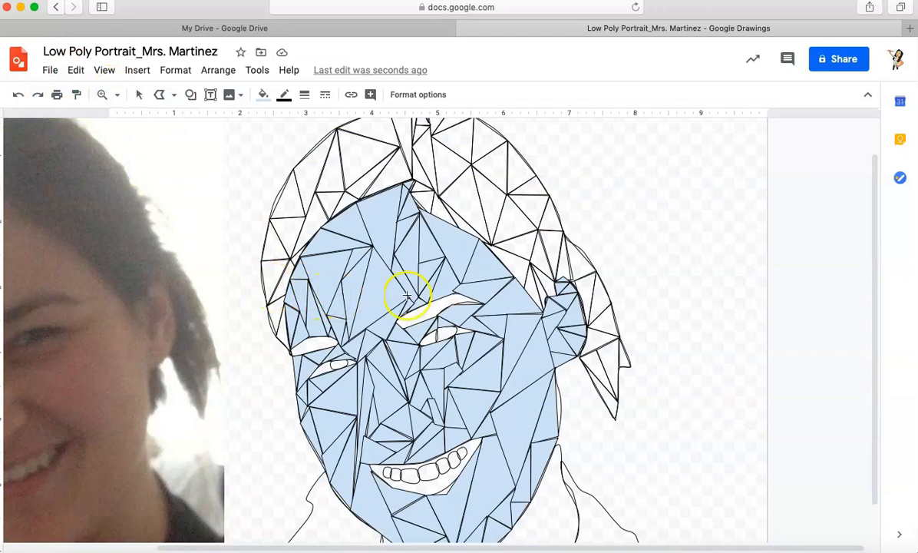
scroll(550, 246, "left", 2)
scroll(550, 246, "down", 1)
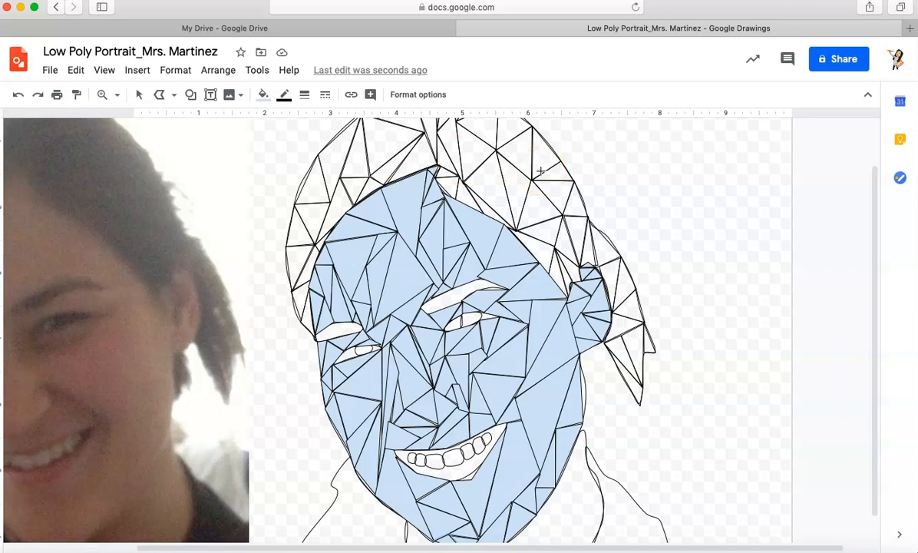
scroll(540, 171, "down", 1)
scroll(540, 170, "up", 3)
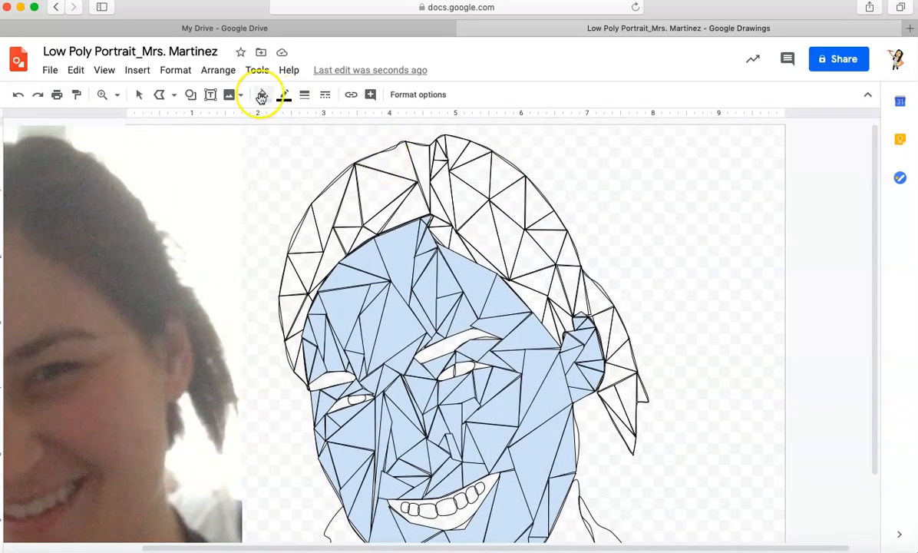
Try to choose a dark purple fill color without any triangle selected
left_click(262, 98)
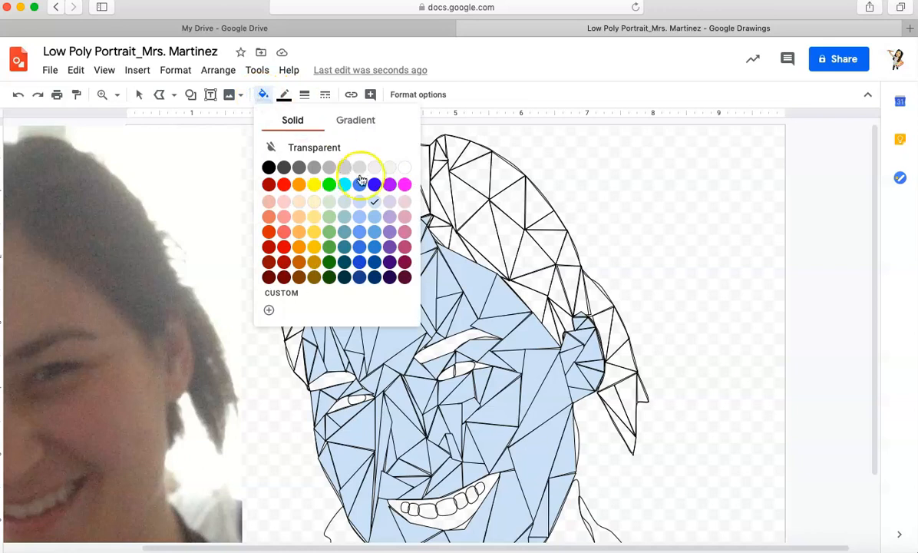
left_click(388, 265)
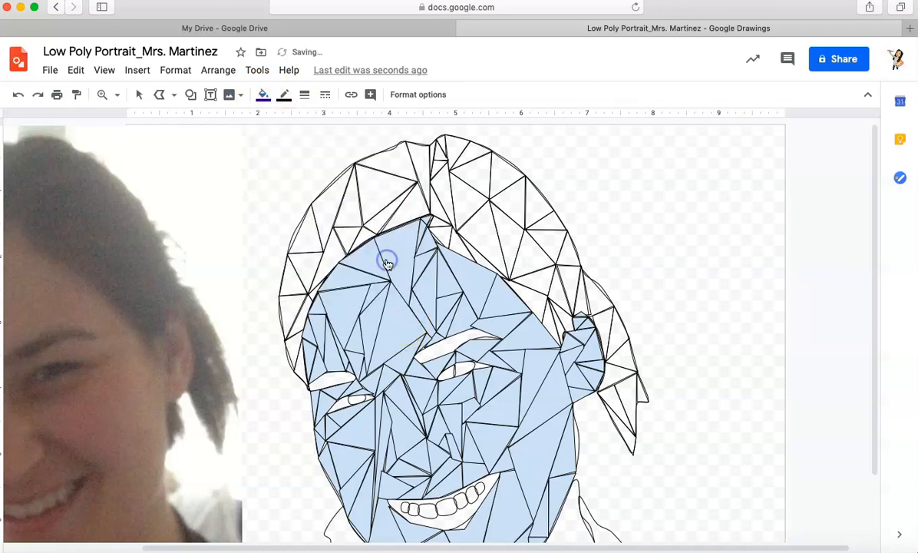
left_click(265, 97)
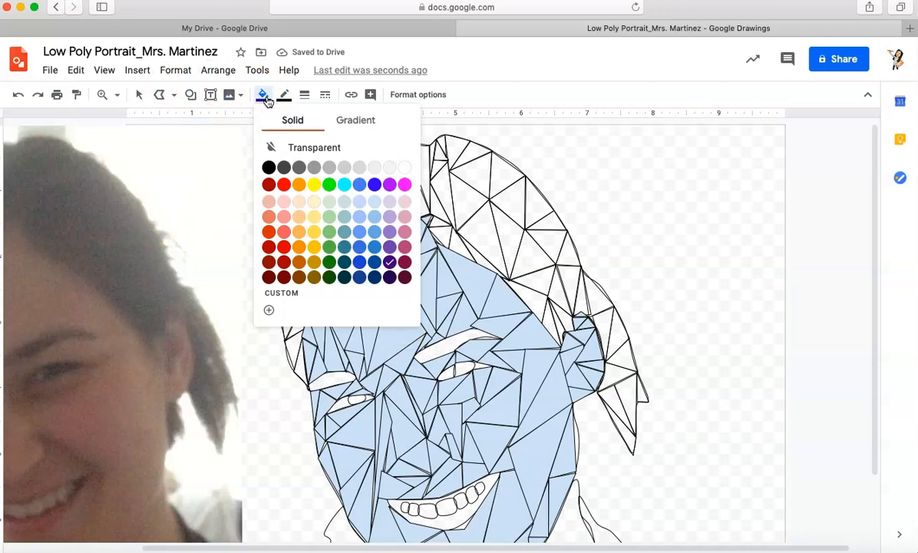
left_click(265, 97)
Fill the narrow slanted hair triangle just above the forehead with dark purple
left_click(137, 96)
left_click(354, 220)
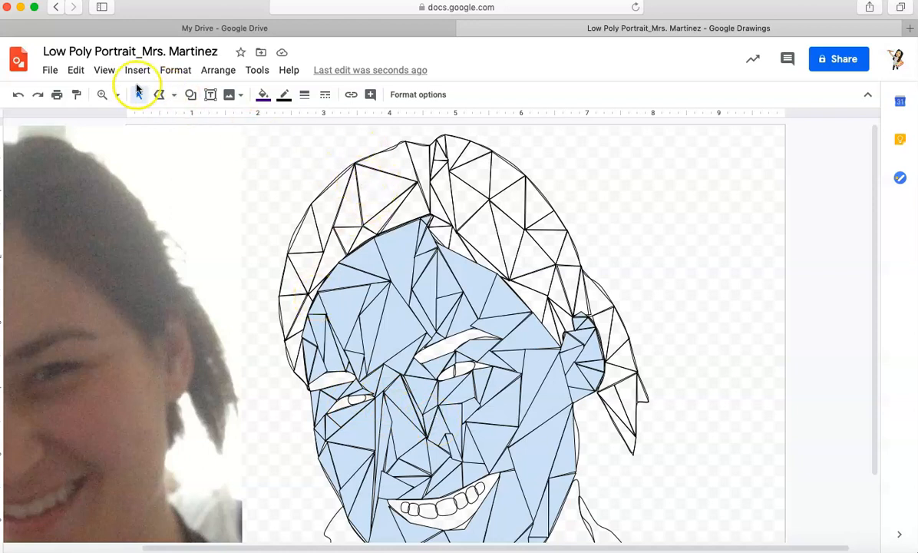
left_click(404, 192)
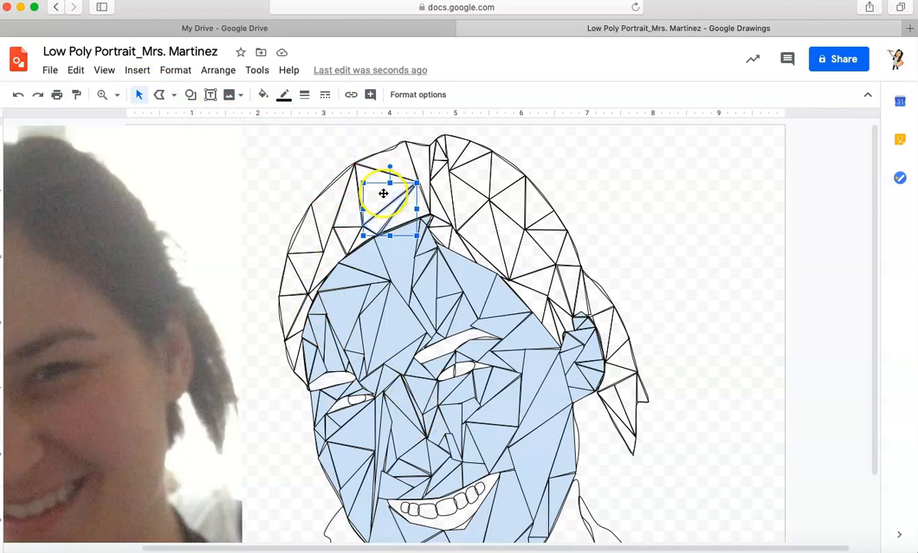
left_click(263, 94)
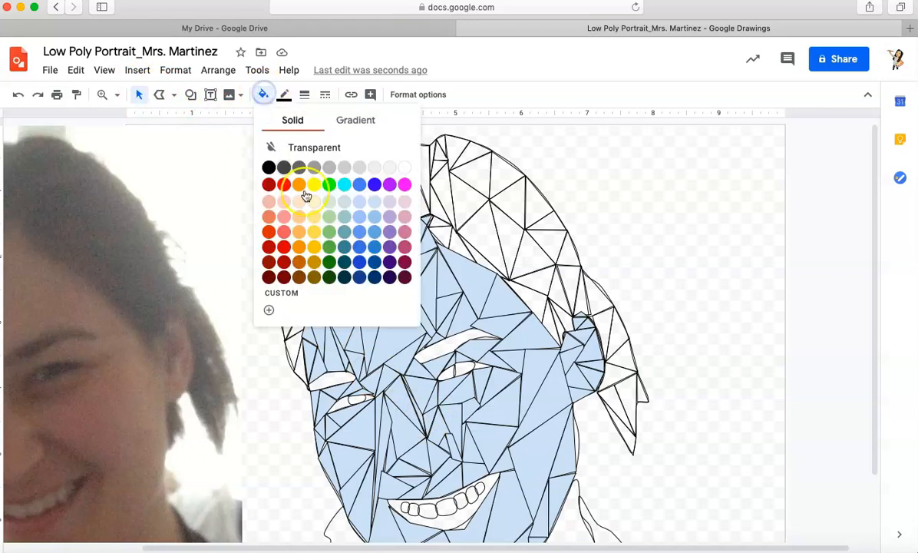
left_click(389, 262)
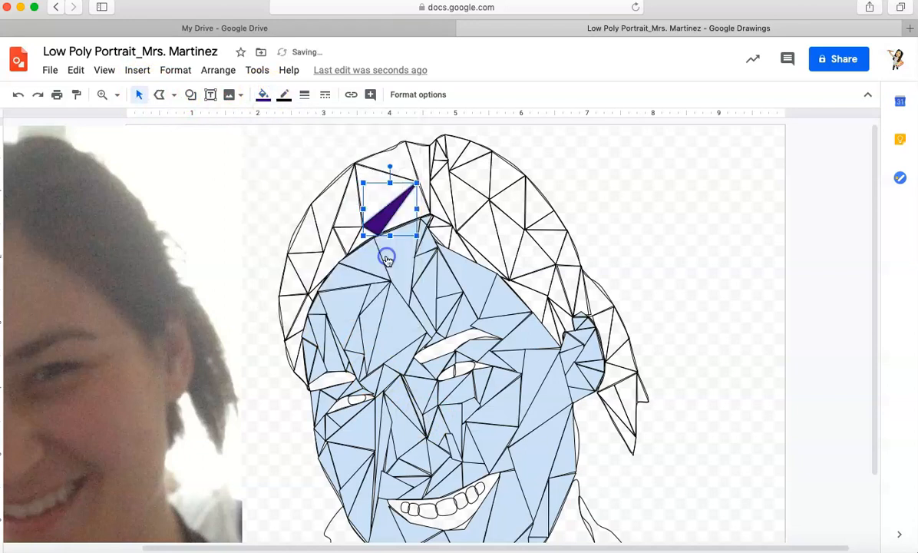
Fill the tall hair triangle on the left side of the head with the same dark purple
left_click(349, 202)
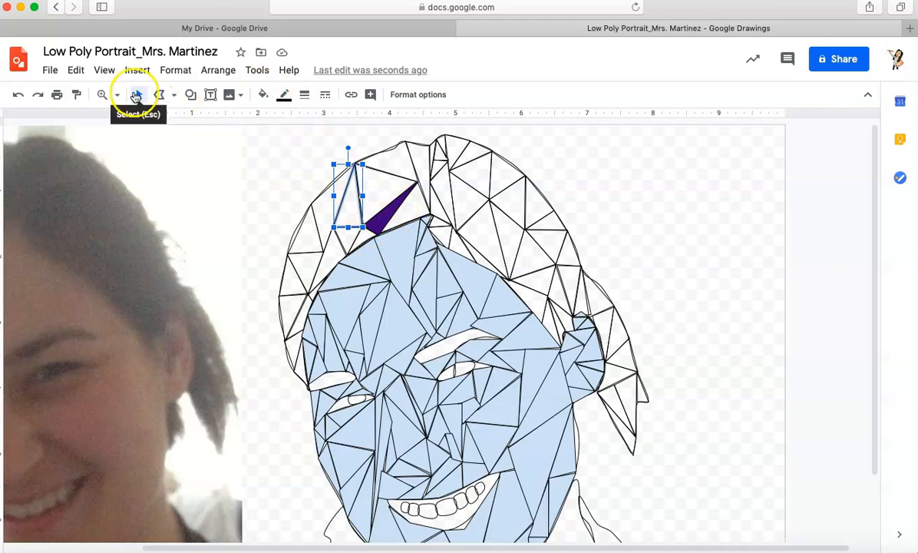
left_click(263, 95)
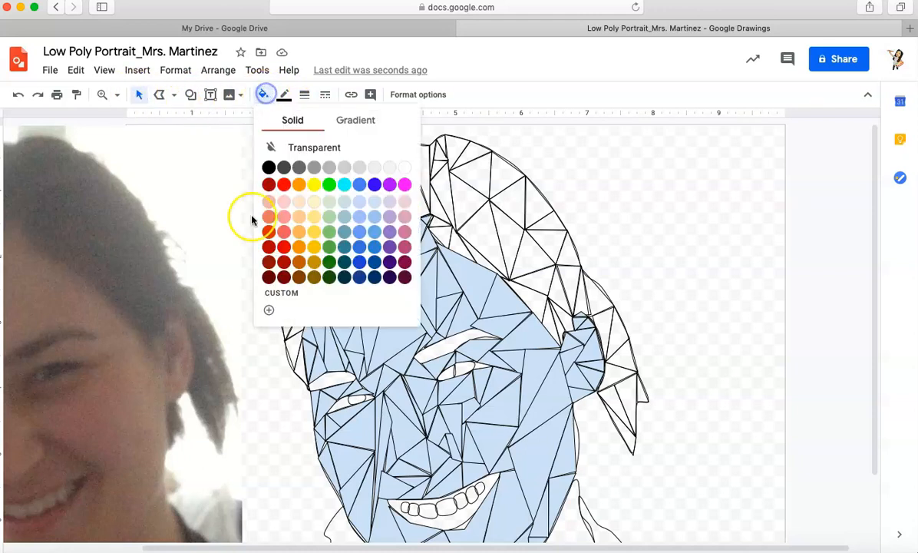
left_click(390, 261)
Fill the two hair triangles that meet at a point on the upper right of the head with dark purple
left_click(463, 192)
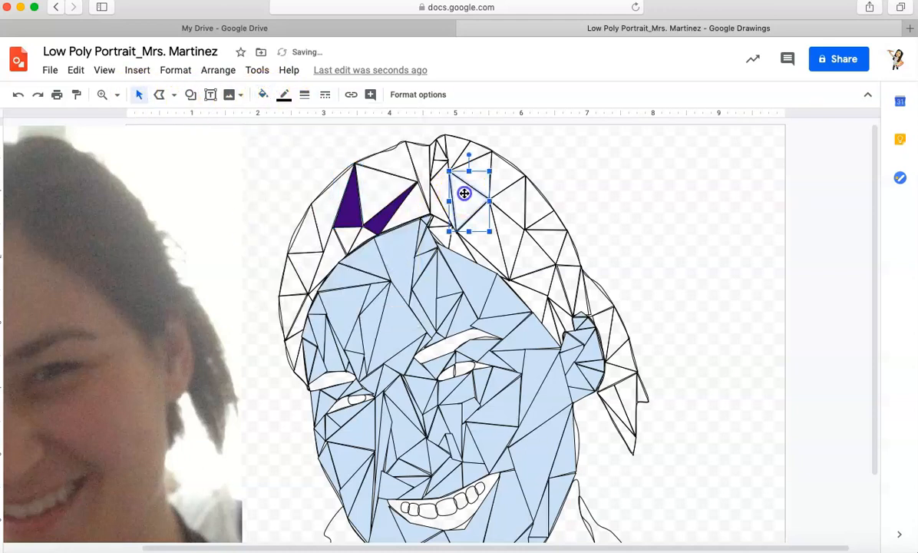
left_click(264, 94)
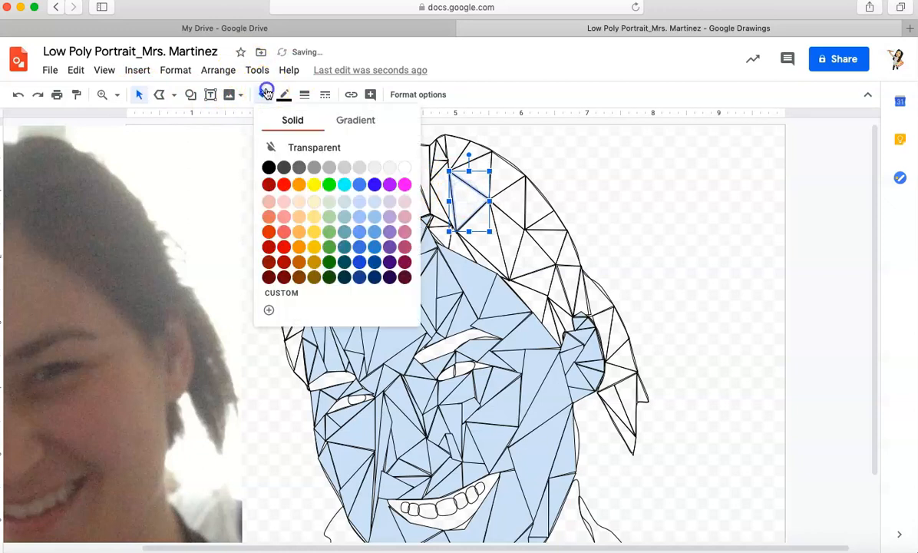
left_click(390, 263)
left_click(508, 205)
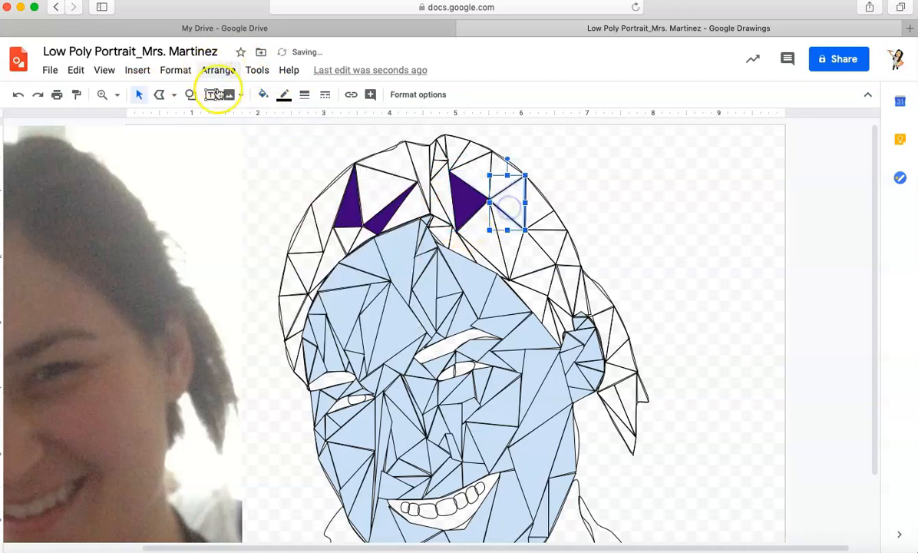
left_click(262, 95)
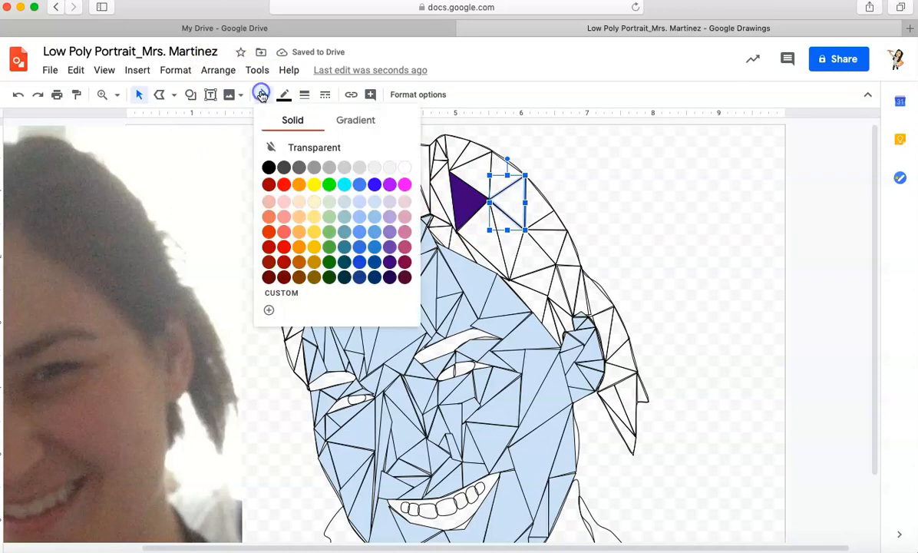
left_click(387, 262)
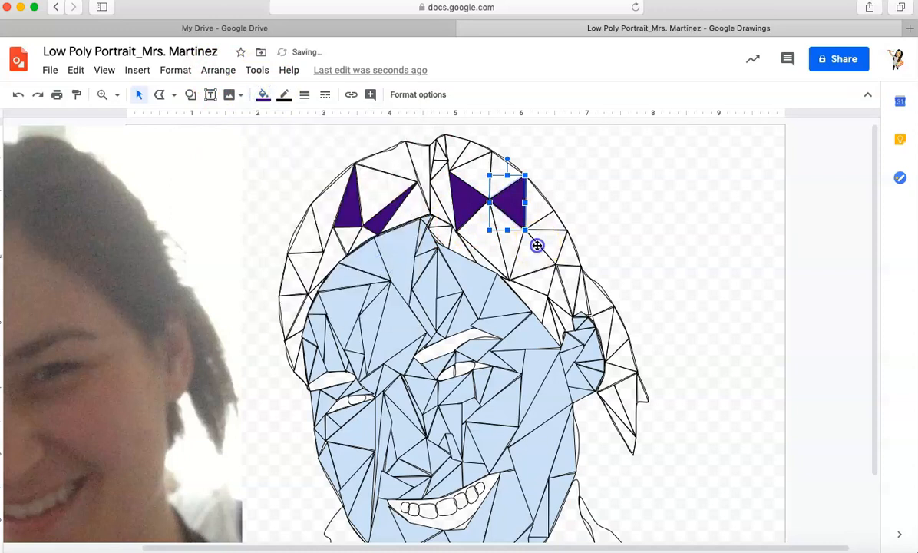
Fill the inverted hair triangle on the outer right side of the head and the hairline triangle below it with dark purple
left_click(537, 243)
left_click(263, 92)
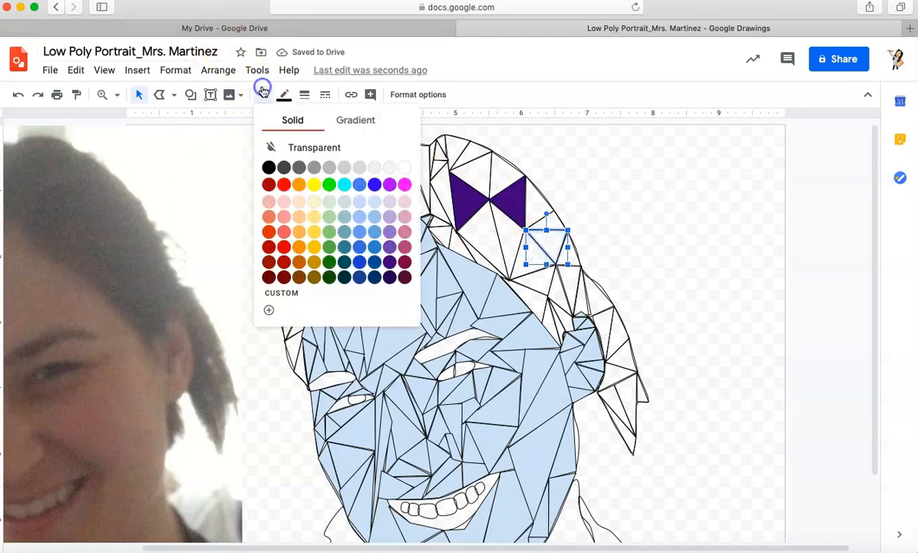
left_click(390, 262)
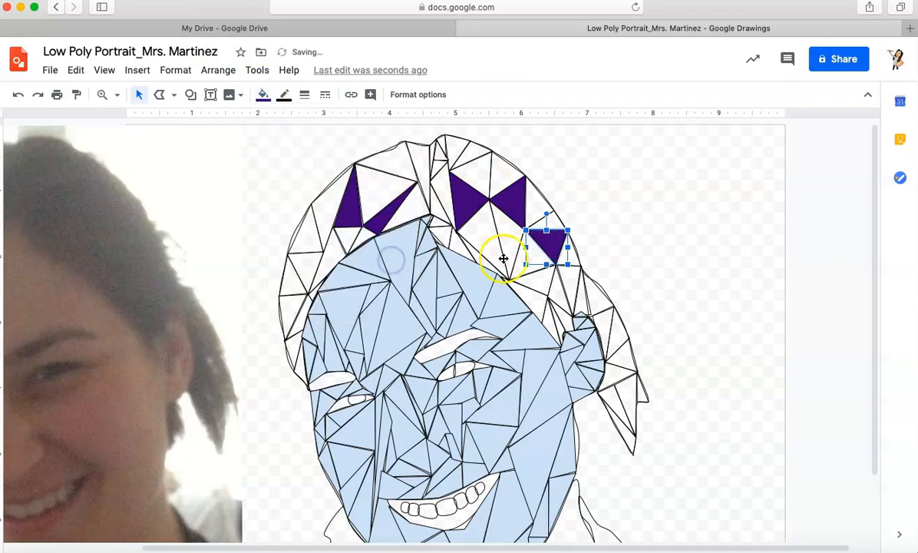
left_click(529, 295)
left_click(264, 94)
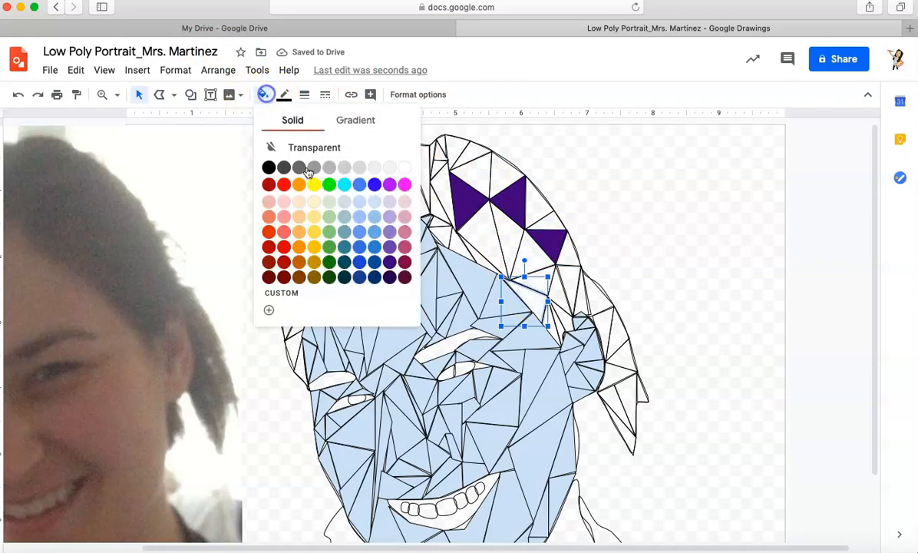
left_click(390, 263)
Fill the narrow hair triangle just above the ear and the outer triangle beside it with dark purple
left_click(569, 296)
left_click(264, 94)
left_click(389, 262)
left_click(600, 295)
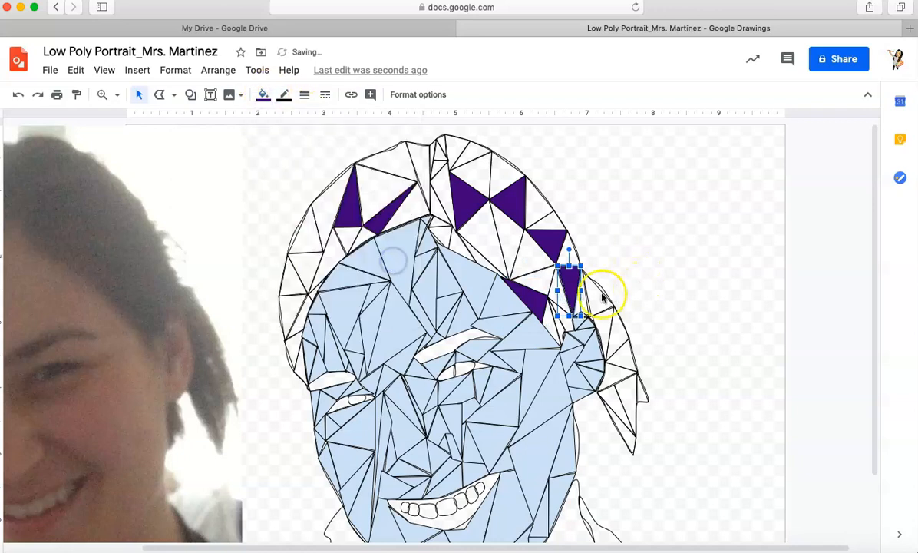
left_click(263, 94)
left_click(396, 266)
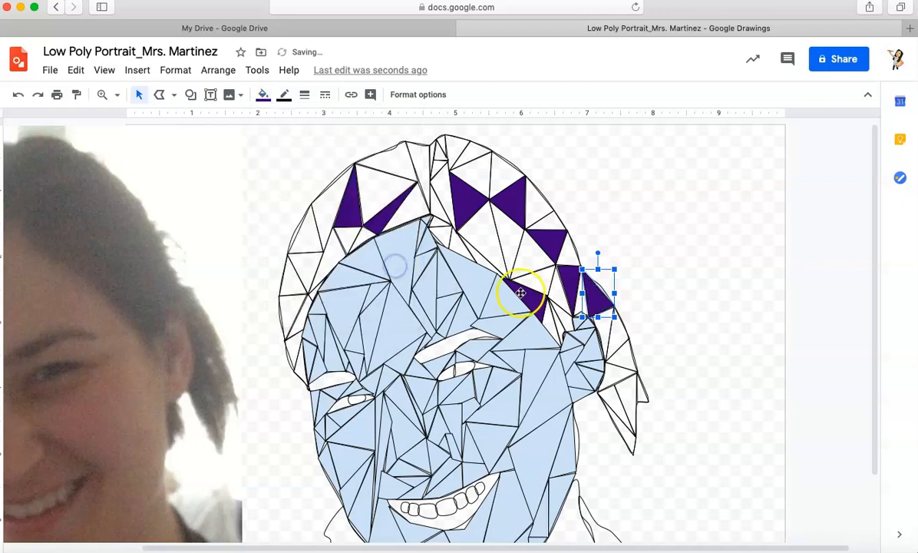
Fill the outer triangle behind the ear and the slanted ponytail triangle below it with dark purple, giving the ponytail triangle a purple outline
left_click(616, 355)
left_click(263, 95)
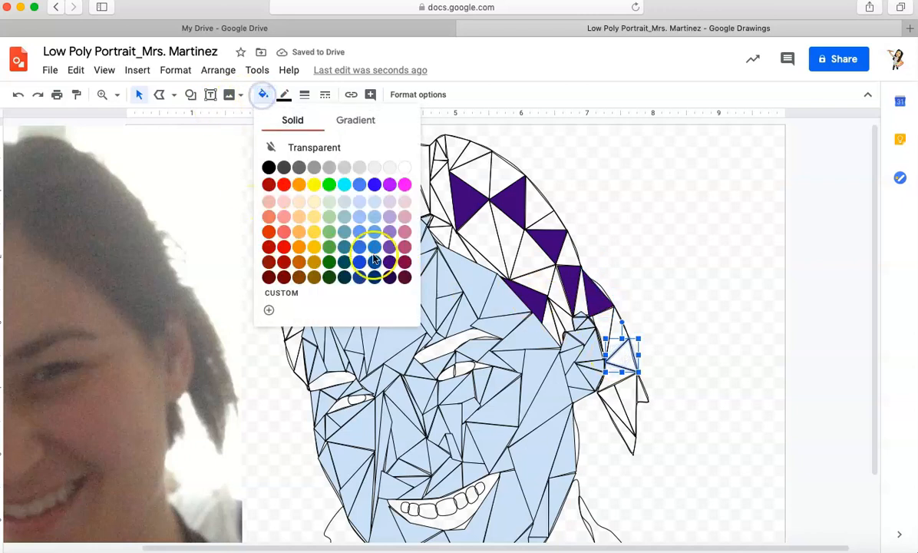
left_click(389, 262)
left_click(611, 404)
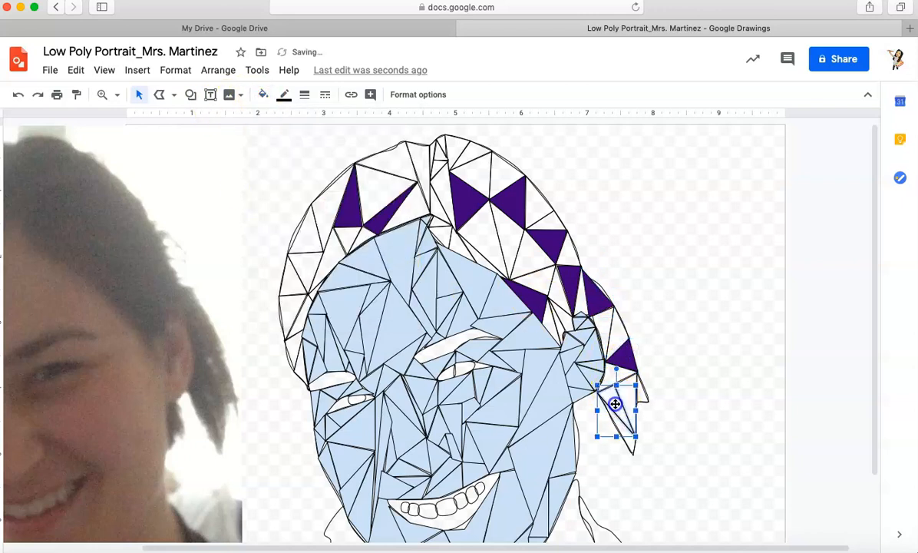
left_click(284, 95)
left_click(389, 221)
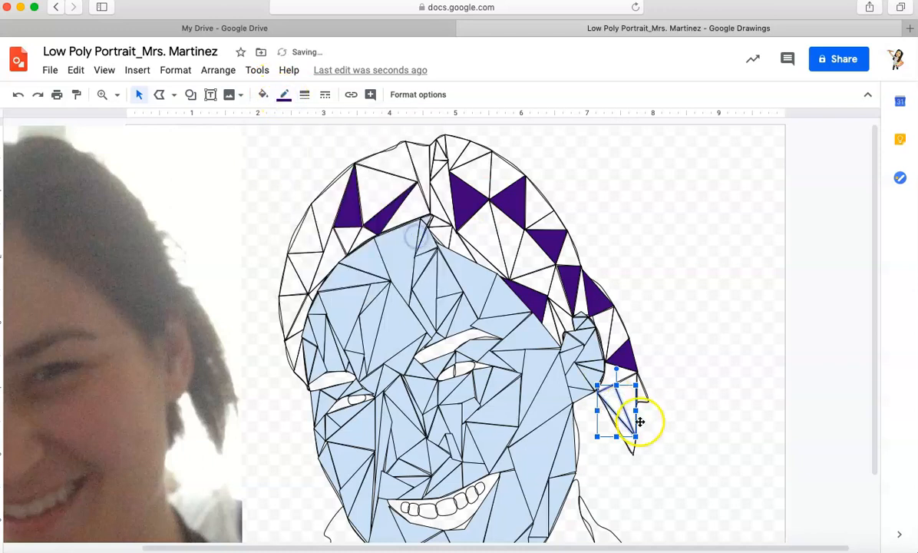
left_click(263, 94)
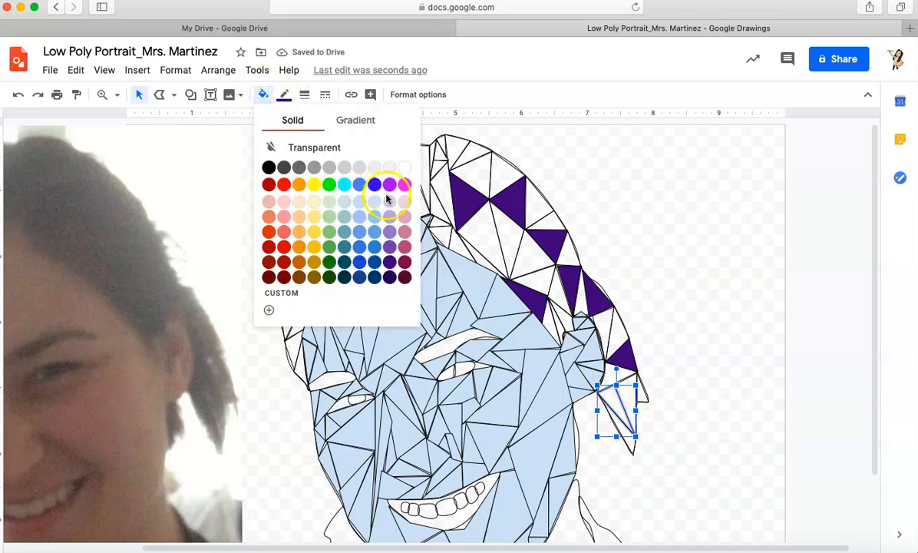
left_click(390, 263)
Fill the small outer ponytail triangle with dark purple and the lowest ponytail triangle with medium purple
left_click(641, 384)
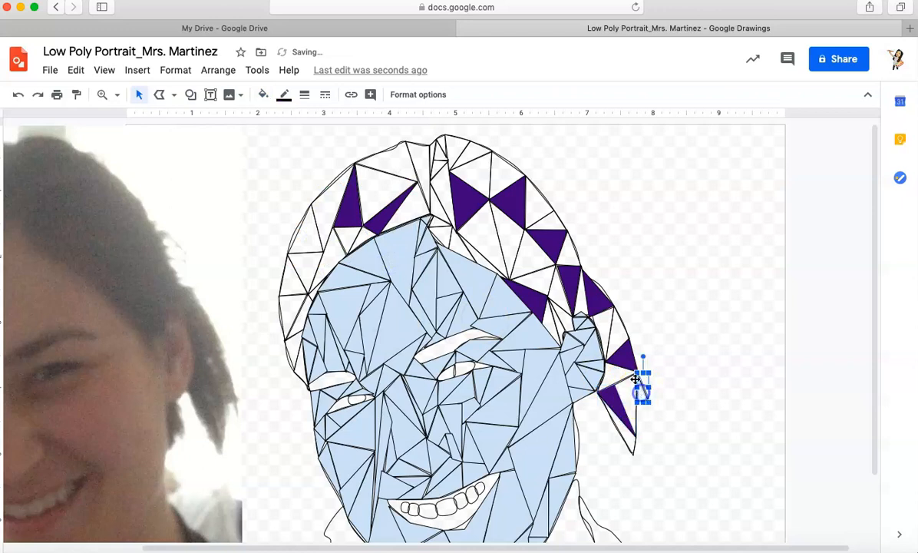
left_click(263, 94)
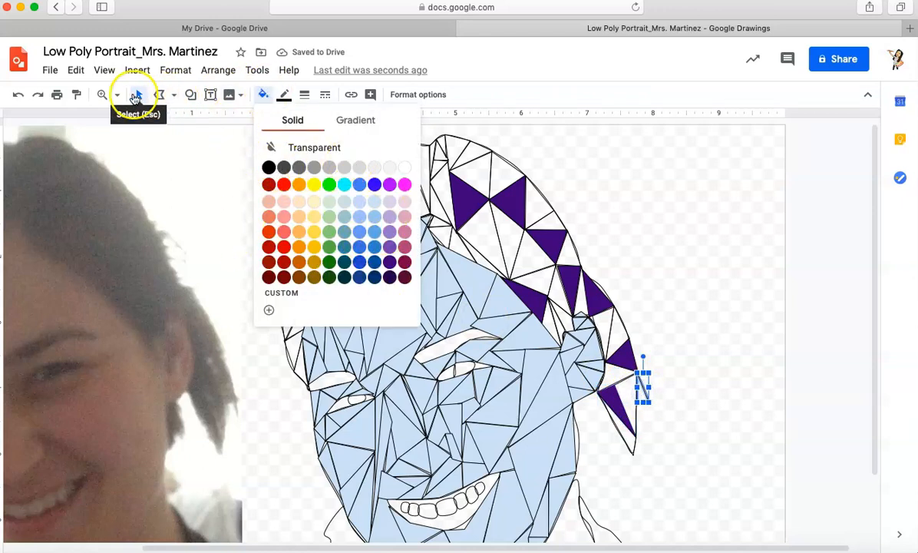
left_click(392, 266)
left_click(616, 422)
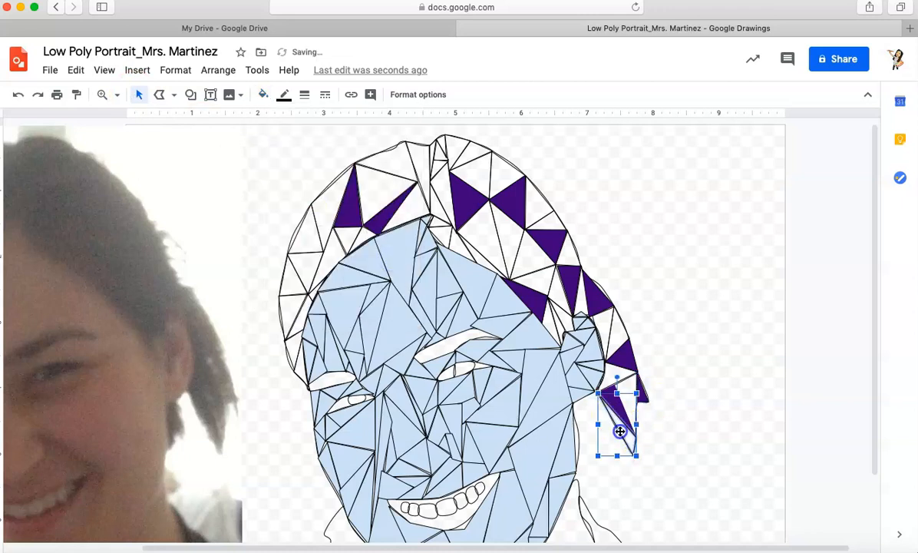
left_click(264, 94)
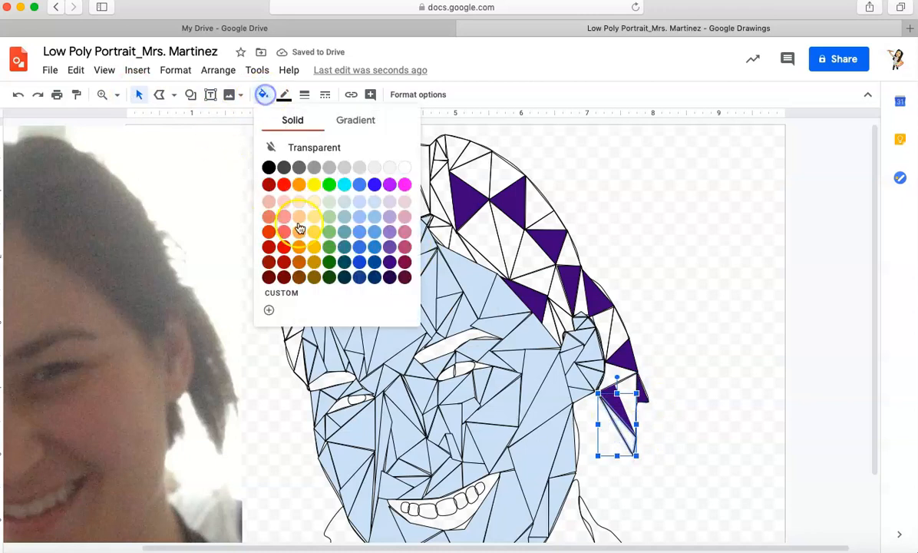
left_click(391, 247)
Try a light purple on the tall ponytail triangle and settle on a medium purple fill
left_click(624, 404)
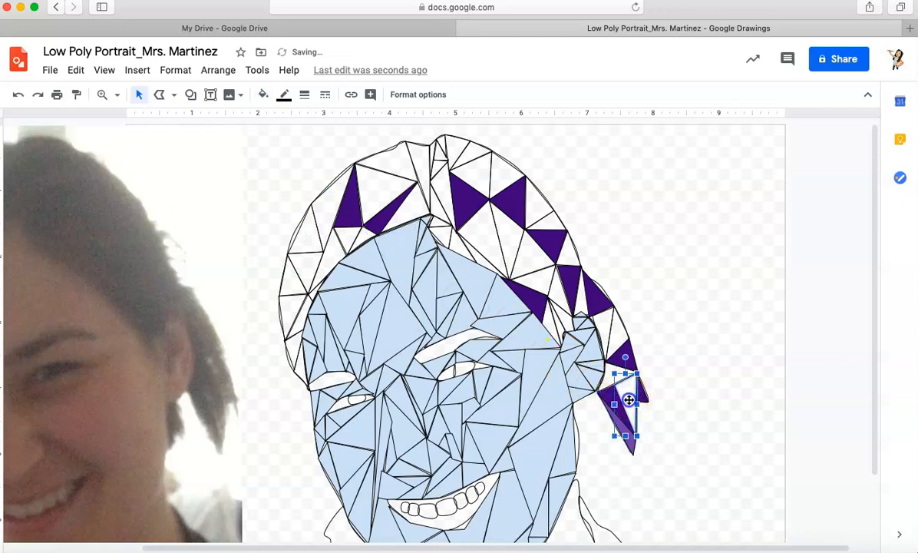
left_click(263, 95)
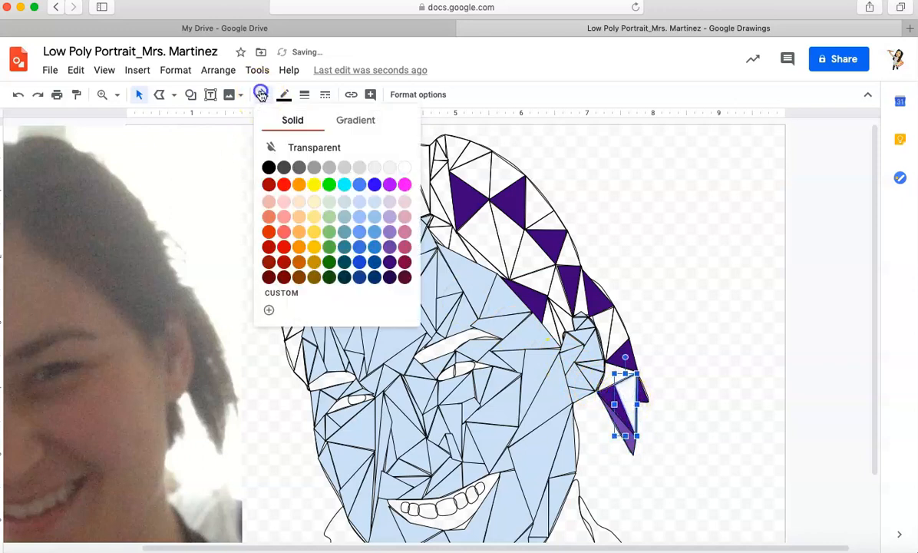
left_click(389, 234)
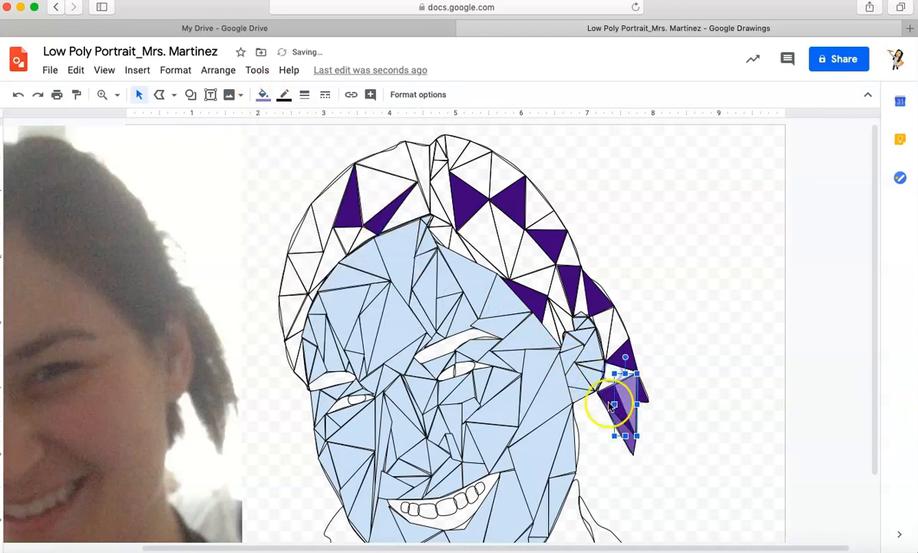
left_click(263, 95)
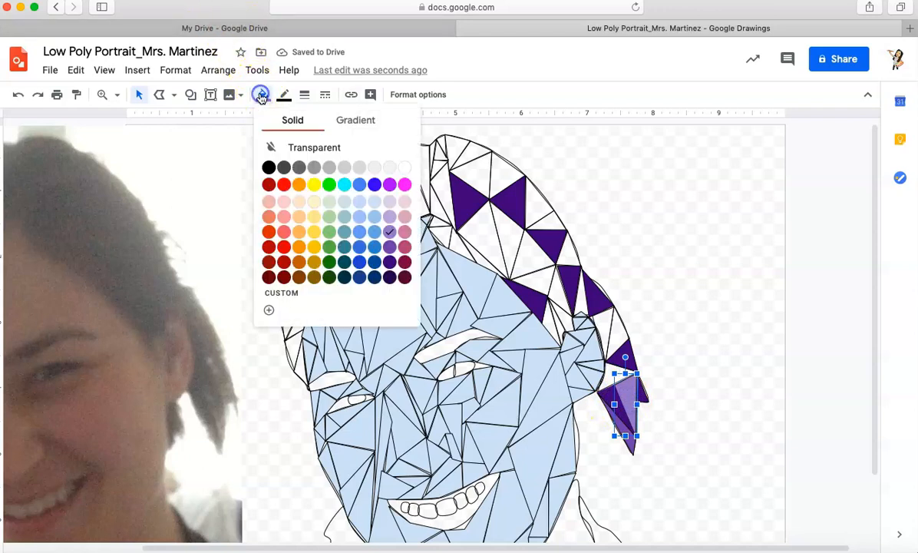
left_click(390, 247)
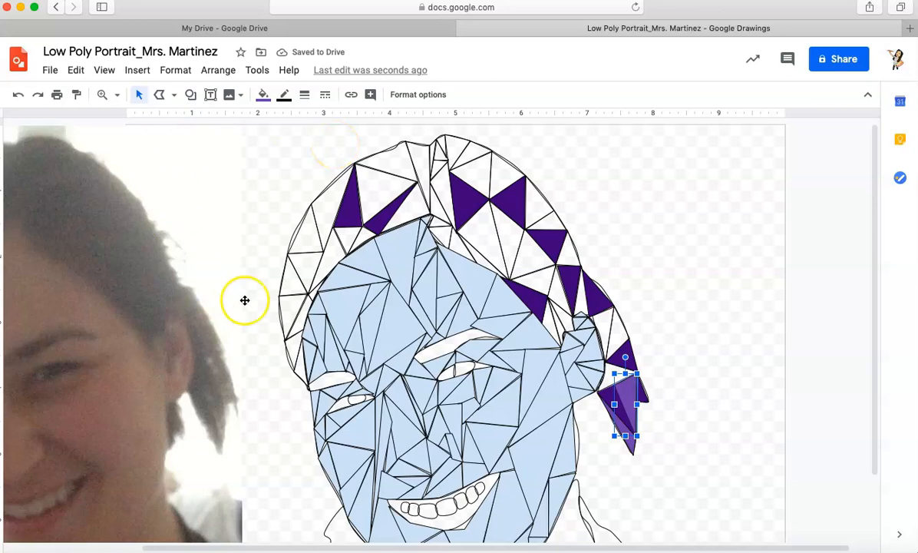
Fill the white hair triangles above and behind the ear with medium purple
left_click(603, 326)
left_click(262, 95)
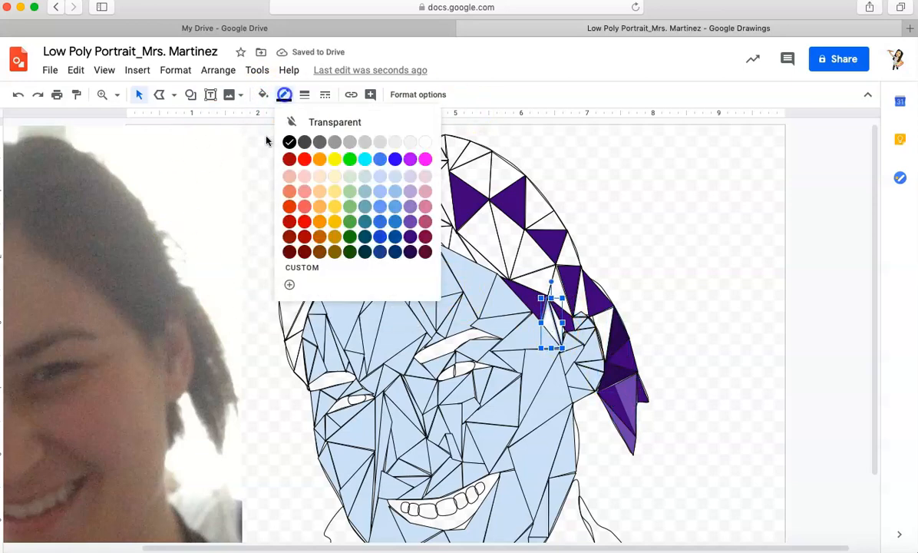
left_click(390, 246)
left_click(582, 298)
left_click(262, 96)
left_click(390, 246)
Fill the narrow hair triangles in front of the ear with darker and medium shades of purple
left_click(559, 302)
left_click(262, 96)
left_click(390, 262)
left_click(556, 317)
left_click(392, 244)
Fill the white triangles on the right side of the head down to the hairline with light, medium and very dark purple
left_click(539, 219)
left_click(262, 95)
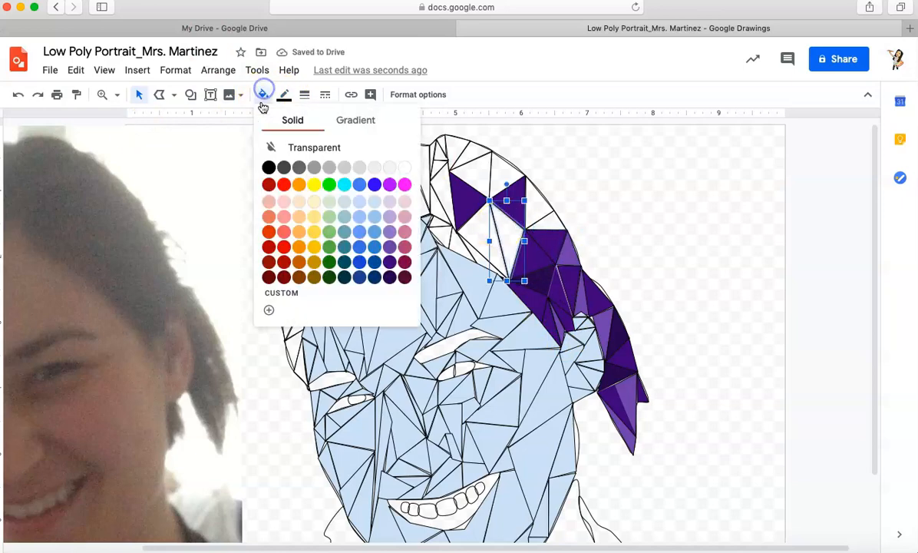
left_click(390, 247)
left_click(453, 231)
left_click(261, 95)
left_click(391, 247)
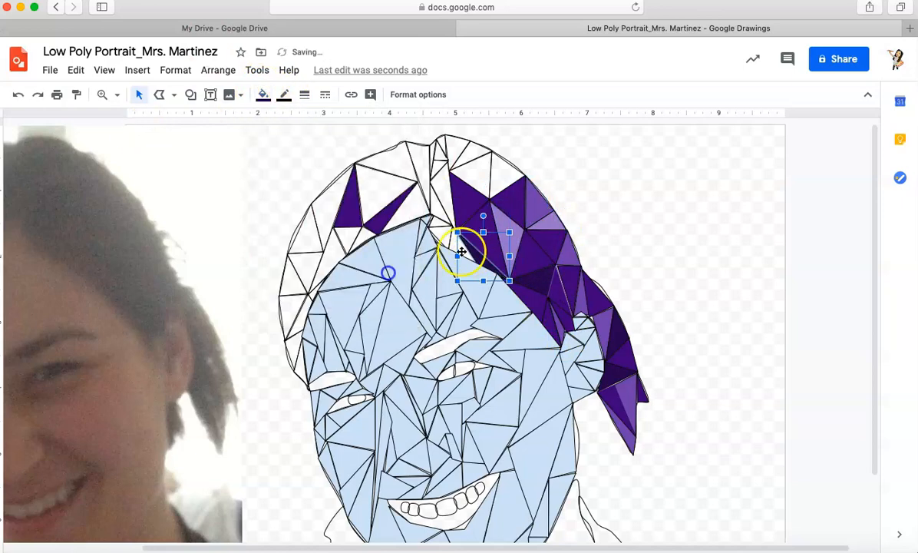
Fill the triangles at the crown and along the right of the hair parting with very dark purple
left_click(469, 177)
left_click(265, 95)
left_click(391, 246)
left_click(450, 146)
left_click(262, 95)
left_click(390, 247)
left_click(420, 163)
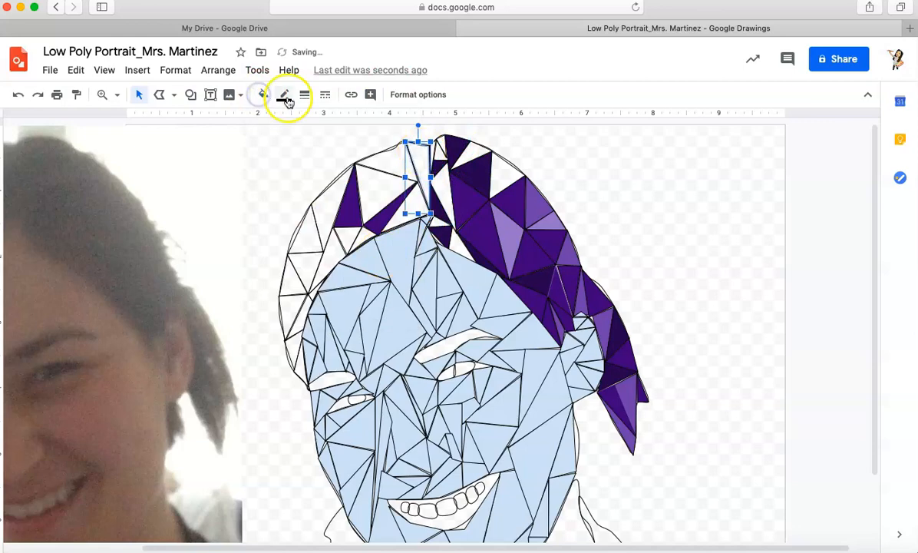
Fill the outer triangles on the upper right of the head with purple shades and the tall triangle beside the parting with light purple
left_click(442, 150)
left_click(463, 156)
left_click(262, 95)
left_click(390, 247)
left_click(480, 213)
left_click(261, 95)
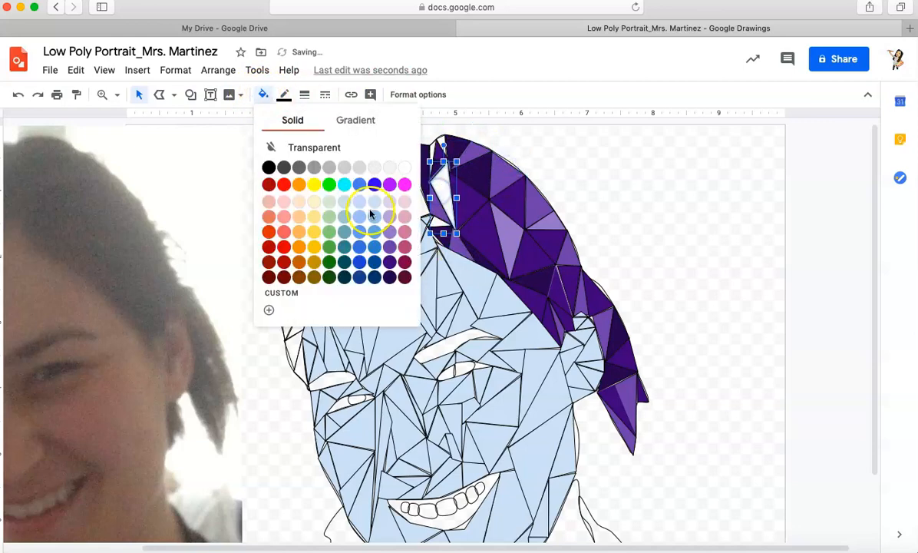
left_click(344, 194)
Fill the remaining triangles around the parting and the upper left of the hair with mixed purple shades
left_click(392, 219)
left_click(261, 95)
left_click(390, 246)
left_click(444, 146)
left_click(437, 171)
left_click(262, 94)
left_click(390, 247)
Fill the triangles down the left edge of the hair with alternating very dark, medium, light and pale purple
left_click(318, 257)
left_click(261, 94)
left_click(390, 247)
left_click(317, 242)
left_click(262, 94)
left_click(390, 247)
left_click(287, 308)
left_click(262, 95)
left_click(390, 246)
left_click(311, 294)
left_click(262, 95)
left_click(390, 247)
left_click(301, 353)
left_click(238, 153)
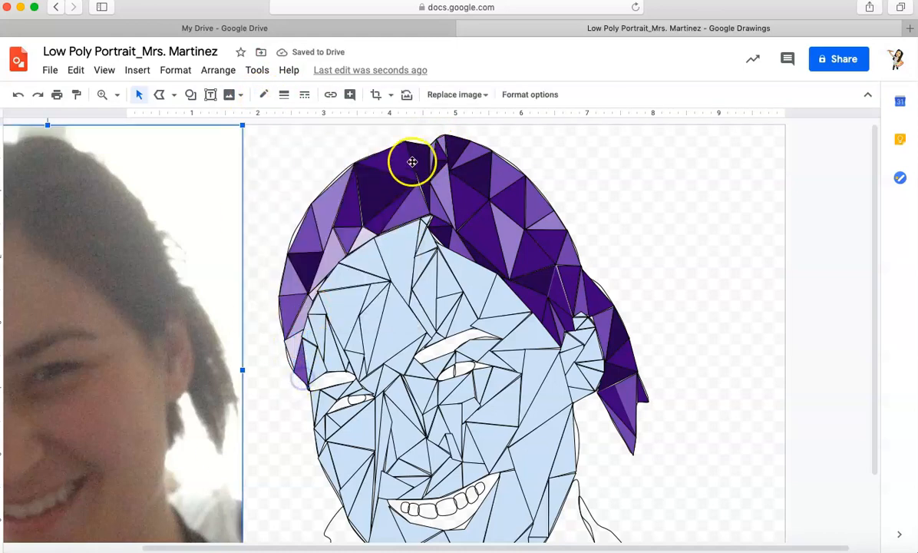
Select the tall light blue forehead triangle just below the hair parting and open its fill color choices
scroll(264, 230, "down", 3)
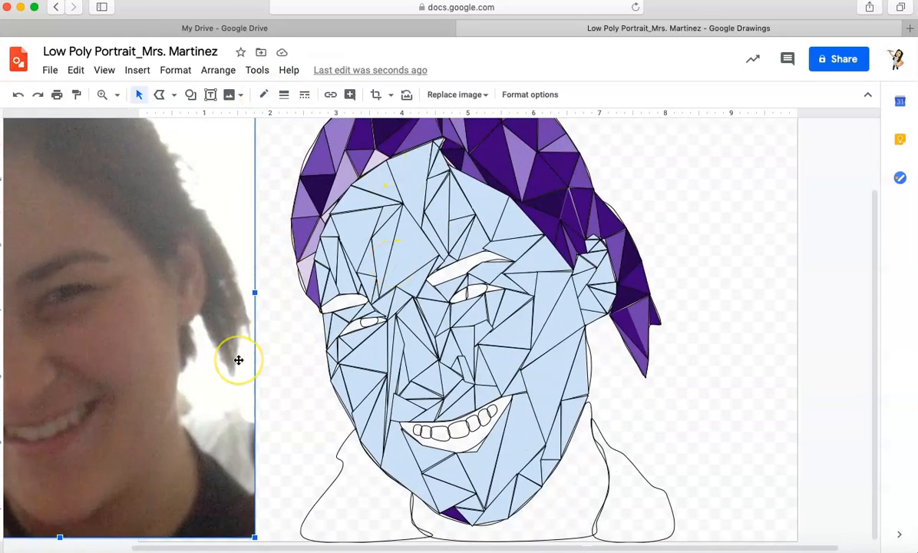
scroll(392, 210, "up", 3)
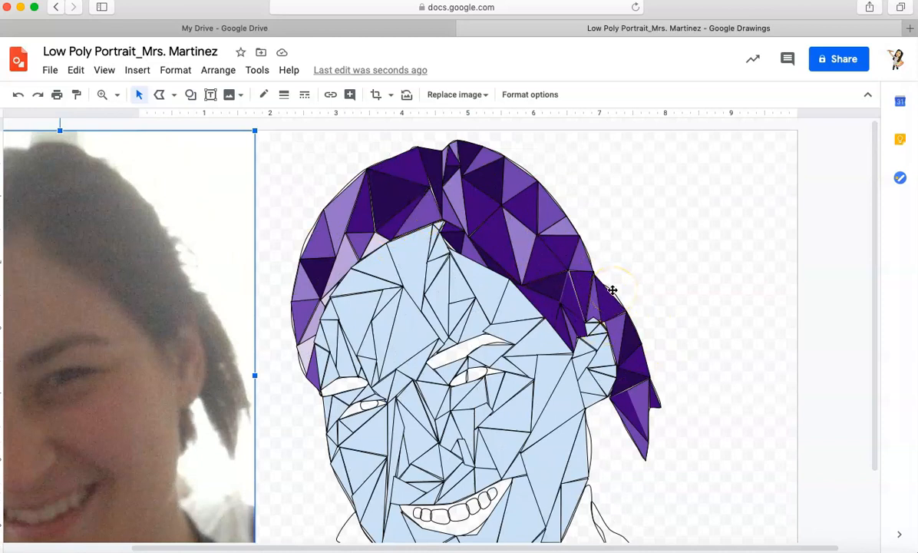
scroll(612, 290, "down", 3)
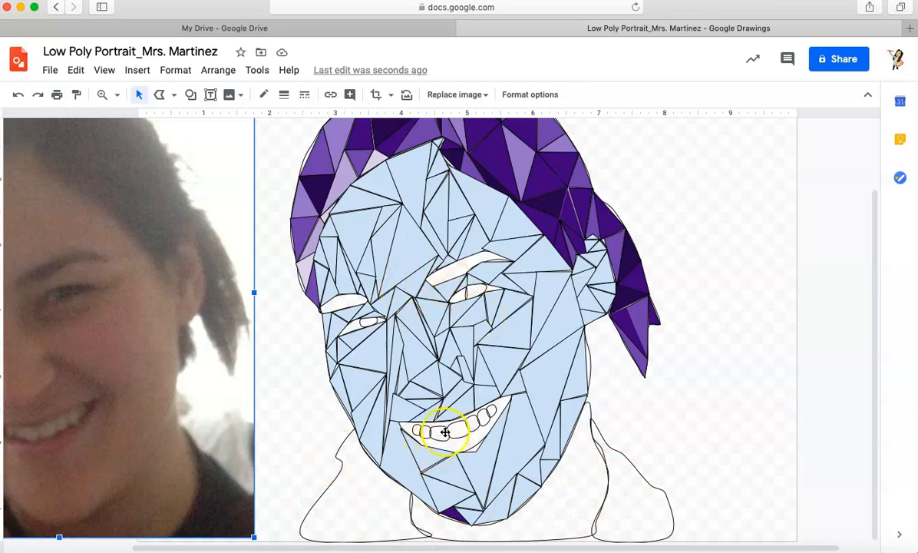
left_click(419, 178)
left_click(262, 95)
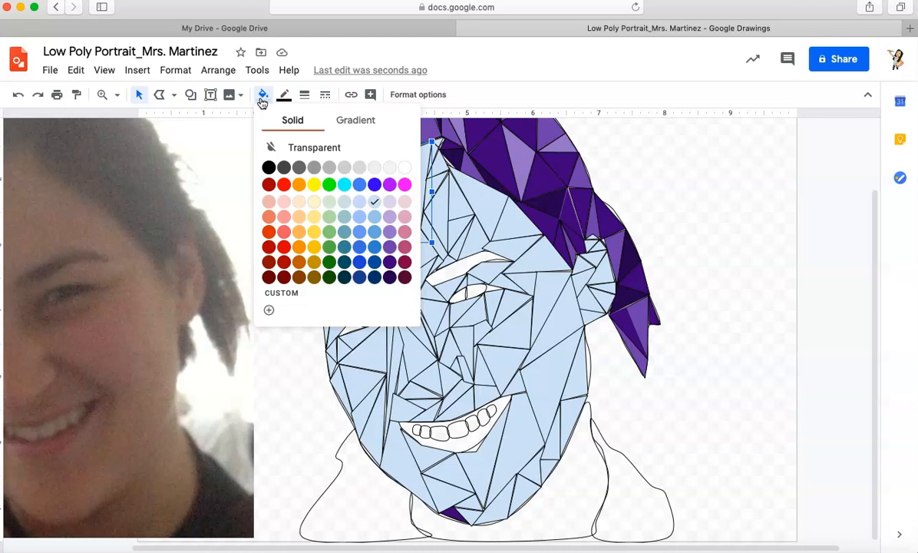
left_click(263, 100)
left_click(279, 281)
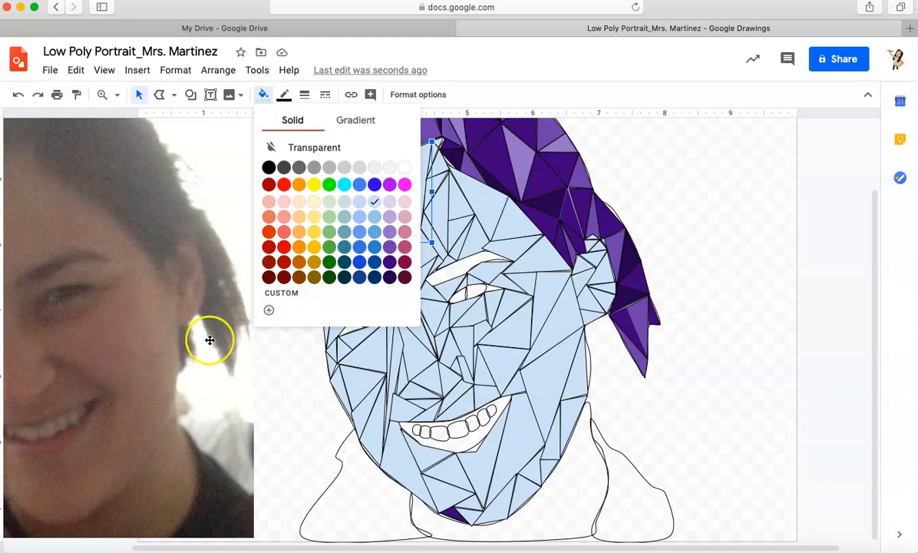
Fill the selected upper forehead triangle with light orange, then lighten it to the custom pale peach #fbead9ff
left_click(301, 203)
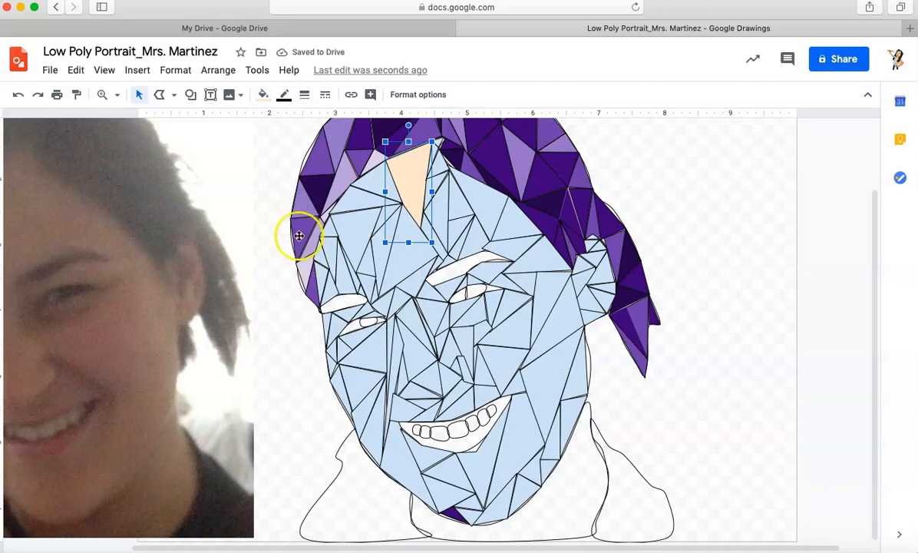
left_click(263, 100)
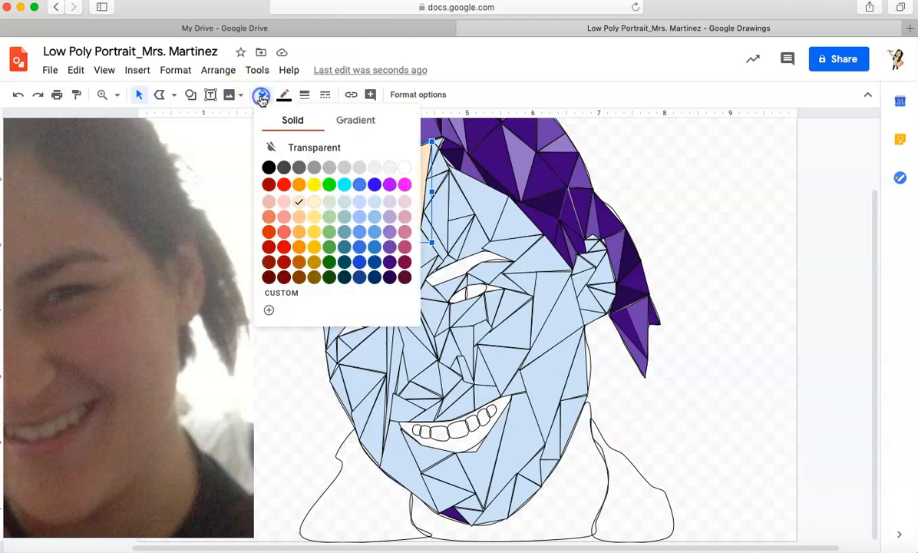
left_click(274, 297)
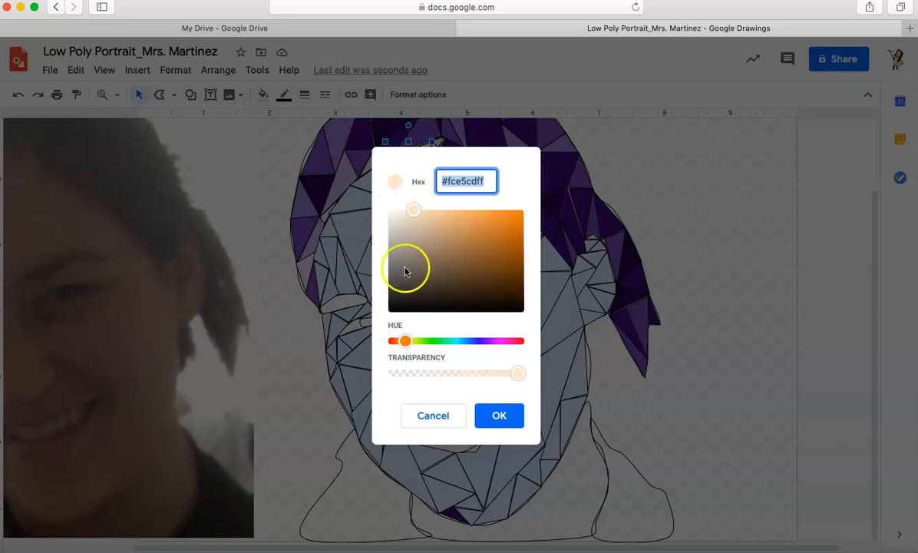
left_click(402, 214)
left_click_drag(402, 218, 405, 209)
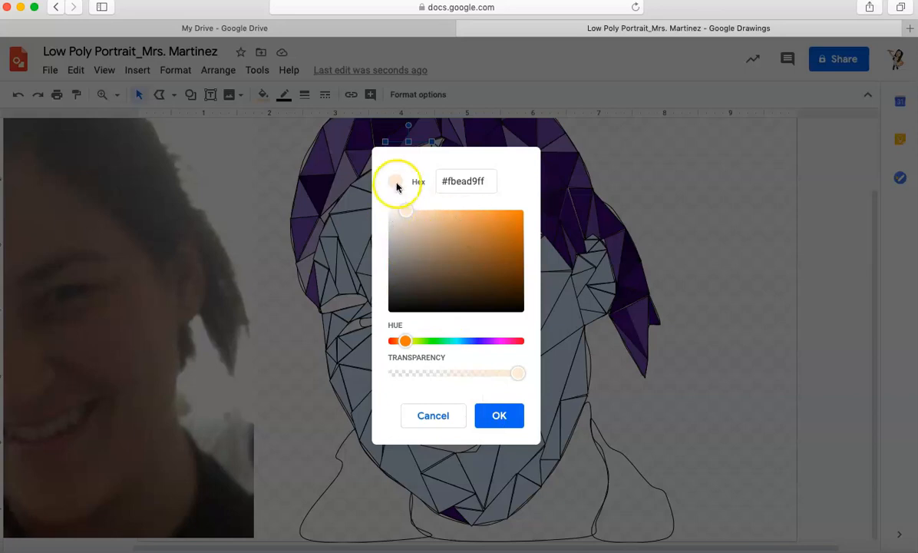
left_click(512, 418)
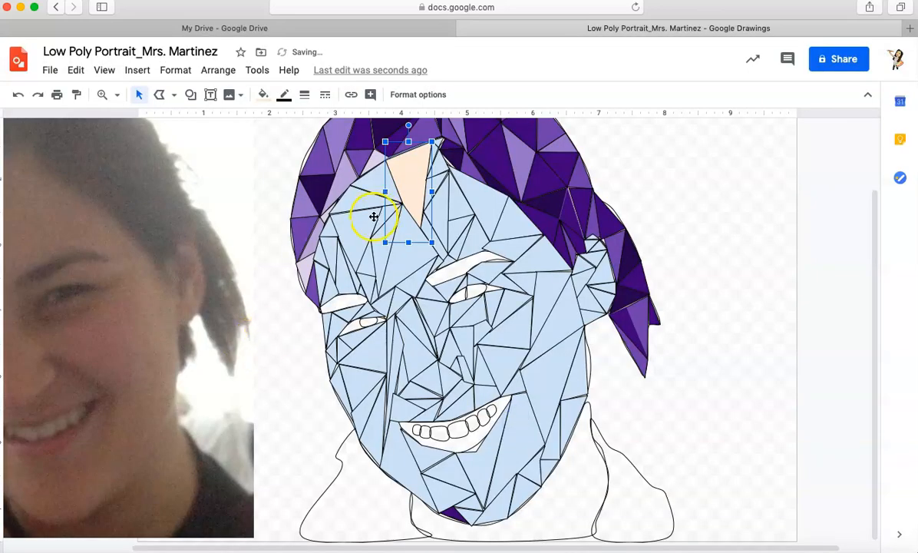
Create a custom light tan, #e8cdb2ff, and apply it as the forehead triangle's fill
left_click(263, 94)
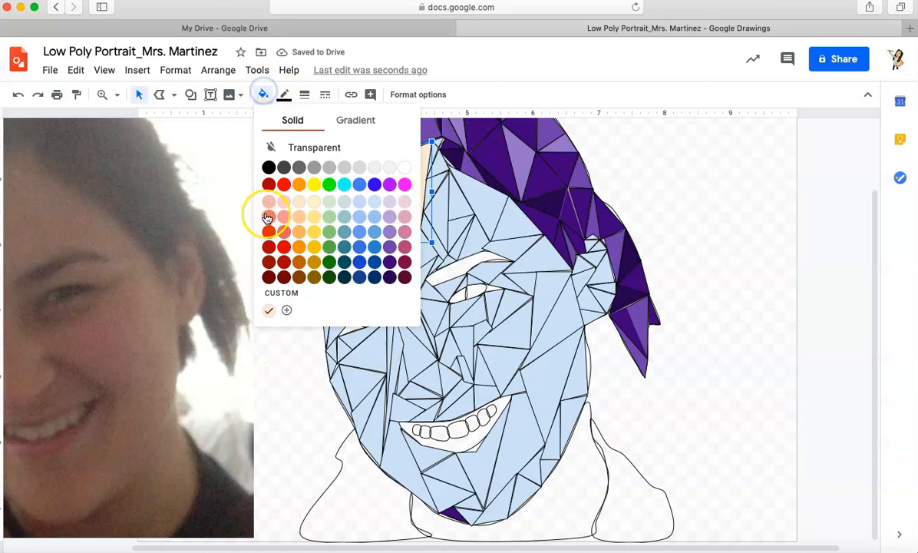
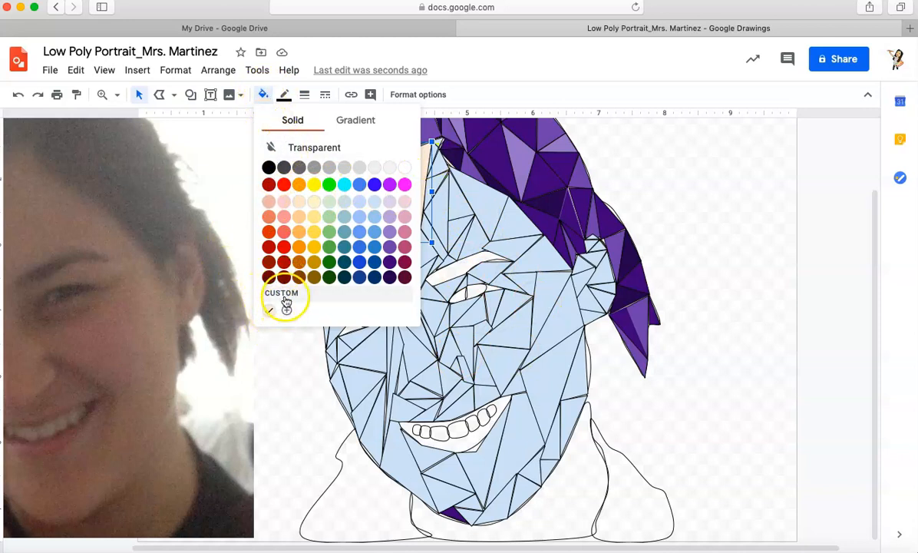
left_click(286, 309)
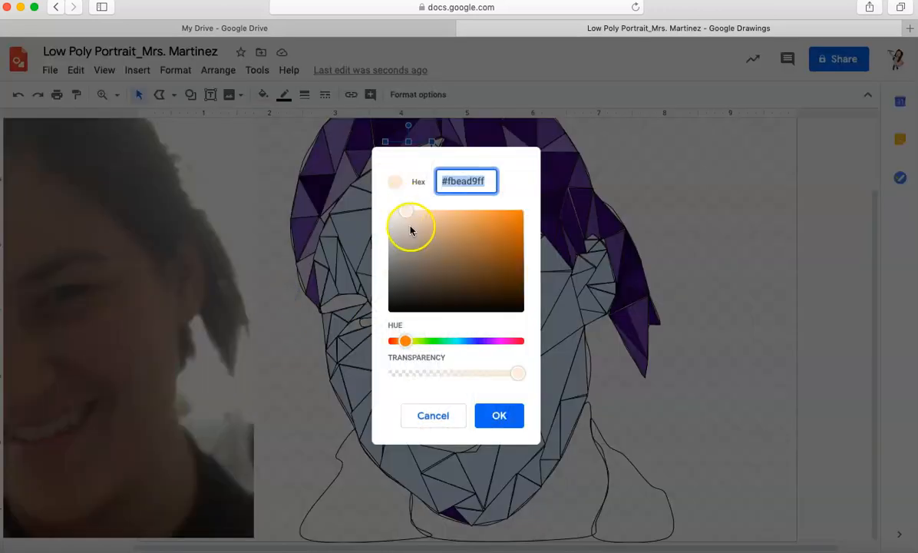
mouse_move(420, 213)
left_mouse_down()
mouse_move(428, 216)
mouse_move(420, 222)
left_mouse_up()
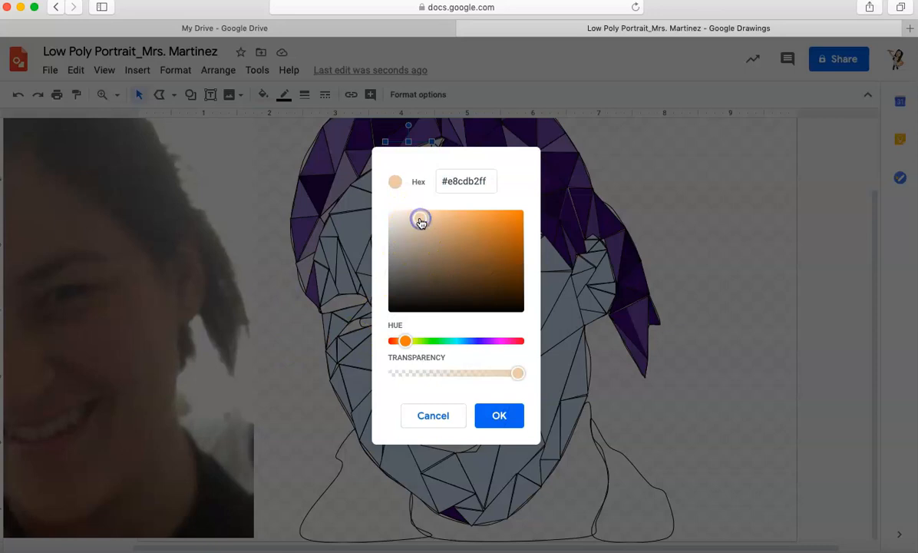
left_click(491, 420)
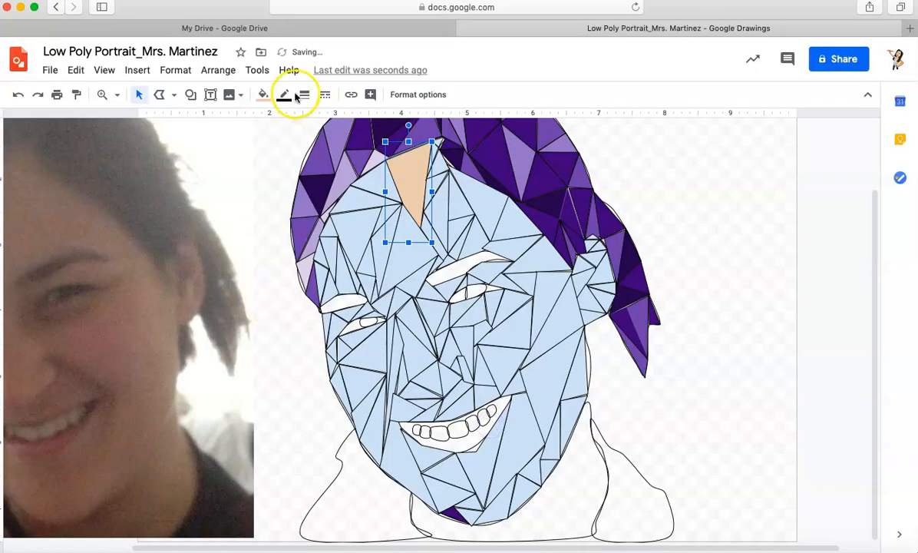
Add a darker custom tan, #cdad8bff, as the forehead triangle's fill
left_click(262, 96)
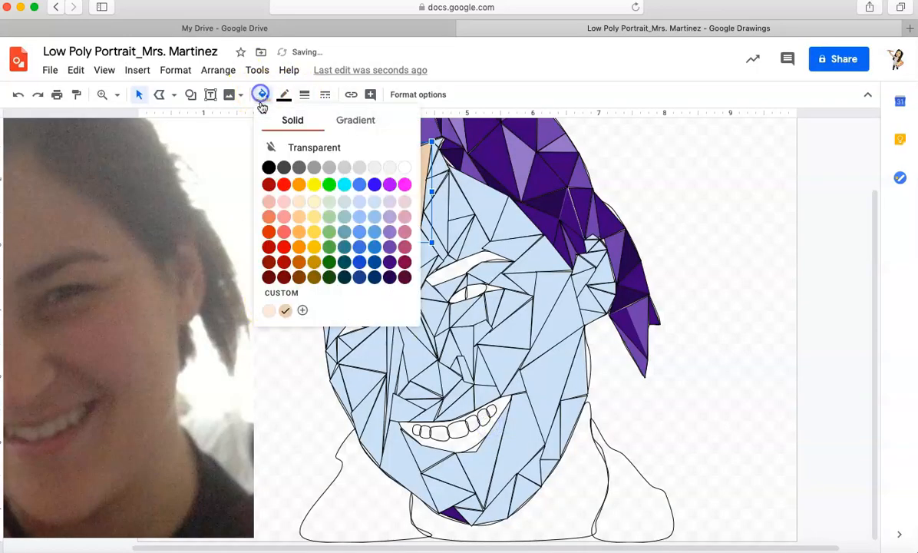
left_click(277, 291)
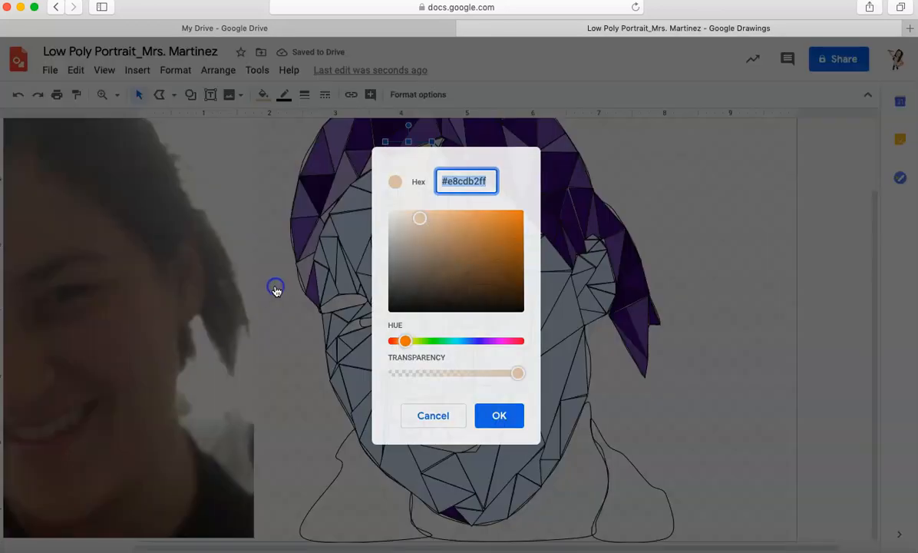
left_click_drag(429, 216, 432, 232)
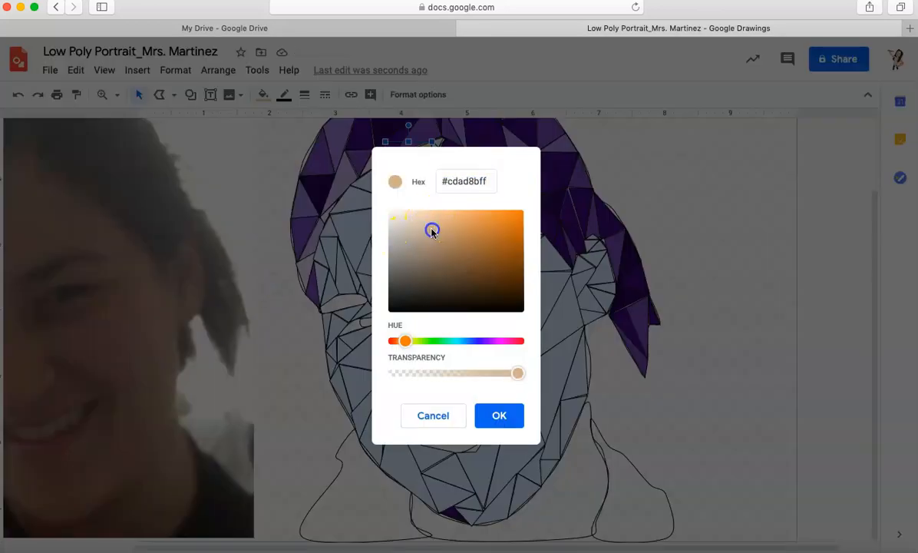
left_click(493, 416)
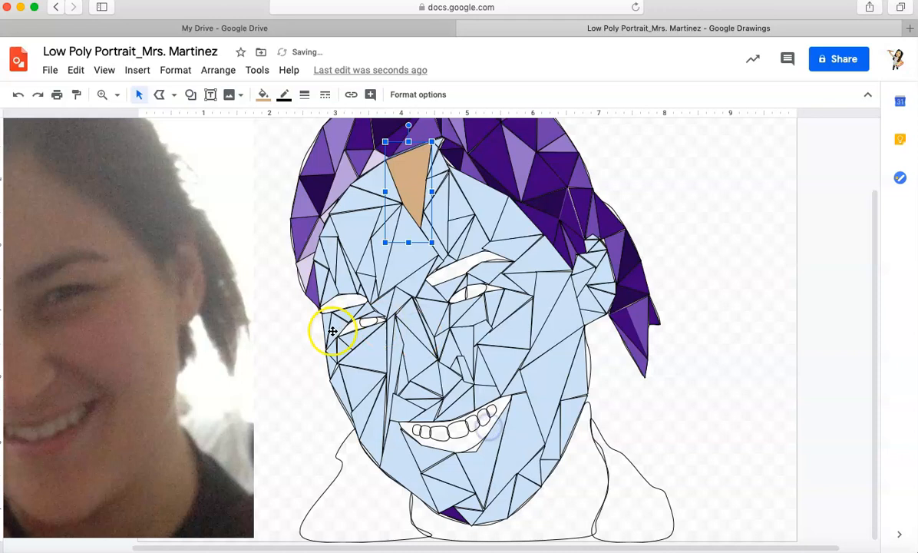
Add a very light custom cream, #fcf1e5ff, as the fill of the same forehead triangle
left_click(263, 95)
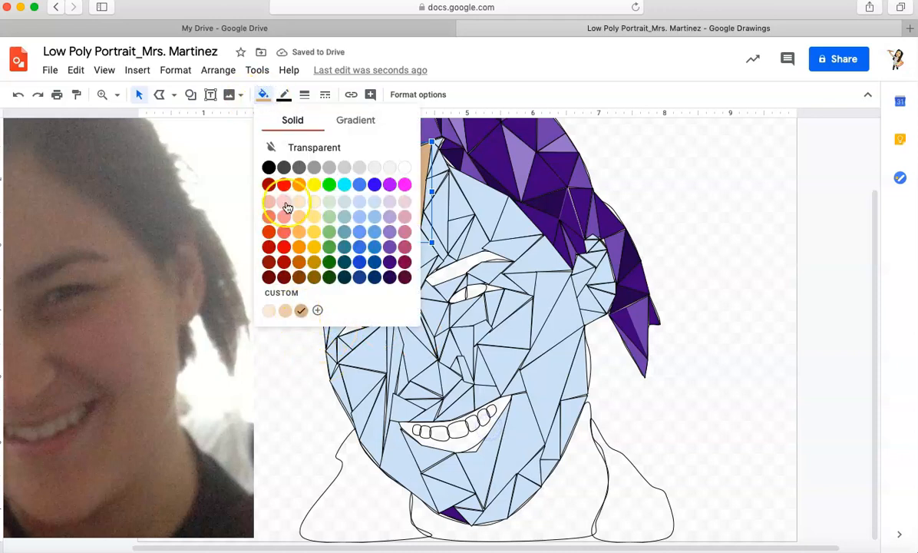
left_click(291, 307)
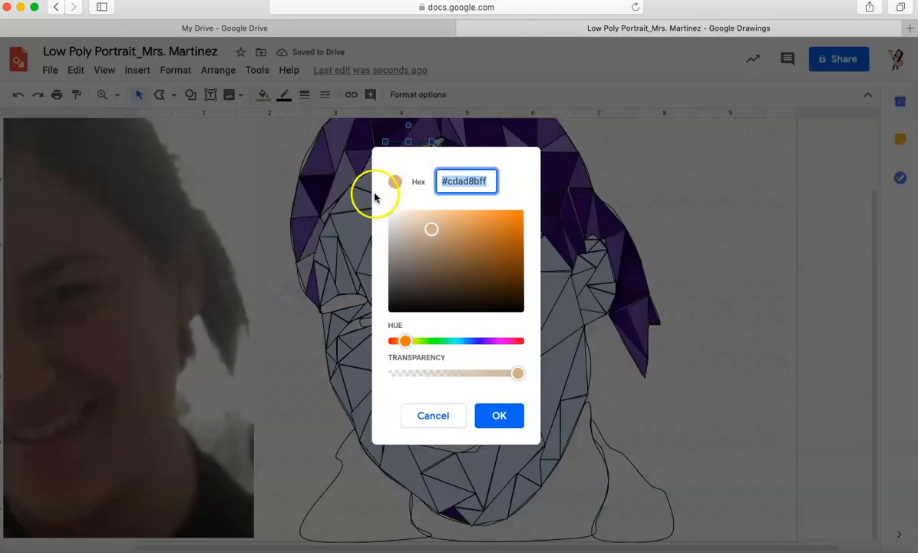
left_click_drag(415, 233, 401, 212)
left_click(499, 415)
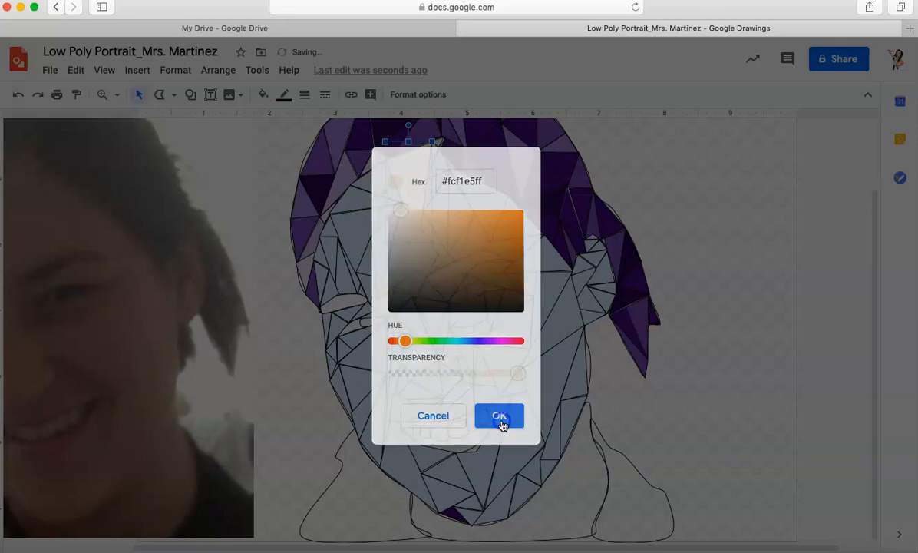
Fill the forehead triangle with the darkest red-brown preset and adjust it into the custom dark brown #5b2a21ff
left_click(265, 97)
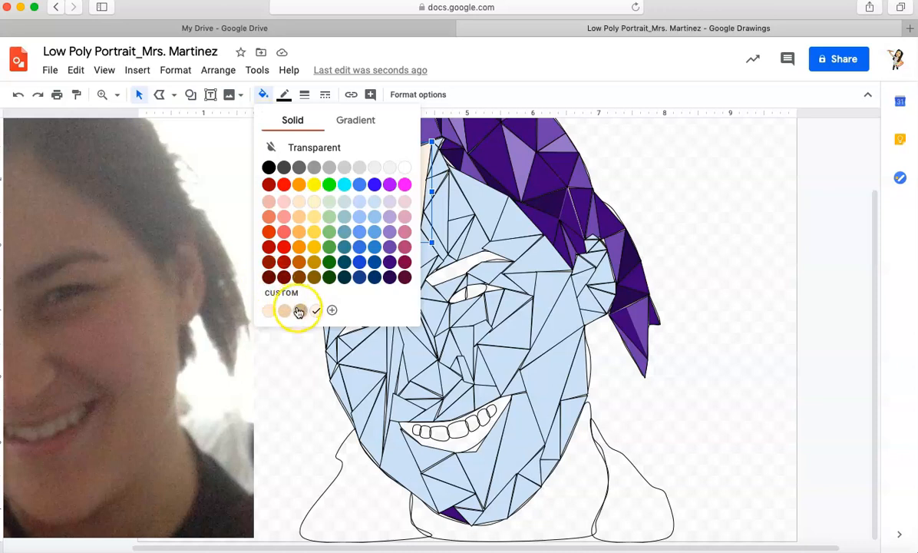
left_click(270, 279)
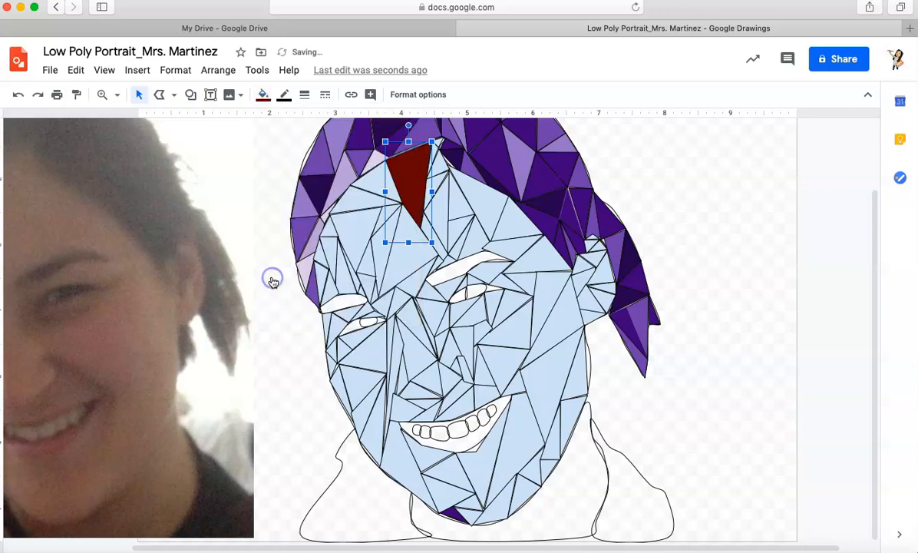
left_click(262, 97)
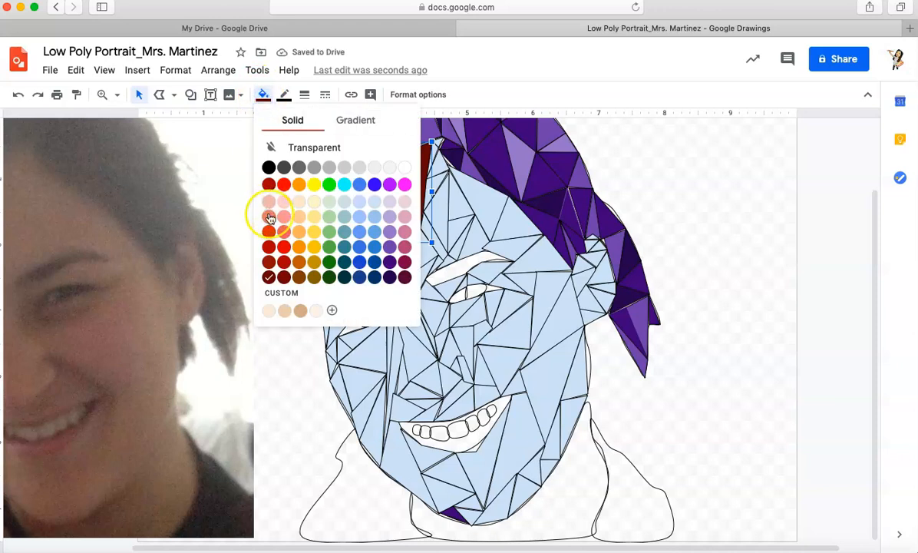
left_click(281, 294)
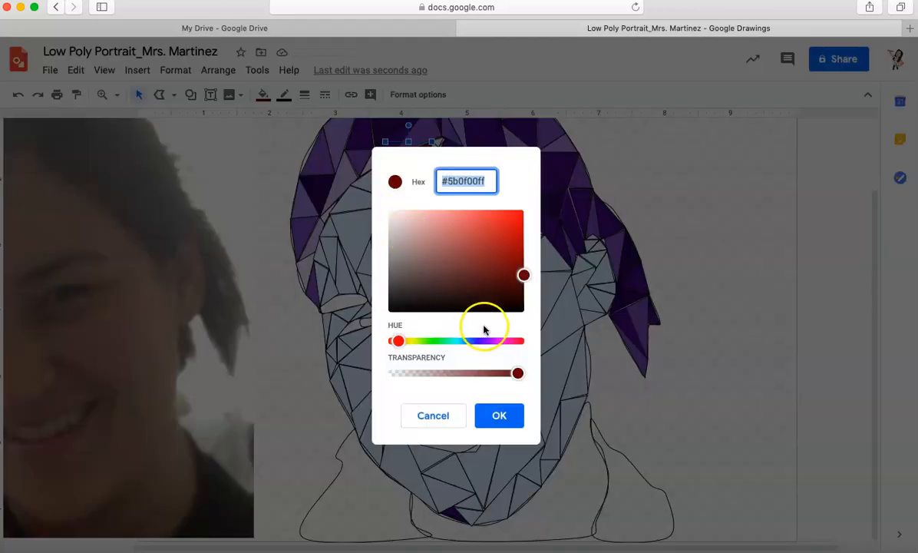
left_click(500, 288)
mouse_move(481, 286)
left_mouse_down()
mouse_move(468, 274)
mouse_move(455, 280)
mouse_move(462, 292)
mouse_move(464, 271)
mouse_move(481, 285)
mouse_move(475, 274)
left_mouse_up()
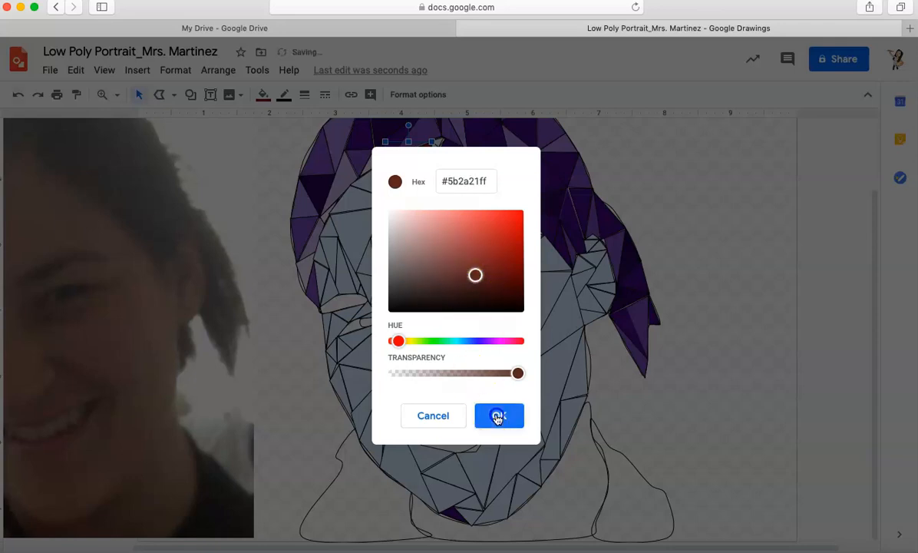
left_click(494, 415)
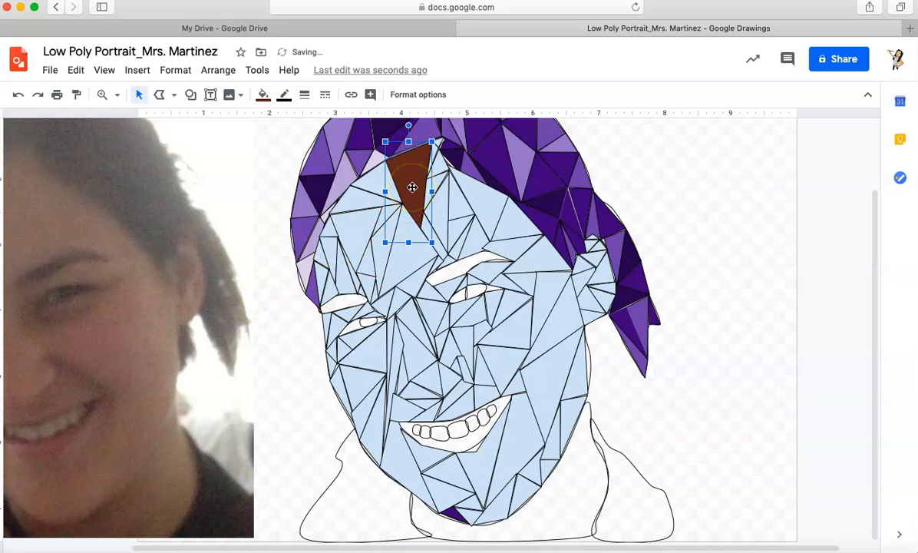
Create a greyer, less saturated custom brown from the dark brown and apply it to the forehead triangle
left_click(263, 95)
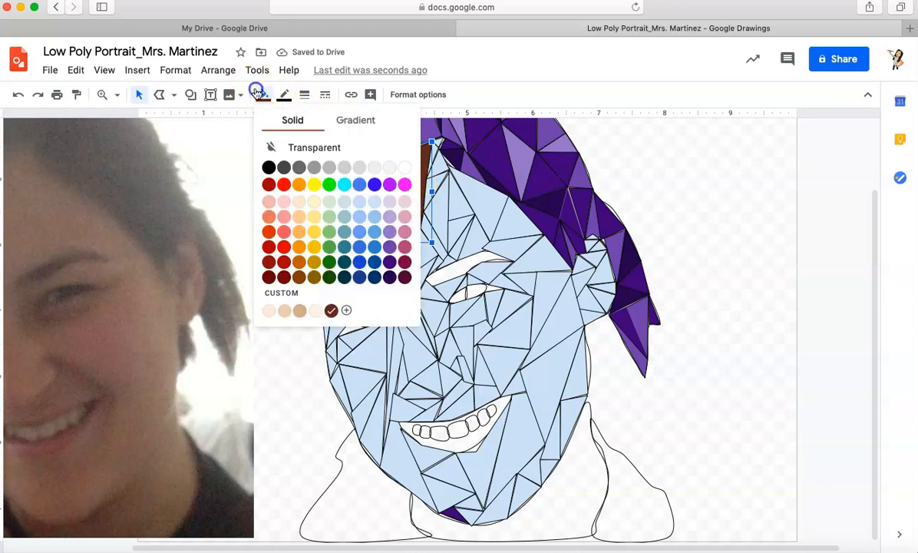
left_click(292, 292)
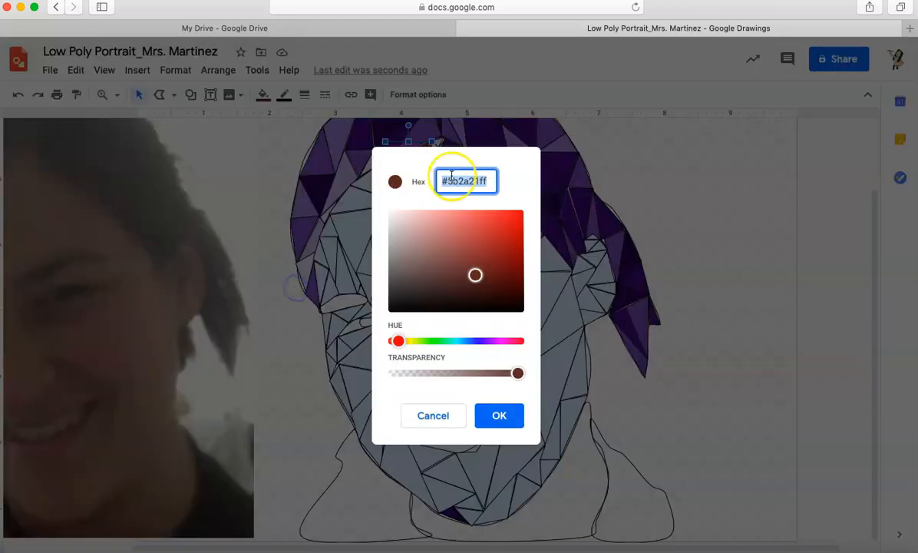
mouse_move(453, 273)
left_mouse_down()
mouse_move(444, 263)
mouse_move(440, 271)
left_mouse_up()
left_click(497, 414)
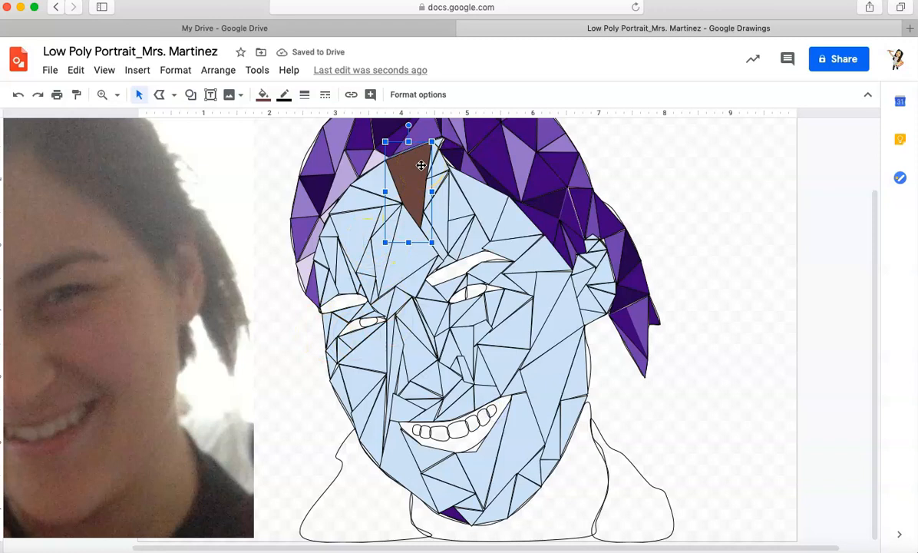
Refill the upper forehead triangle with the first custom color, the pale peach
left_click(283, 94)
left_click(266, 95)
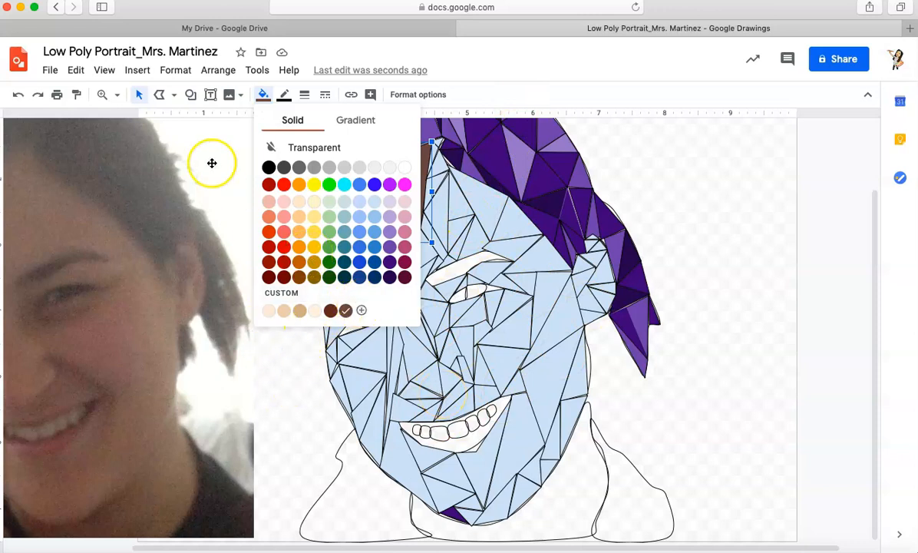
left_click(269, 313)
left_click(499, 250)
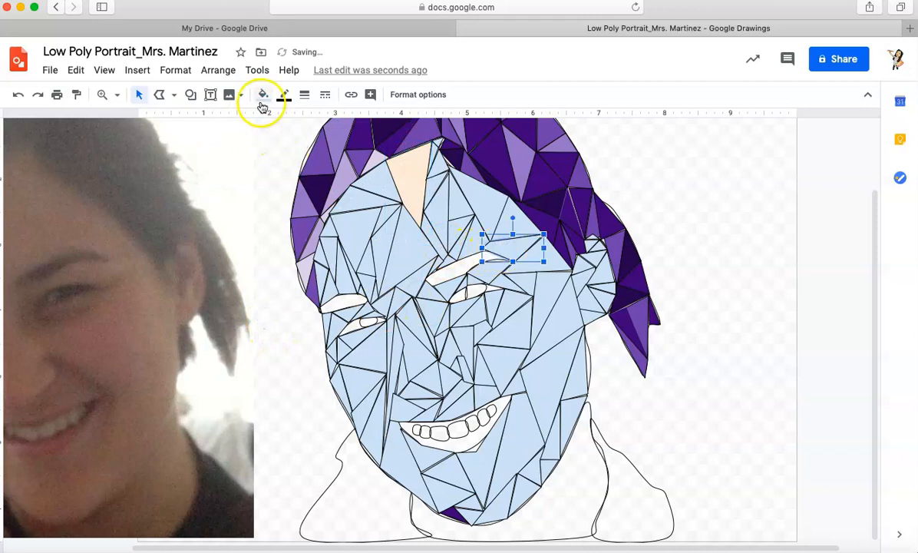
left_click(457, 198)
left_click(263, 94)
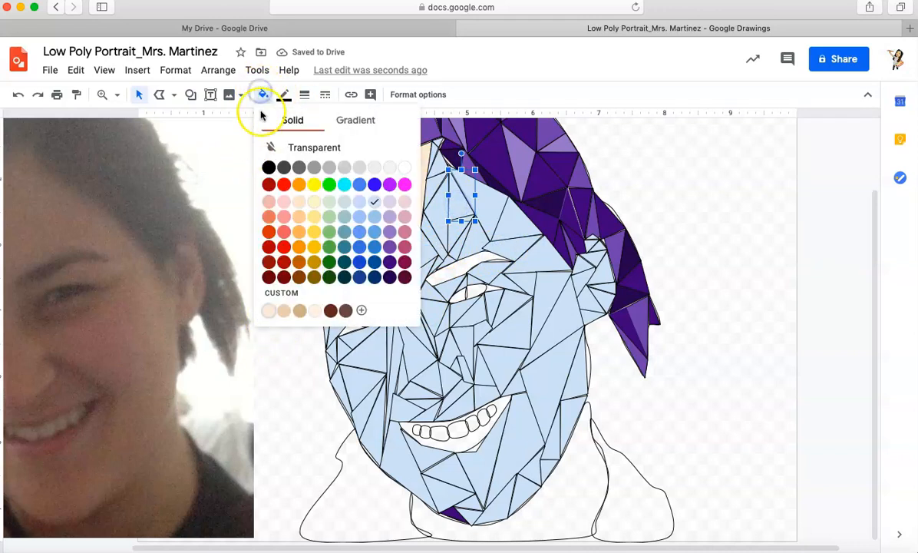
left_click(262, 95)
Fill the large triangle in the middle of the forehead, just below the peach one, with the custom pale peach
scroll(150, 423, "left", 2)
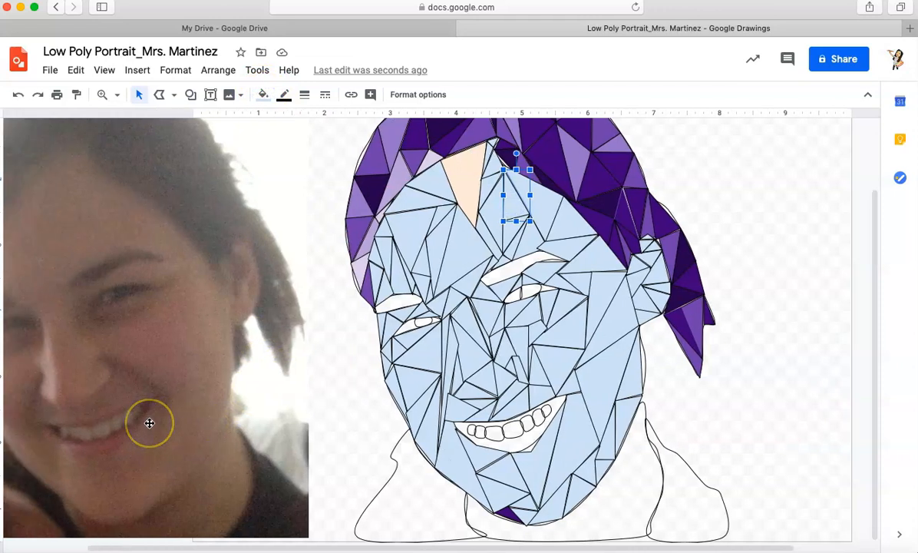
scroll(150, 423, "left", 3)
scroll(150, 423, "up", 1)
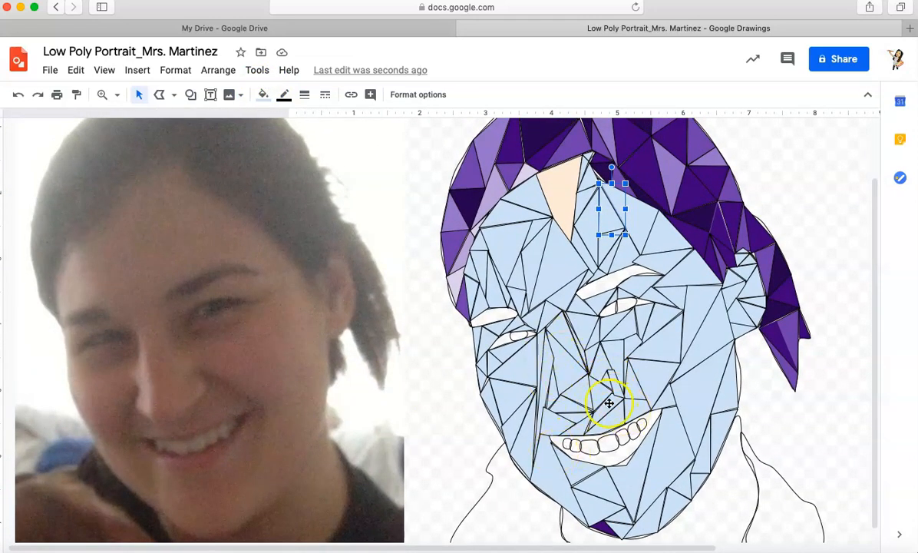
left_click(622, 356)
left_click(607, 347)
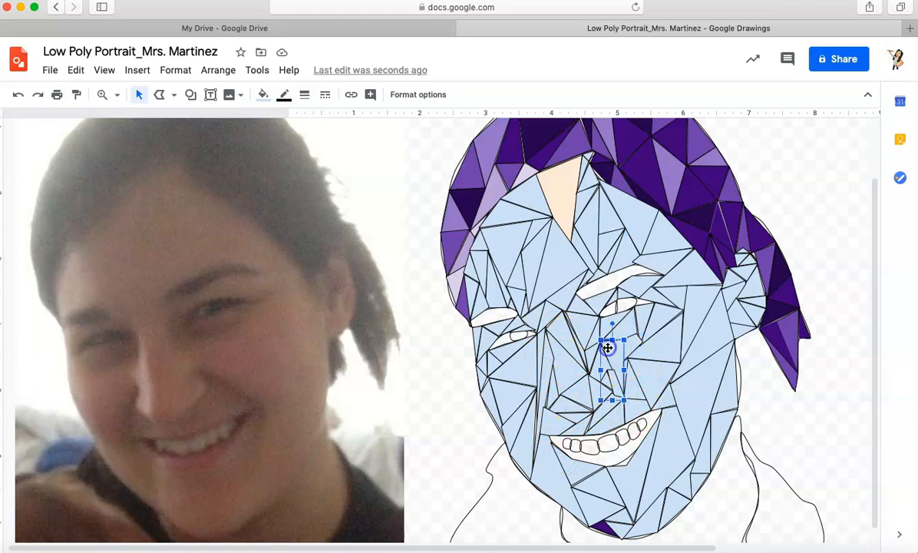
left_click(622, 356)
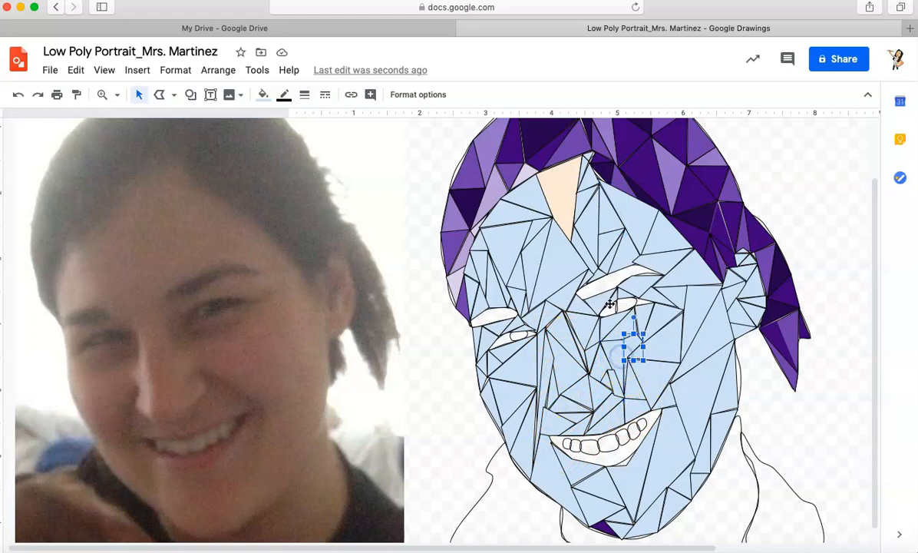
left_click(546, 250)
left_click(263, 95)
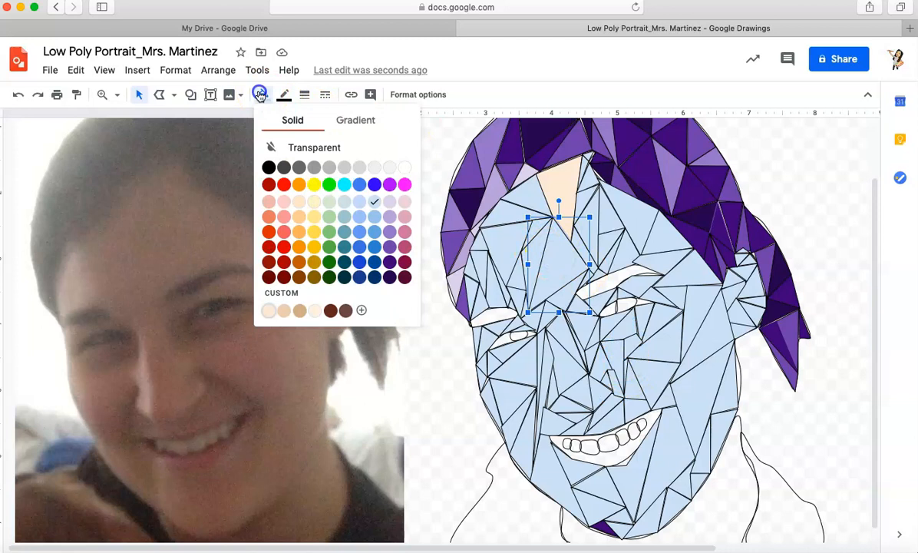
left_click(268, 310)
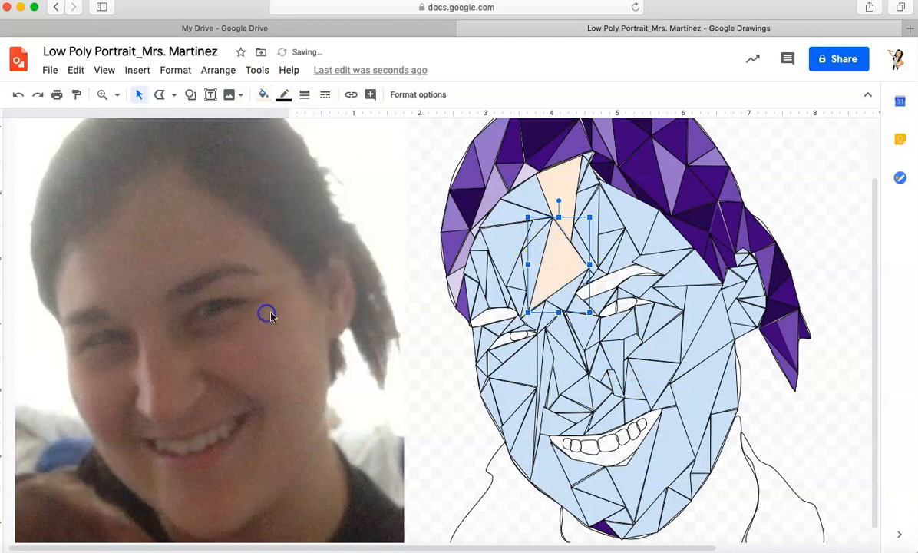
Fill the small triangle above the right corner of the mouth and the large cheek triangle beside the ear with custom pale peach
left_click(670, 380)
left_click(263, 94)
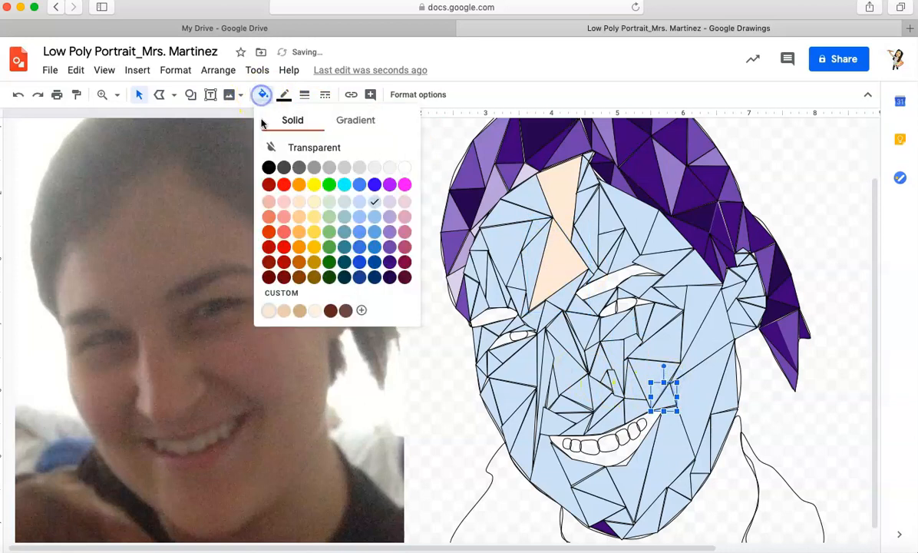
left_click(273, 312)
left_click(716, 334)
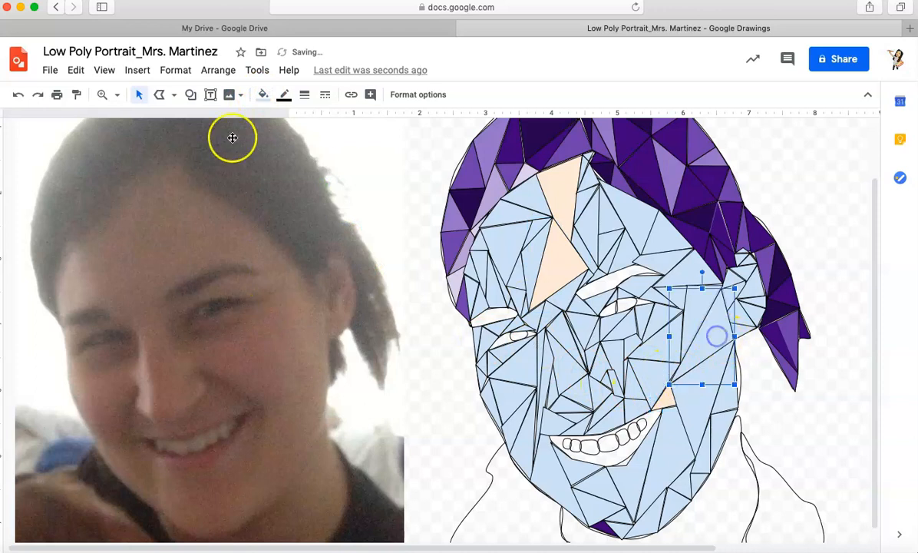
left_click(262, 94)
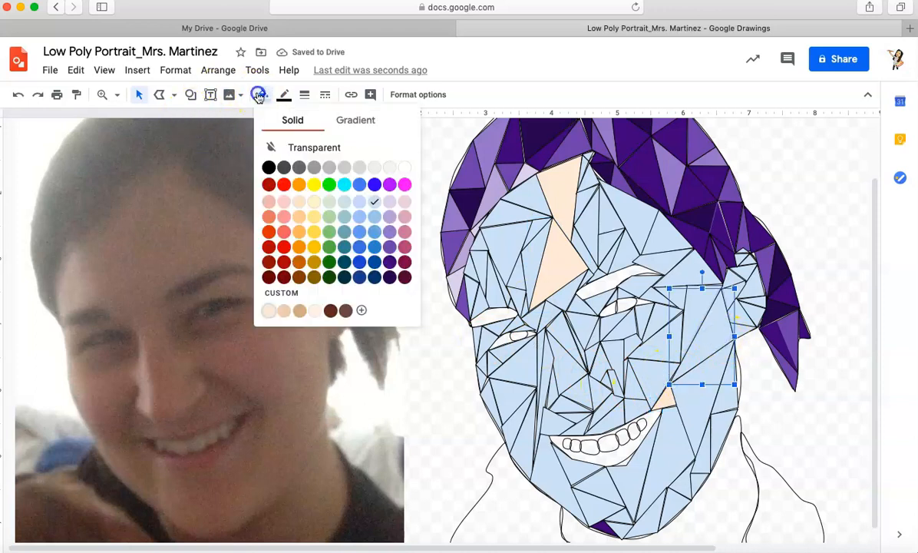
left_click(269, 312)
Fill the narrow triangle at the outer edge of the lower left cheek with the custom pale peach
left_click(513, 431)
left_click(263, 94)
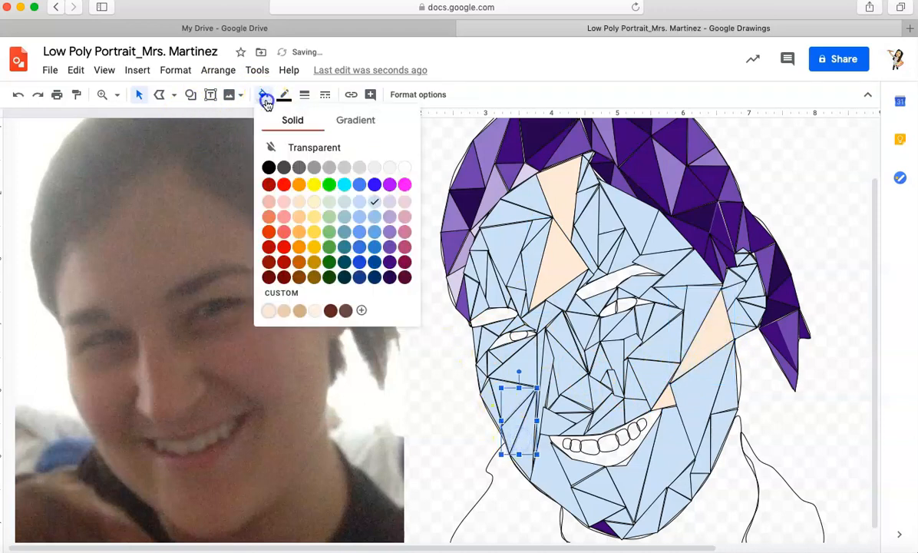
left_click(361, 310)
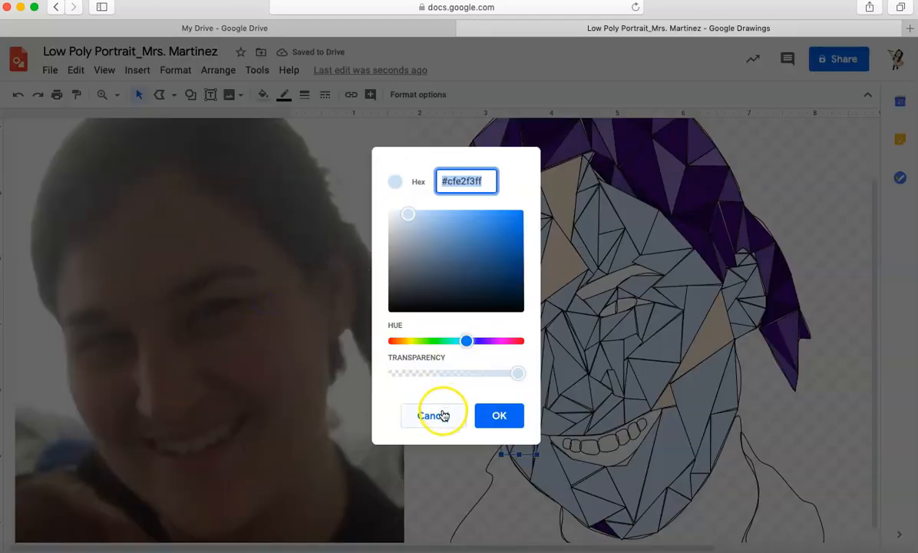
left_click(443, 419)
left_click(263, 94)
left_click(271, 311)
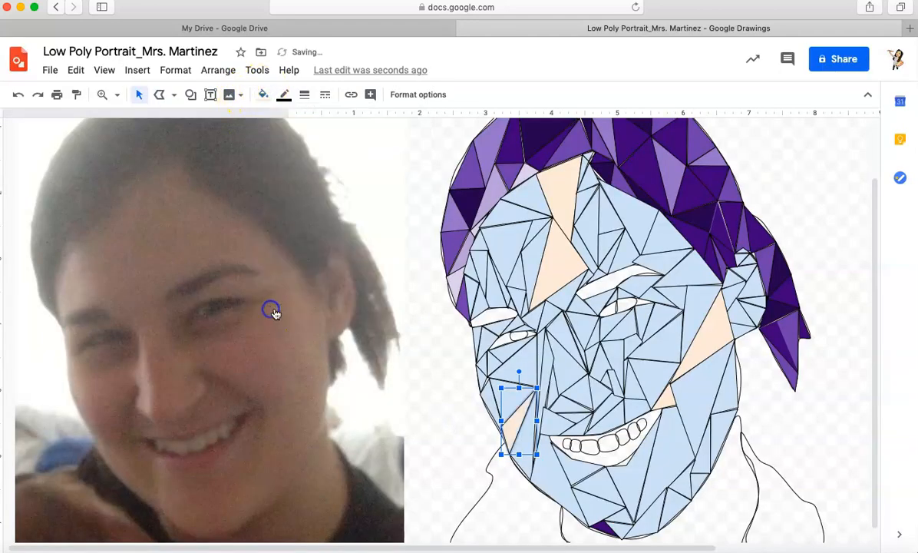
Fill the chin triangle just above the purple one with the custom pale peach
left_click(667, 471)
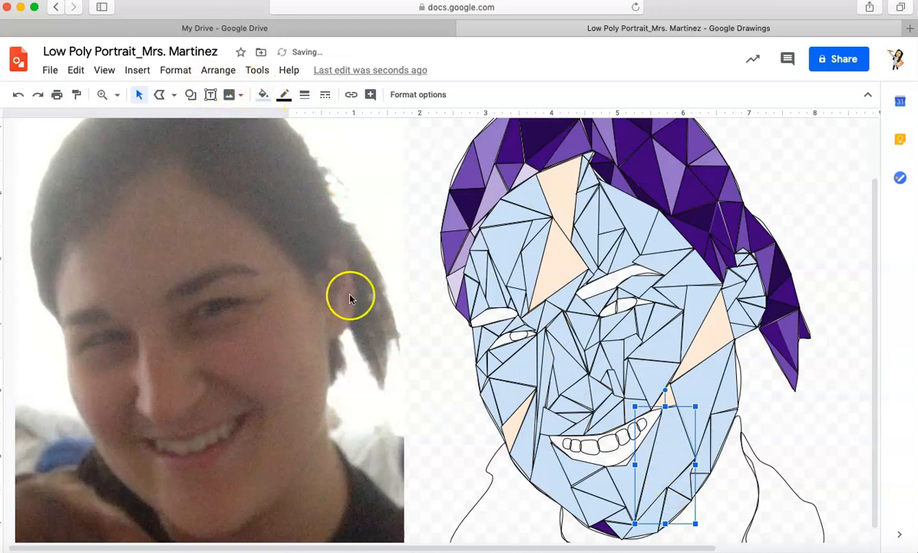
left_click(614, 506)
left_click(263, 95)
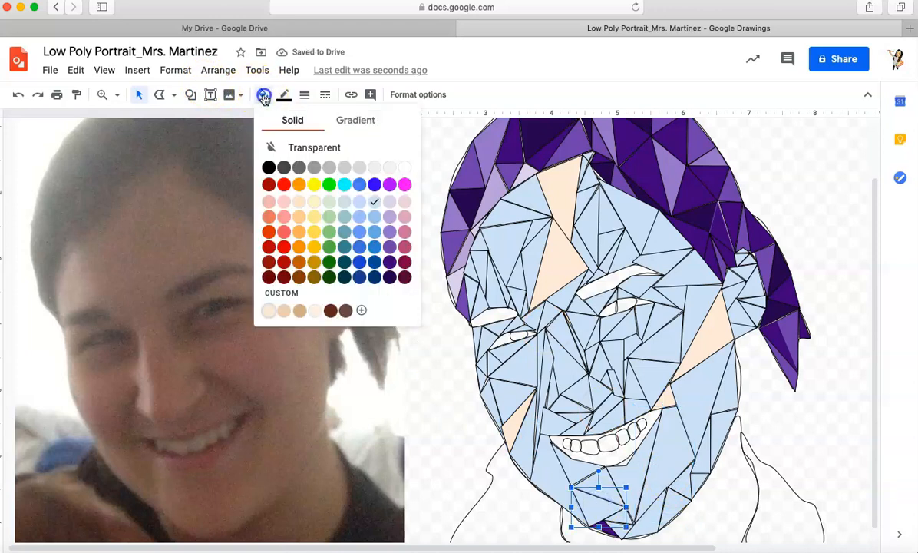
left_click(269, 309)
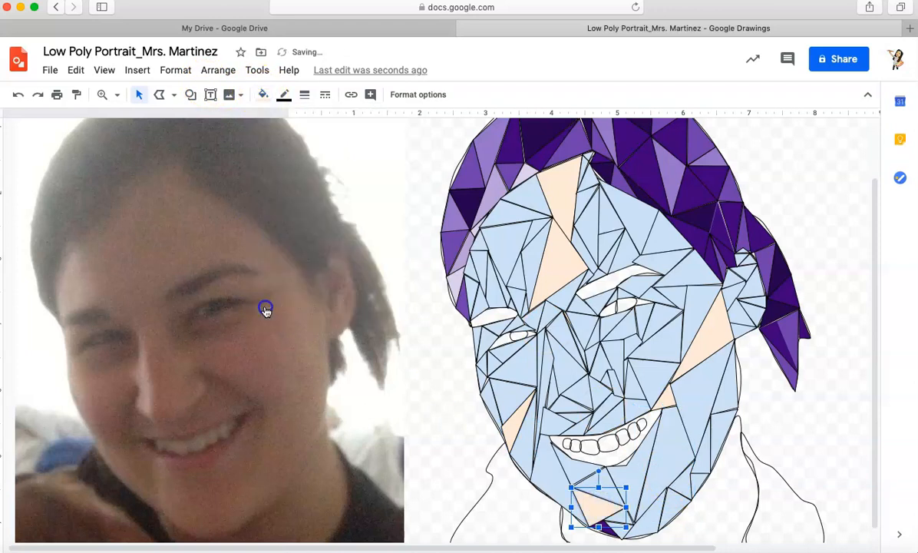
Fill two small triangles on the forehead's left side, bordering the large peach triangle, with the custom pale peach
left_click(512, 266)
left_click(262, 94)
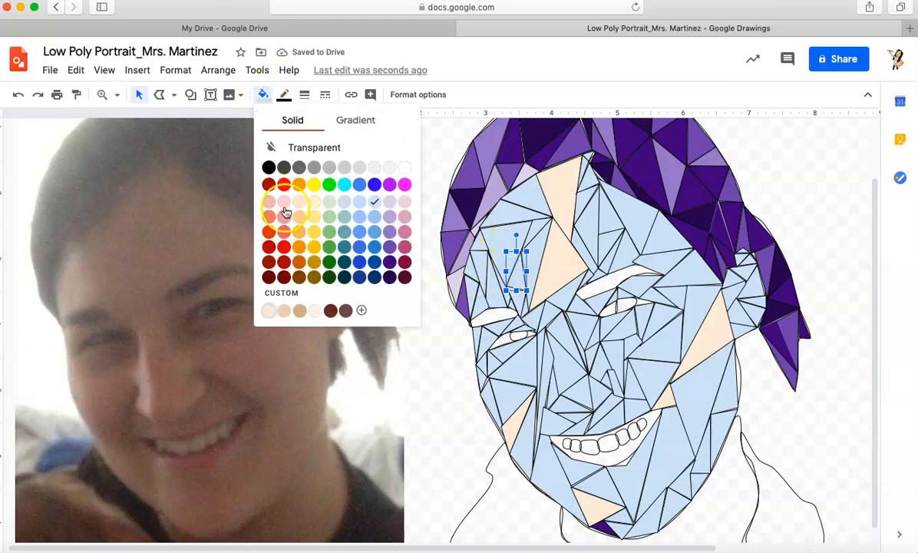
left_click(270, 311)
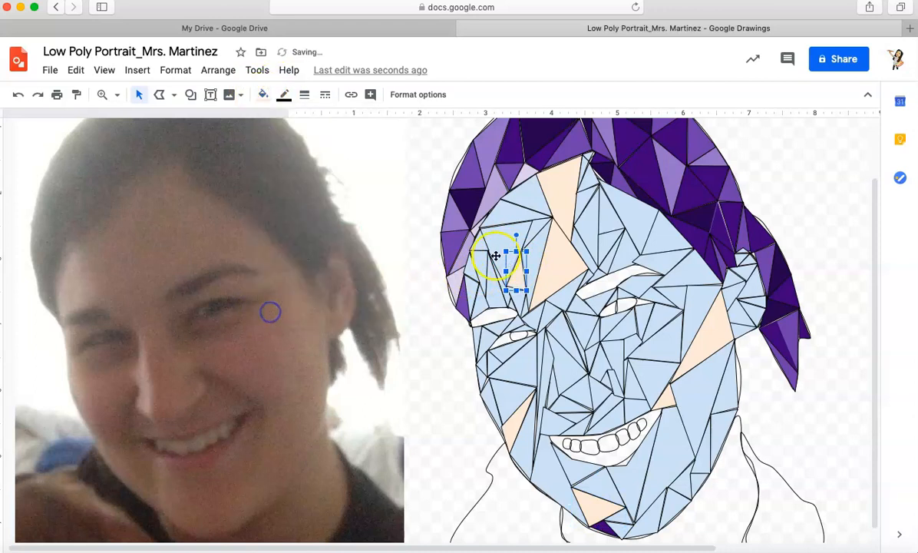
left_click(534, 230)
left_click(263, 94)
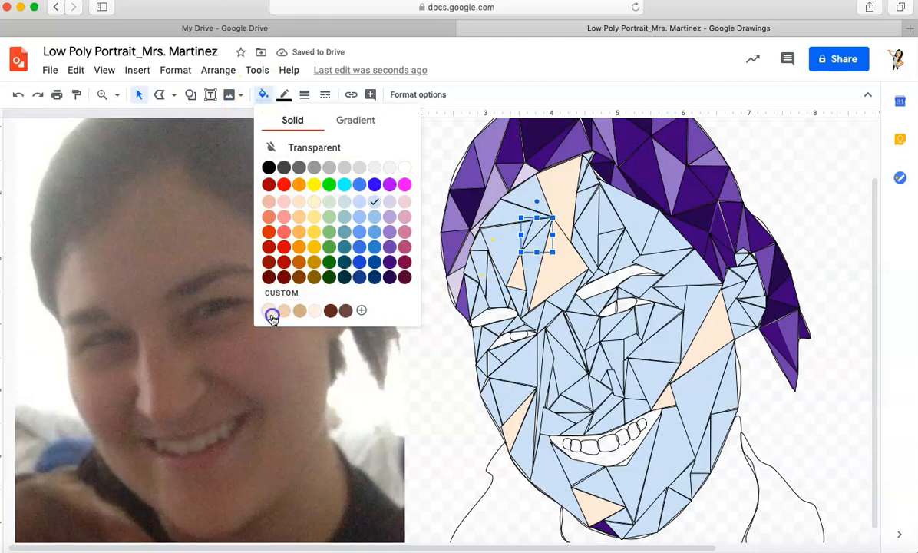
left_click(271, 312)
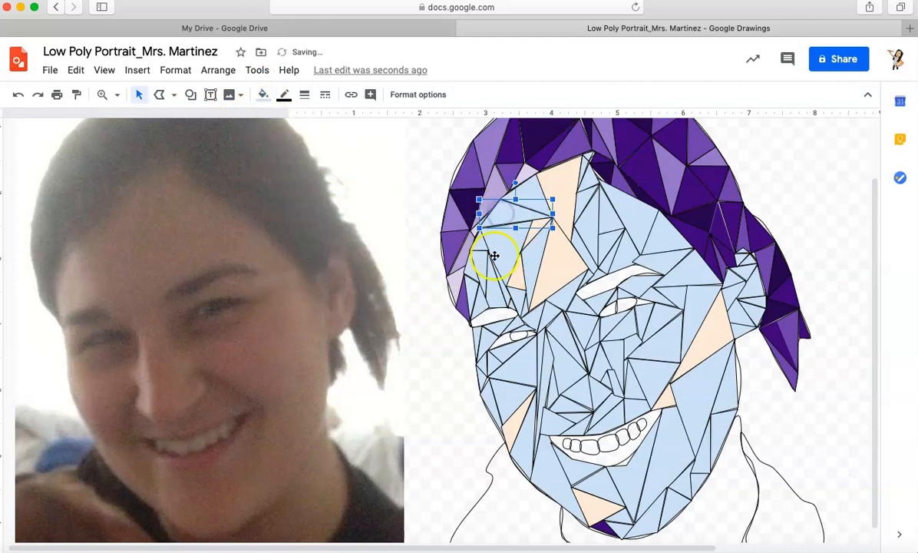
Fill the tall triangle above the left eyebrow and the two small hairline triangles at the left temple with custom pale peach
left_click(495, 275)
left_click(263, 94)
left_click(270, 310)
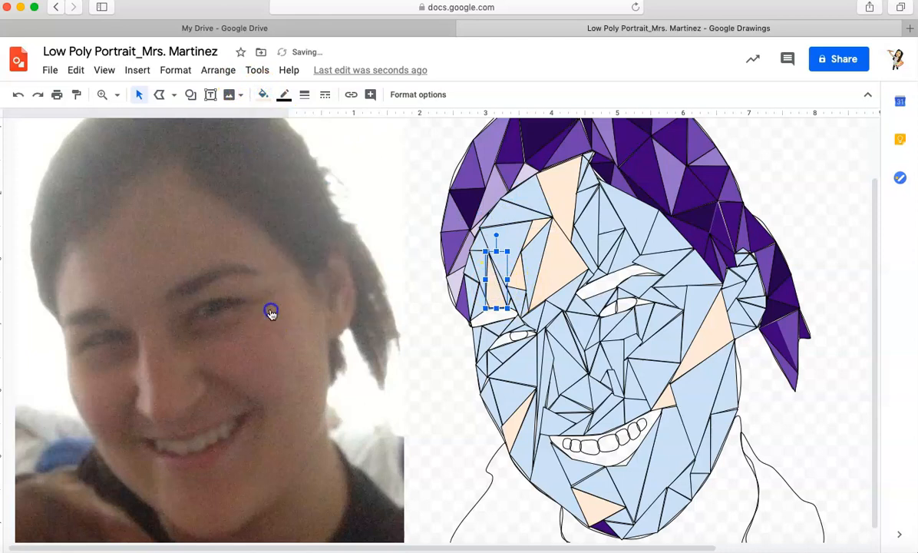
left_click(479, 247)
left_click(262, 95)
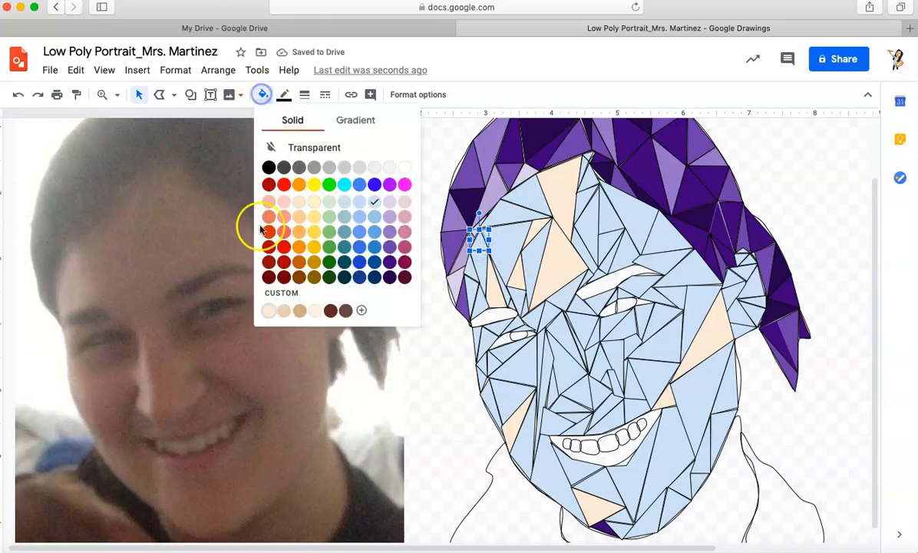
left_click(269, 311)
left_click(467, 270)
left_click(262, 94)
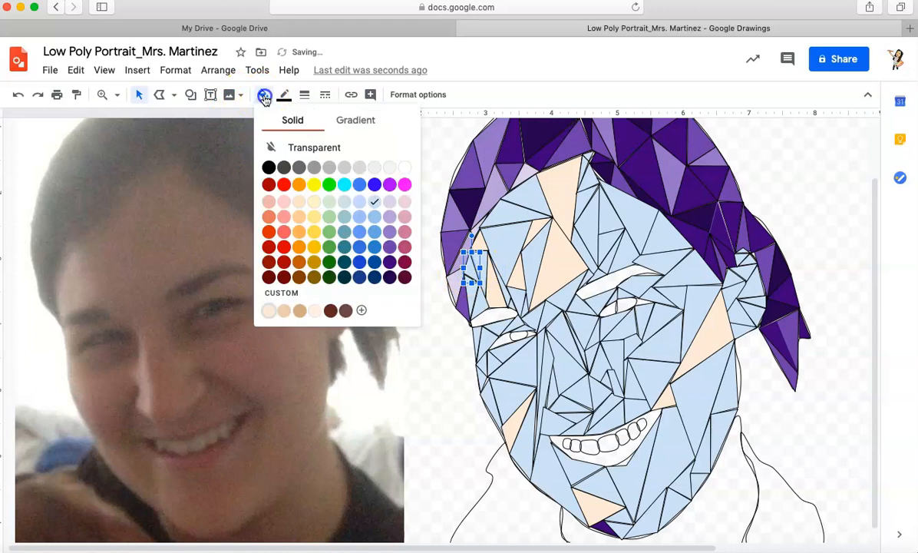
left_click(268, 313)
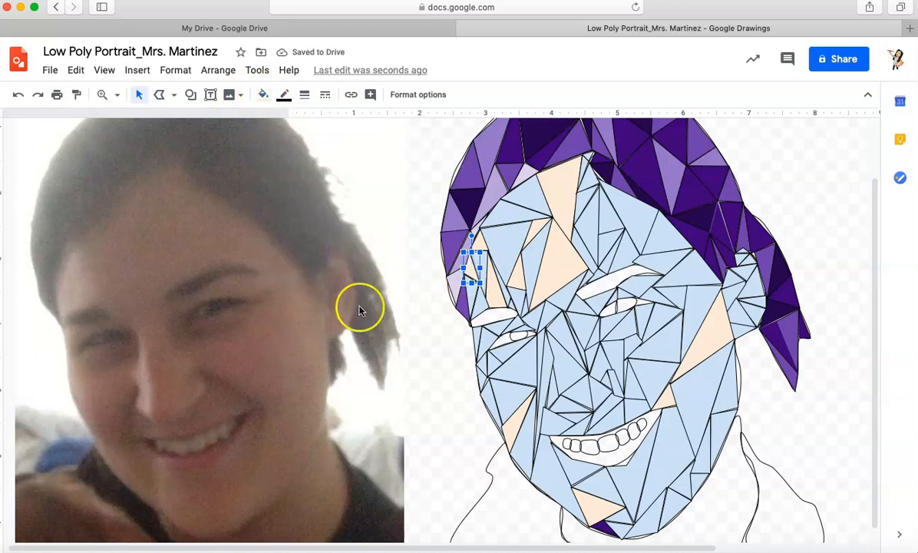
Fill the triangle between the left eyebrow and eye and the sliver at the face's edge beside that eye with custom pale peach
left_click(494, 328)
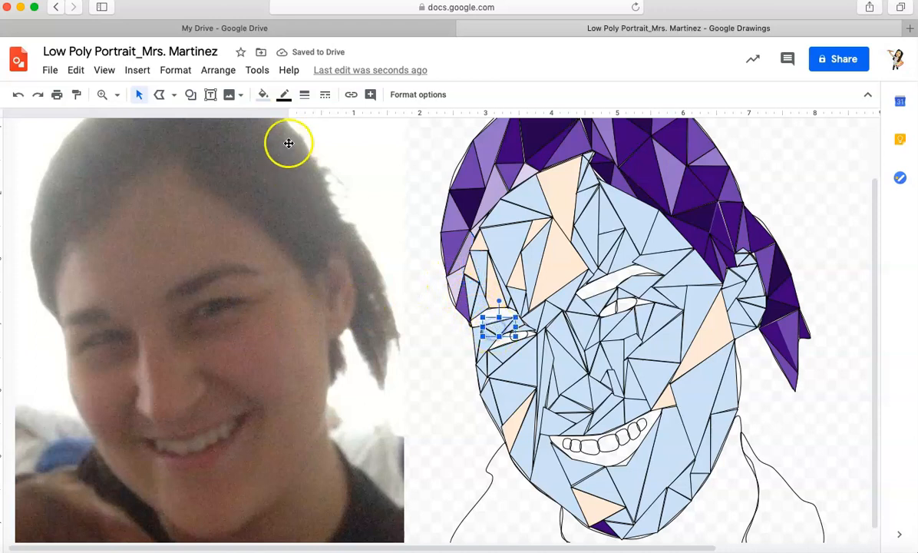
left_click(262, 94)
left_click(268, 310)
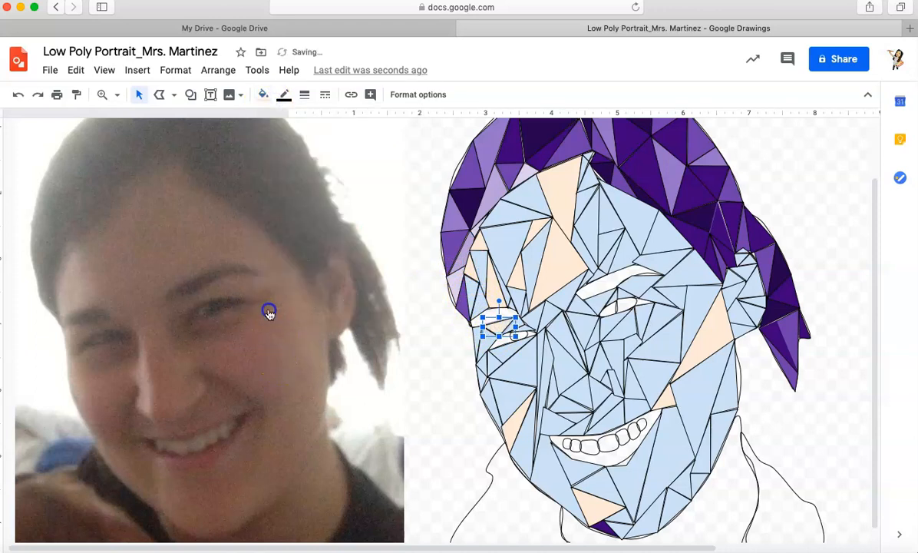
left_click(475, 337)
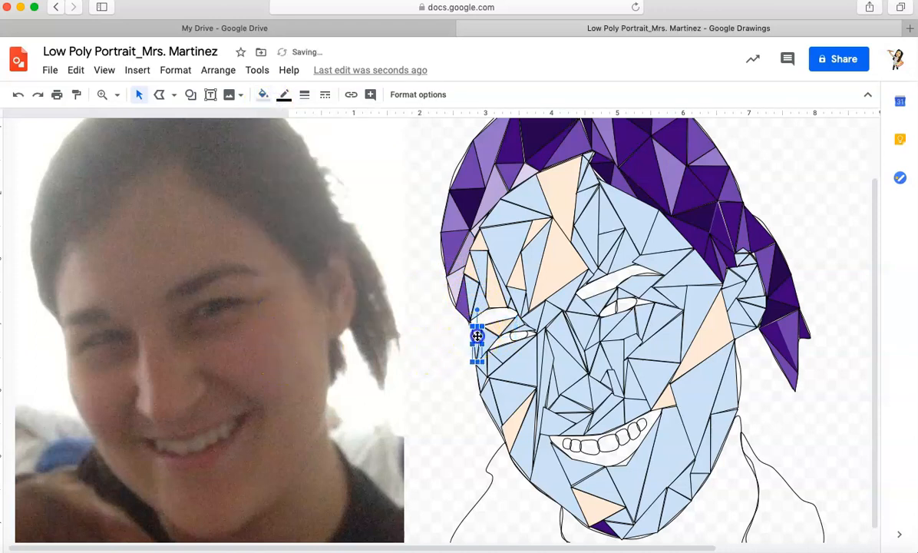
left_click(263, 95)
left_click(268, 312)
Fill the small face-edge triangle below the left eye and the triangle beside the top of the nose with custom pale peach
left_click(486, 376)
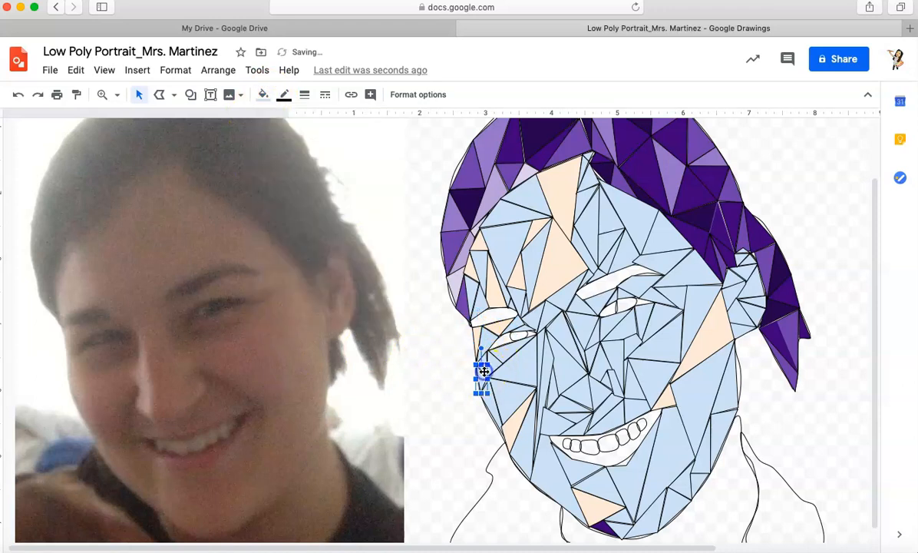
left_click(265, 95)
left_click(300, 310)
left_click(550, 317)
left_click(263, 95)
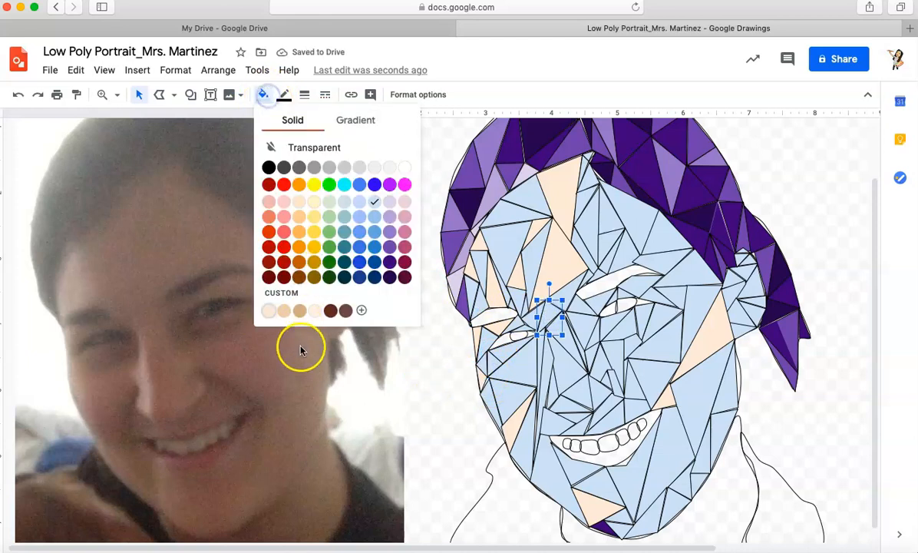
left_click(271, 310)
Fill the tall triangle to the right of the forehead's center with the custom pale peach
left_click(588, 216)
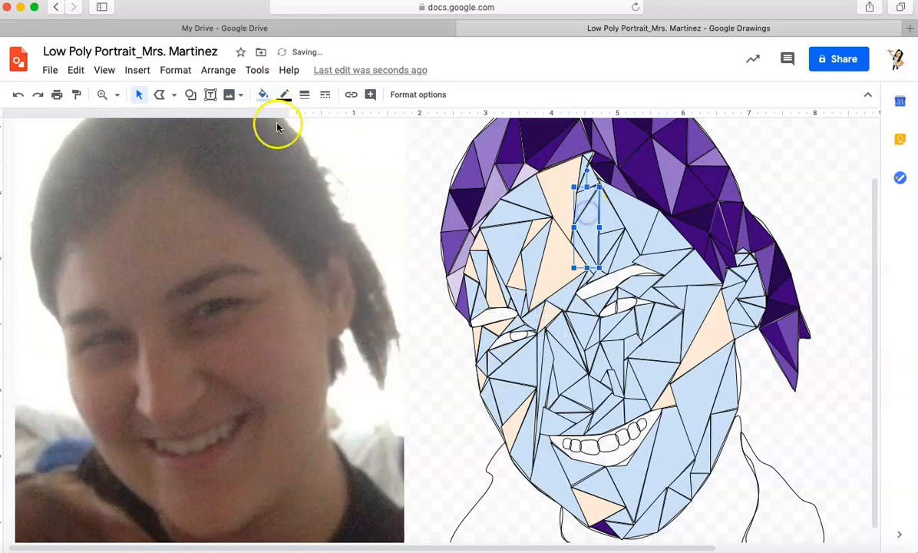
left_click(258, 94)
left_click(269, 297)
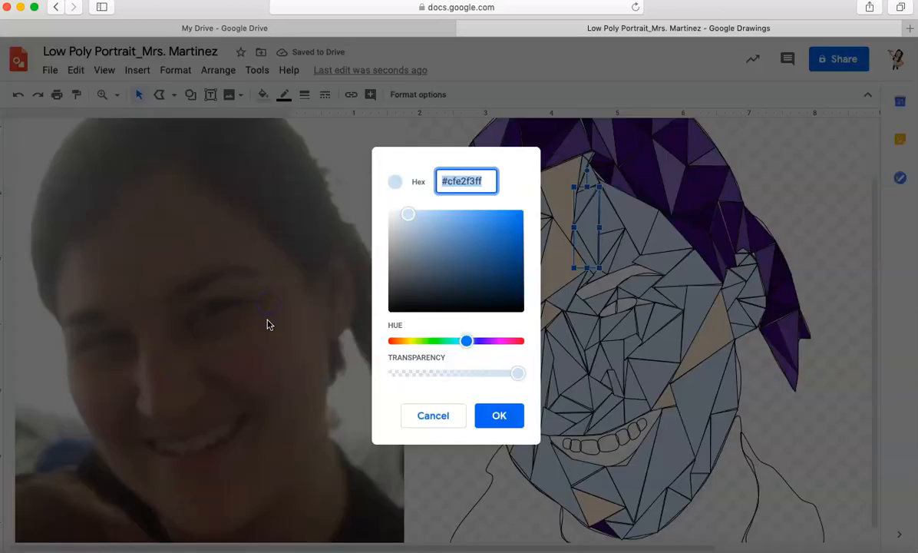
left_click(451, 421)
left_click(263, 95)
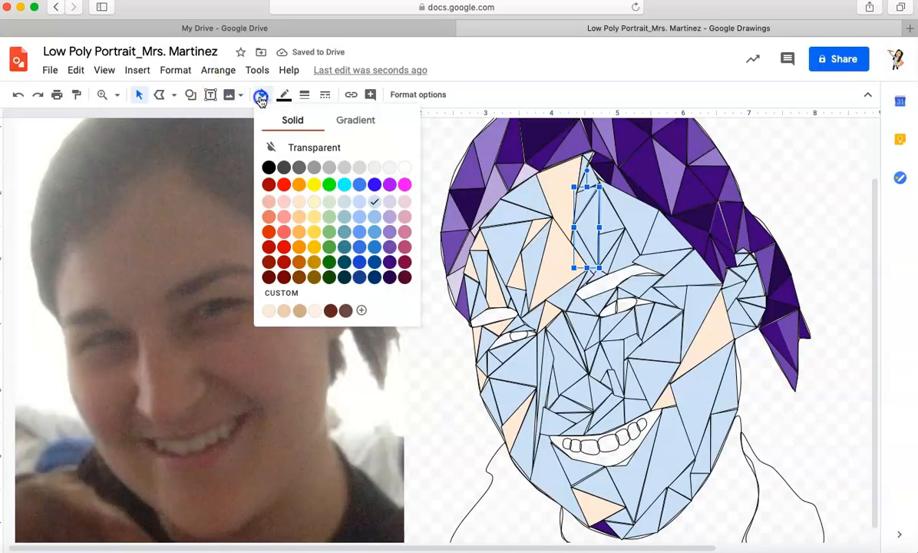
left_click(267, 318)
Fill the small triangle below the forehead's peak and the large triangle along the right hairline with custom pale peach
left_click(596, 178)
left_click(591, 179)
left_click(264, 94)
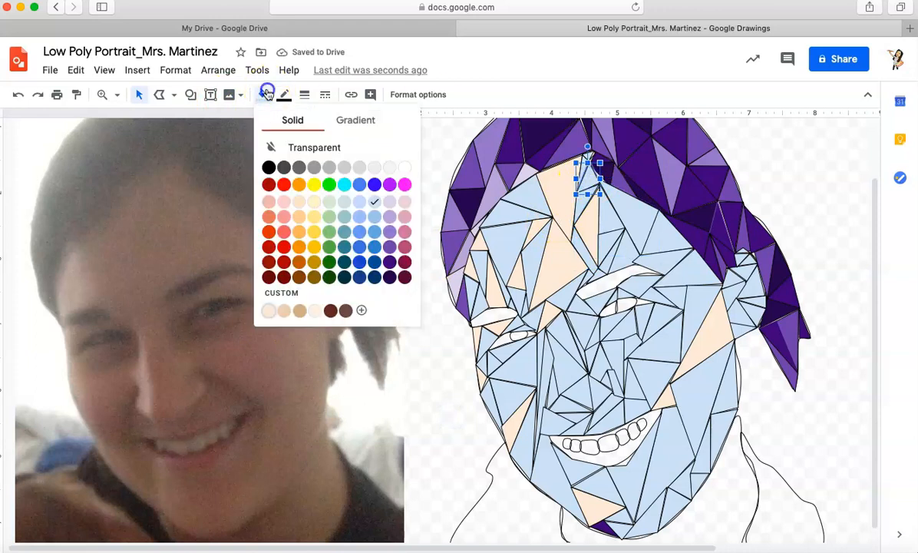
left_click(274, 312)
left_click(635, 225)
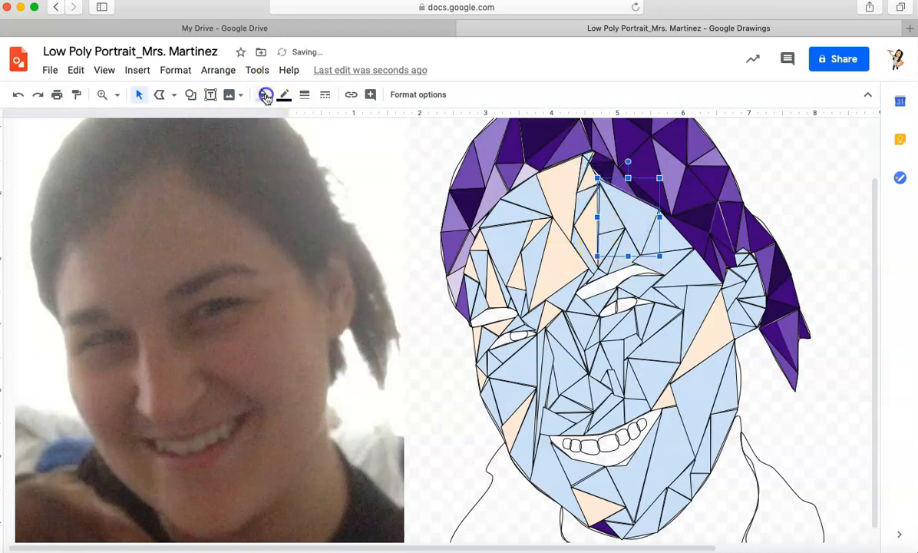
left_click(264, 95)
left_click(270, 311)
Fill a triangle above the middle of the right eyebrow and the piece above the eyebrow's outer end with custom pale peach
left_click(608, 254)
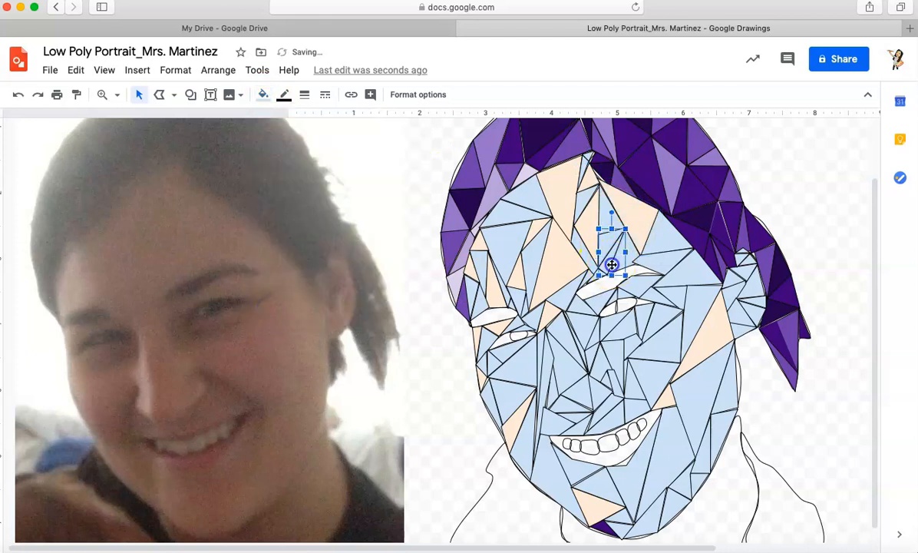
left_click(267, 95)
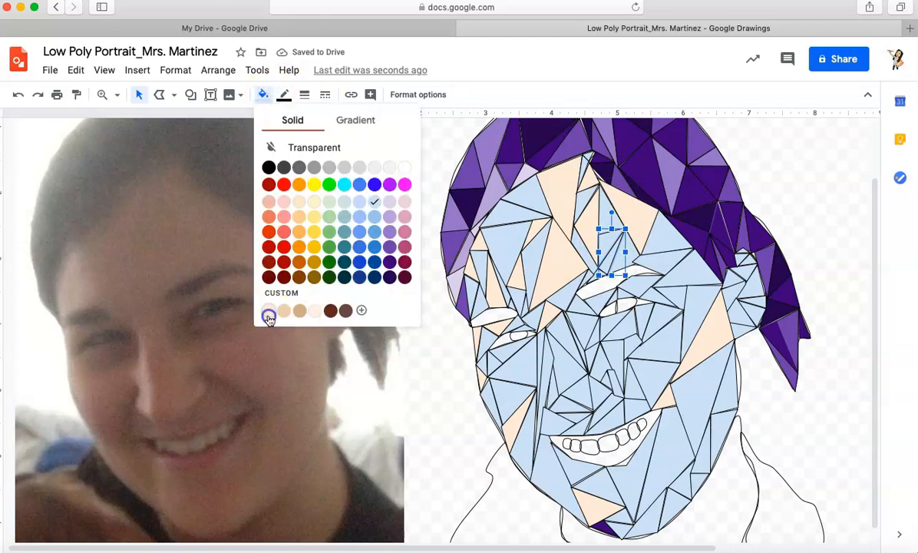
left_click(268, 312)
left_click(659, 263)
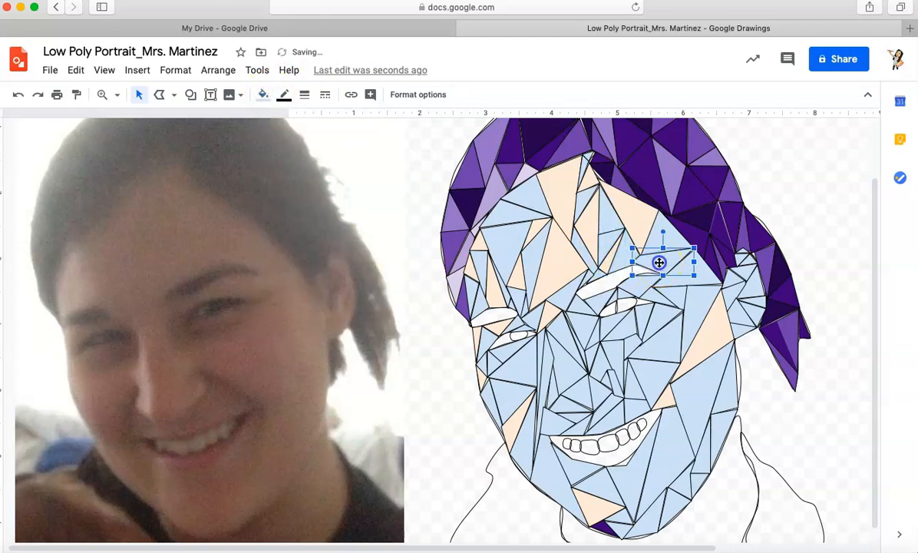
left_click(262, 94)
left_click(268, 311)
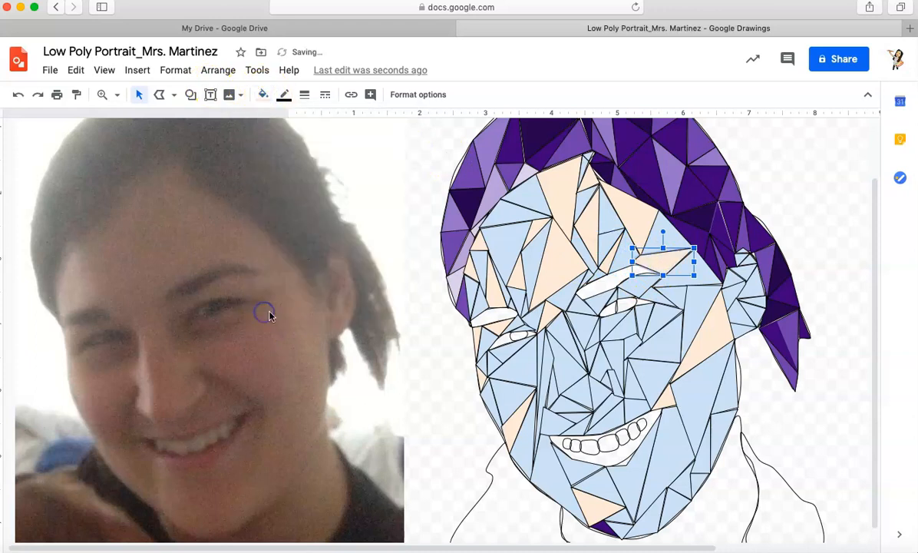
Fill the triangle at the right eye's outer corner and the nose-bridge triangle beside its inner corner with custom pale peach
left_click(701, 302)
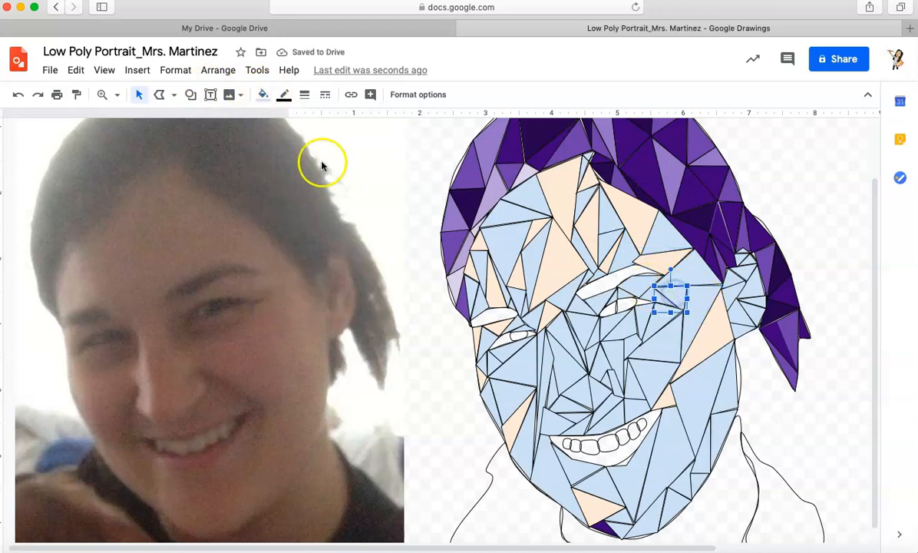
left_click(263, 96)
left_click(267, 310)
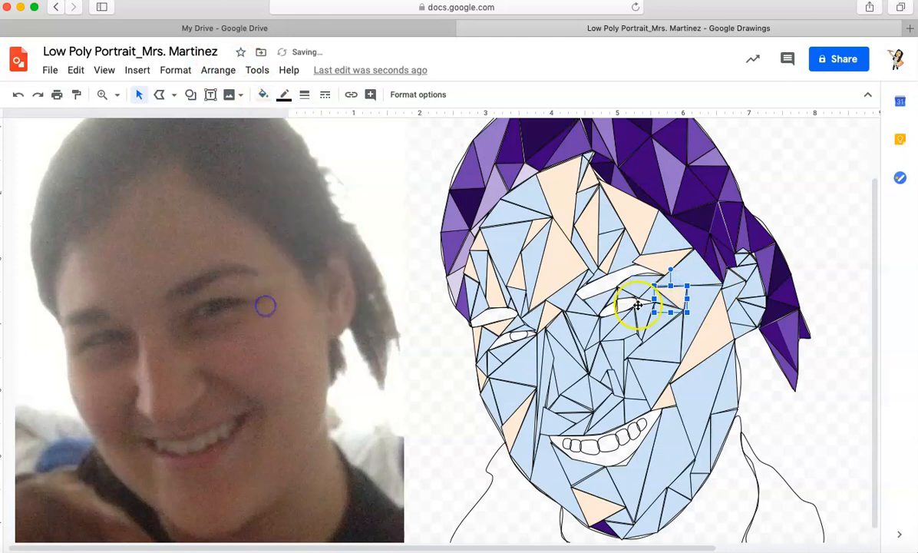
left_click(591, 323)
left_click(263, 95)
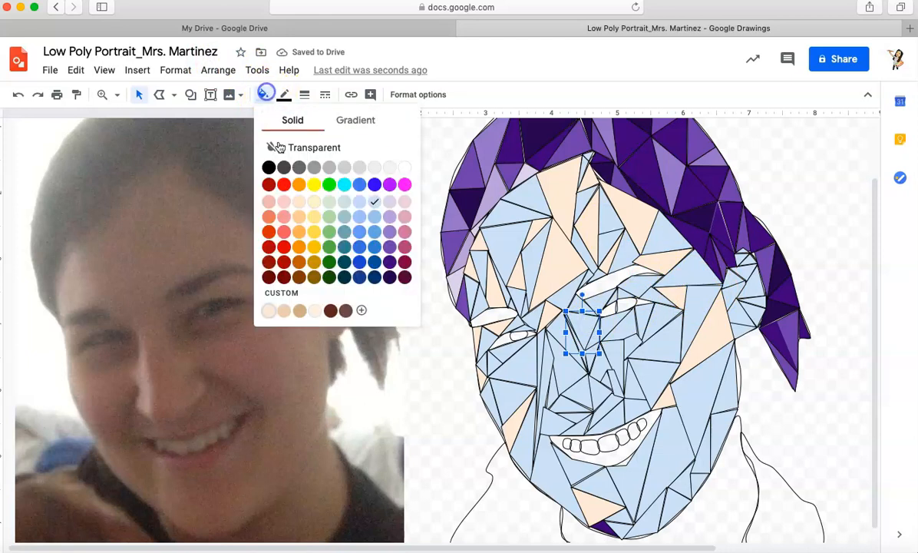
left_click(269, 309)
Fill the triangle directly below the right eye and the one below that eye's outer corner with custom pale peach
left_click(628, 331)
left_click(263, 94)
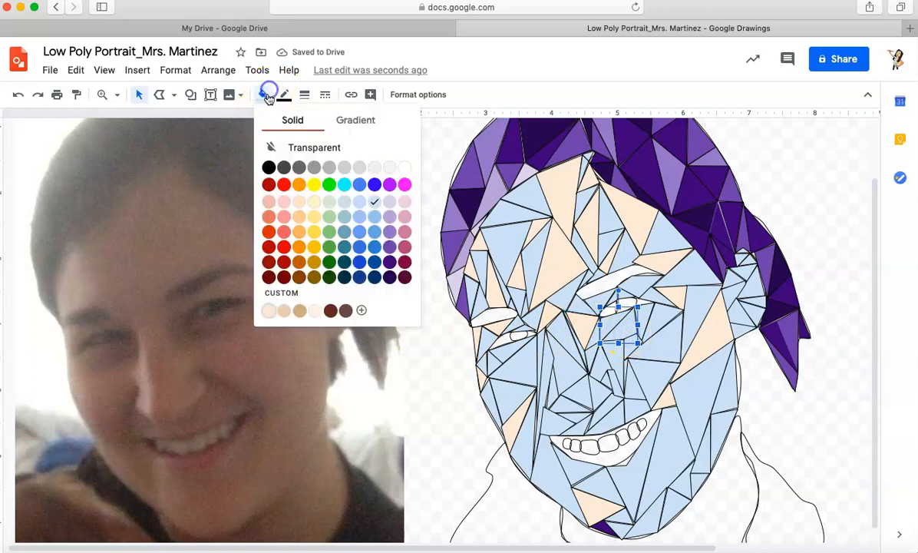
left_click(268, 311)
left_click(659, 316)
left_click(262, 95)
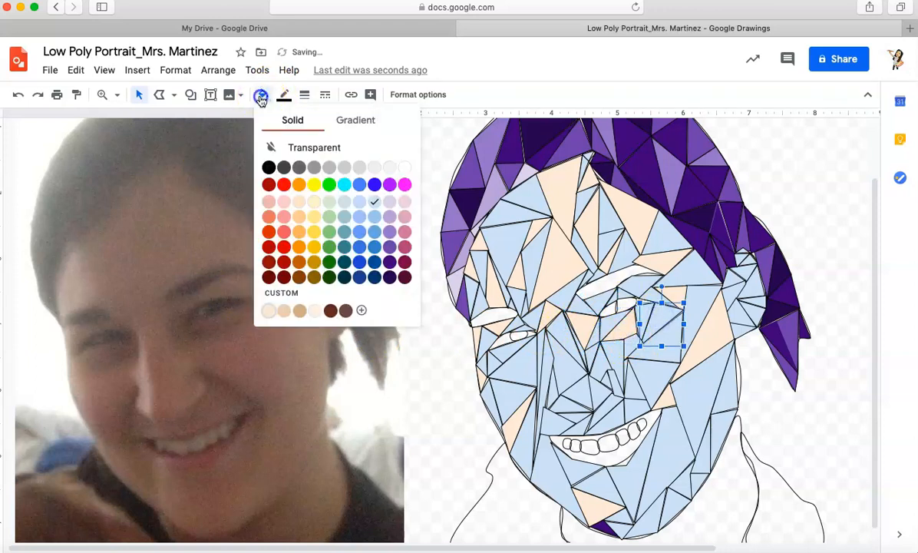
left_click(269, 310)
Fill the cheek triangle beside the right nostril and the small narrow triangle on the nose's right side with custom pale peach
left_click(632, 381)
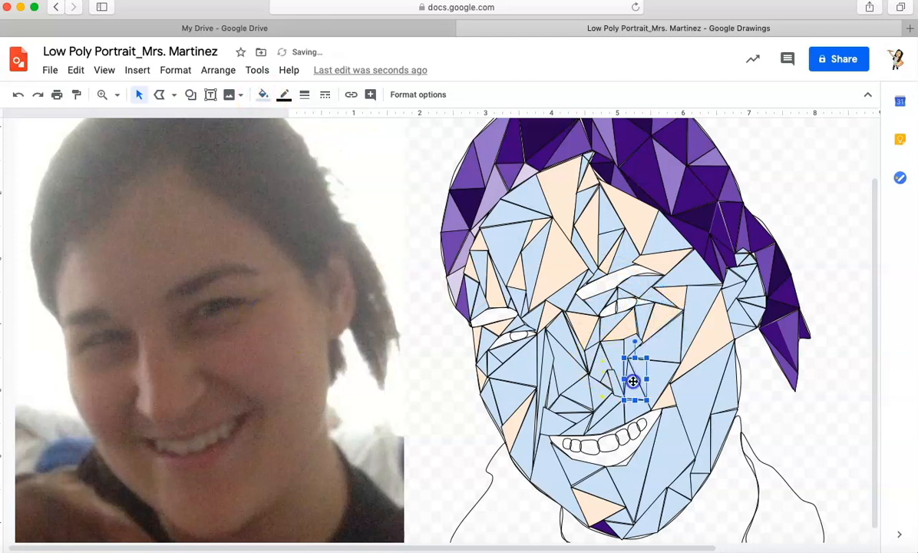
left_click(262, 95)
left_click(266, 314)
left_click(588, 360)
left_click(262, 95)
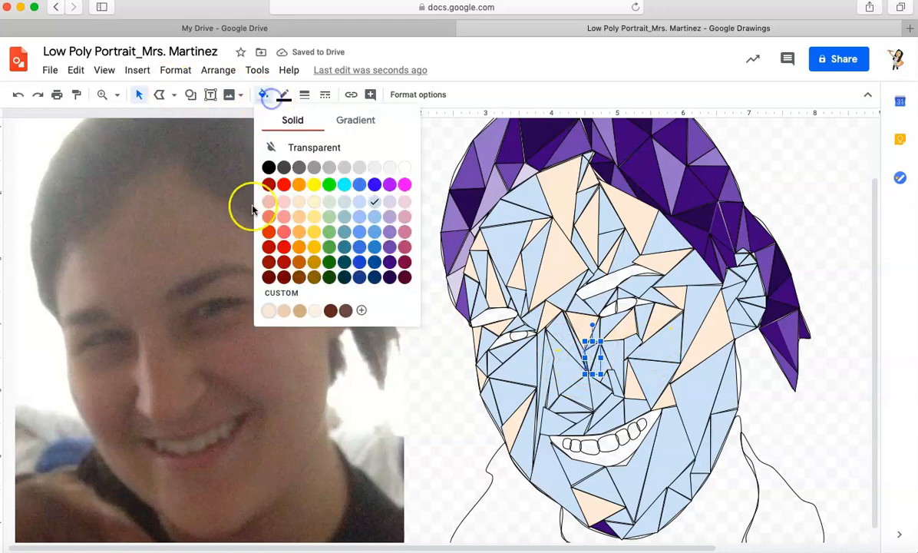
left_click(266, 310)
Fill the narrow right nostril piece and the large triangle along the nose's left side with custom pale peach
left_click(618, 401)
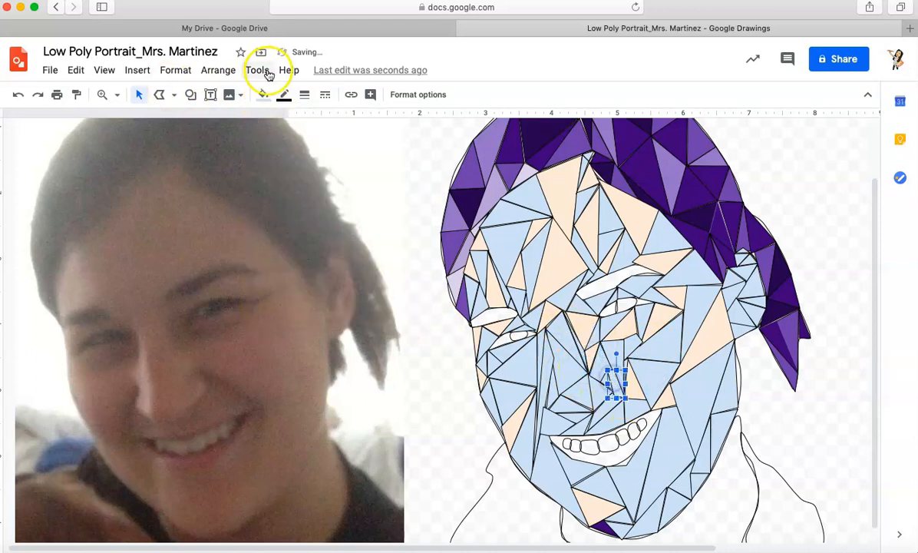
left_click(263, 94)
left_click(262, 311)
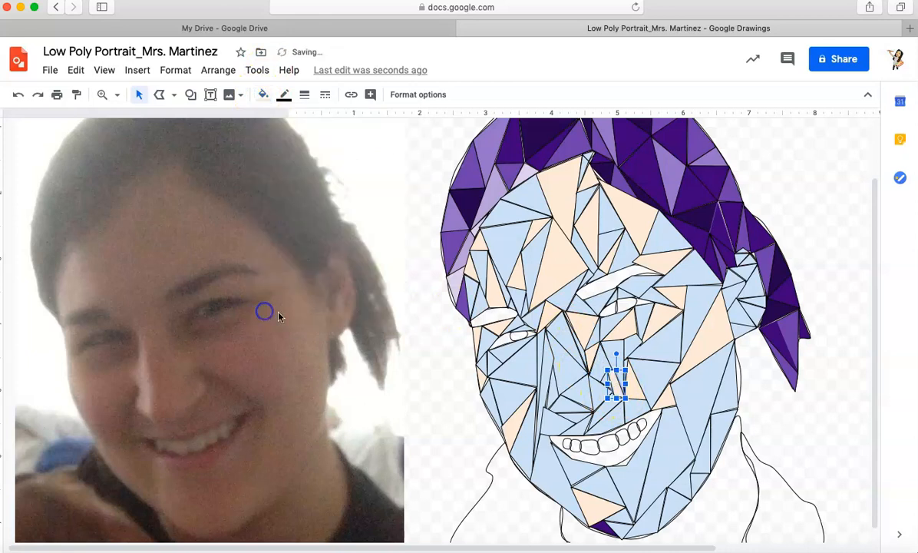
left_click(564, 367)
left_click(263, 94)
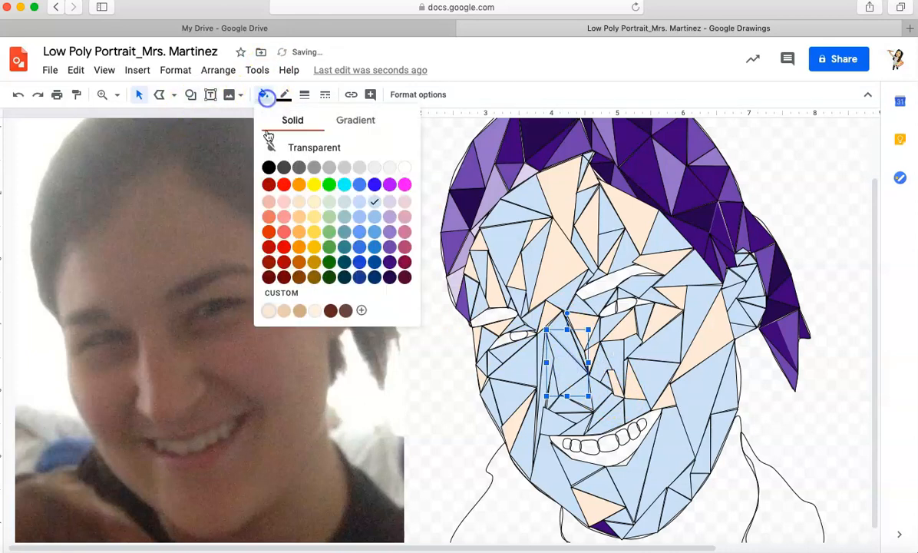
left_click(271, 309)
Fill the flat triangle at the base of the nose and the triangle directly below the left eye with custom pale peach
left_click(573, 413)
left_click(259, 95)
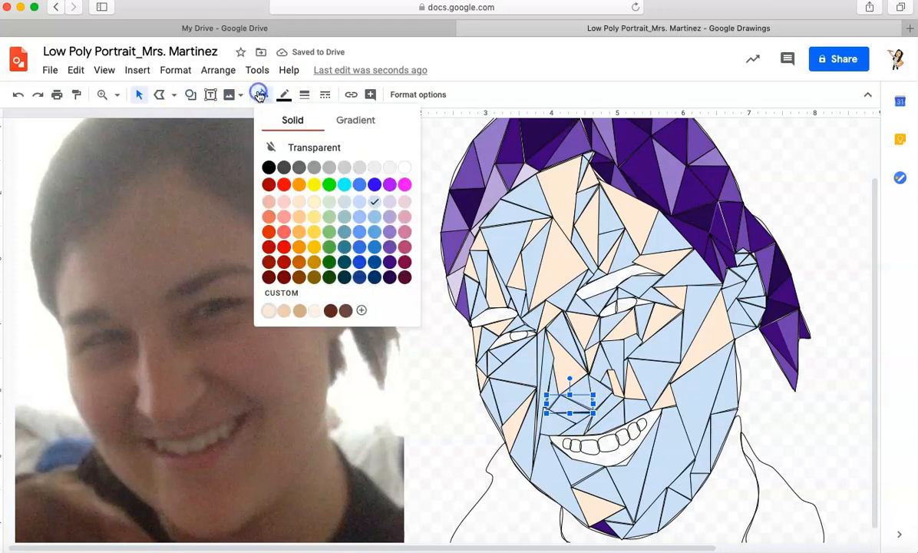
left_click(269, 309)
left_click(495, 352)
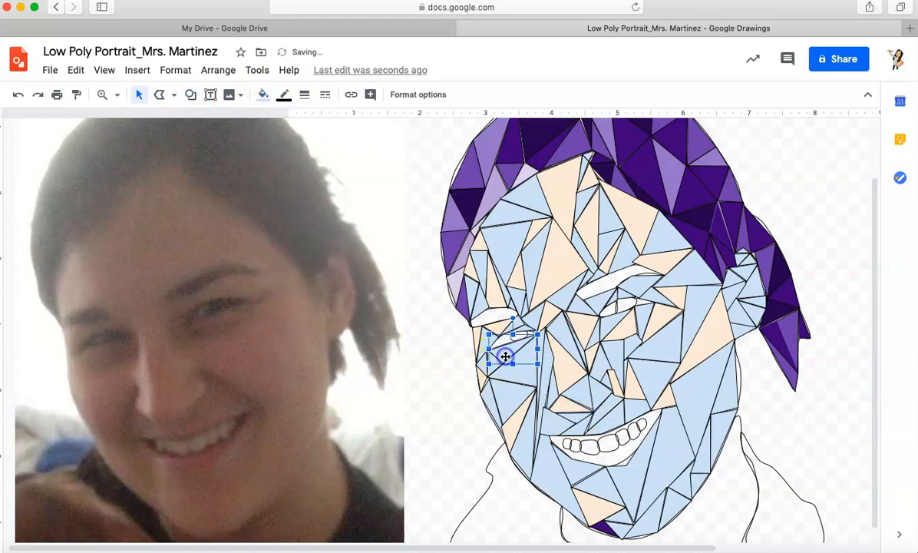
left_click(261, 94)
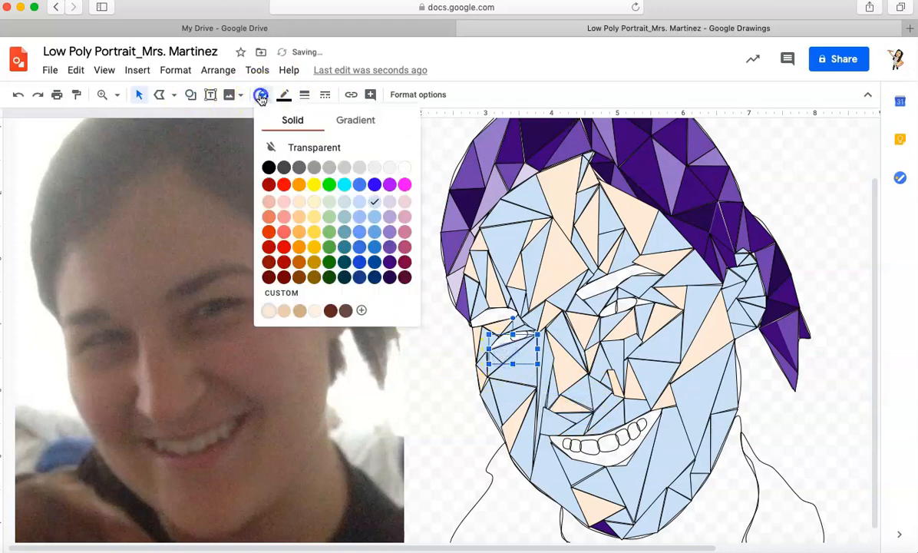
left_click(268, 310)
Fill the long sliver running down left of the nose and the large jaw triangle below the mouth's left corner with custom pale peach
left_click(543, 381)
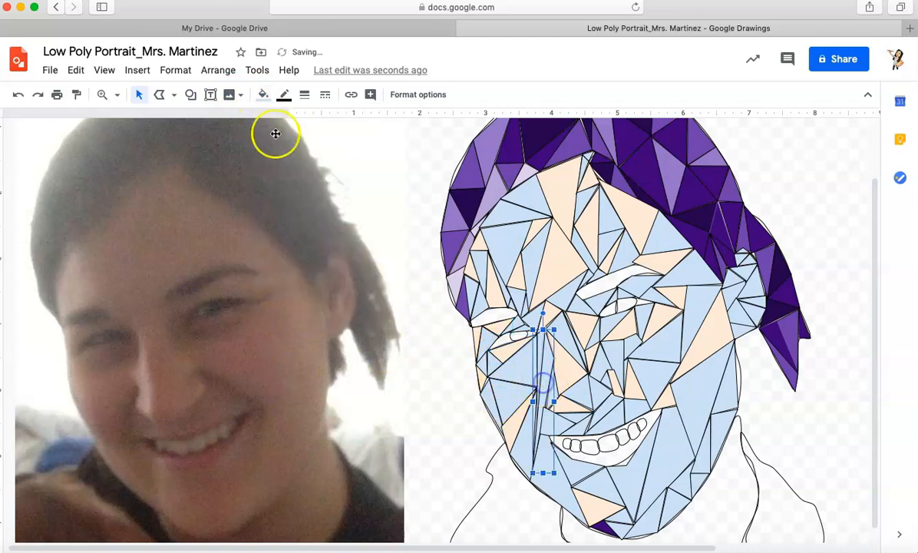
left_click(261, 94)
left_click(269, 311)
left_click(549, 486)
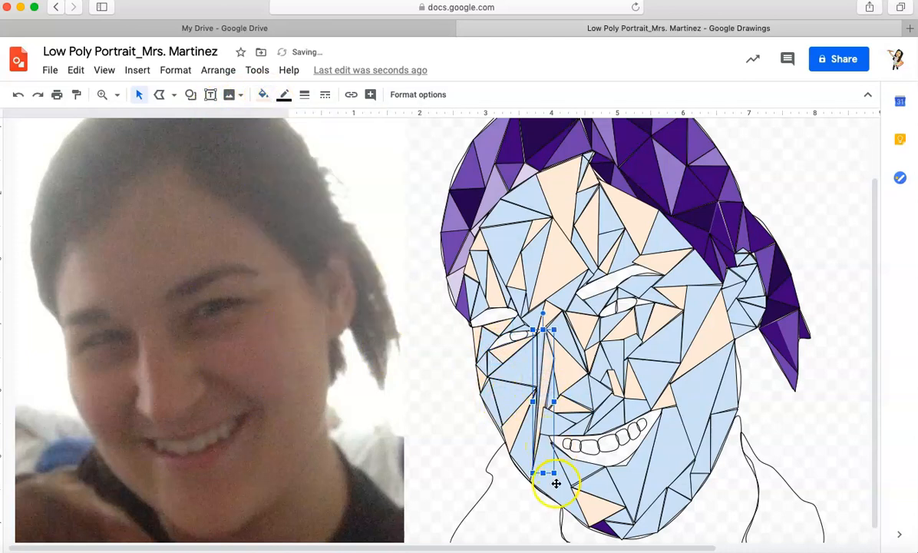
left_click(262, 95)
left_click(269, 311)
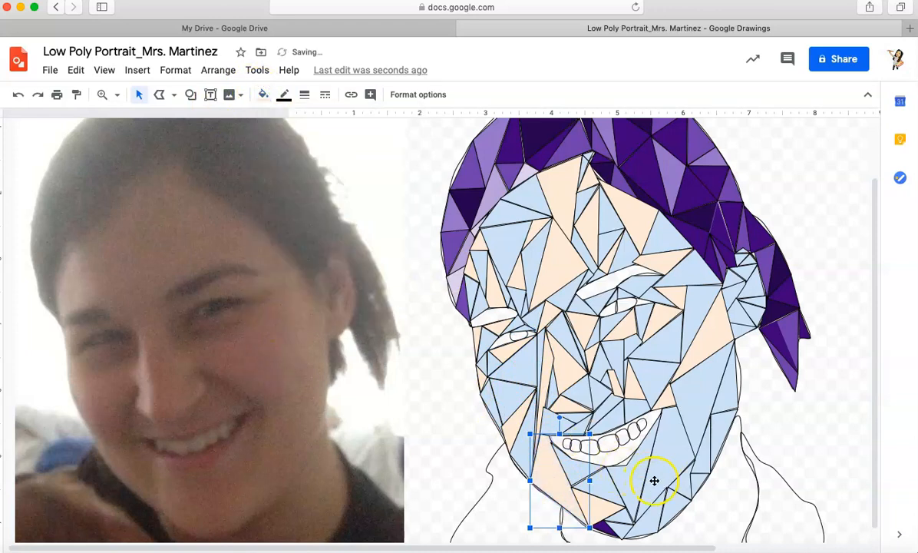
Fill the triangle at the chin's bottom edge and two triangles along the right jawline with custom pale peach
left_click(655, 523)
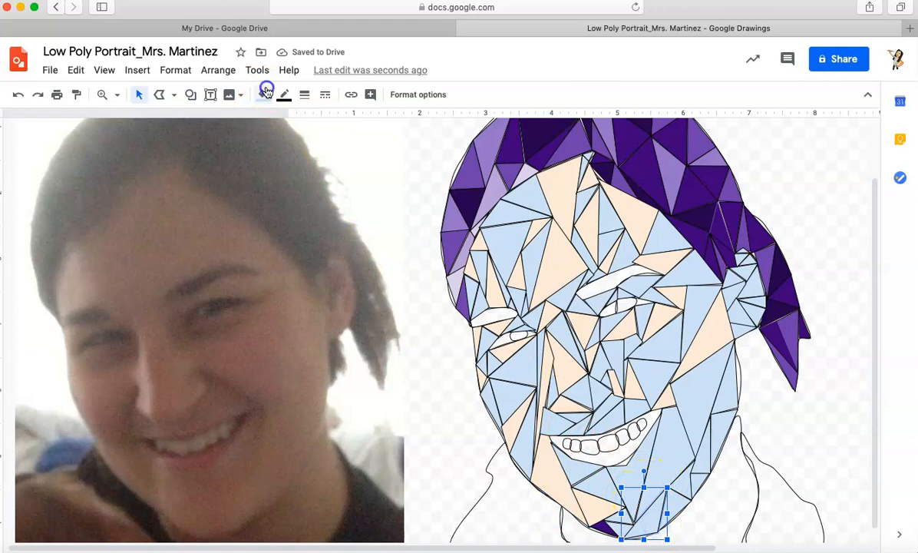
left_click(262, 94)
left_click(268, 312)
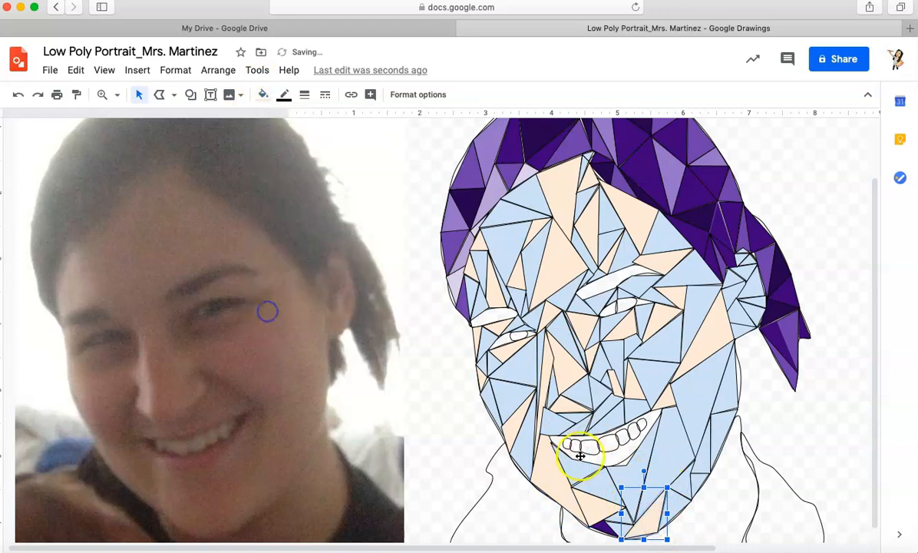
left_click(682, 485)
left_click(261, 95)
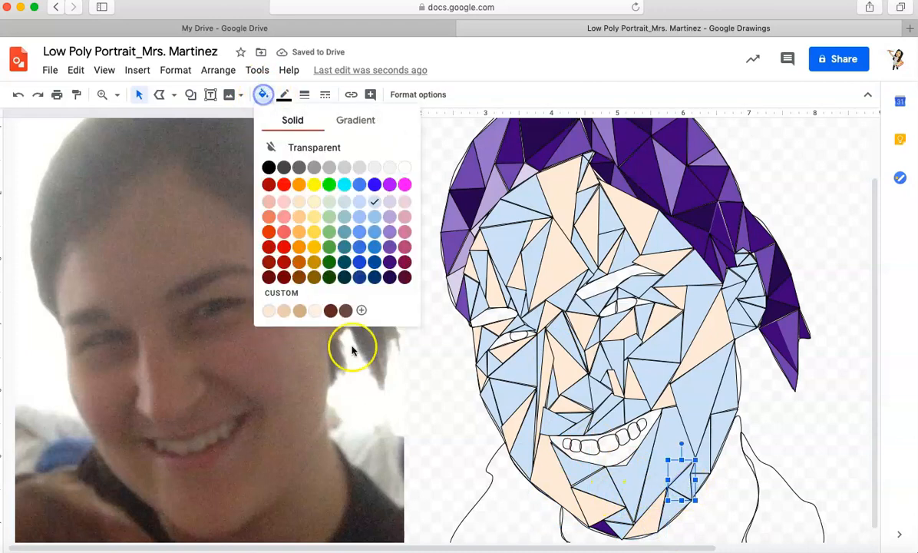
left_click(268, 310)
left_click(722, 440)
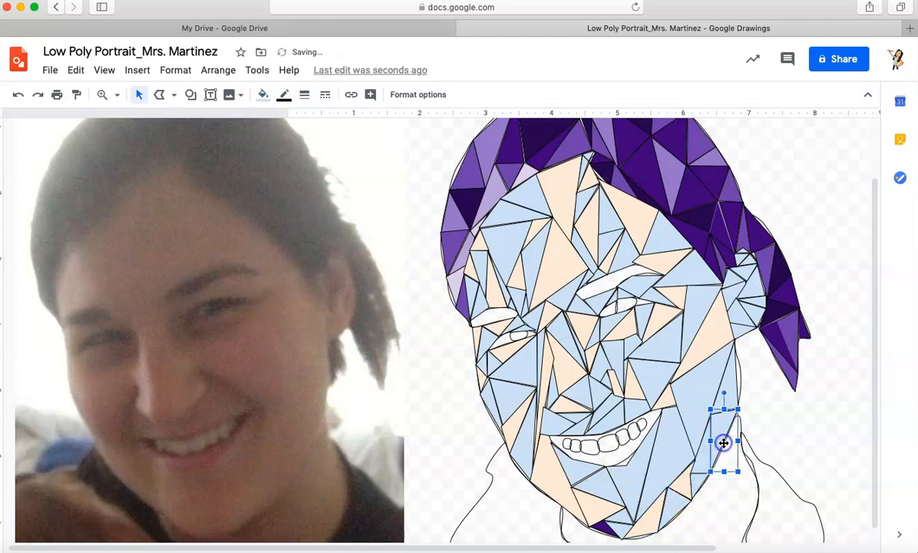
left_click(262, 94)
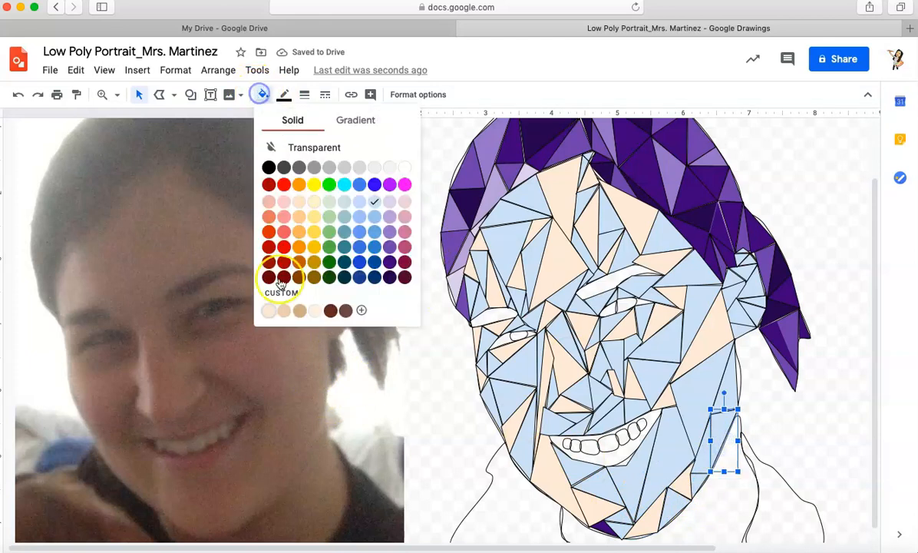
left_click(268, 310)
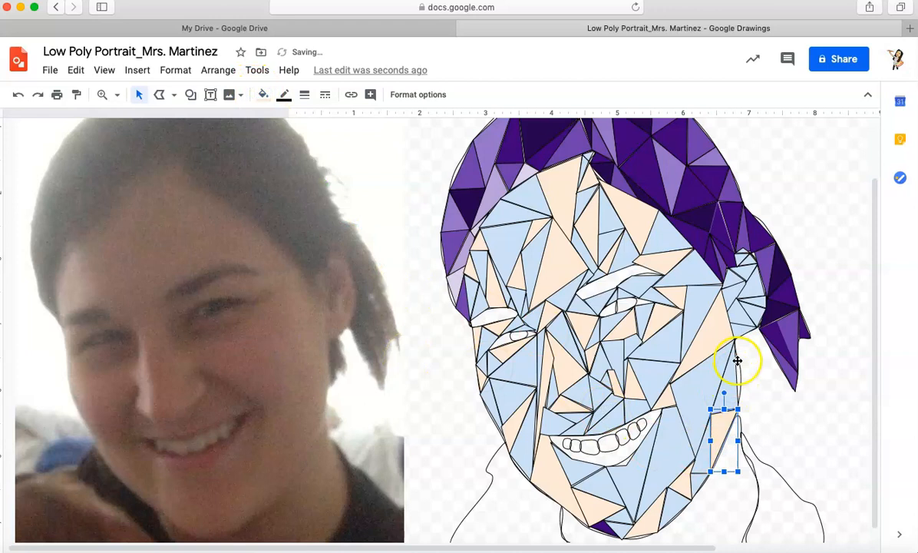
Fill the ear's lower triangle, its upper outer triangle and the small piece at its tip with custom pale peach
left_click(755, 318)
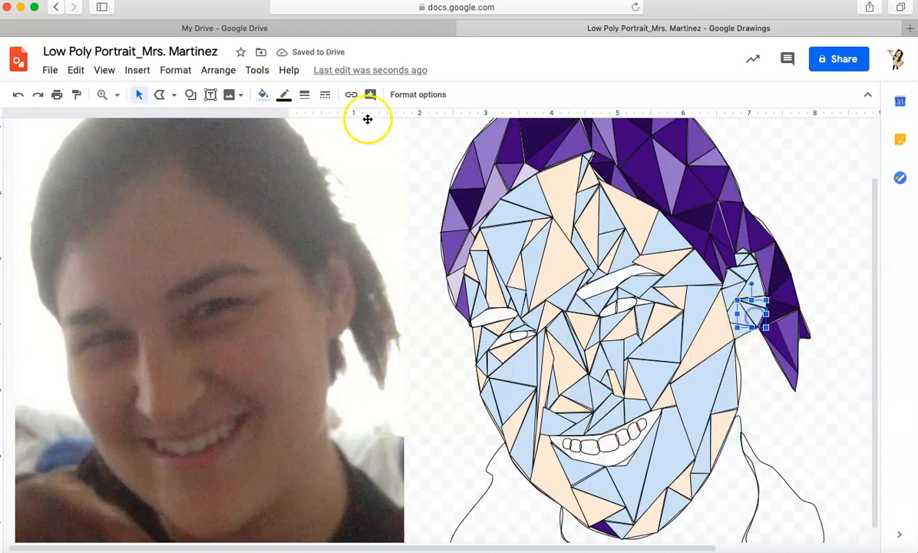
left_click(262, 95)
left_click(270, 311)
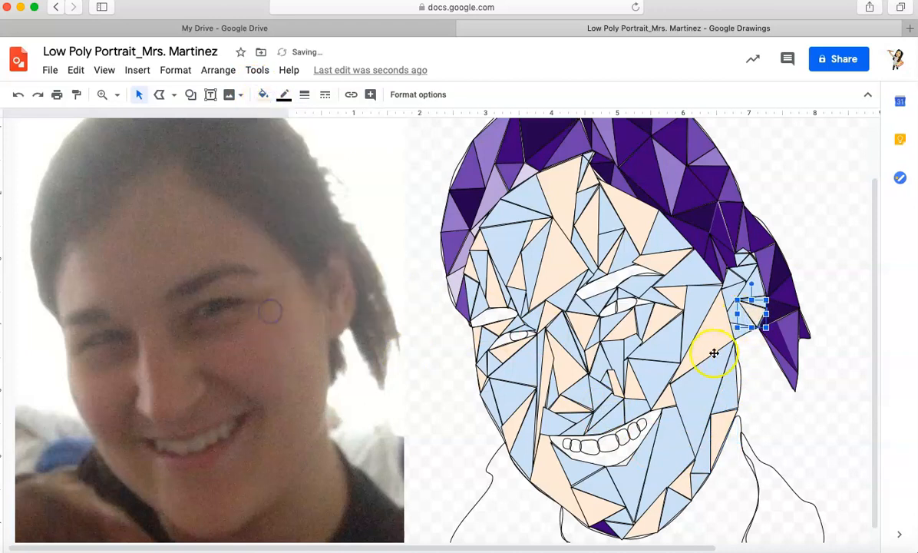
left_click(758, 285)
left_click(262, 94)
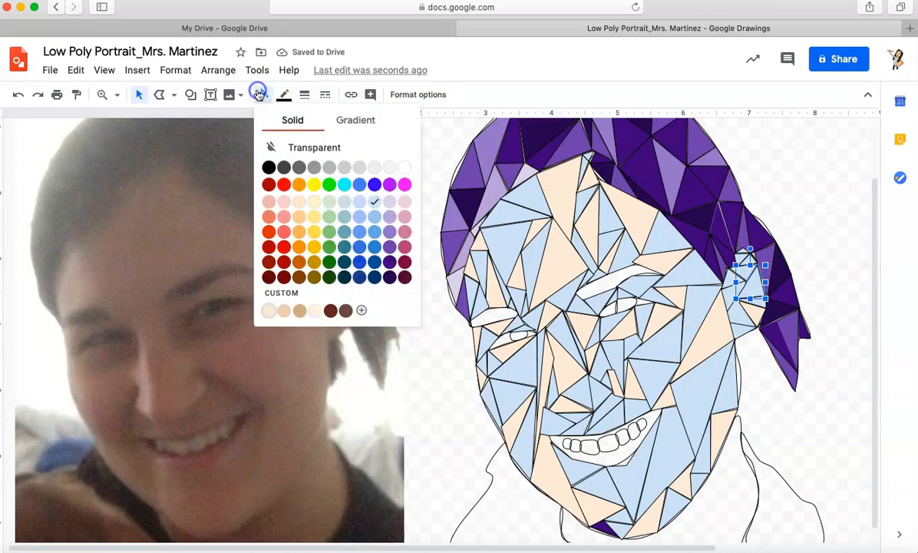
left_click(269, 311)
left_click(745, 261)
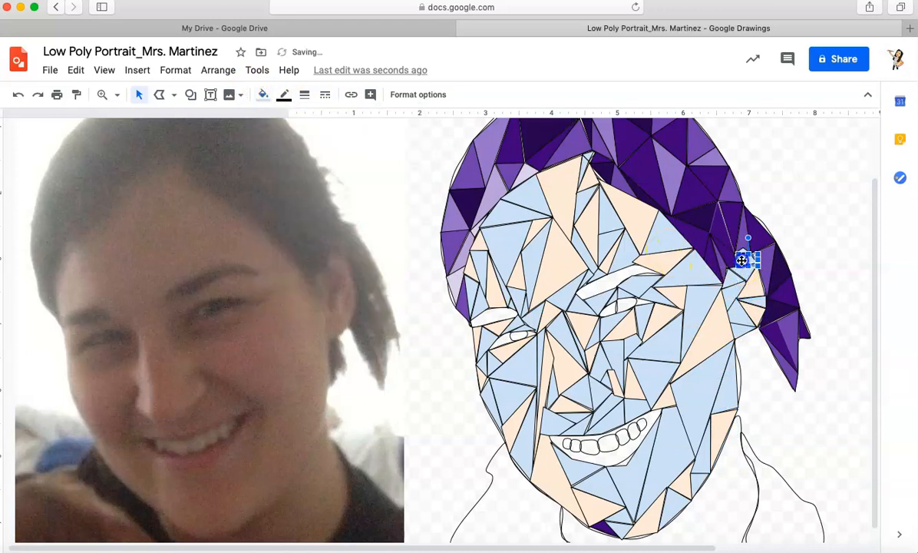
left_click(263, 93)
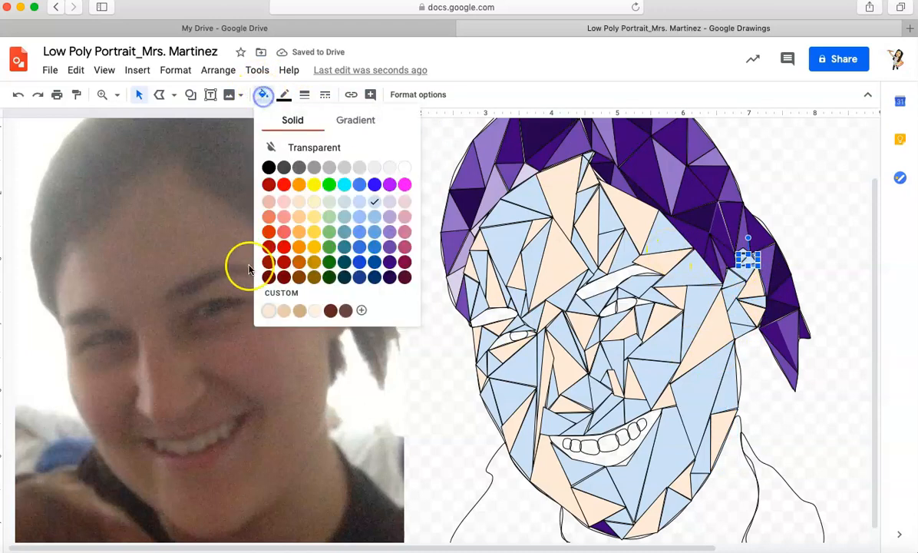
left_click(269, 311)
Fill the piece between the right eye and eyebrow and the triangle on the nose tip's right side with custom pale peach
left_click(631, 280)
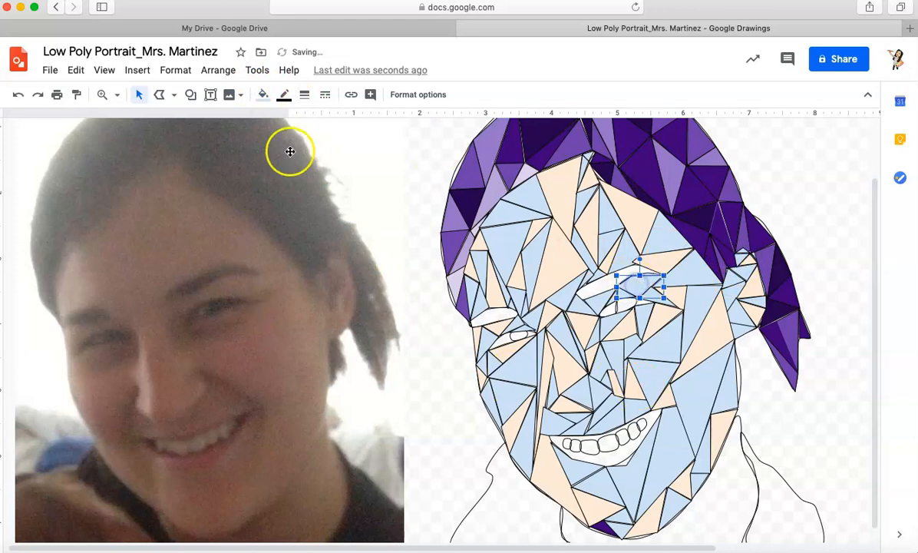
left_click(262, 94)
left_click(269, 310)
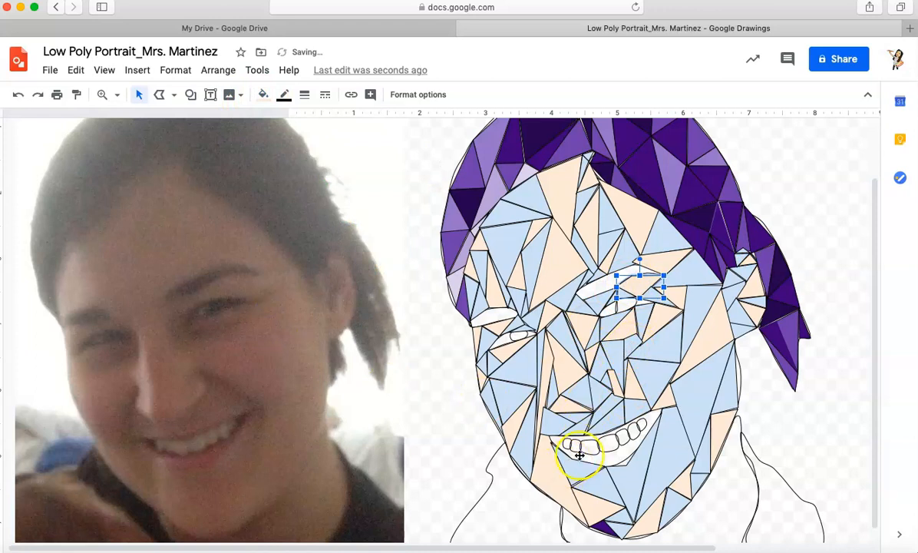
left_click(602, 394)
left_click(262, 94)
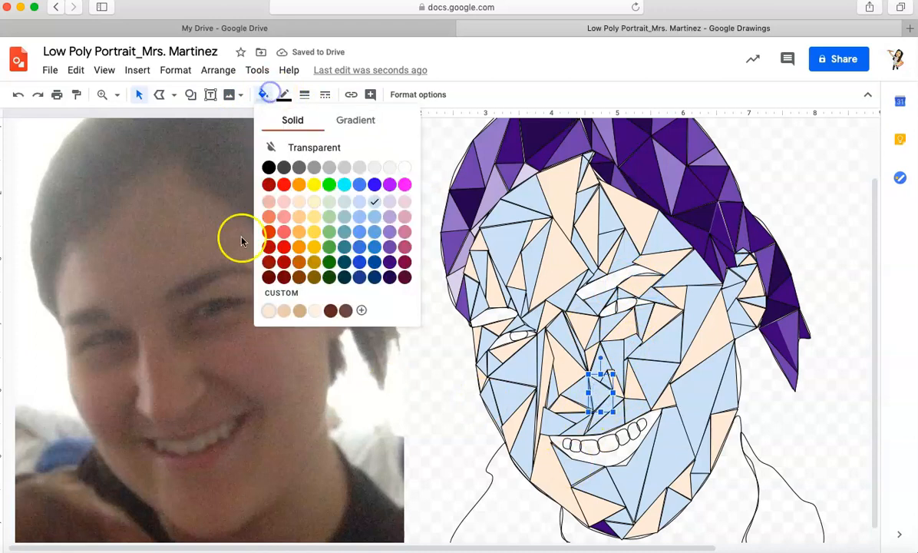
left_click(268, 311)
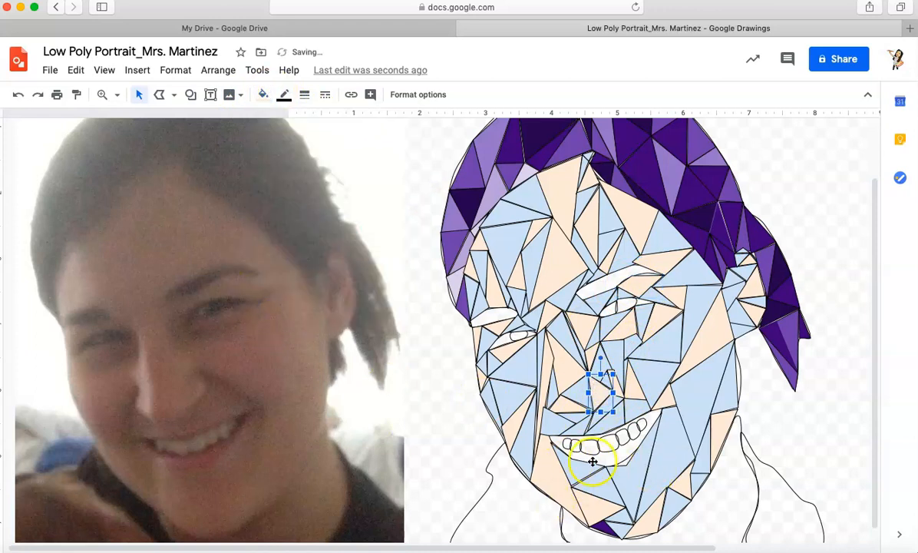
Fill the tall chin triangle below the mouth's right half and the wide triangle on the left forehead with custom pale peach
left_click(623, 489)
left_click(263, 93)
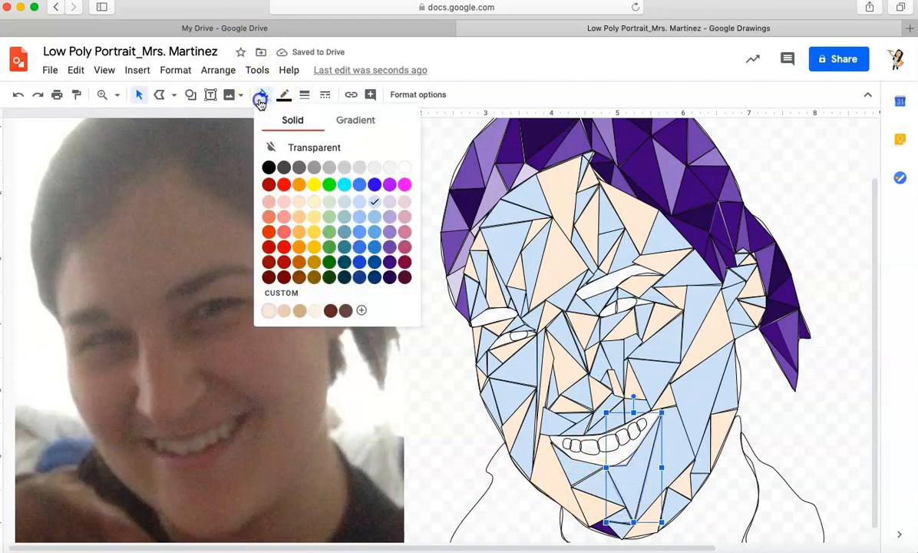
left_click(269, 310)
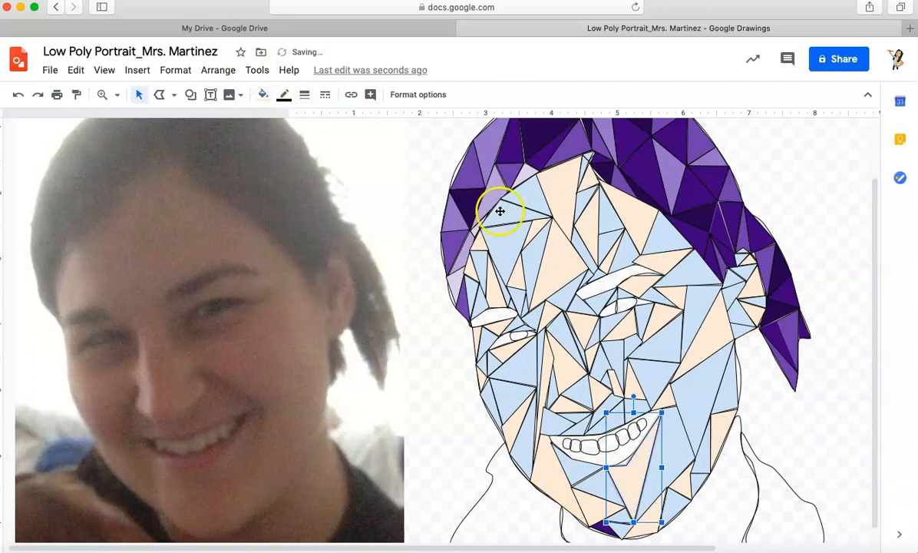
left_click(528, 194)
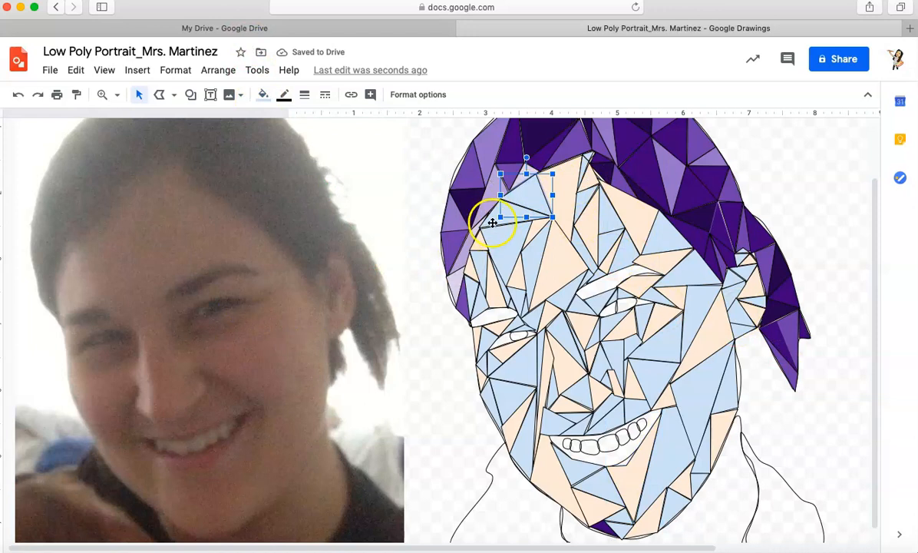
left_click(262, 93)
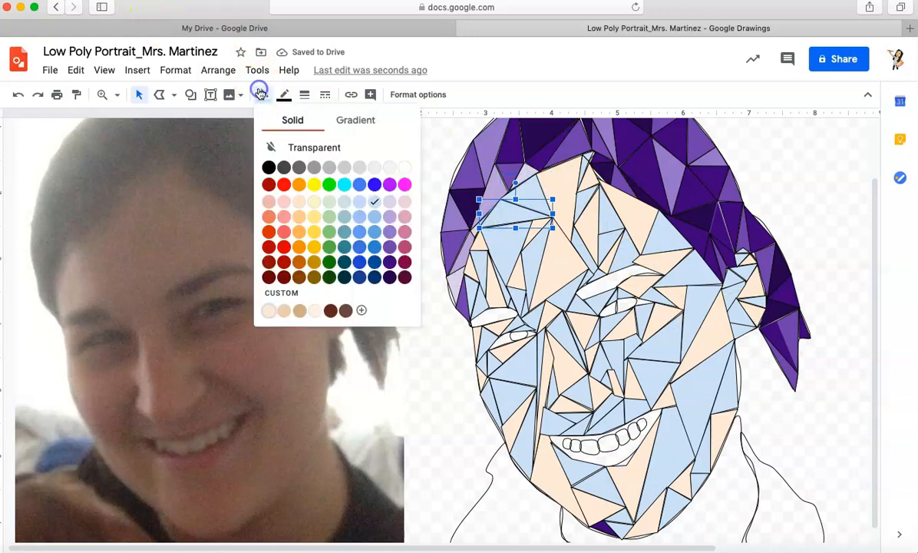
left_click(268, 310)
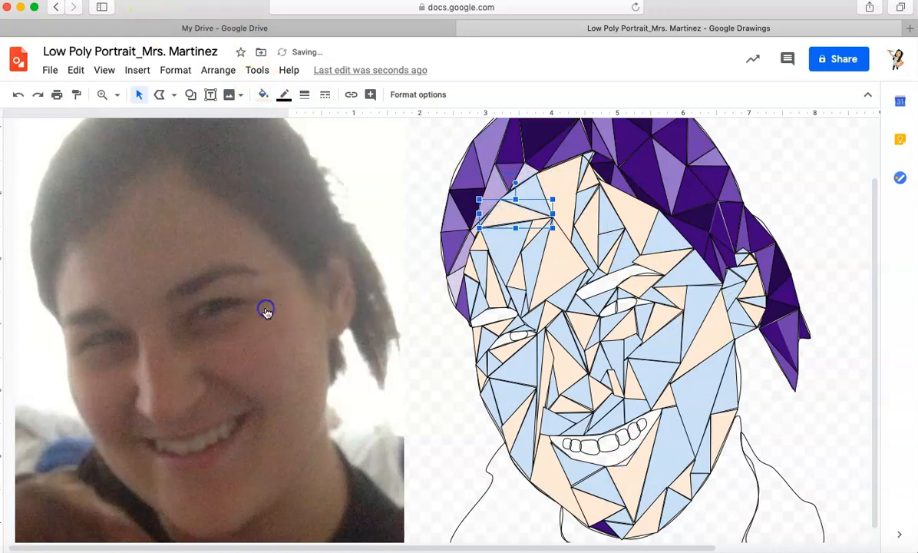
Fill the hairline triangle above the right eyebrow's outer end with the custom light tan
left_click(673, 235)
left_click(263, 94)
left_click(284, 311)
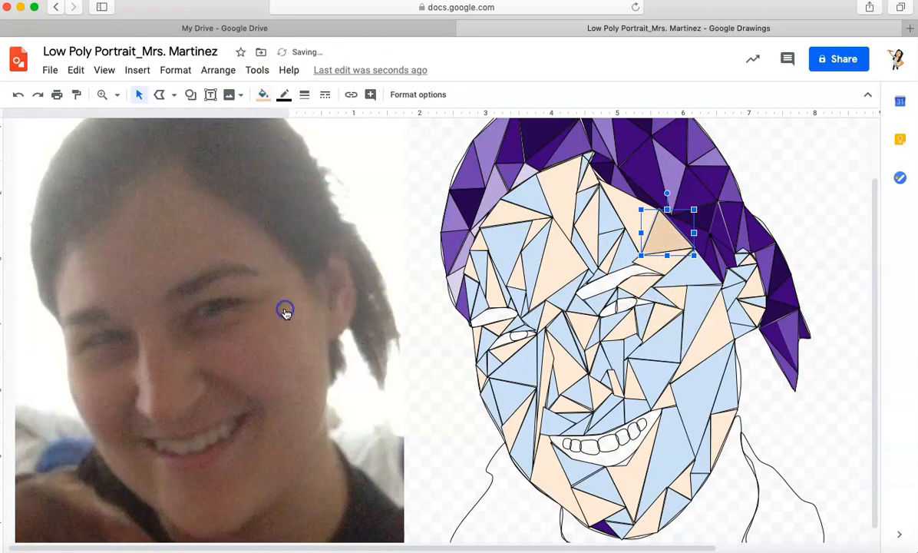
Fill the small triangle at the upper middle of the forehead and the left hairline triangle with the custom light tan
left_click(585, 204)
left_click(263, 94)
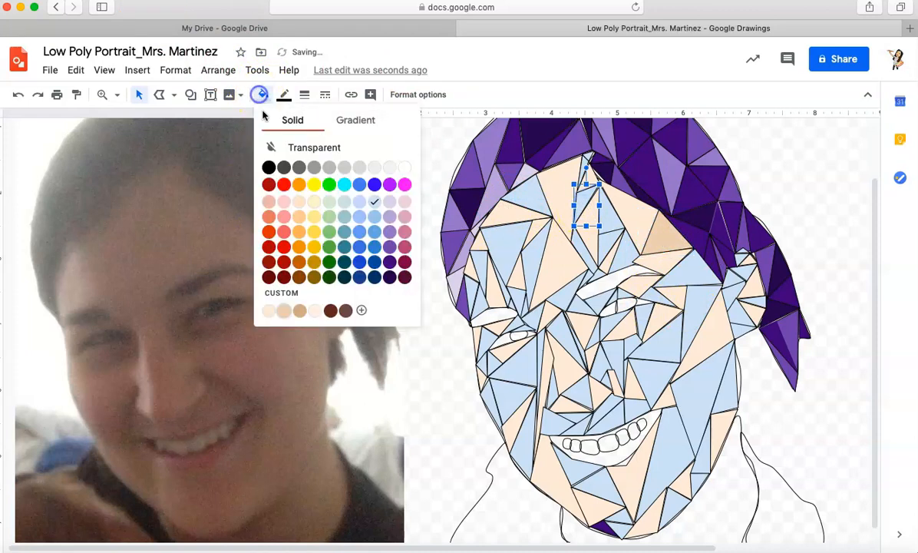
left_click(282, 311)
left_click(526, 190)
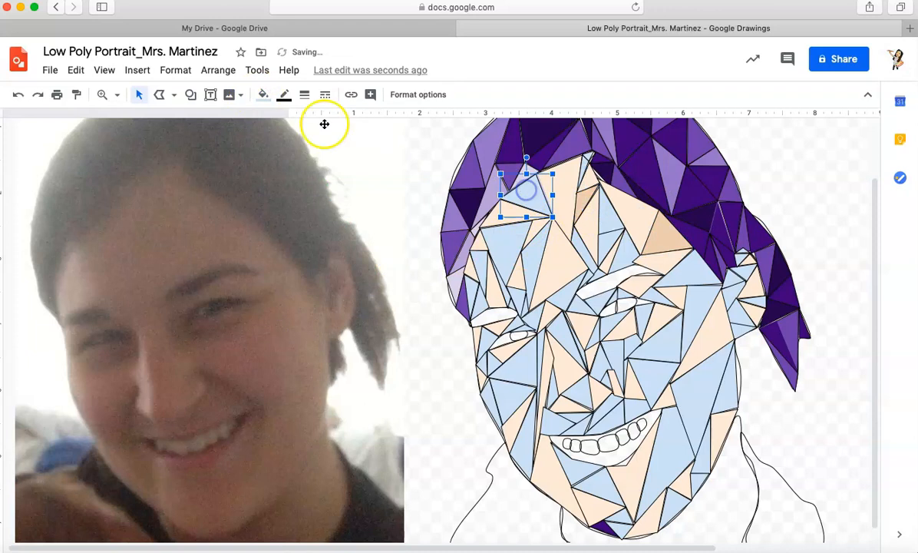
left_click(263, 93)
left_click(283, 311)
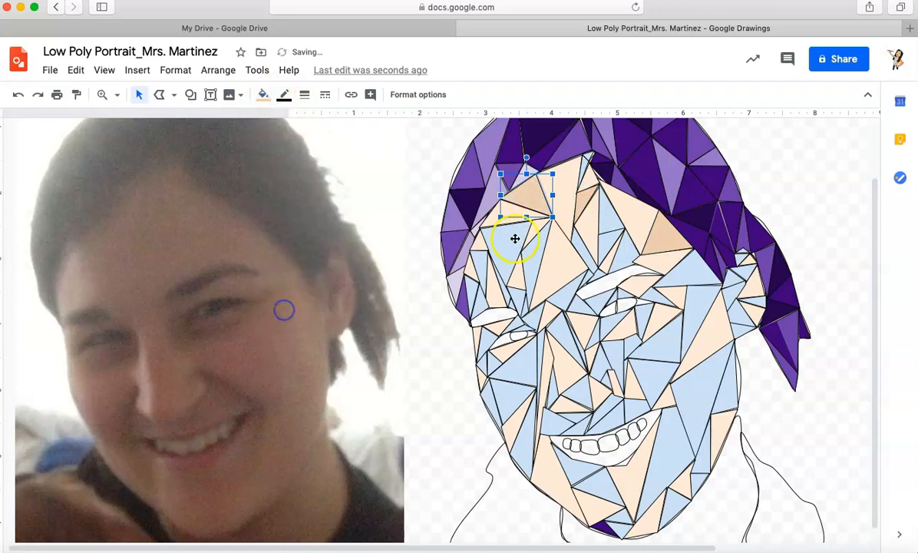
Fill the large downward-pointing triangle on the left forehead and the small one above the right eyebrow's inner half with custom light tan
left_click(513, 238)
left_click(262, 94)
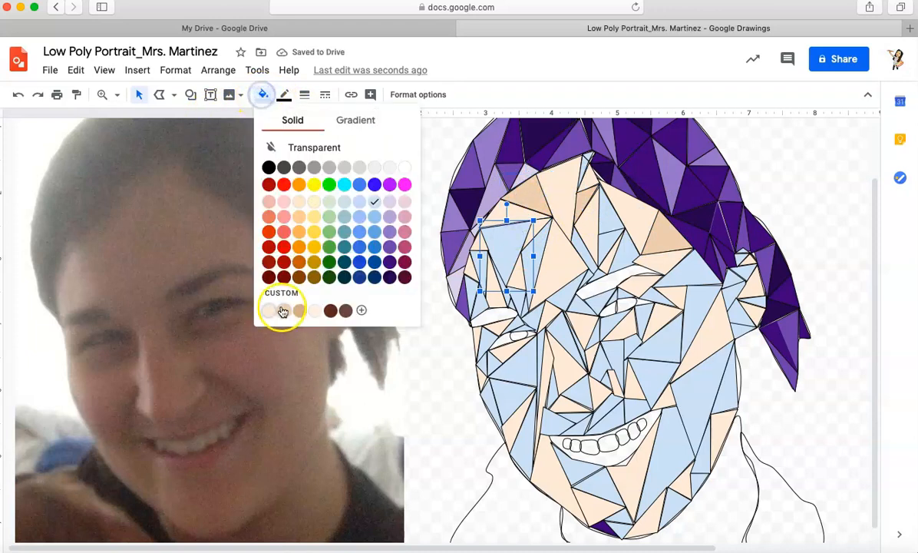
left_click(282, 311)
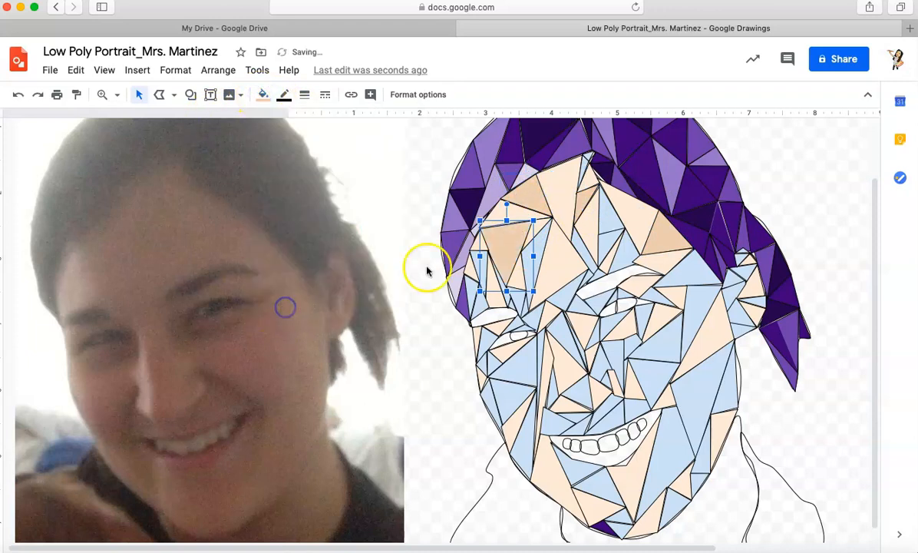
left_click(539, 254)
left_click(610, 241)
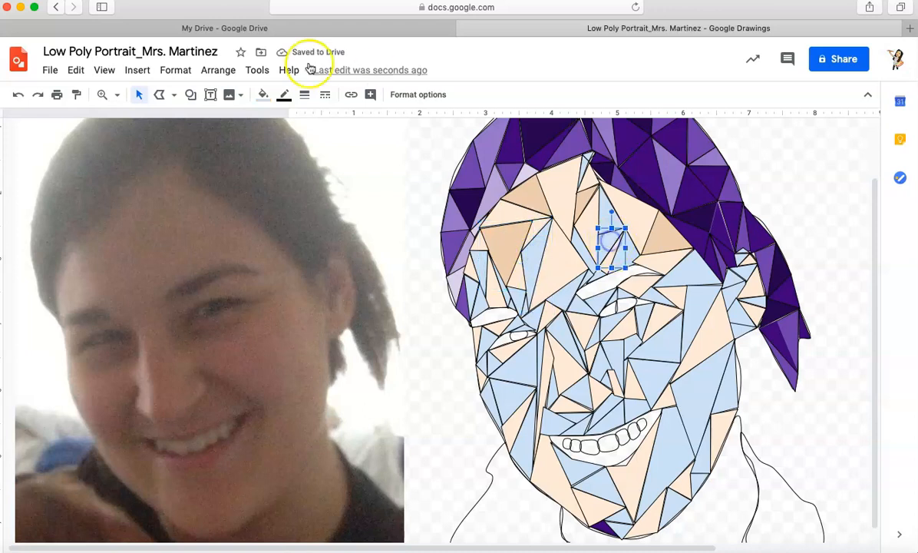
left_click(262, 94)
left_click(284, 312)
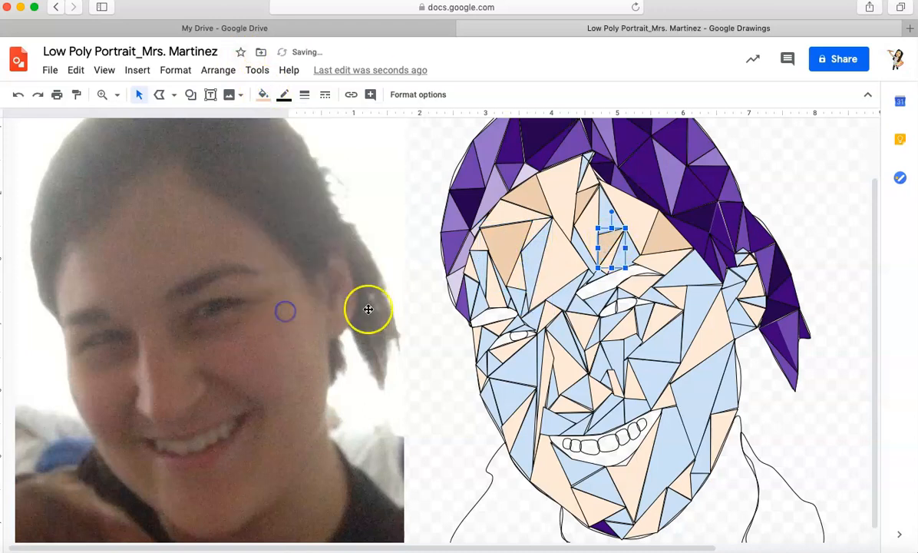
Fill the small triangle above the left eyebrow's inner end and the narrow left temple triangle beside the hair with custom light tan
left_click(506, 294)
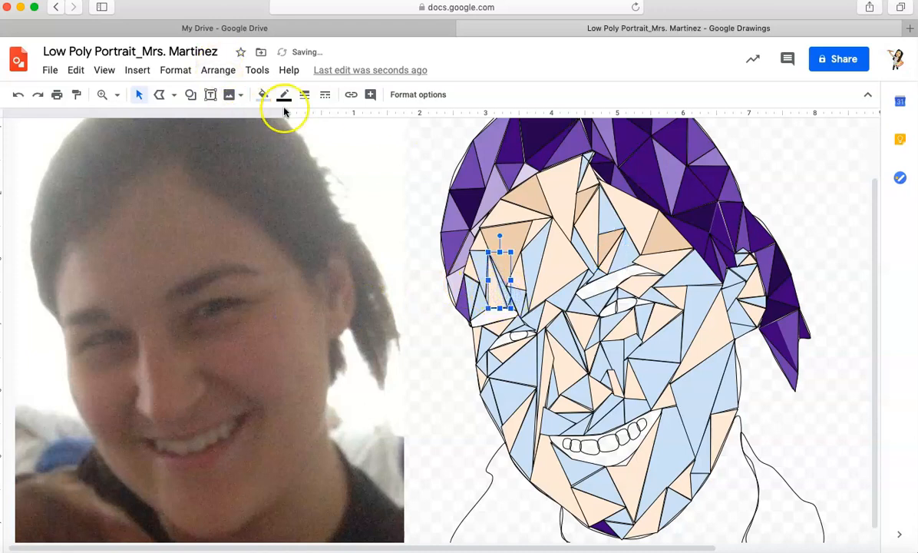
left_click(519, 296)
left_click(261, 94)
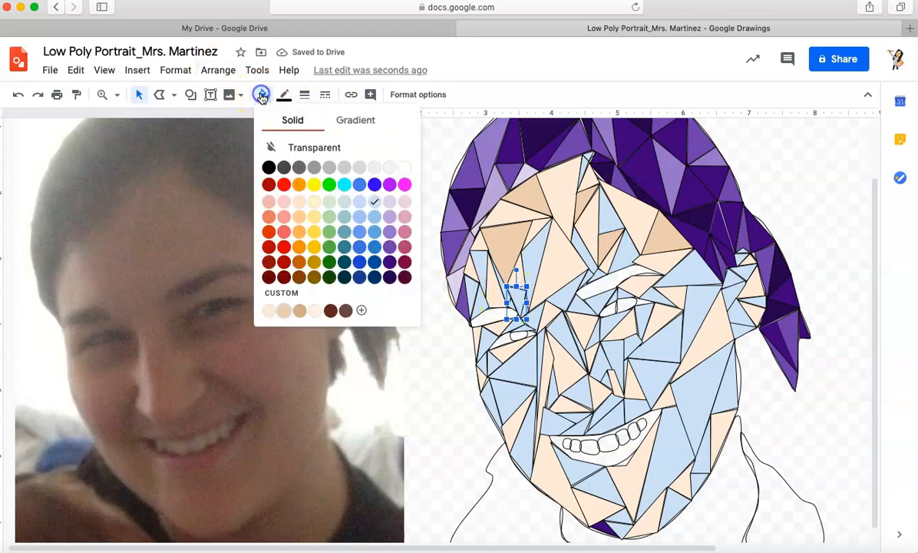
left_click(287, 309)
left_click(467, 291)
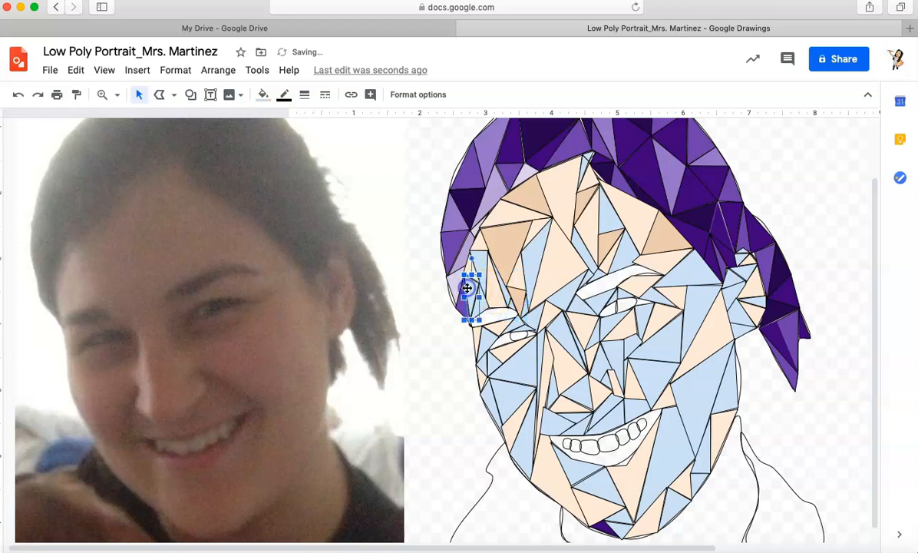
left_click(262, 95)
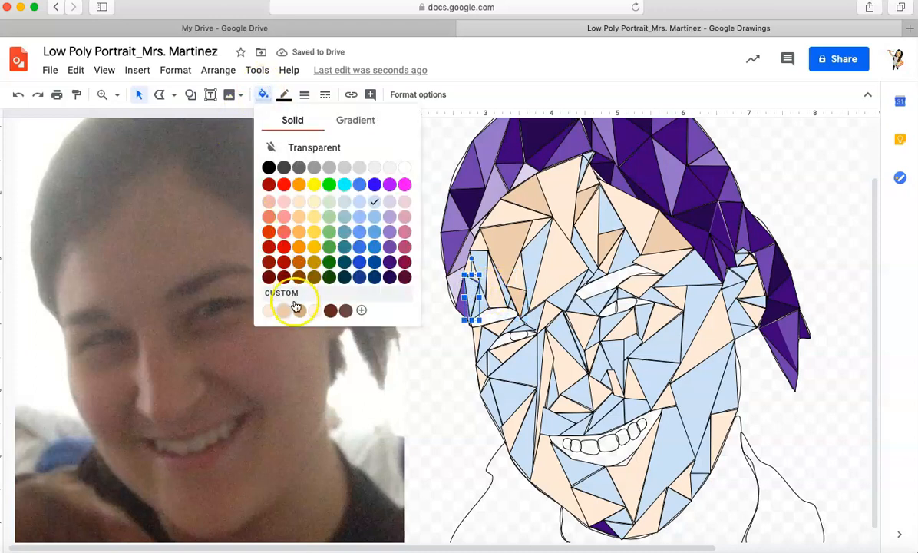
left_click(286, 310)
Fill the piece outside the left eye, the large triangle below that eye and the narrow triangle on the left cheek's edge with custom light tan
left_click(487, 338)
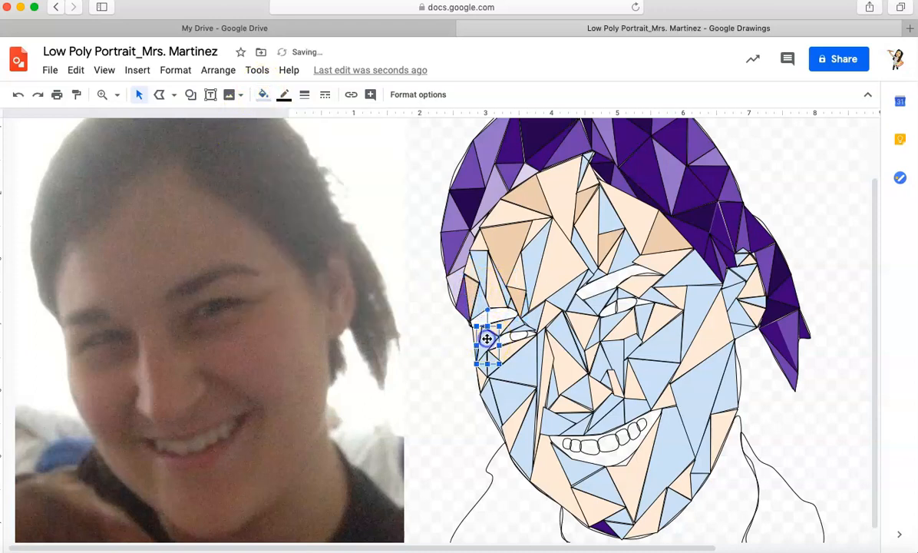
left_click(262, 94)
left_click(280, 313)
left_click(512, 368)
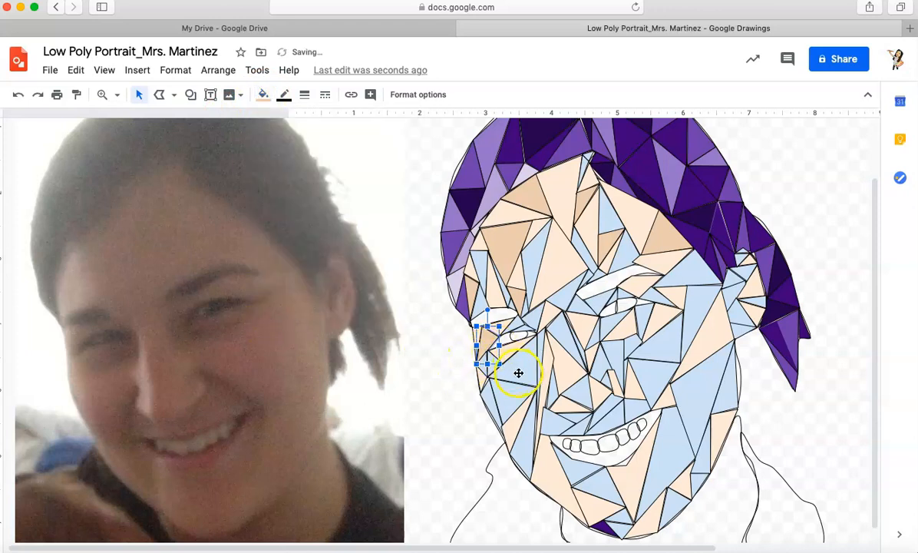
left_click(262, 94)
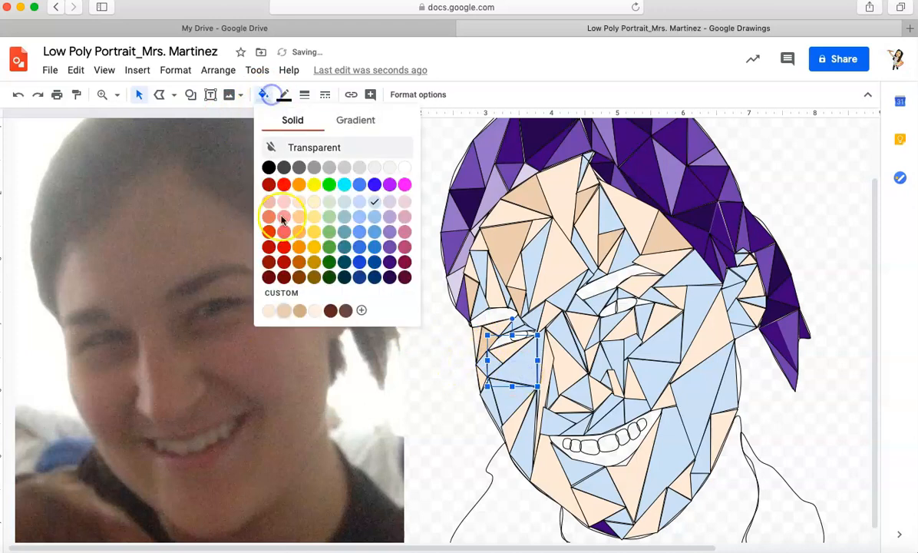
left_click(285, 311)
left_click(490, 411)
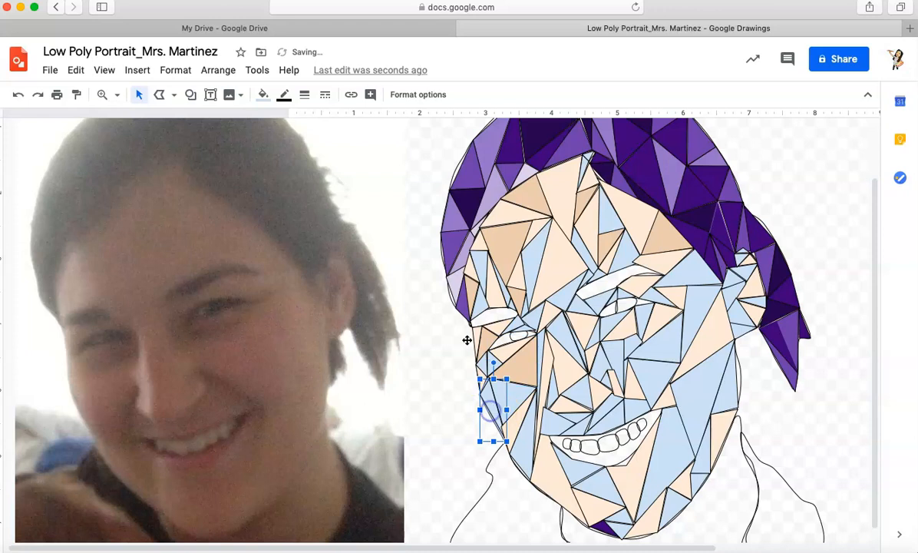
left_click(262, 94)
left_click(285, 311)
Fill the triangle between the nose bridge and right eye and the tiny piece above the right eyebrow's inner end with custom light tan
left_click(580, 306)
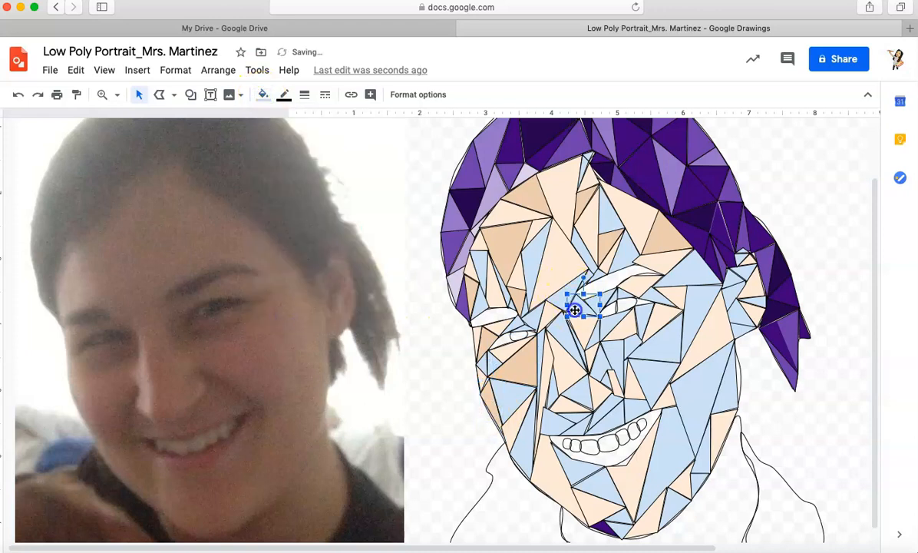
left_click(265, 94)
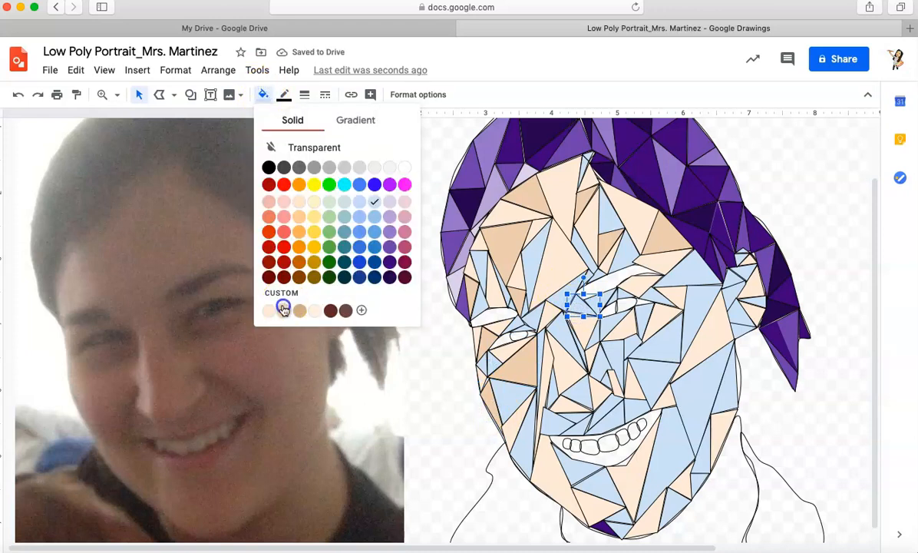
left_click(284, 308)
left_click(586, 277)
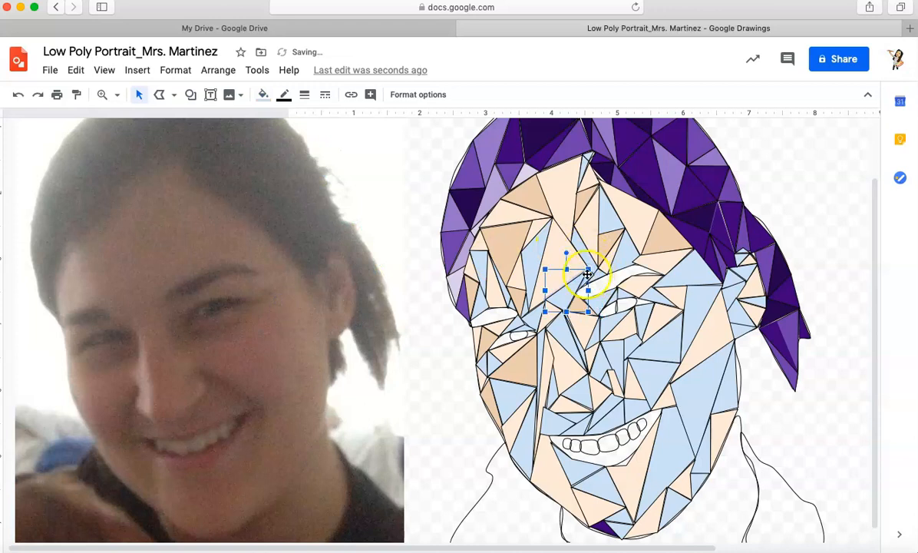
left_click(598, 274)
left_click(262, 94)
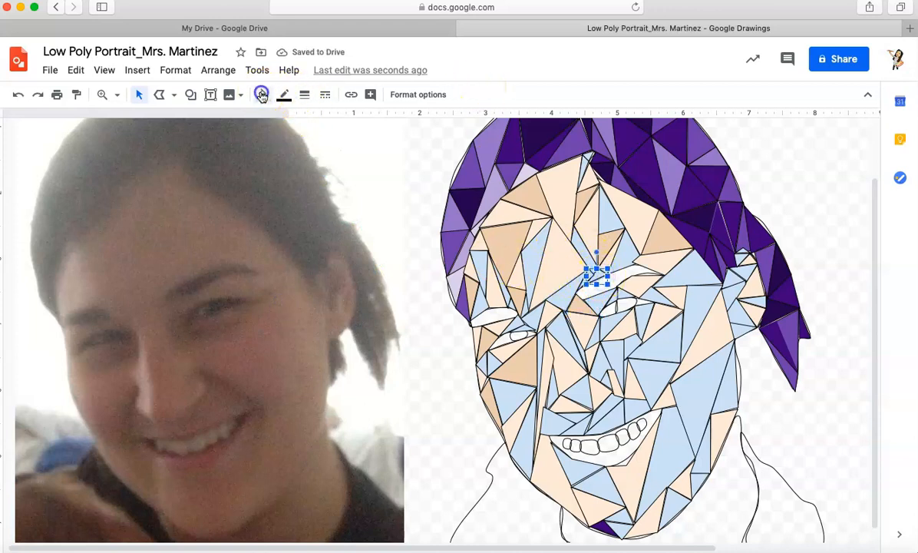
left_click(286, 310)
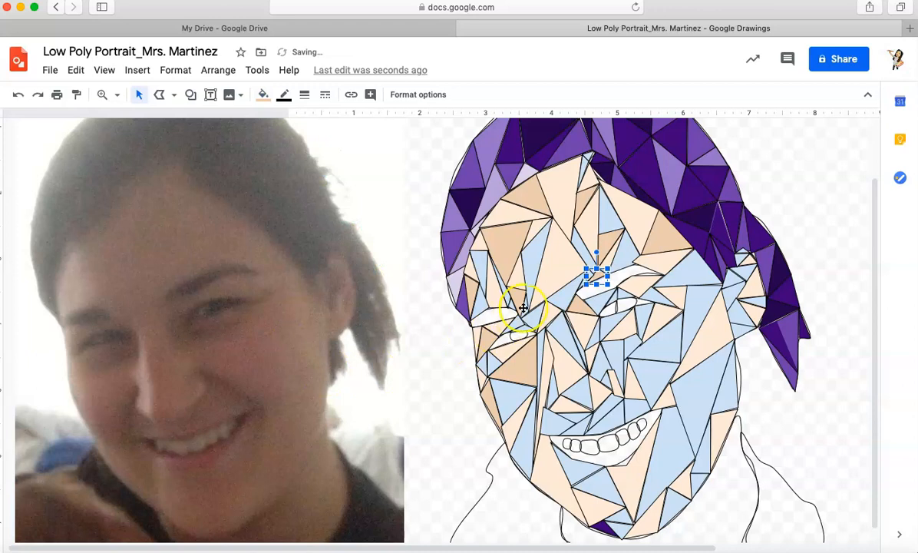
Fill the narrow triangle below the right eye's outer corner and the tall triangle along the nose's right side with custom light tan
left_click(626, 315)
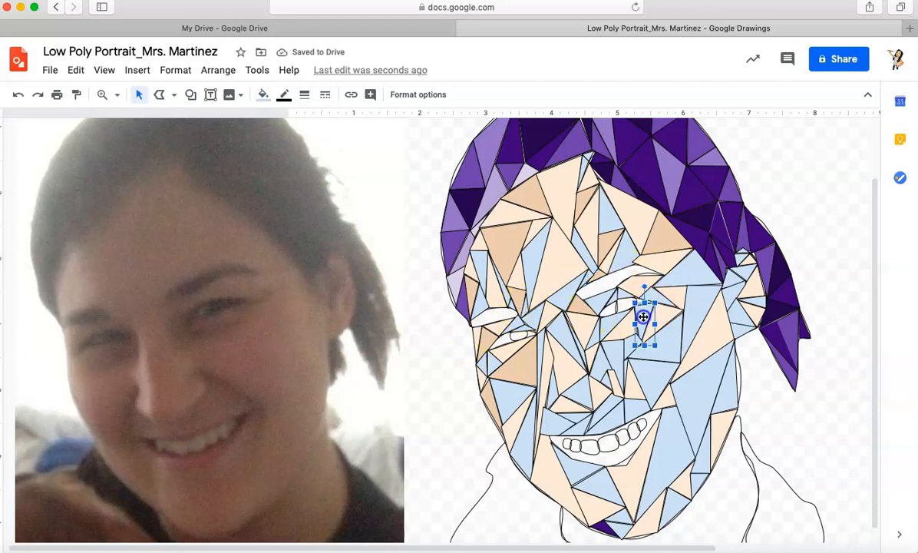
left_click(262, 94)
left_click(284, 310)
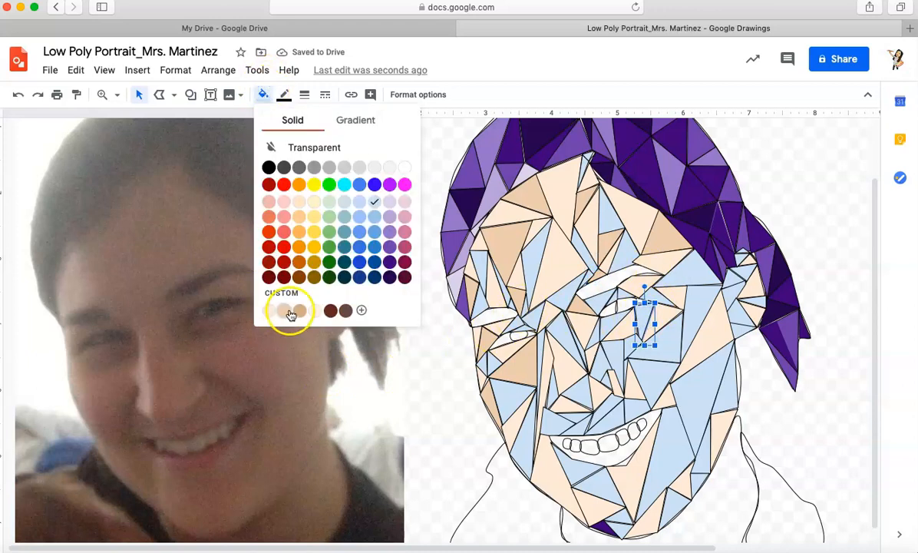
left_click(625, 356)
left_click(608, 347)
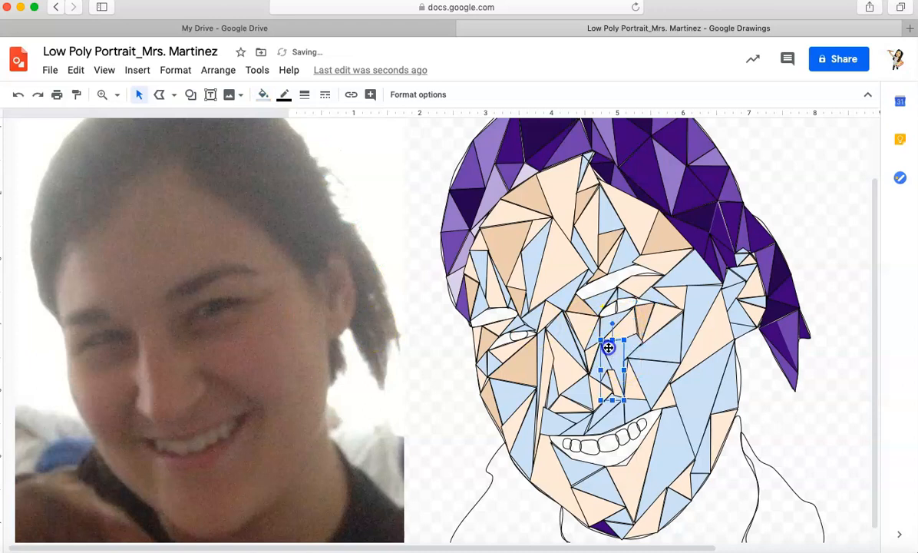
left_click(262, 94)
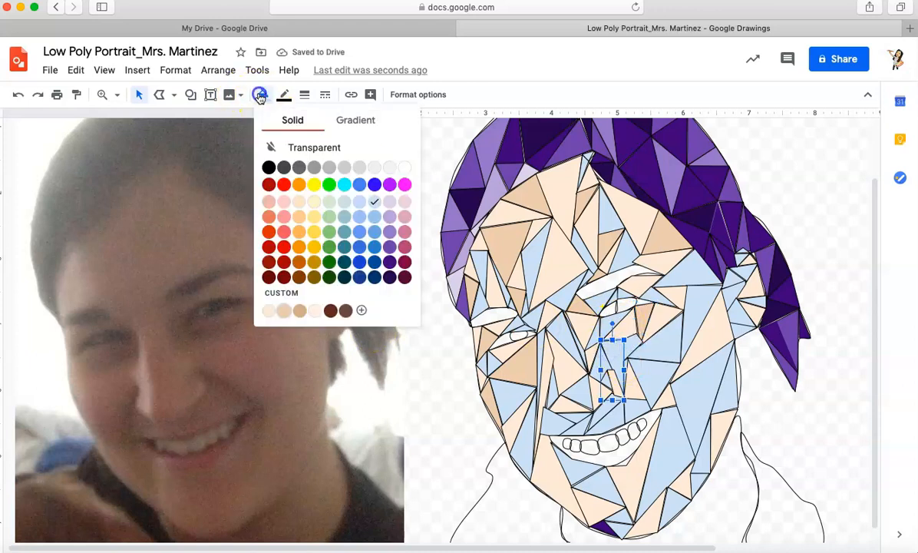
left_click(285, 311)
Fill the triangle at the lower left of the nose tip with the custom light tan
left_click(582, 398)
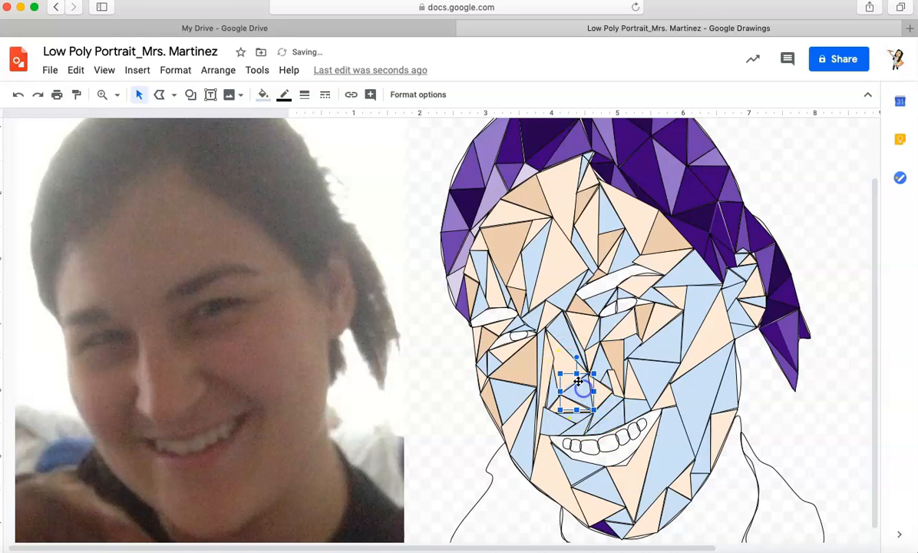
left_click(263, 94)
left_click(285, 309)
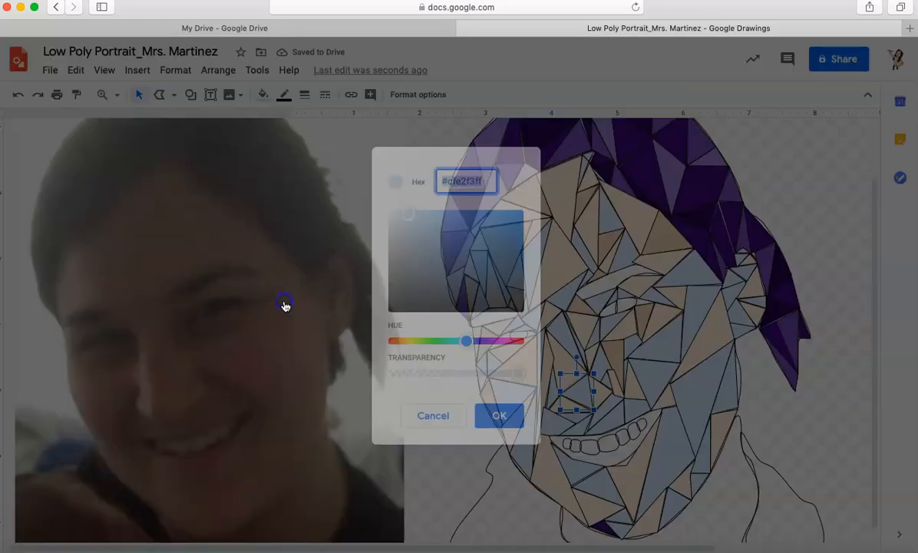
left_click(414, 415)
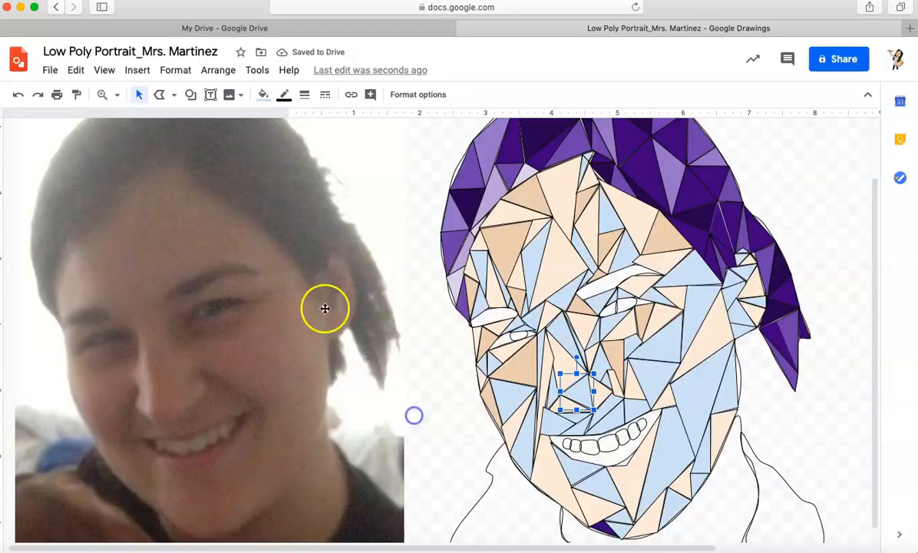
left_click(262, 95)
left_click(284, 310)
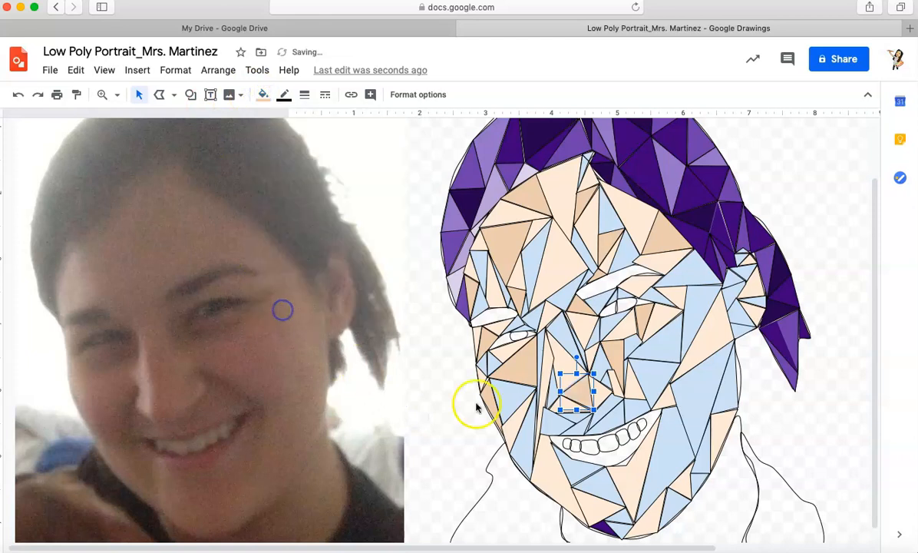
Try the darker custom tan on the triangle above the mouth's left corner
left_click(559, 423)
left_click(261, 94)
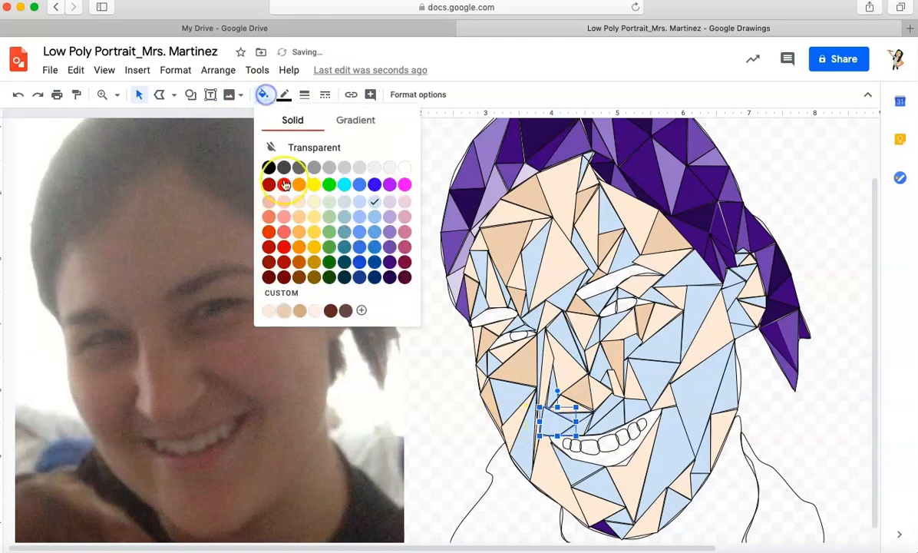
left_click(295, 310)
left_click(296, 310)
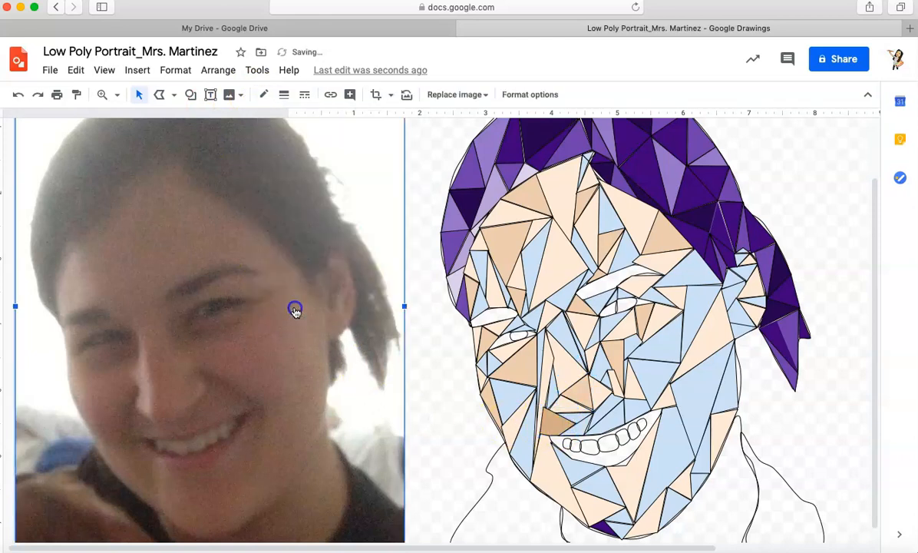
Fill the triangle above the mouth's left corner with the custom light tan
left_click(553, 423)
left_click(262, 95)
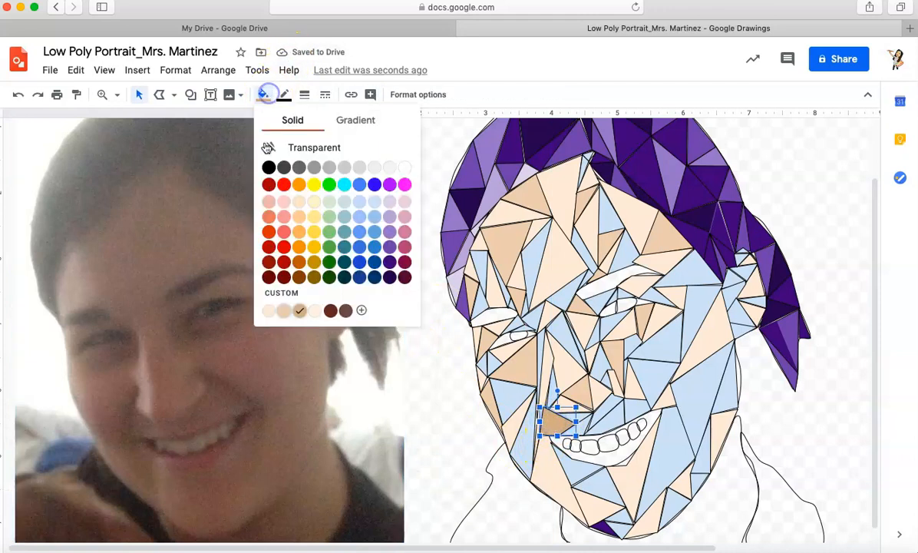
left_click(282, 309)
Fill the upper triangle between the nose's right nostril and the mouth with the custom light tan
left_click(613, 433)
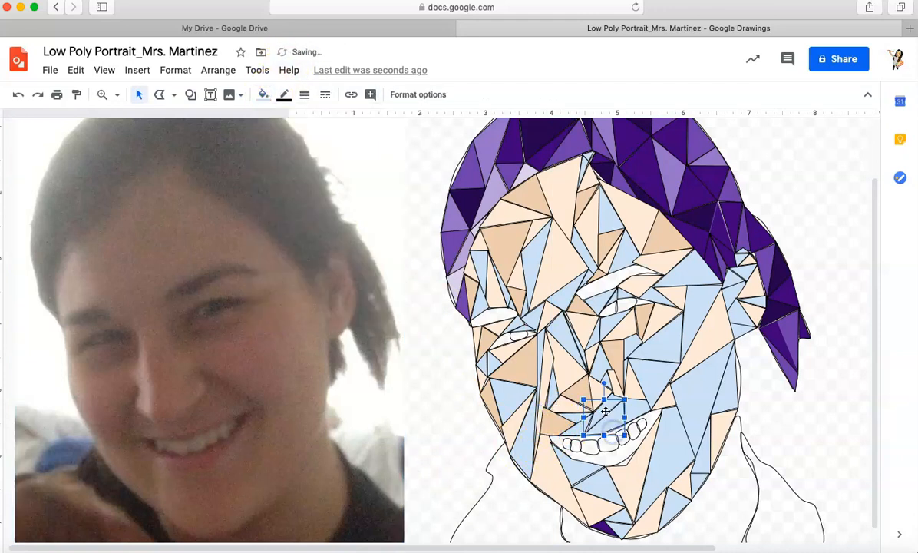
left_click(597, 410)
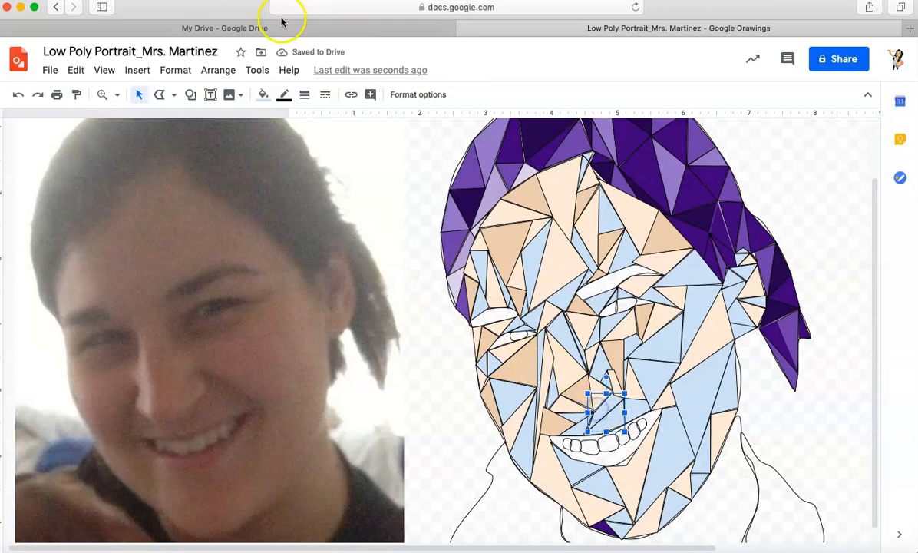
left_click(261, 95)
left_click(285, 308)
left_click(262, 95)
left_click(282, 313)
left_click(607, 399)
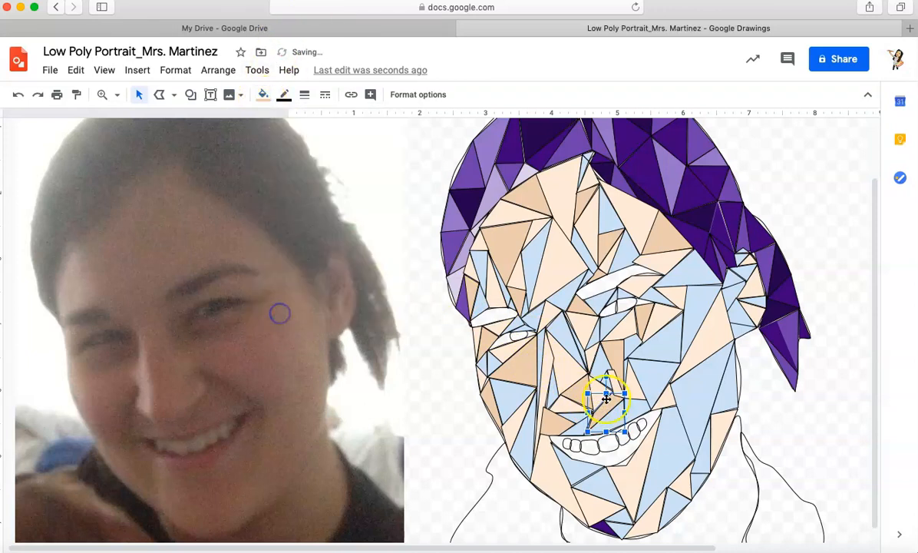
Fill the large blue cheek triangle just right of the nose with the custom light tan
left_click(650, 374)
left_click(262, 95)
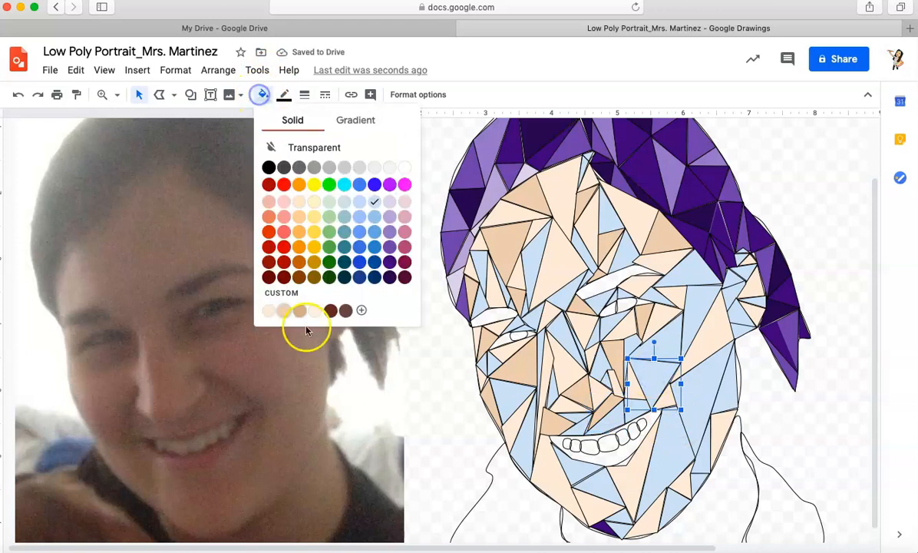
left_click(284, 311)
Fill the tall temple triangle beside the ear and the small triangle at the right eye's outer corner with the custom light tan
left_click(697, 332)
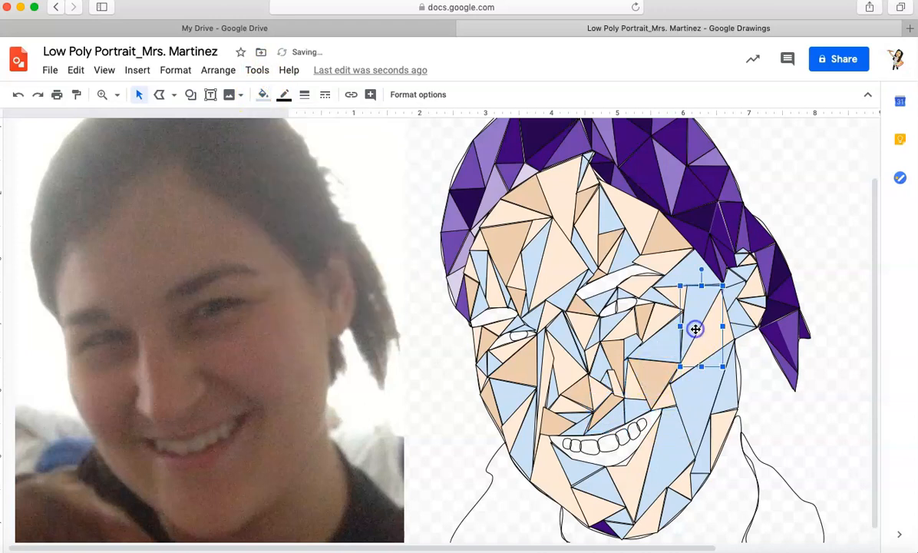
left_click(262, 94)
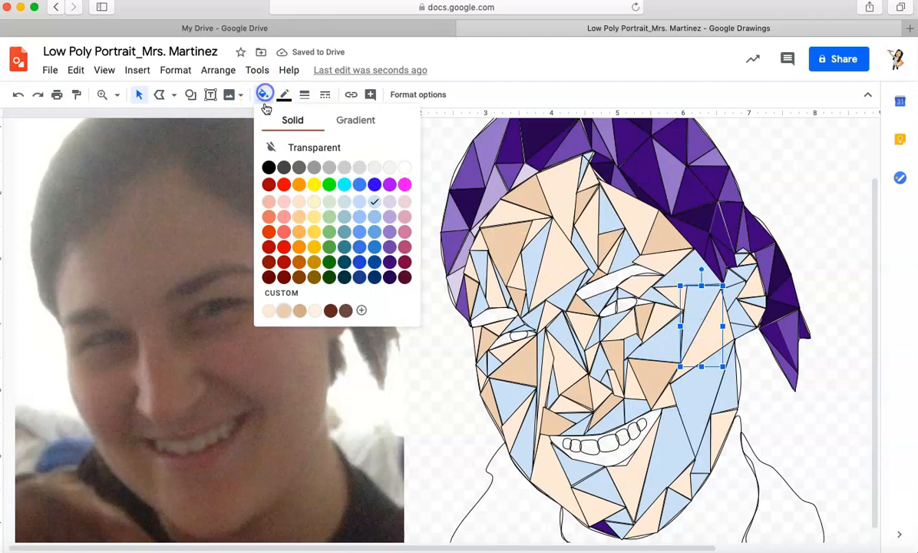
left_click(287, 315)
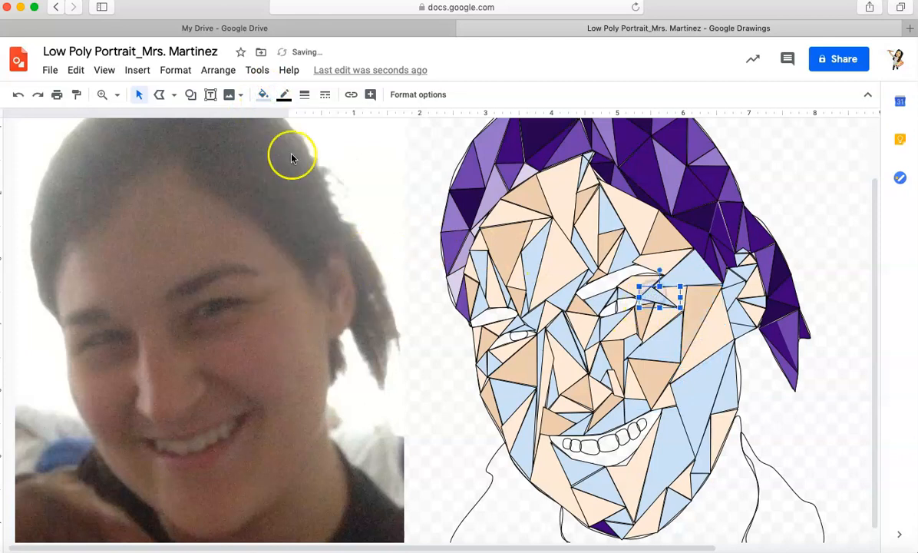
left_click(268, 97)
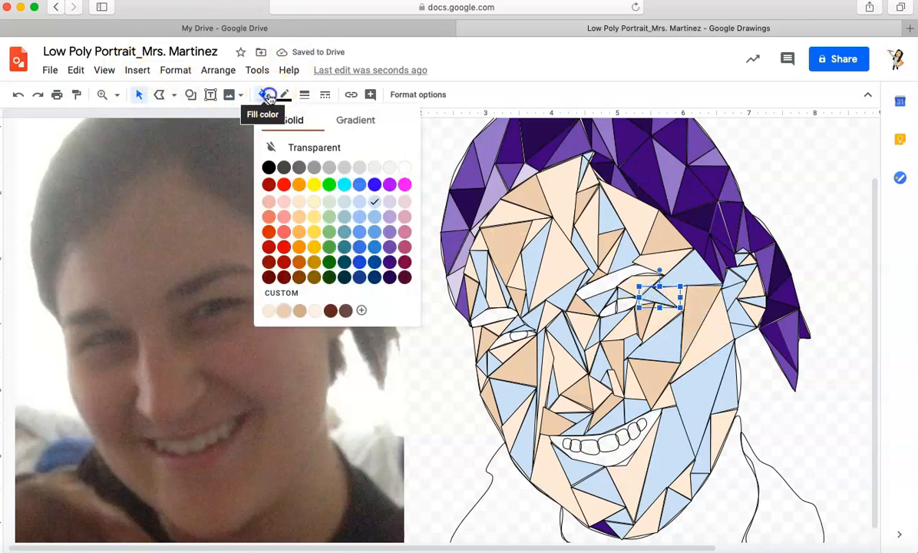
left_click(289, 314)
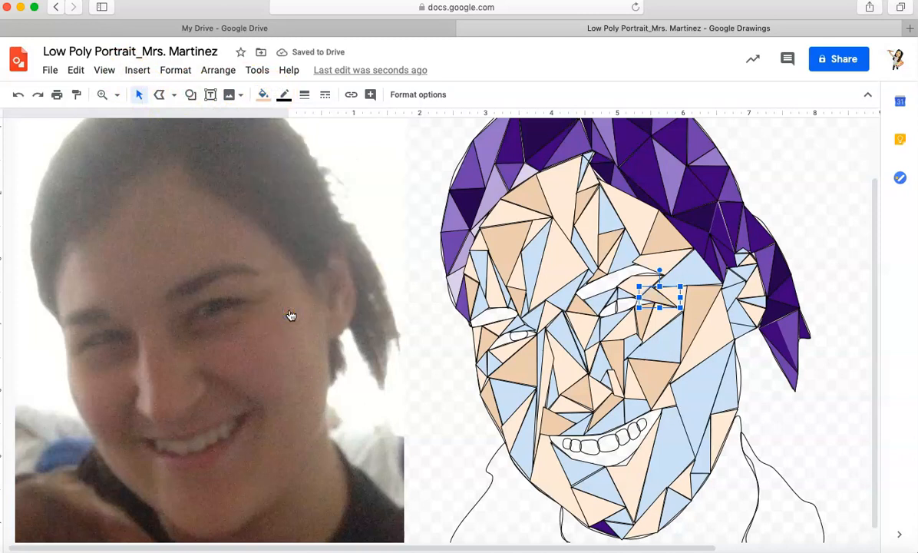
Fill the ear's inner-edge triangle and the upper ear triangle with the custom light tan
left_click(734, 291)
left_click(262, 94)
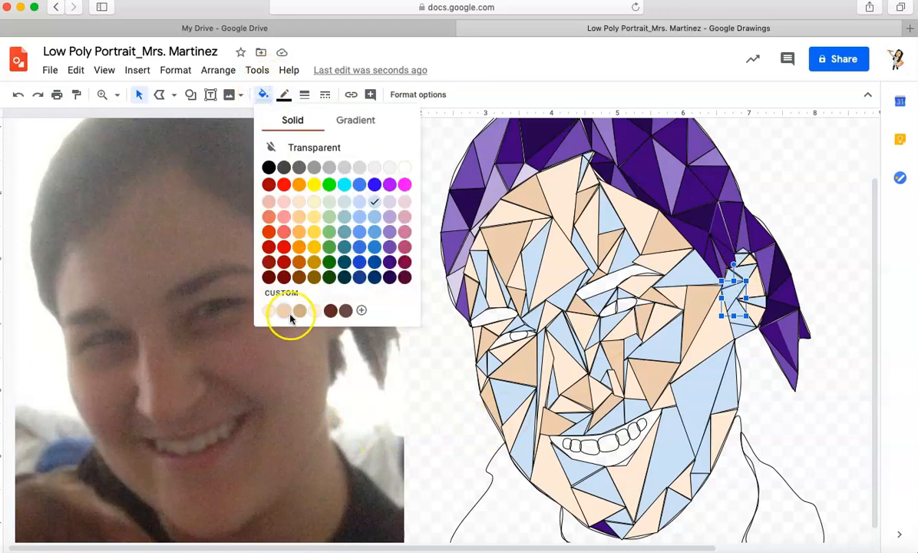
left_click(290, 315)
left_click(743, 267)
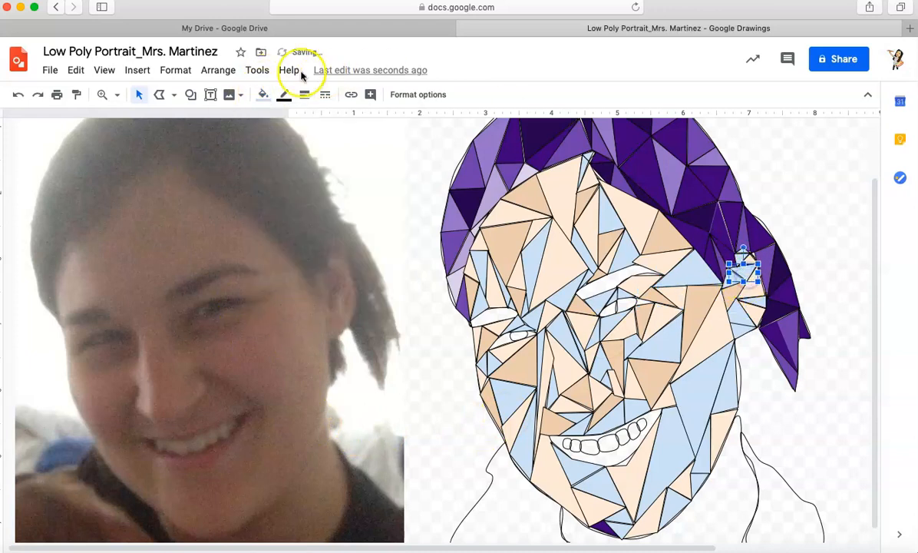
left_click(262, 95)
left_click(286, 311)
Fill the thin triangle across the middle of the ear and the larger one below it with the darker custom tan
left_click(760, 306)
left_click(262, 95)
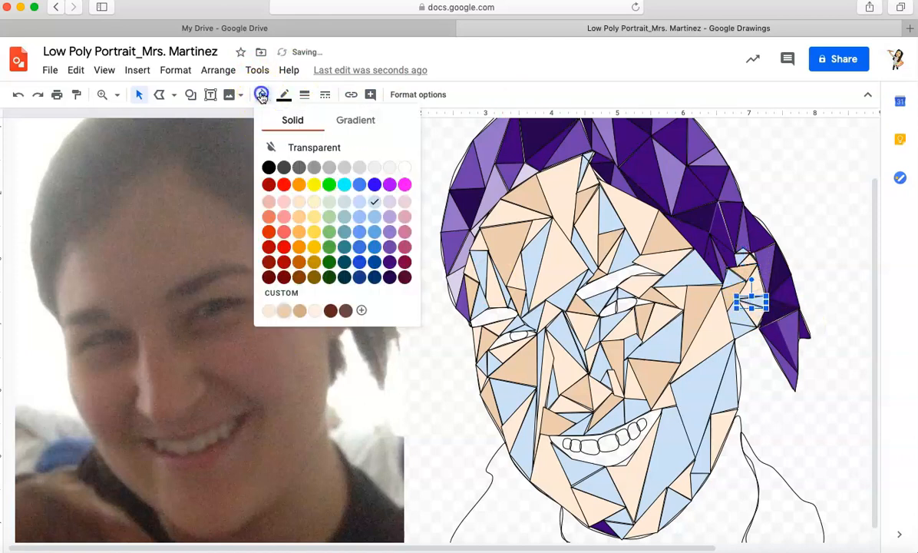
left_click(301, 311)
left_click(742, 320)
left_click(262, 94)
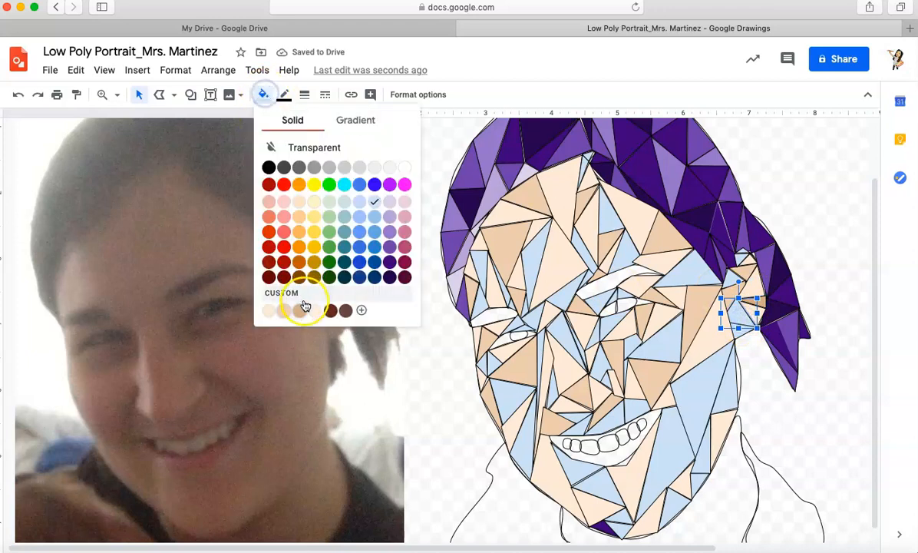
left_click(301, 310)
Fill the blue earlobe triangle at the bottom of the ear with the custom light tan
left_click(743, 332)
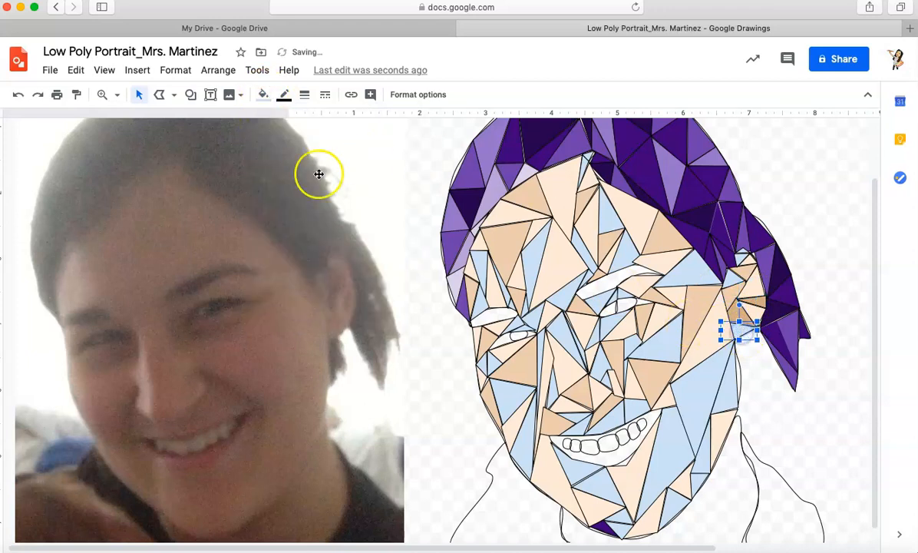
left_click(263, 95)
left_click(284, 314)
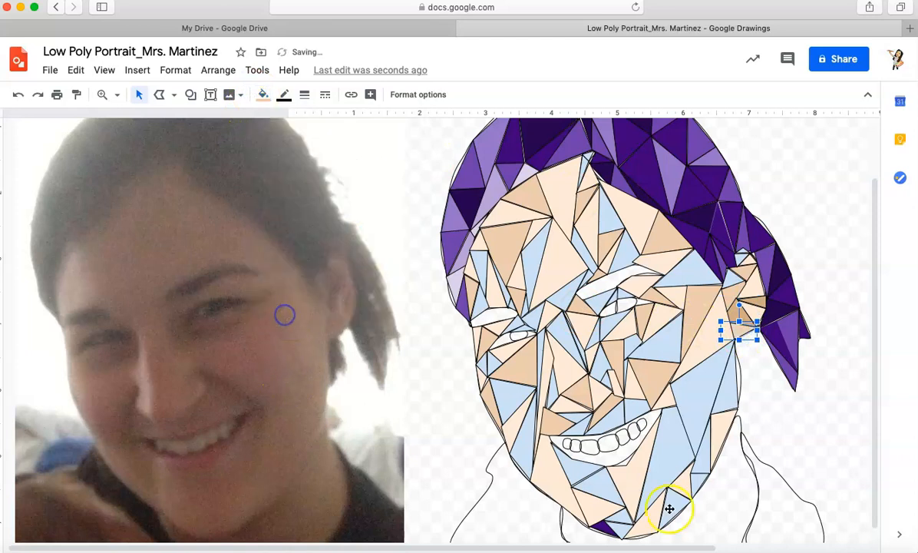
Fill the ear's upper inner triangle beside the hair with the custom light tan, and replace that with the darker custom tan
left_click(732, 282)
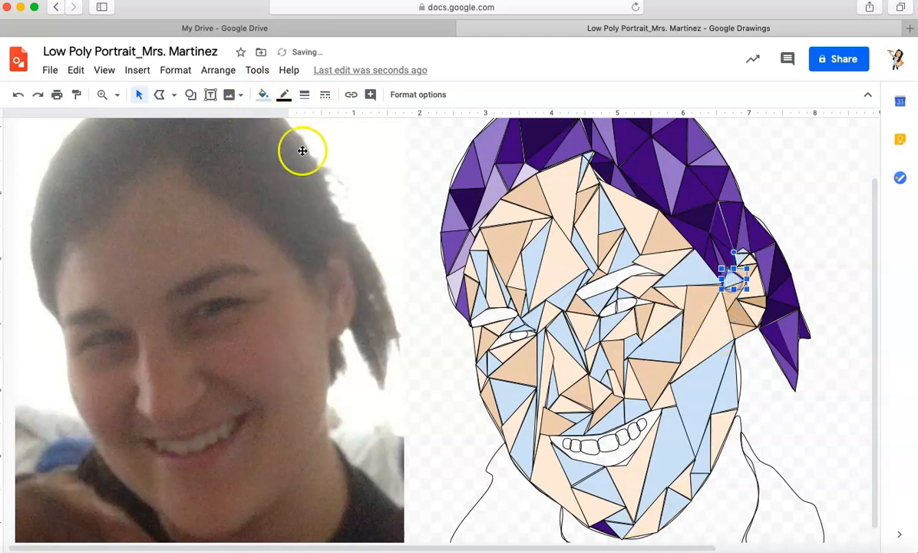
left_click(262, 95)
left_click(282, 314)
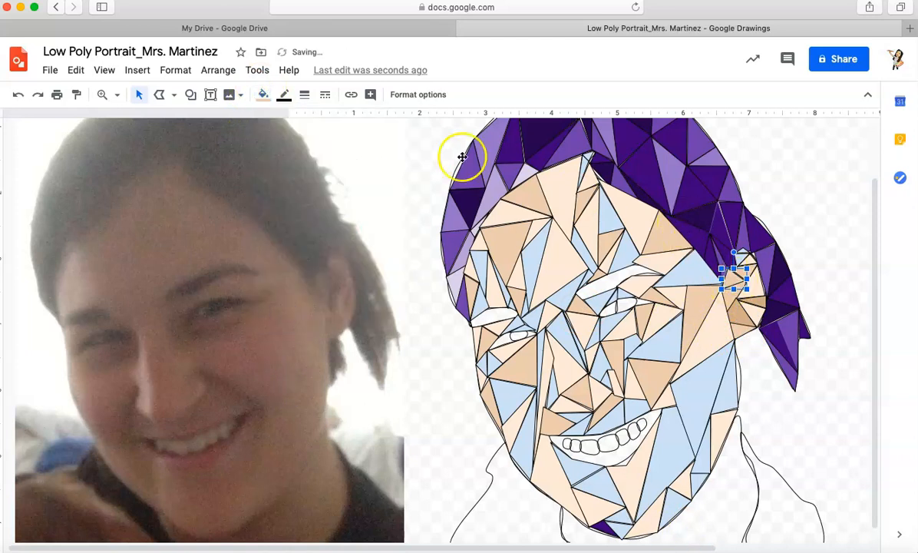
left_click(262, 95)
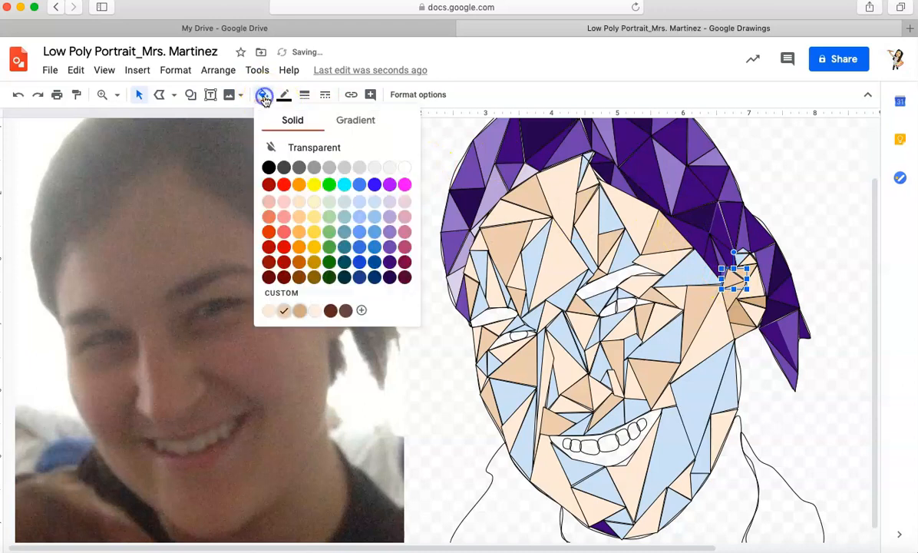
left_click(301, 310)
Fill the thin triangle at the very top of the ear with the custom grayish brown and the small one below it with the darker tan
left_click(737, 254)
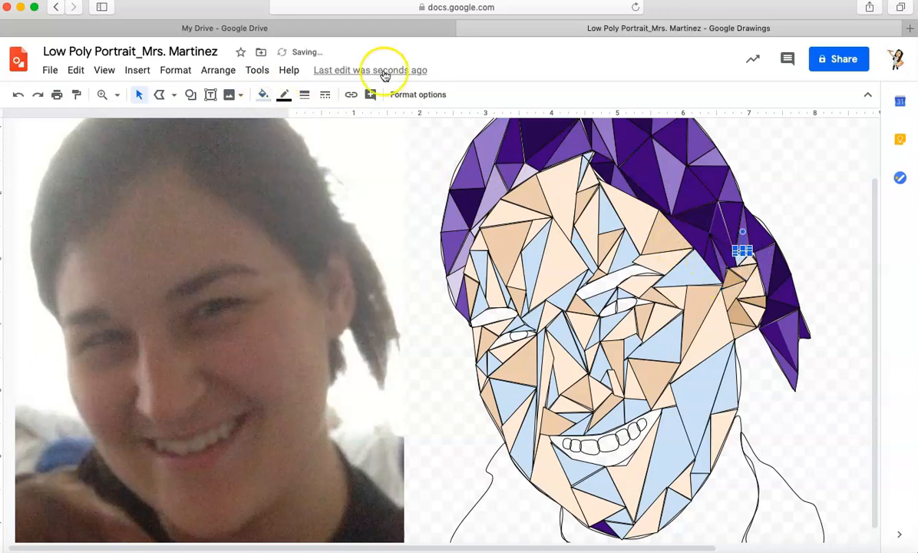
left_click(263, 94)
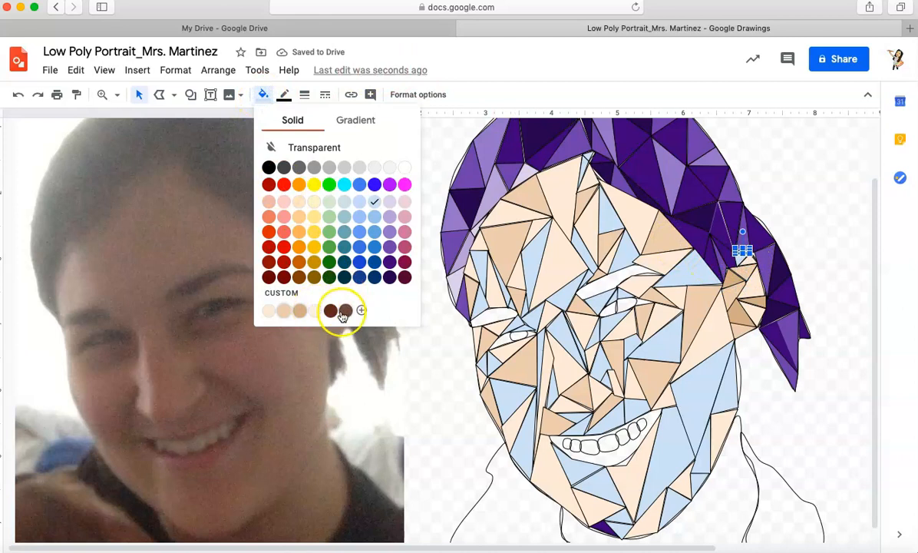
left_click(343, 312)
left_click(739, 263)
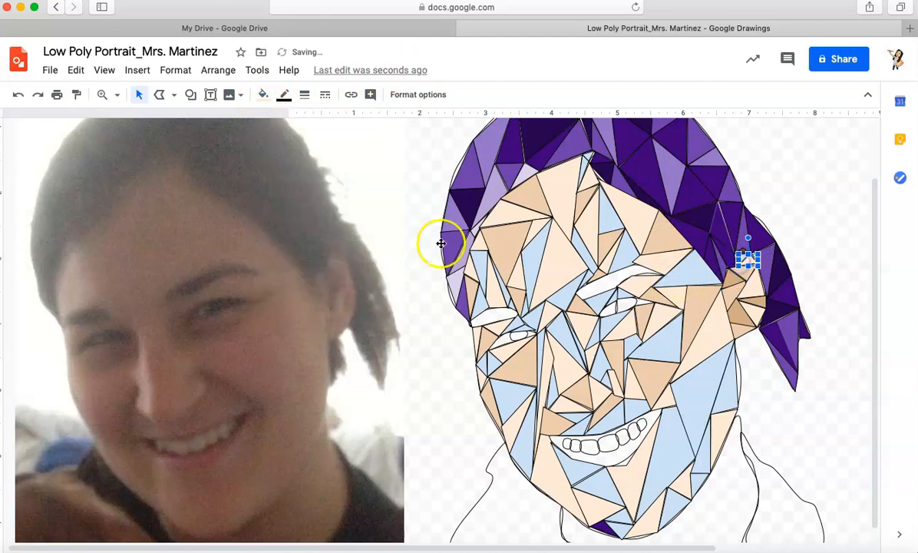
left_click(263, 95)
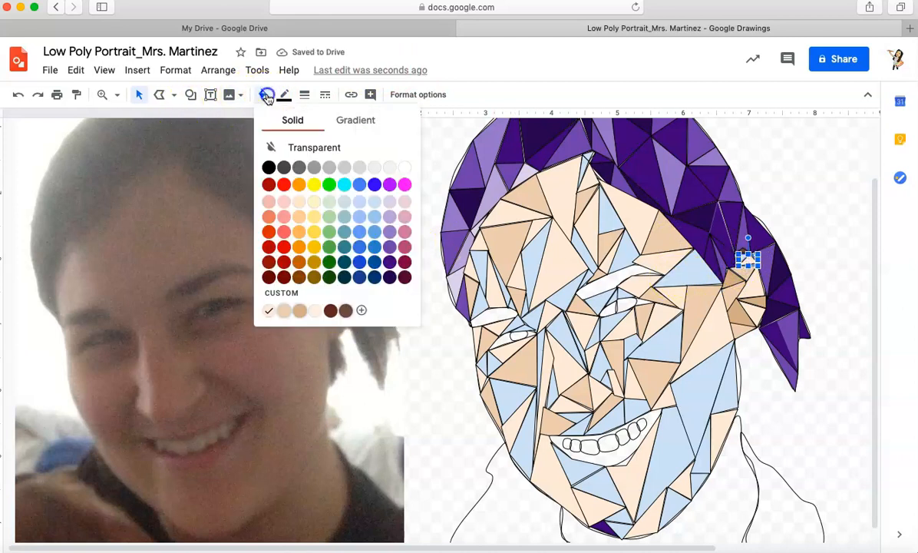
left_click(299, 311)
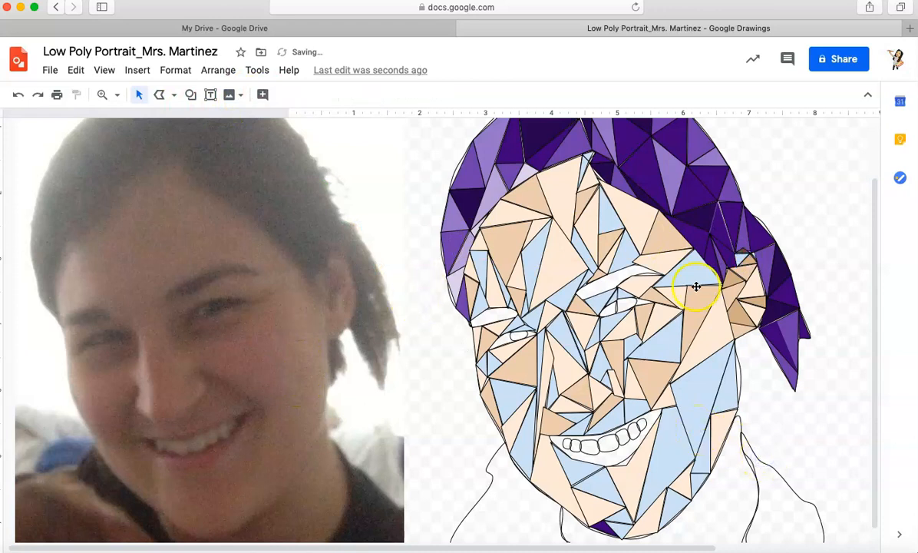
Fill the remaining small blue triangle near the top of the ear with the custom pale peach
left_click(688, 237)
left_click(719, 260)
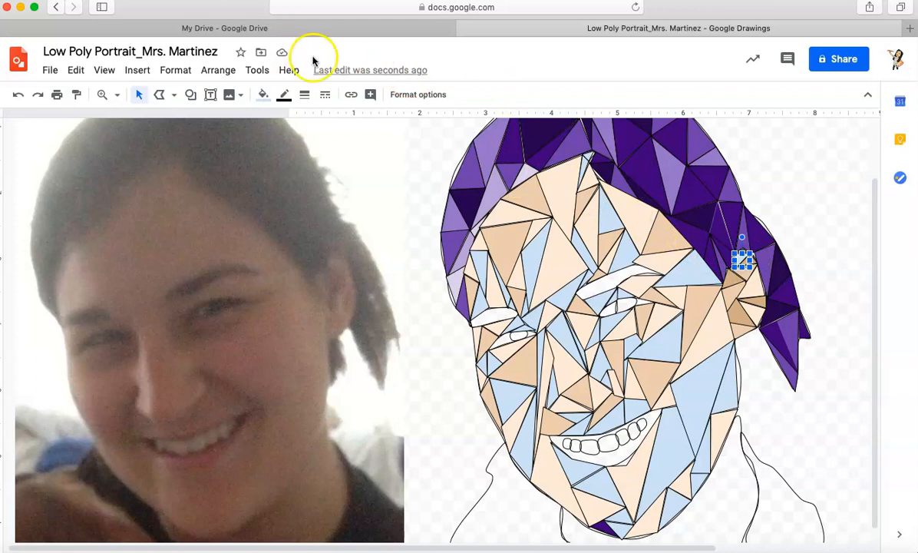
left_click(263, 94)
left_click(271, 311)
left_click(795, 450)
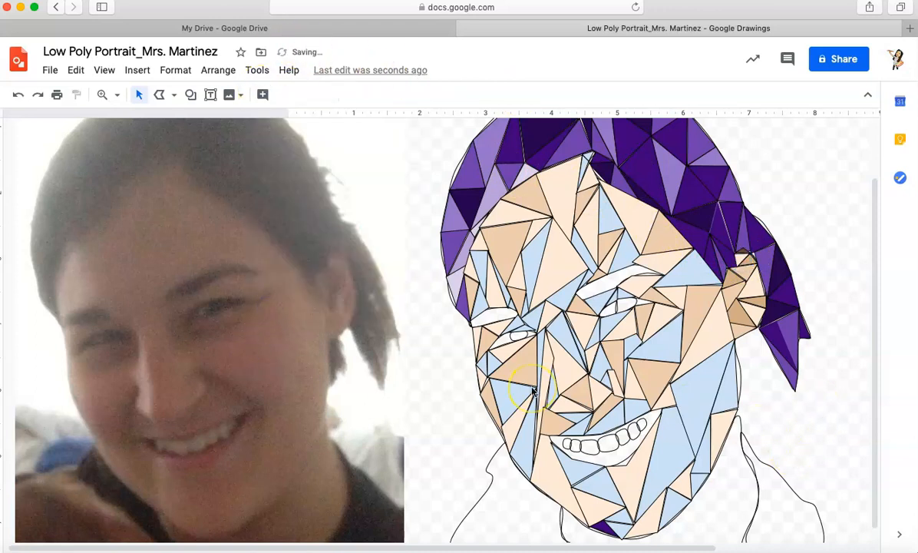
Fill the triangle between the right eyebrow and the ear and the one just above that eyebrow with the darker custom tan
left_click(678, 258)
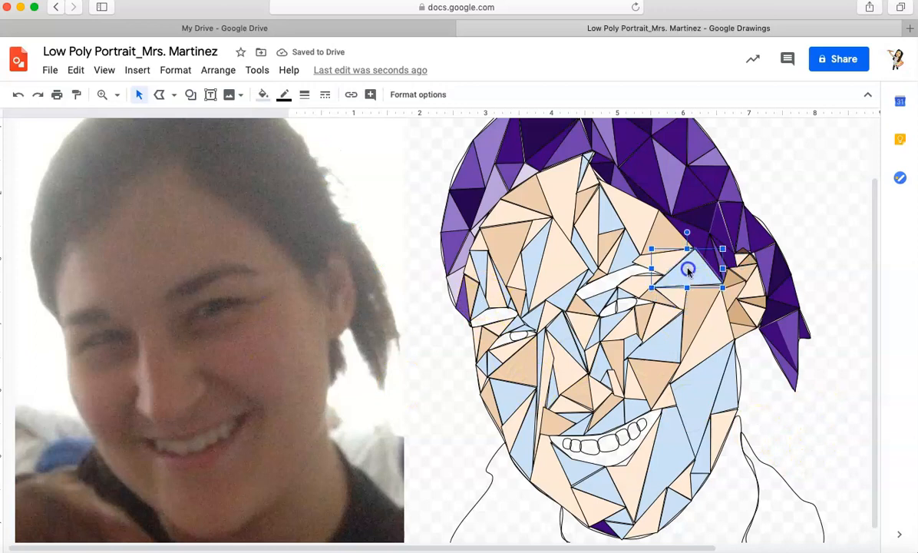
left_click(265, 95)
left_click(300, 311)
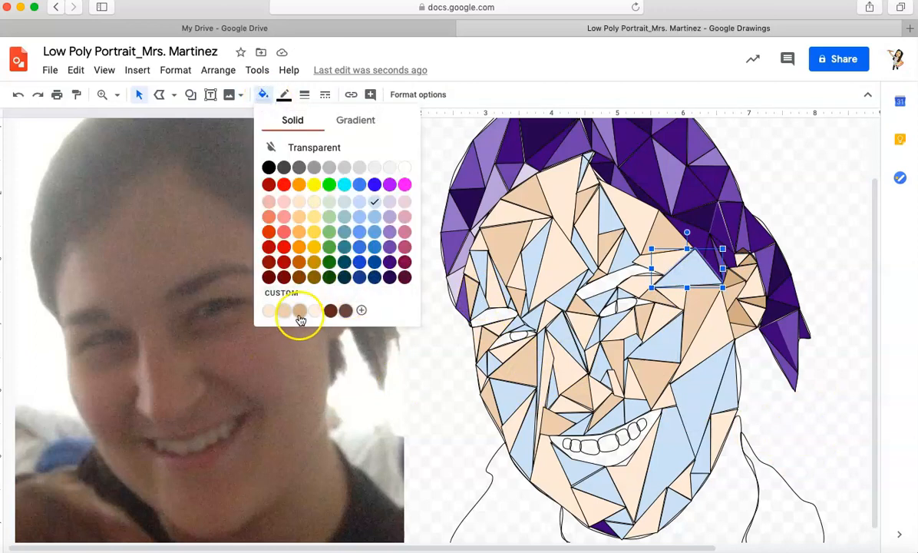
left_click(619, 253)
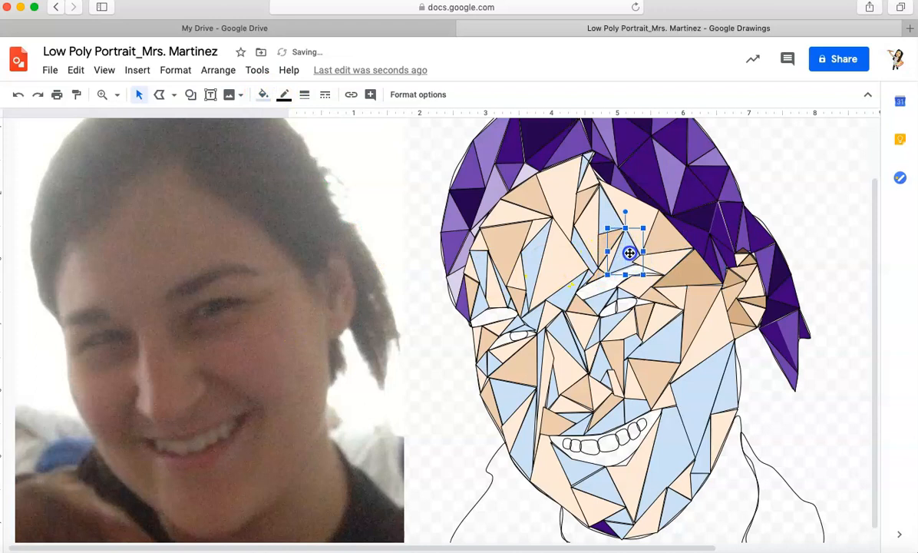
left_click(263, 96)
left_click(301, 311)
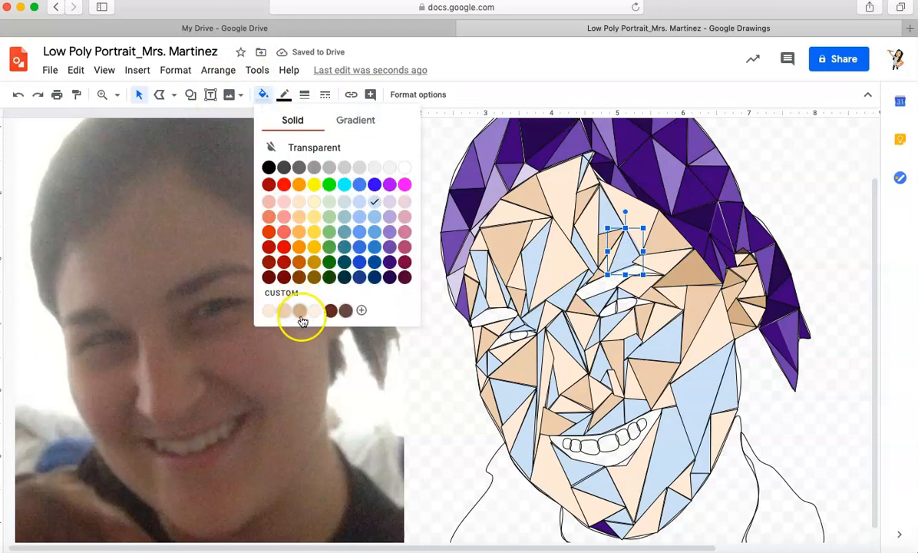
Fill the blue forehead triangle below the right hairline and the narrow one at the forehead's peak with the darker custom tan
left_click(601, 216)
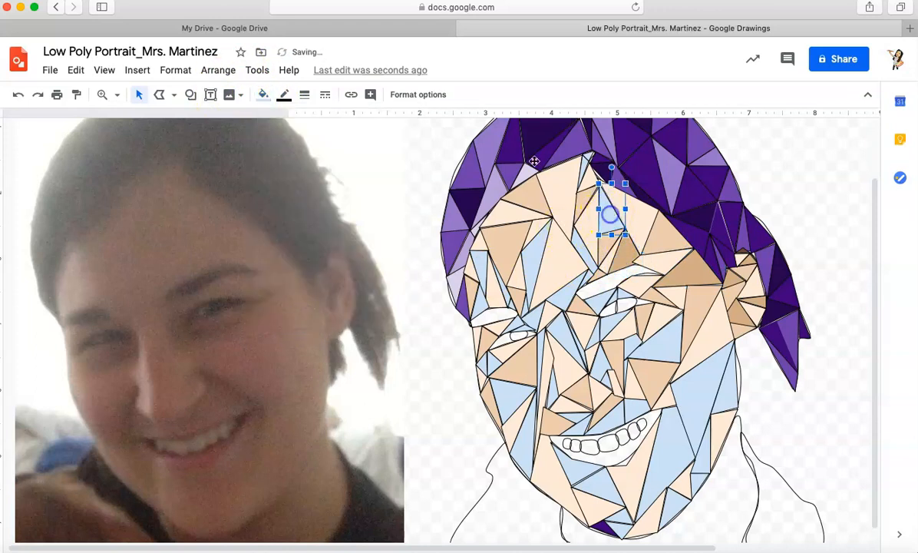
left_click(262, 95)
left_click(301, 311)
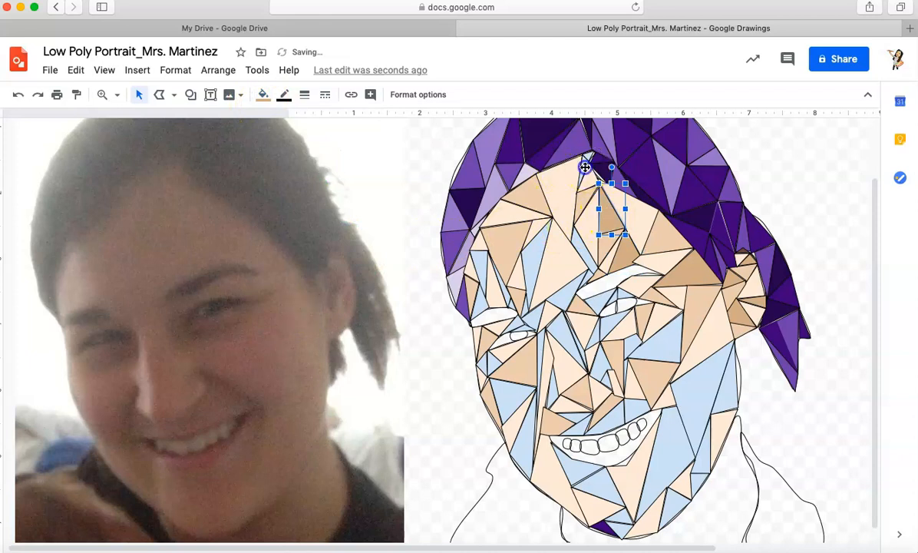
left_click(585, 167)
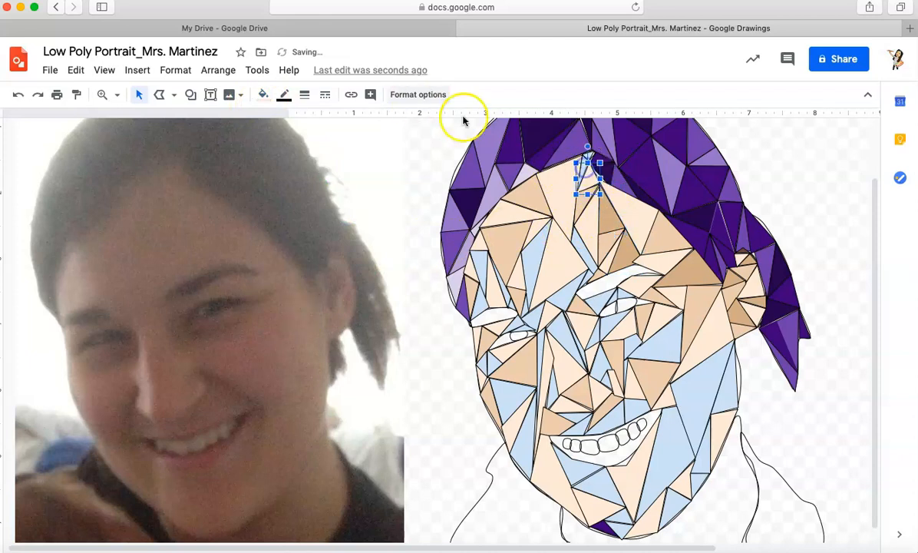
left_click(260, 94)
left_click(298, 310)
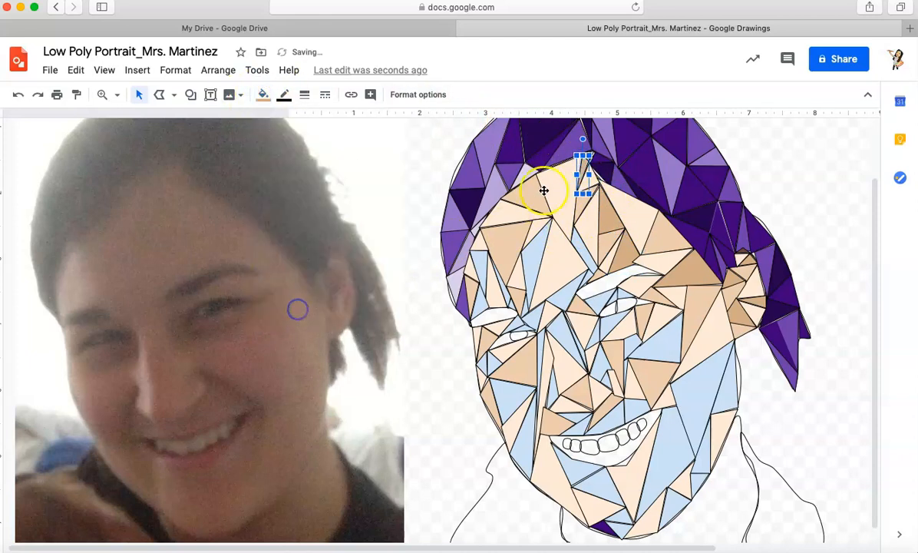
Fill the tall triangle on the left of the forehead and the thin slanted one at its center with the darker custom tan
left_click(533, 227)
left_click(265, 95)
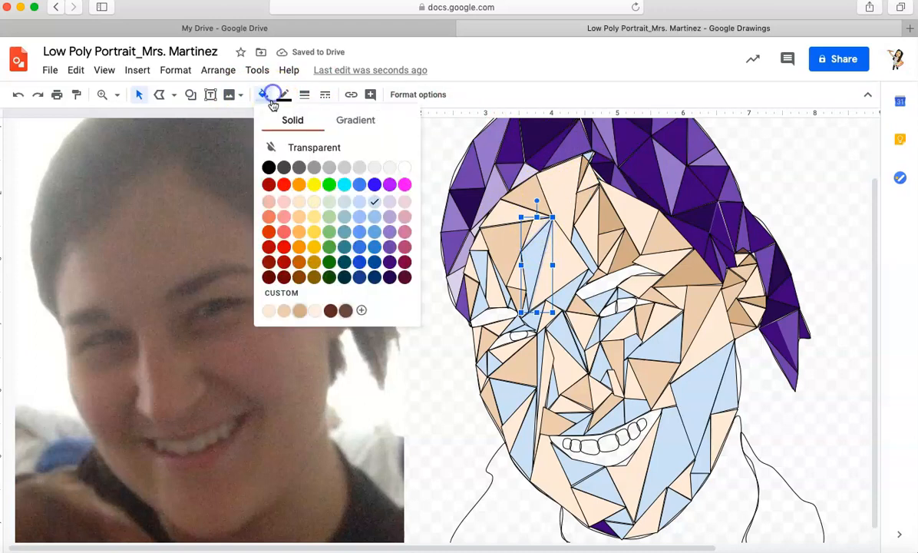
left_click(300, 311)
left_click(585, 256)
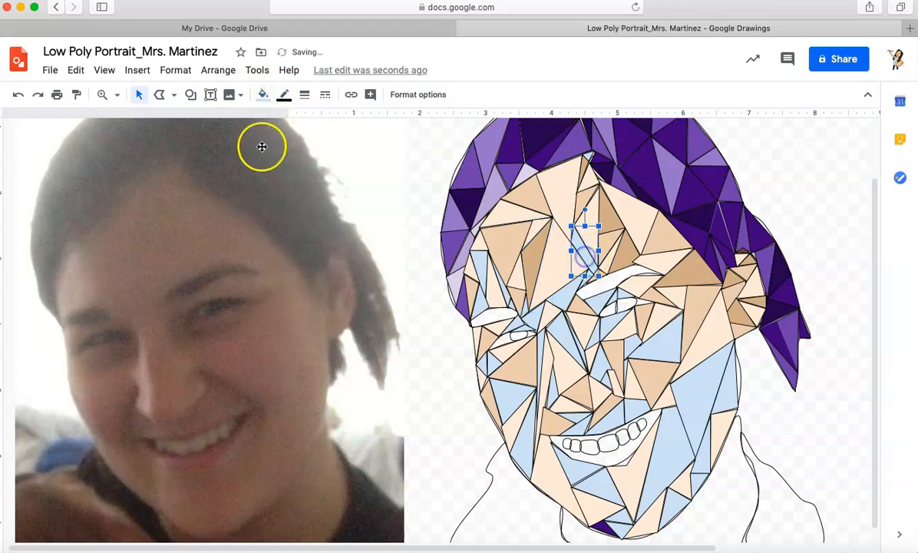
left_click(263, 94)
left_click(300, 311)
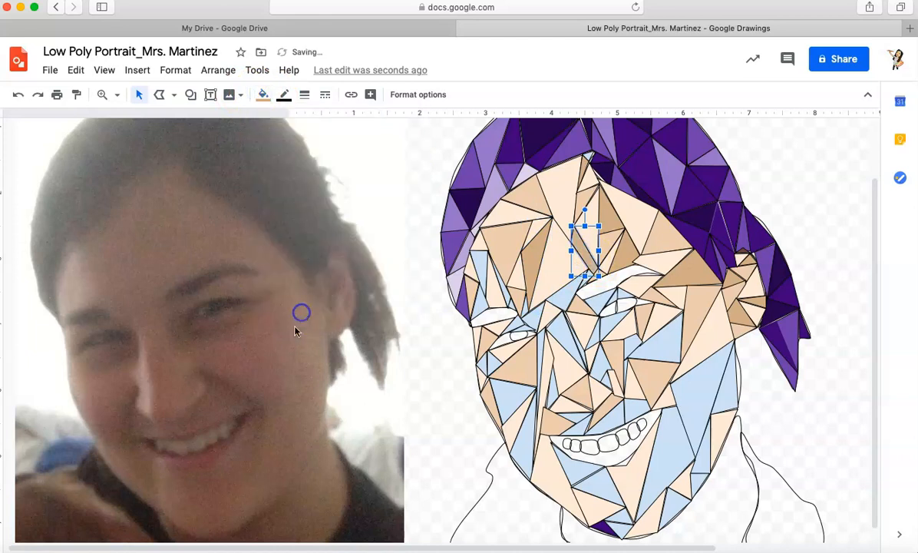
Fill the blue triangle at the inner end of the right eyebrow with the darker custom tan
left_click(562, 294)
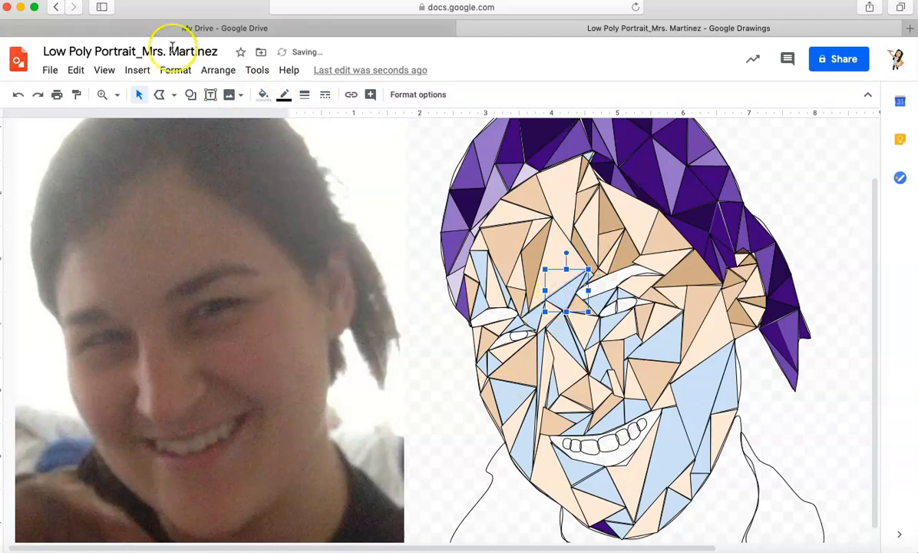
left_click(263, 94)
left_click(296, 308)
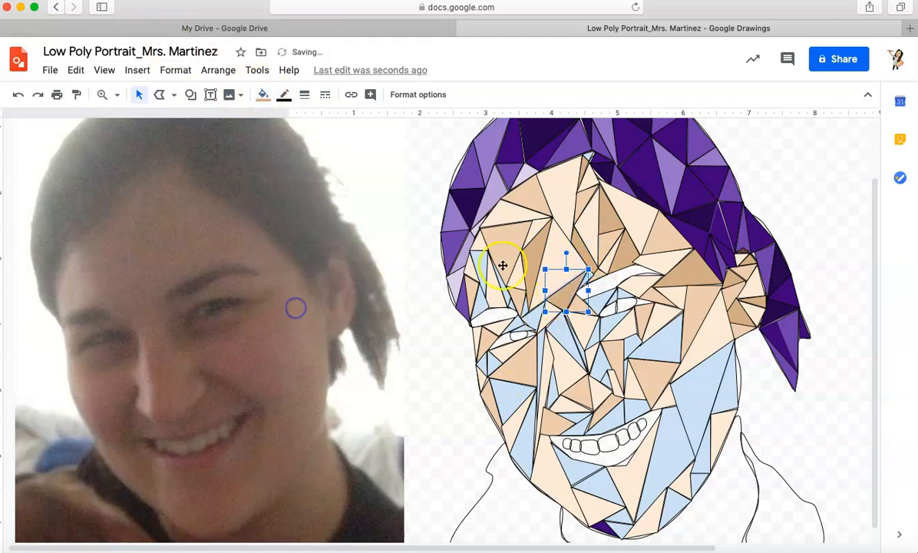
Fill the narrow blue triangle rising above the left eyebrow and its slender neighbor near the outer brow with custom tans
left_click(505, 286)
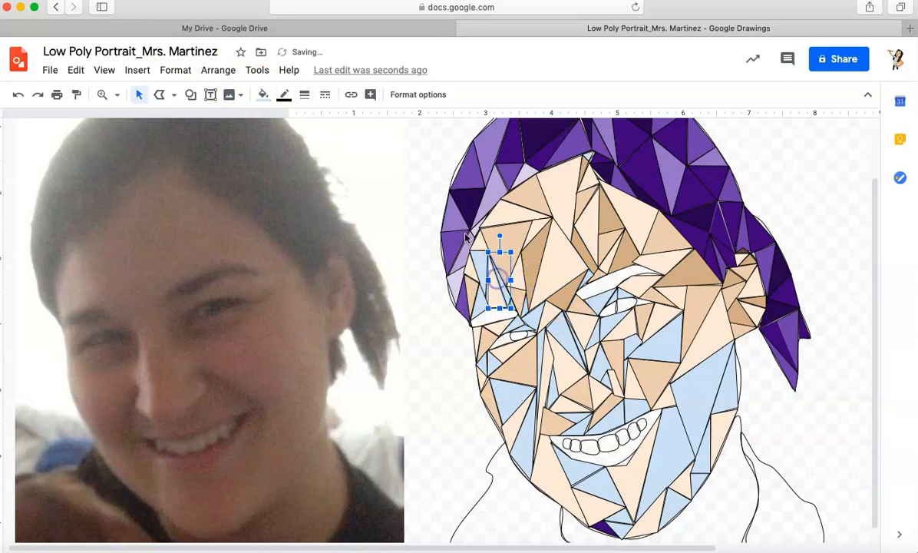
left_click(263, 93)
left_click(304, 309)
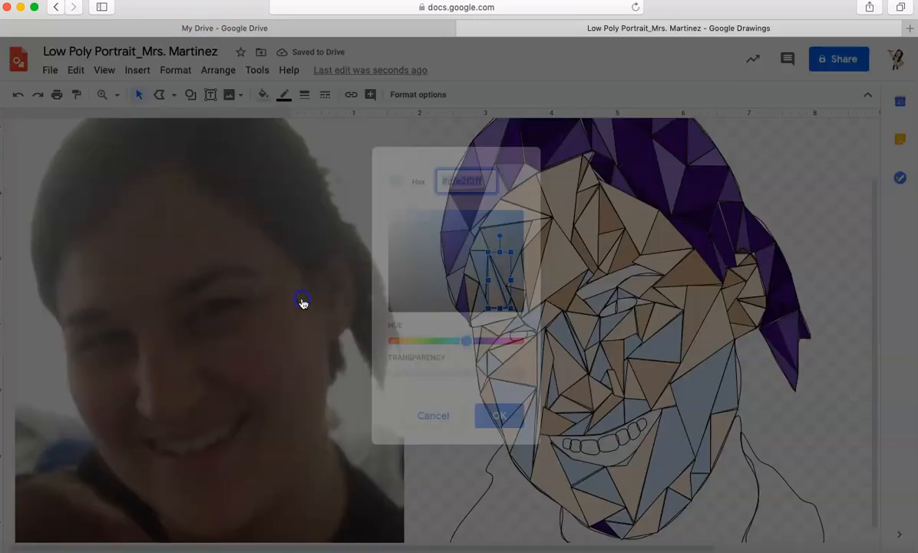
left_click(427, 416)
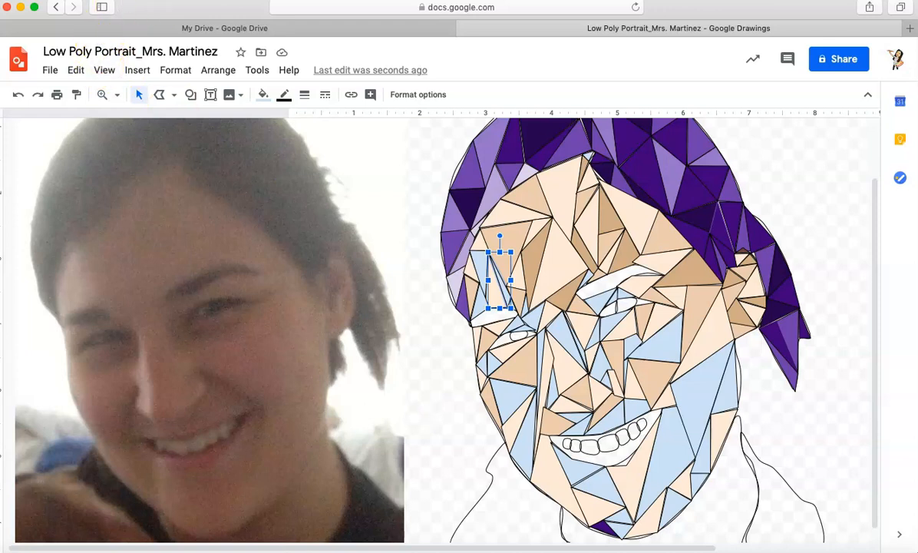
left_click(264, 94)
left_click(293, 319)
left_click(482, 302)
left_click(264, 94)
left_click(301, 321)
Fill the blue left-temple triangle and the one between the left eyebrow and the nose bridge with the darker custom tan
left_click(477, 266)
left_click(475, 280)
left_click(264, 93)
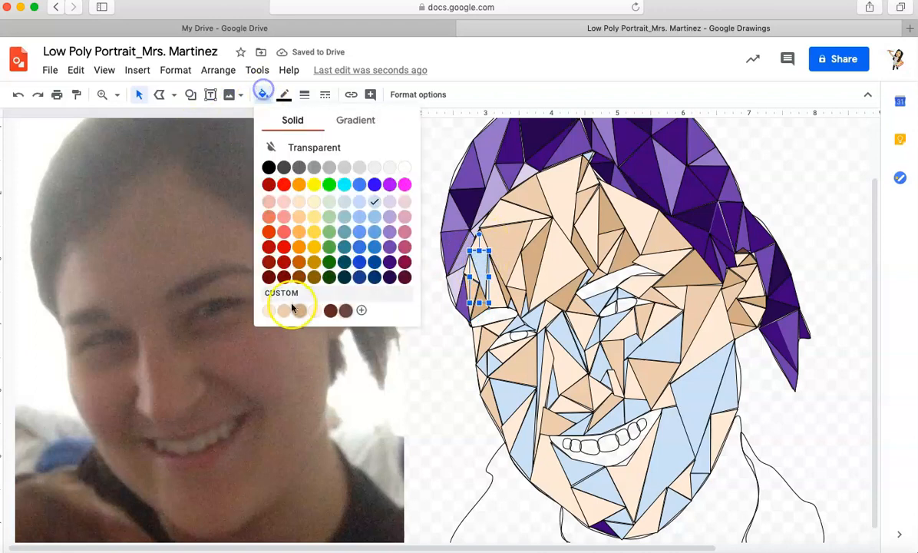
left_click(292, 308)
left_click(534, 311)
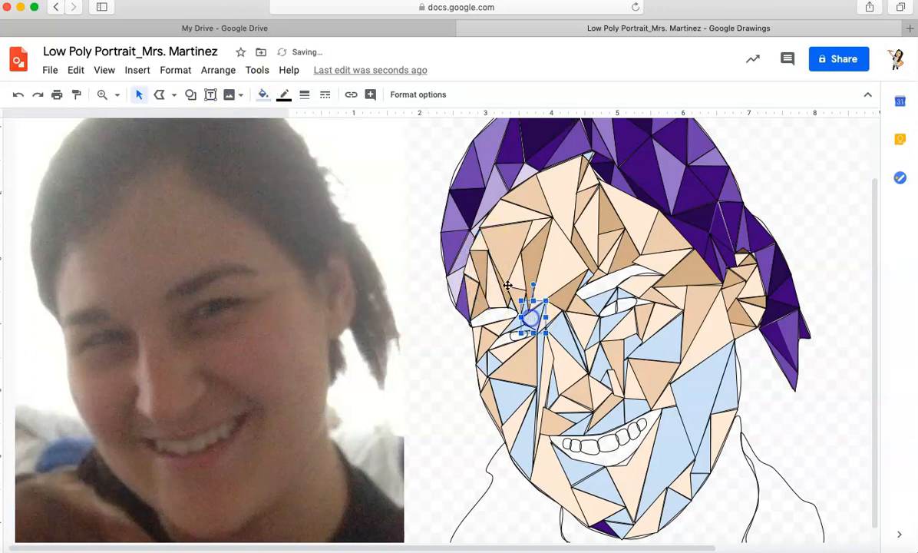
left_click(264, 94)
left_click(296, 311)
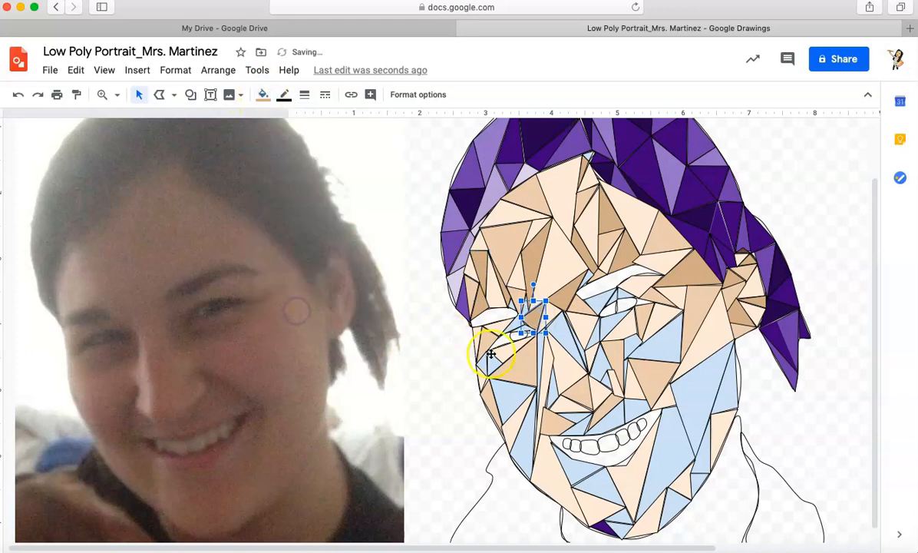
Fill the blue triangles under the left eyebrow, below the left eye's outer corner and along the left jaw with the palest custom cream
left_click(511, 327)
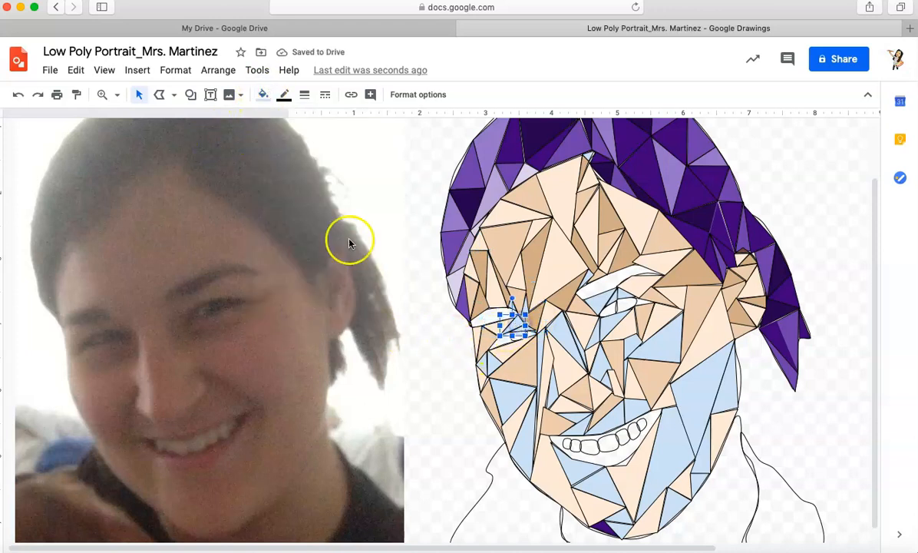
left_click(262, 94)
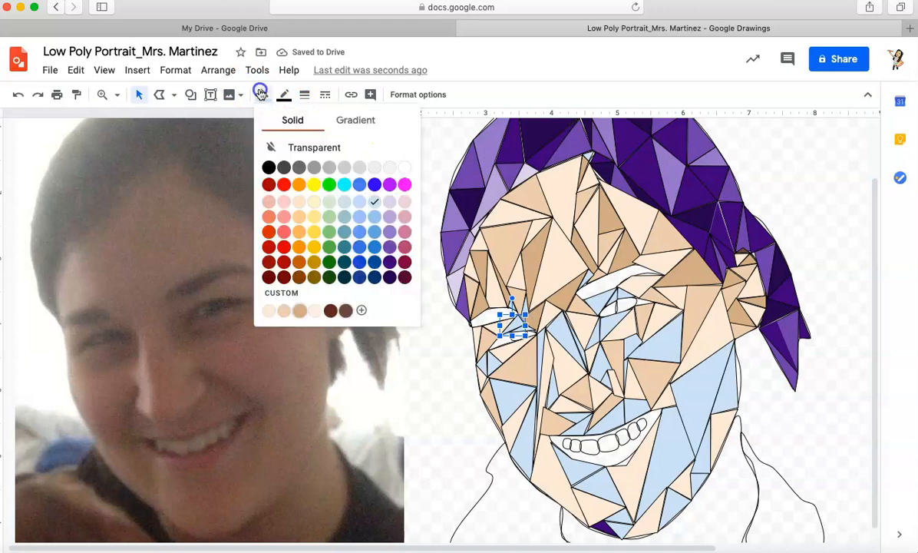
left_click(312, 310)
left_click(494, 360)
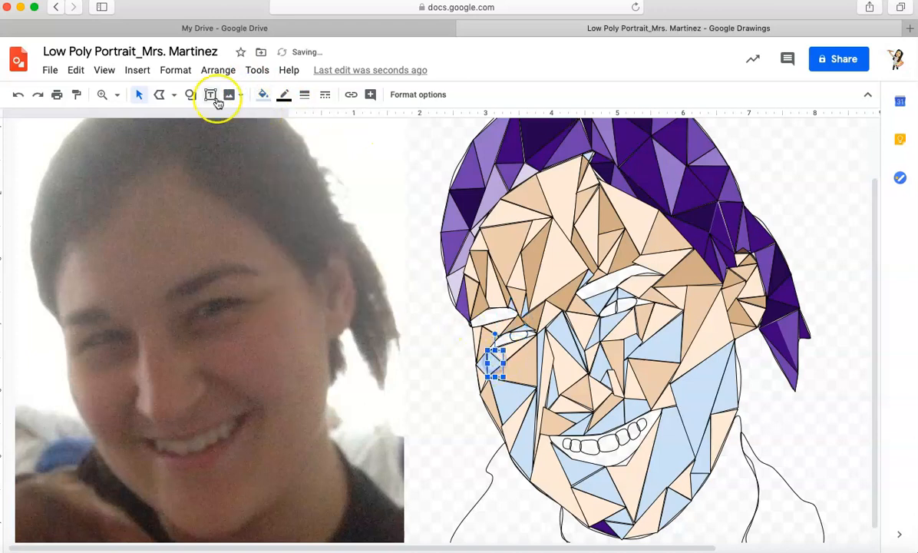
left_click(262, 93)
left_click(315, 310)
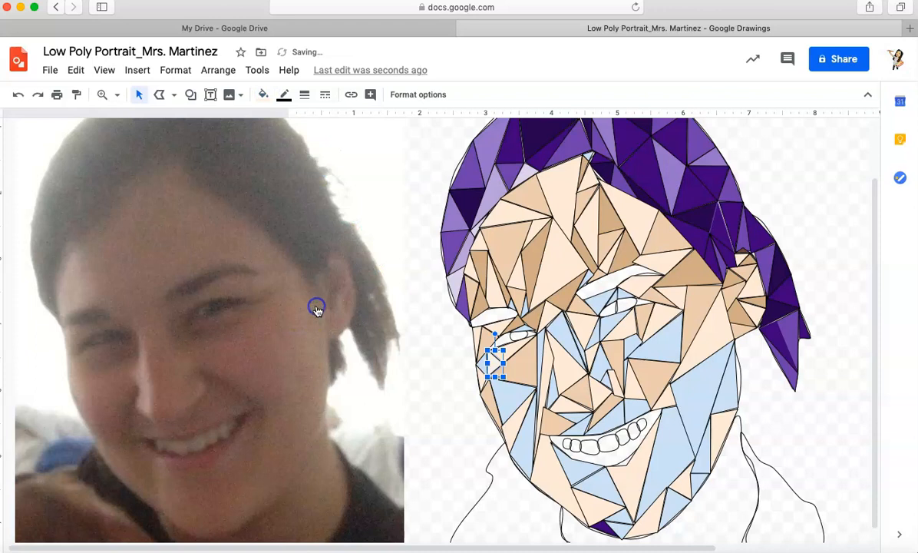
left_click(525, 442)
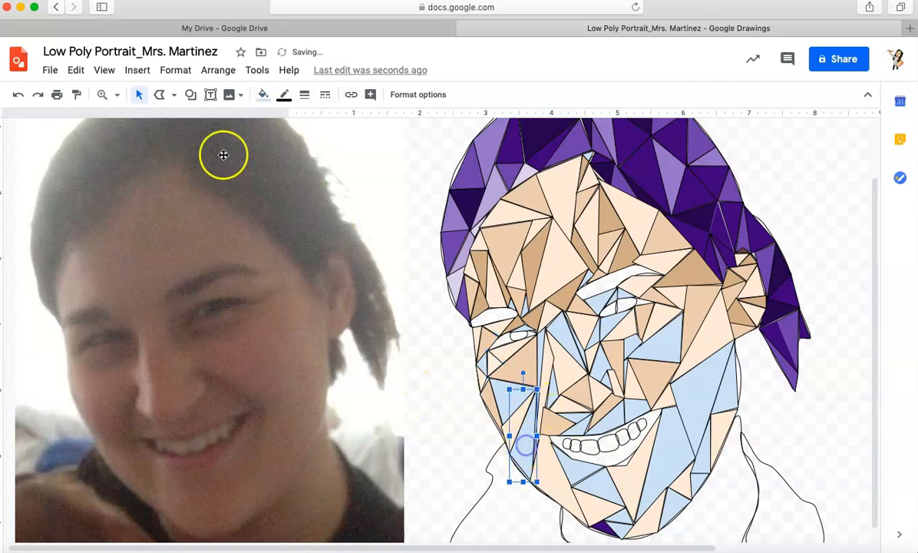
left_click(262, 93)
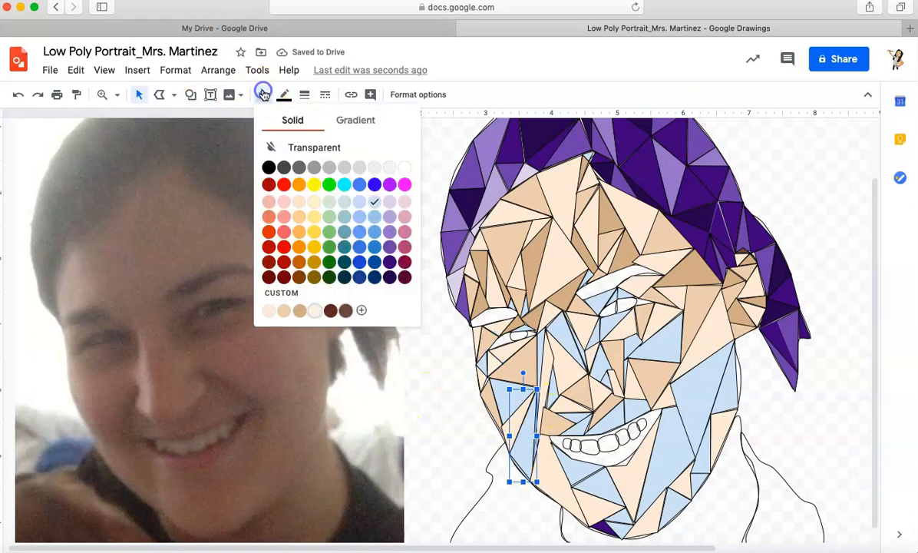
left_click(317, 311)
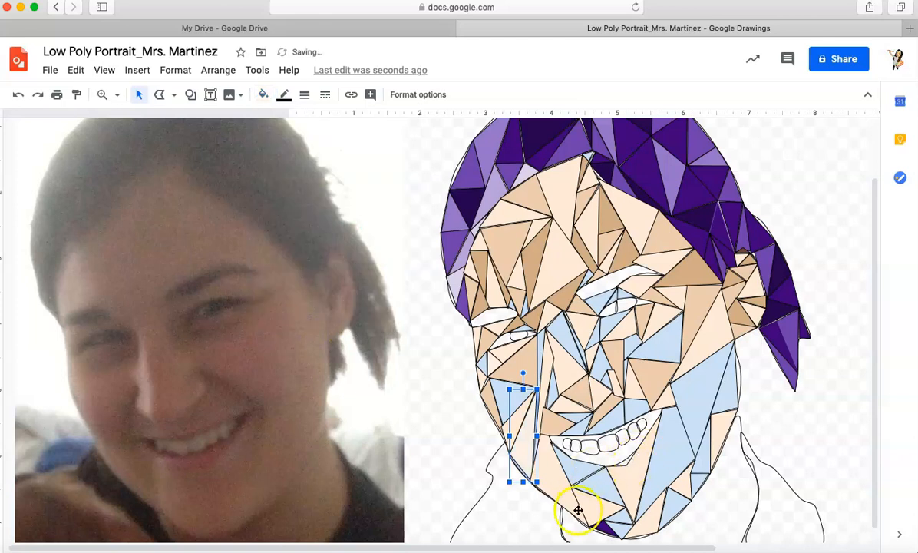
Fill the blue triangle on the lower left cheek with the darker custom tan, after trying the lighter one
left_click(499, 392)
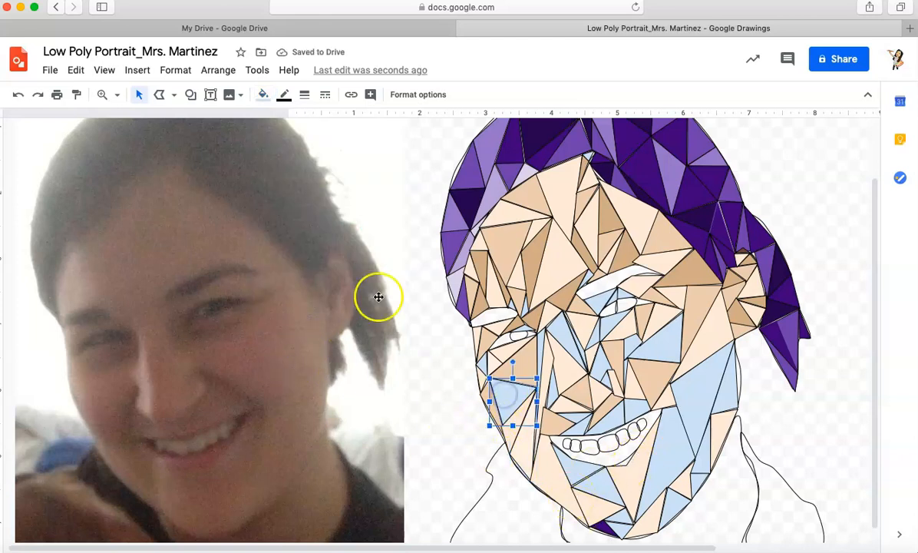
left_click(261, 95)
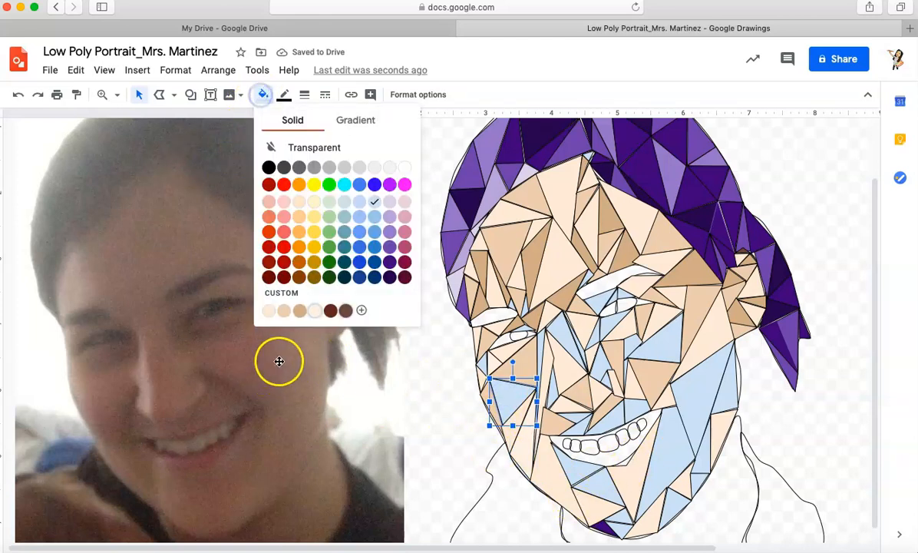
left_click(284, 311)
left_click(260, 98)
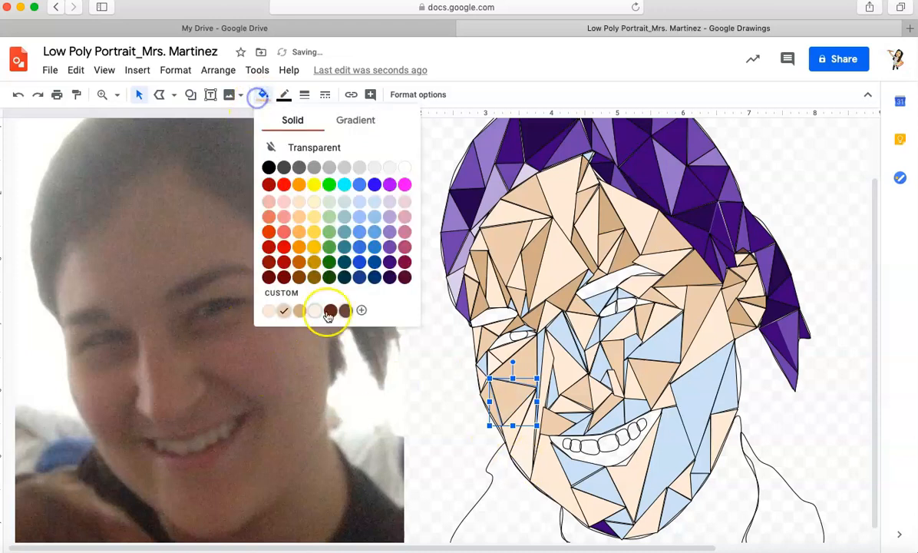
left_click(301, 315)
Fill the large blue right-cheek triangle with the darker custom tan and the narrow one on its outer edge with a custom skin tone
left_click(704, 402)
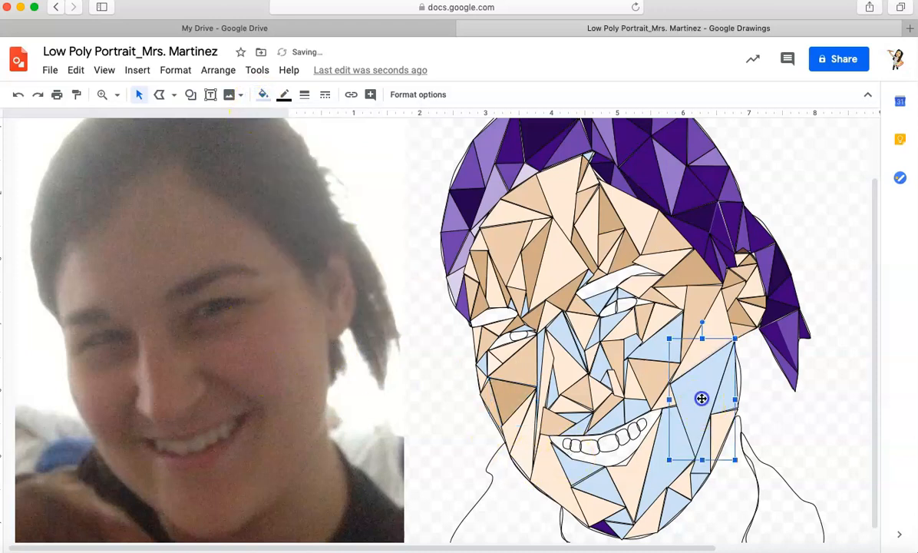
left_click(261, 95)
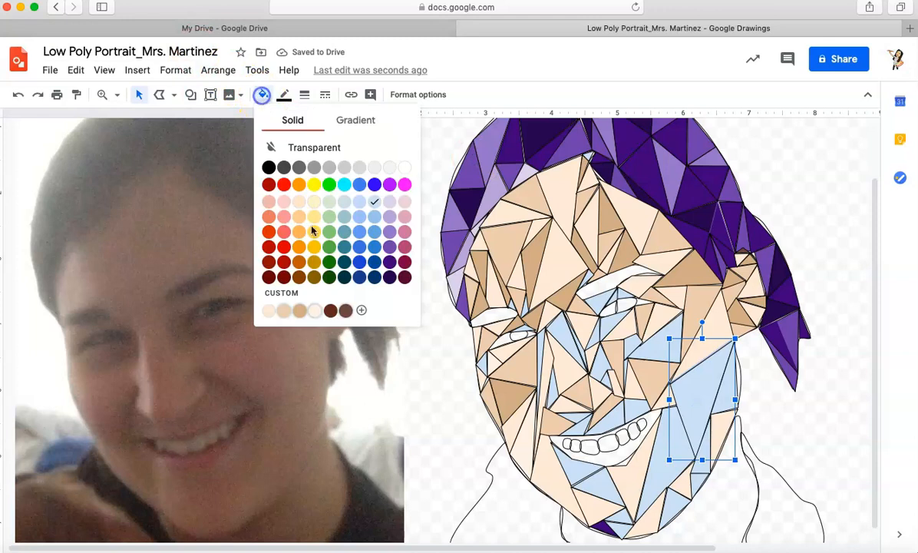
left_click(300, 311)
left_click(725, 388)
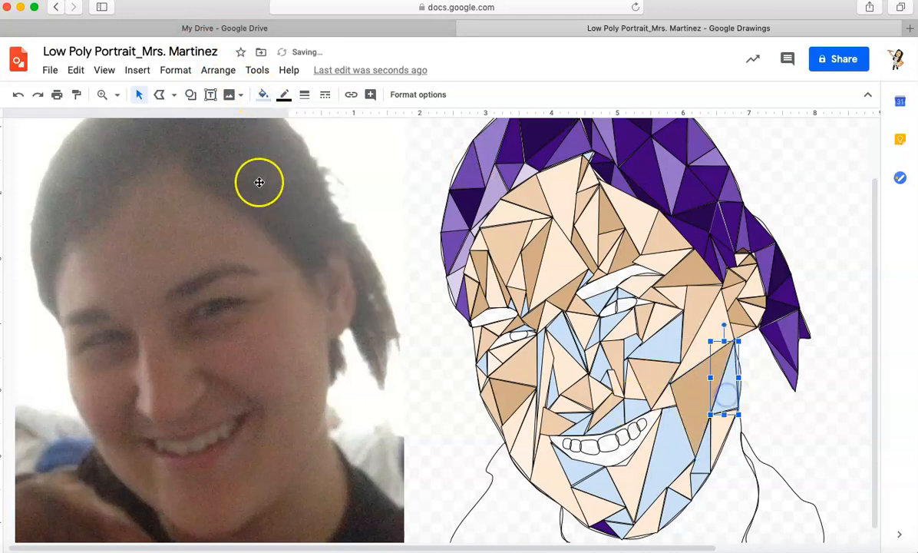
left_click(262, 94)
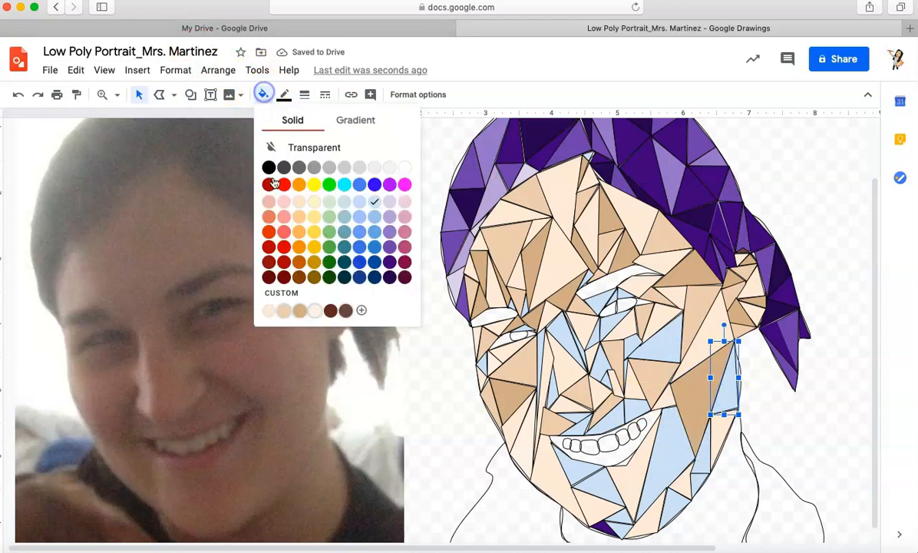
left_click(300, 310)
Fill the large blue triangle beside the mouth's right corner with the lighter custom tan, after trying a paler tone
left_click(663, 454)
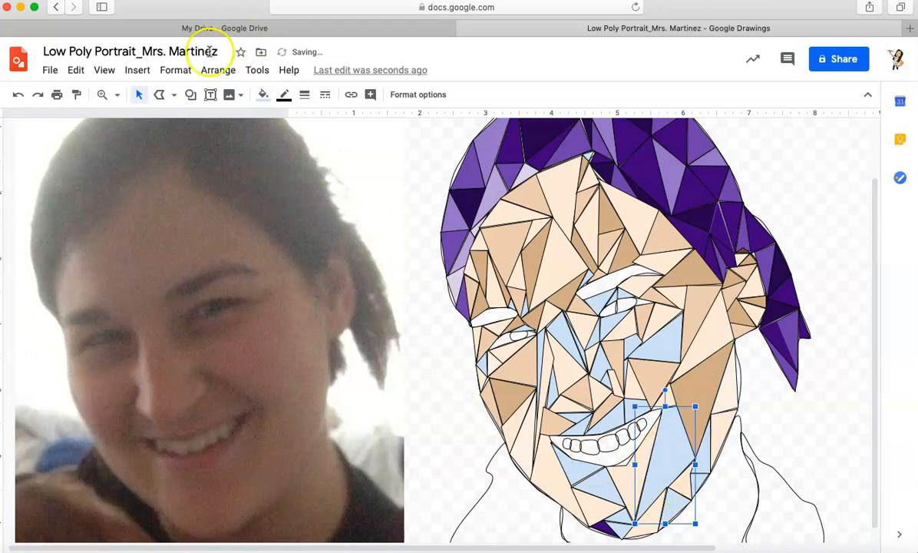
left_click(262, 94)
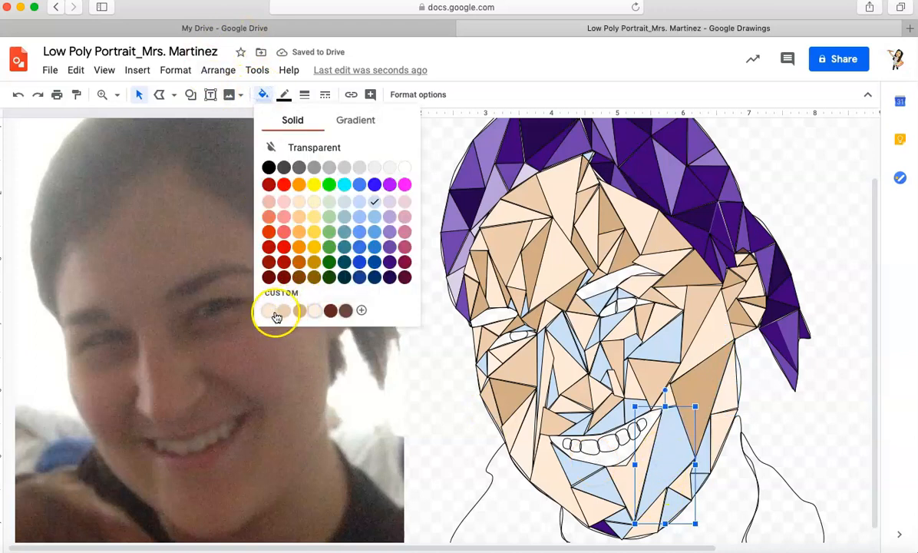
left_click(277, 317)
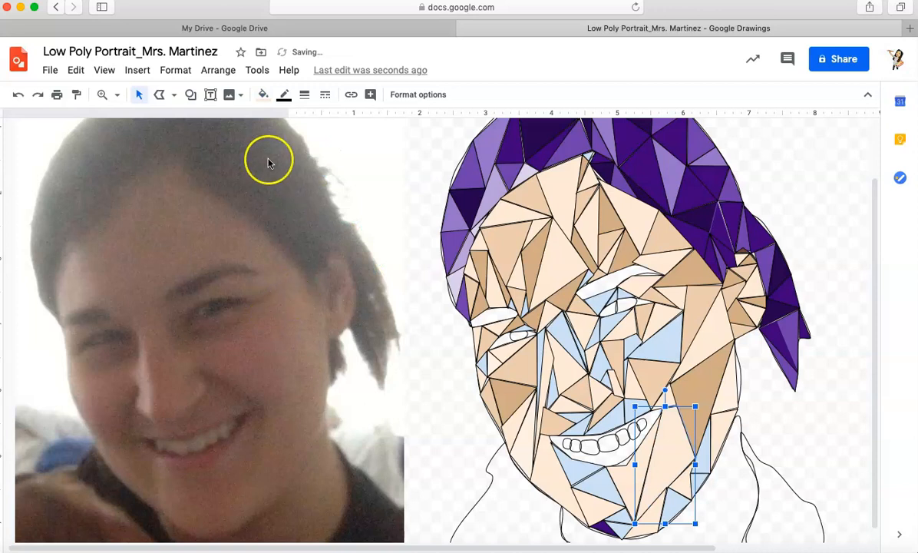
left_click(262, 95)
left_click(284, 311)
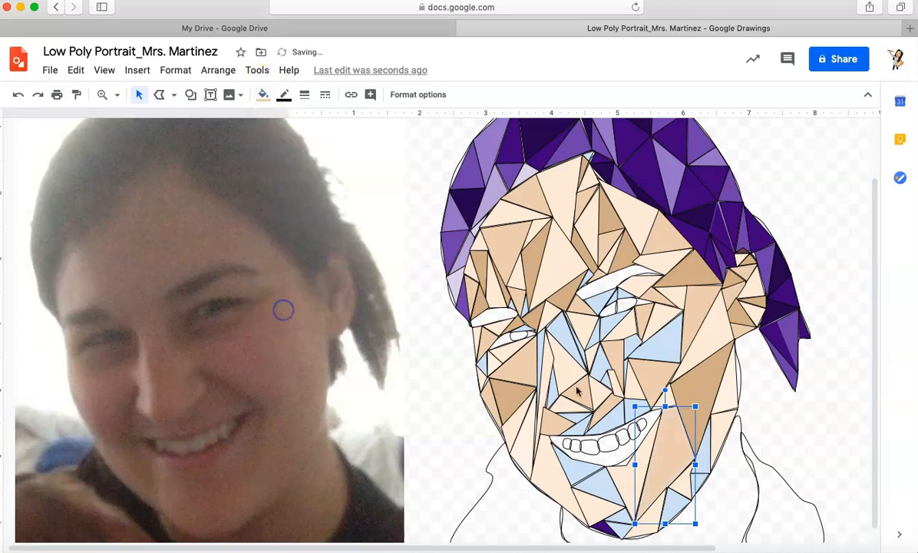
Fill the narrow blue right-jaw triangle with the lighter custom tan and the small one just below it with the darker tan
left_click(706, 456)
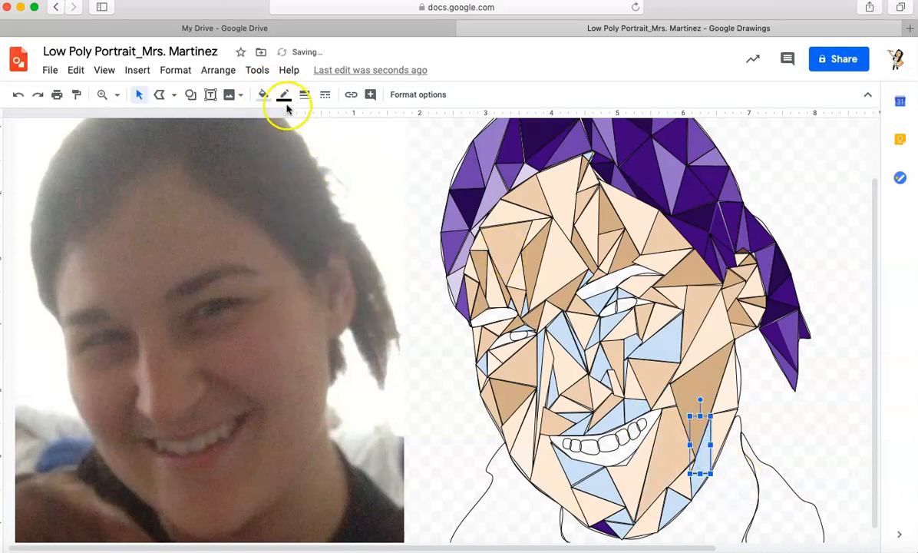
left_click(262, 95)
left_click(283, 310)
left_click(700, 480)
left_click(262, 94)
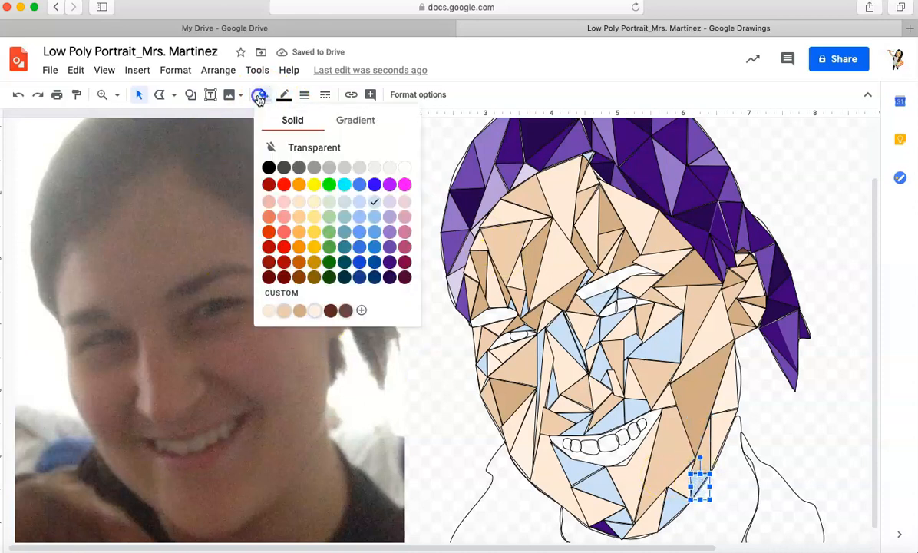
left_click(298, 311)
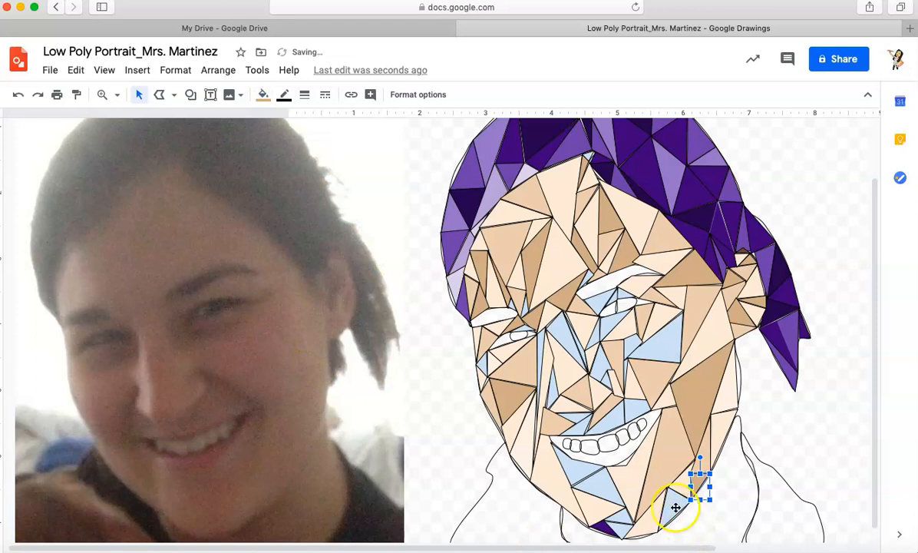
Fill the blue triangle on the lower right jaw edge and the wide one below the mouth with the darker custom tan
left_click(675, 505)
left_click(262, 95)
left_click(301, 310)
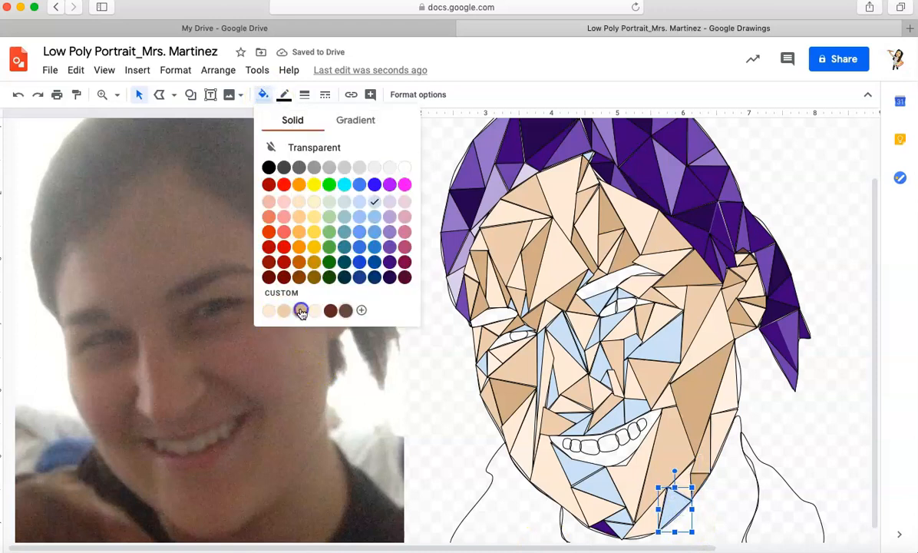
left_click(604, 492)
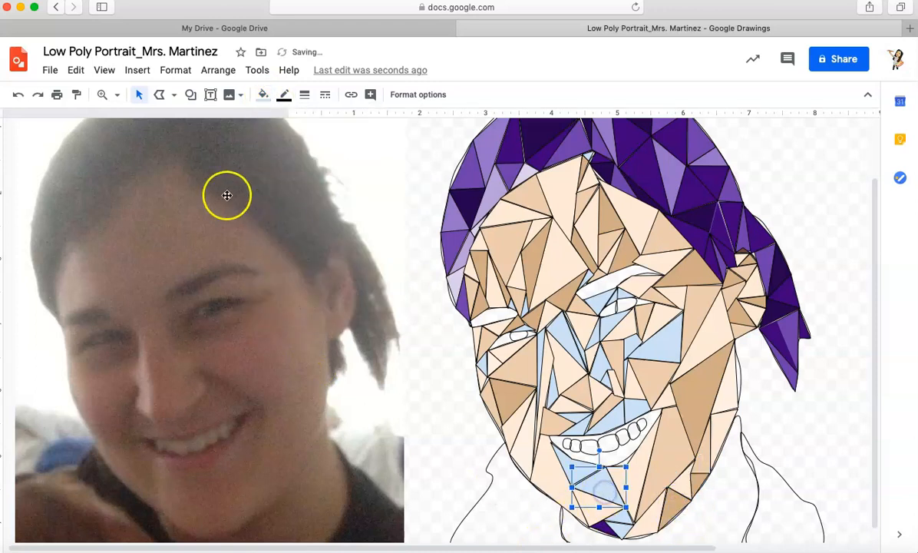
left_click(264, 94)
left_click(298, 314)
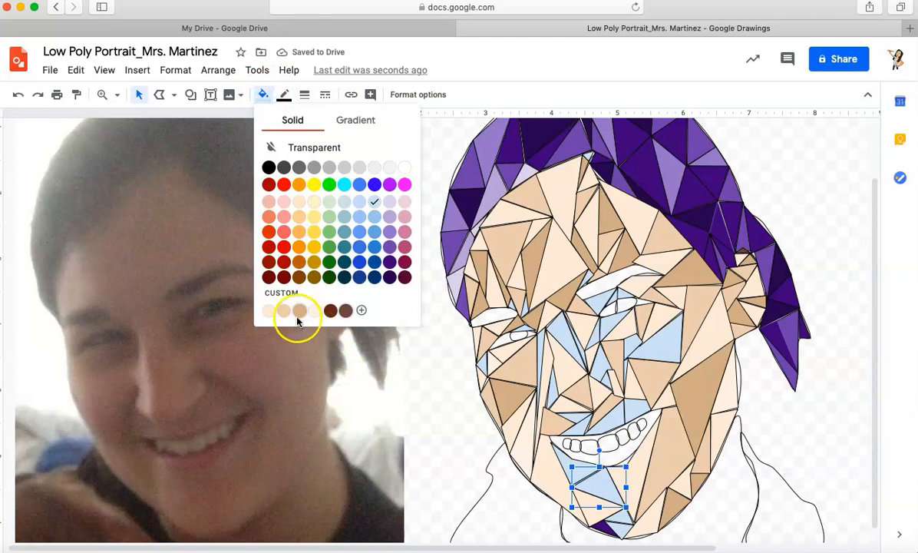
Fill the stray purple chin triangle and the blue one just above it with the darker custom tan
left_click(615, 530)
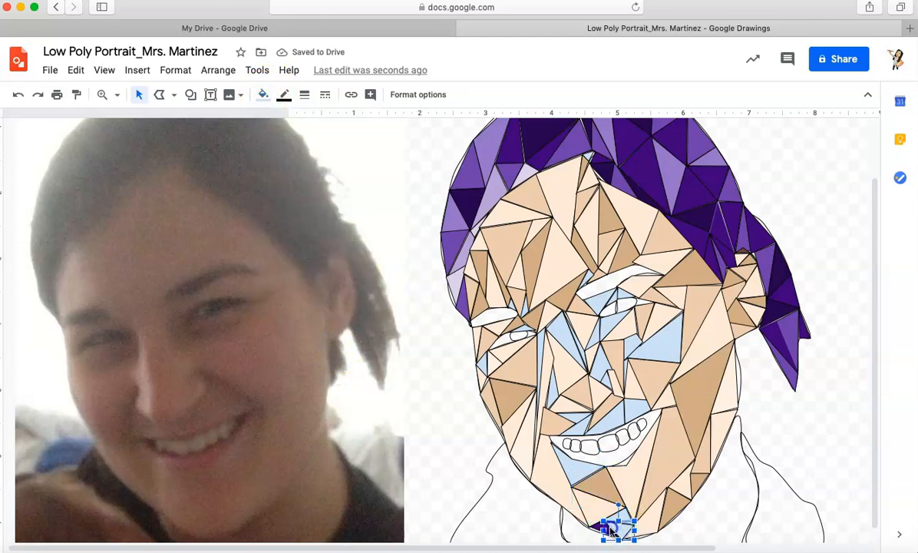
left_click(264, 94)
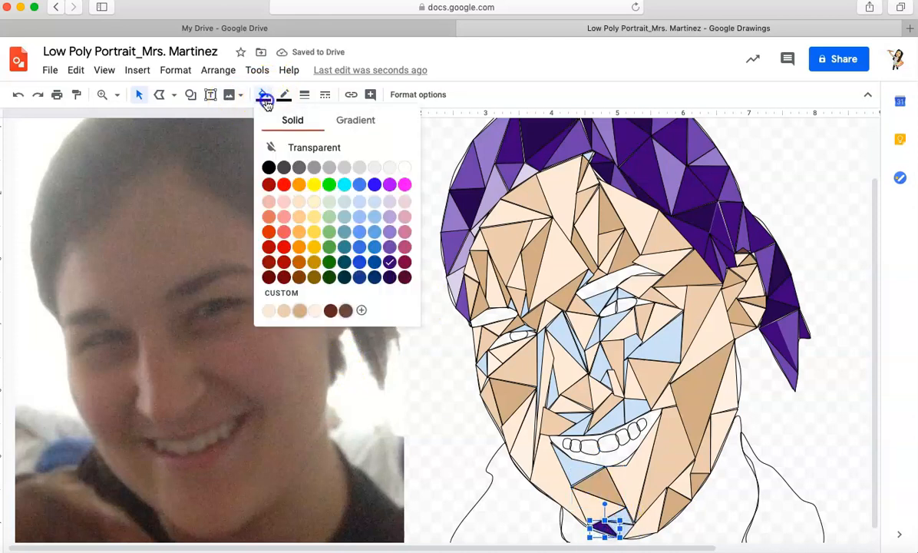
left_click(299, 313)
left_click(619, 512)
left_click(264, 94)
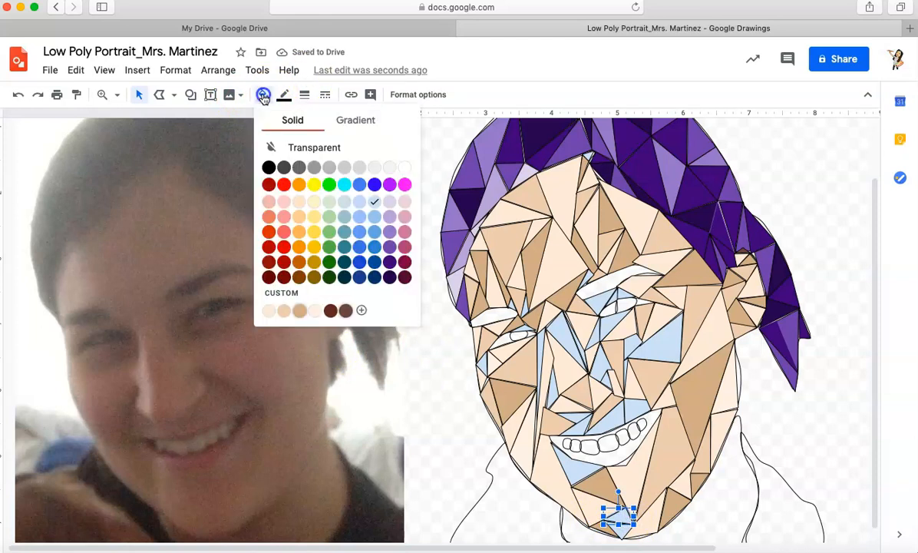
left_click(300, 310)
Fill the small blue triangle at the tip of the chin with the lighter custom tan
left_click(625, 530)
left_click(263, 94)
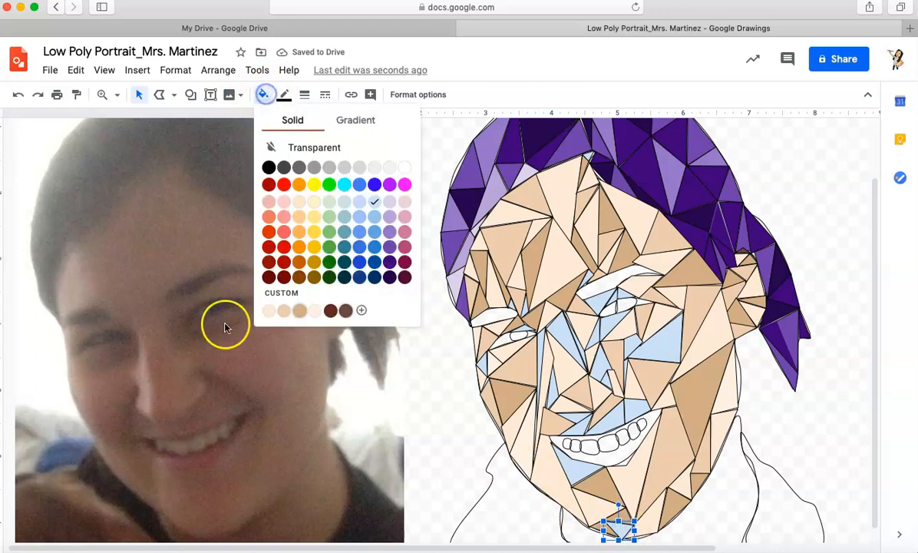
left_click(284, 310)
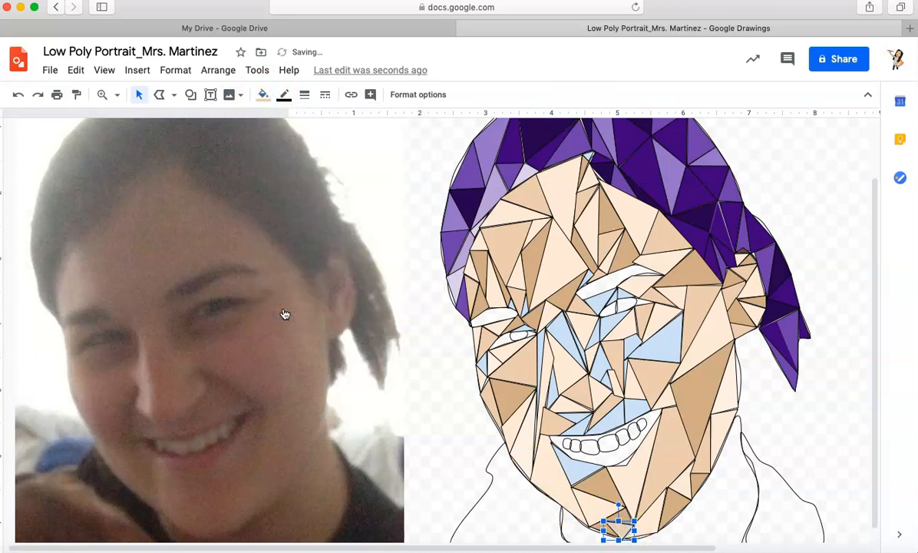
Fill the blue triangle below the mouth's left corner with the darker custom tan and the one between nose and mouth with the lighter tan
left_click(582, 476)
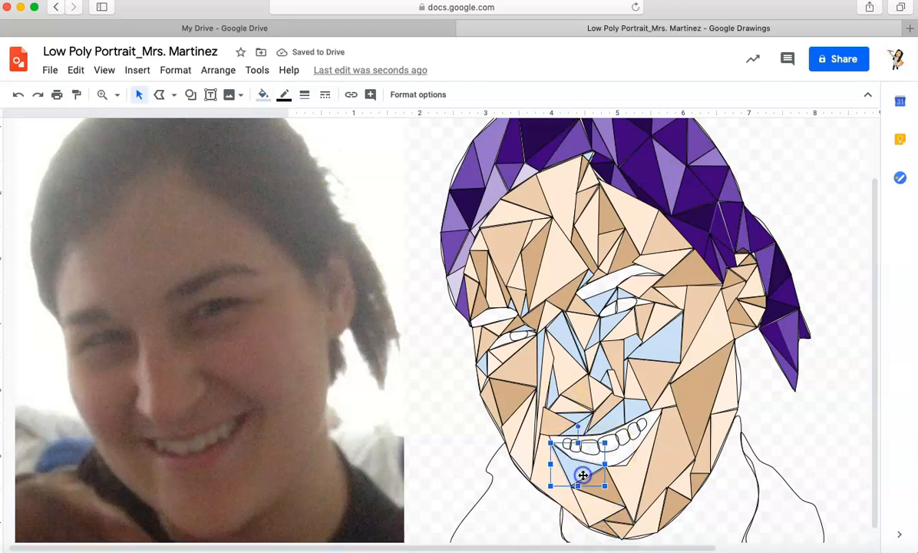
left_click(263, 94)
left_click(299, 311)
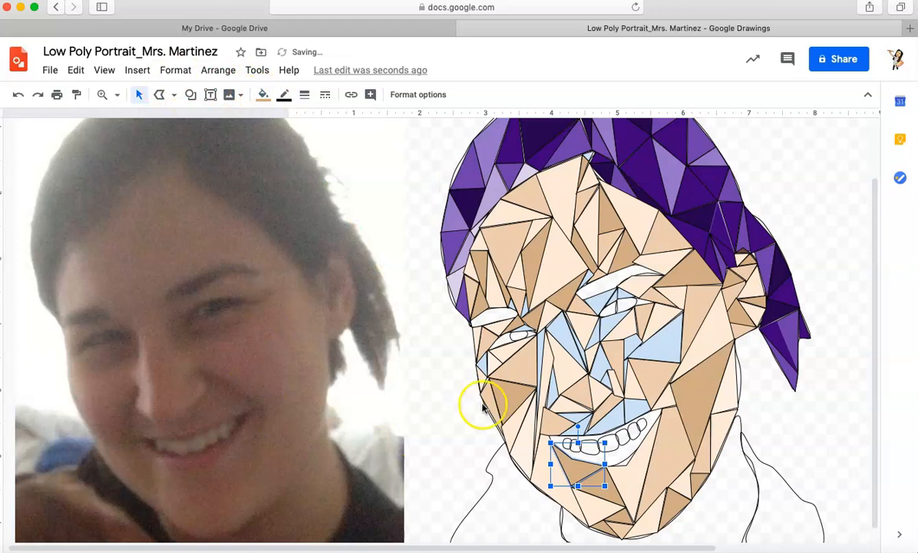
left_click(613, 417)
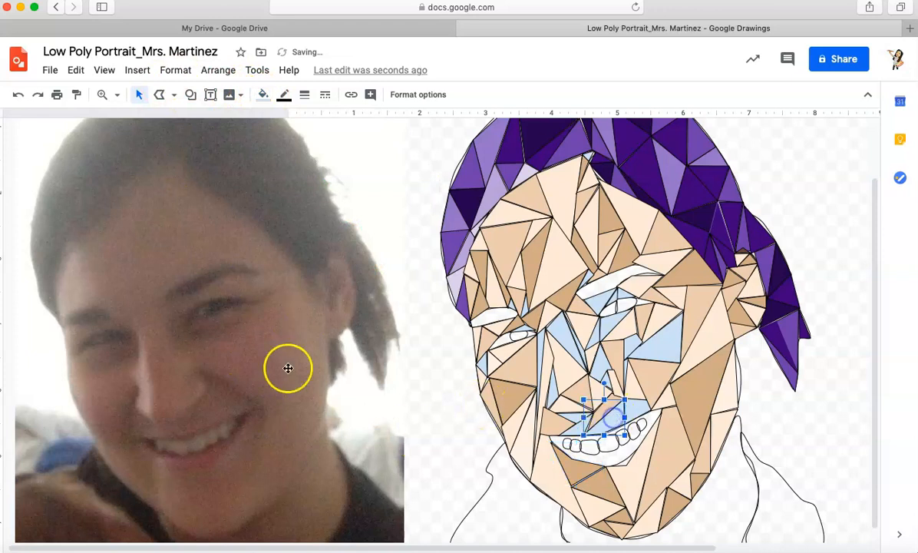
left_click(262, 95)
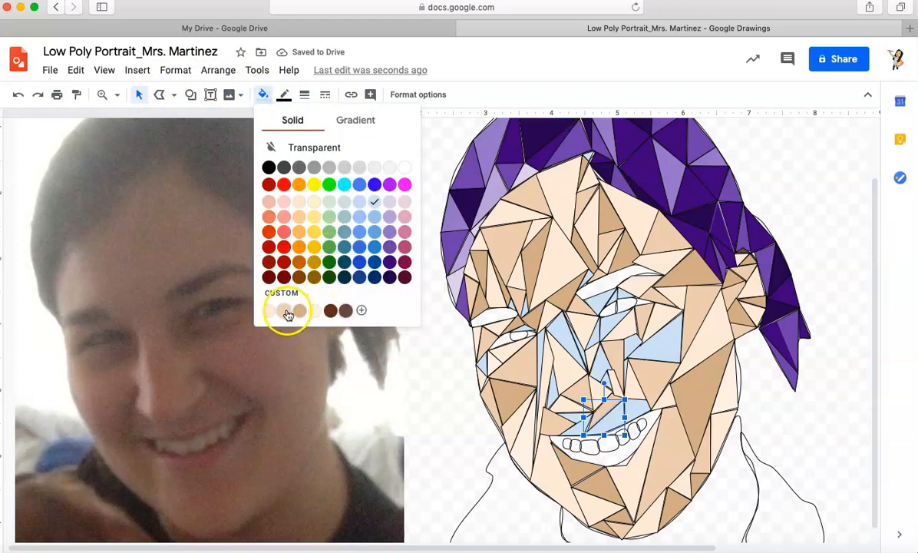
left_click(285, 312)
Fill the small blue triangle above the mouth's left side with the palest custom cream and the one above its right corner with light peach
left_click(576, 418)
left_click(262, 94)
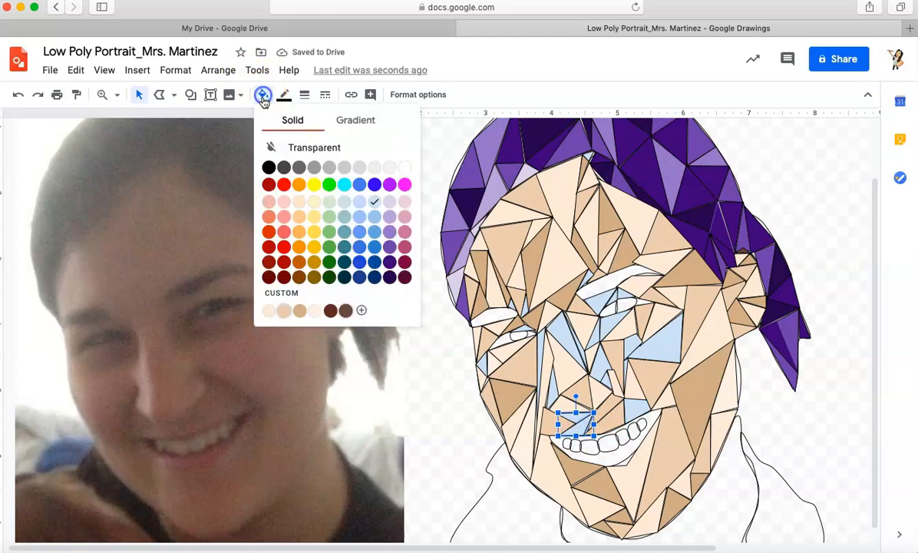
left_click(314, 313)
left_click(639, 405)
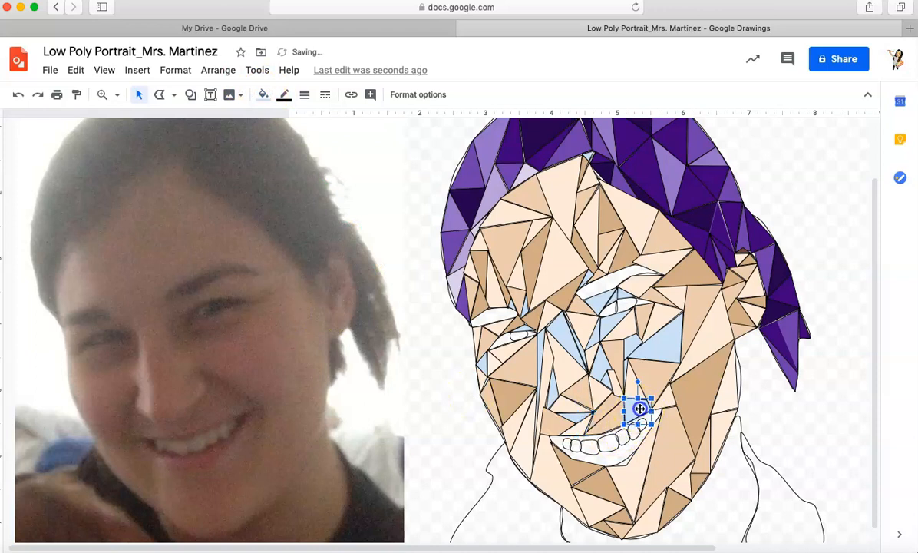
left_click(263, 93)
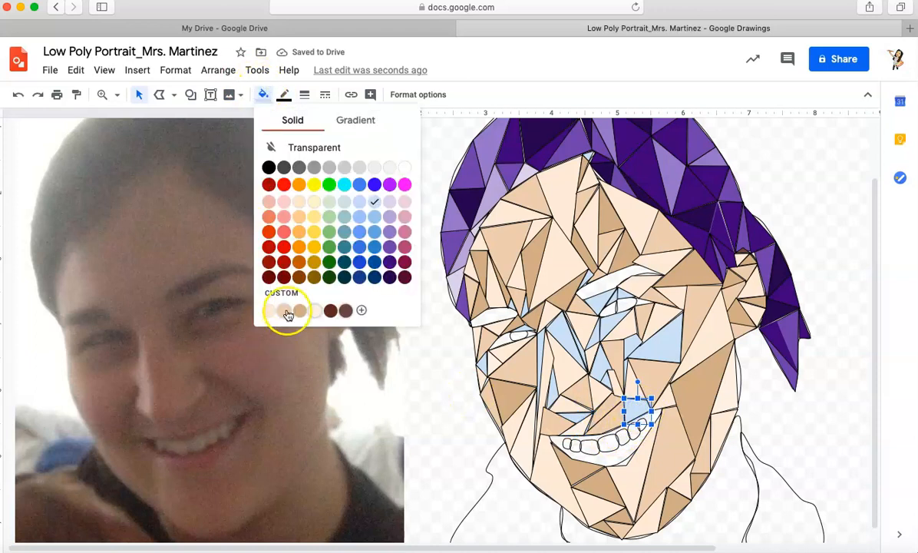
left_click(285, 311)
left_click(262, 94)
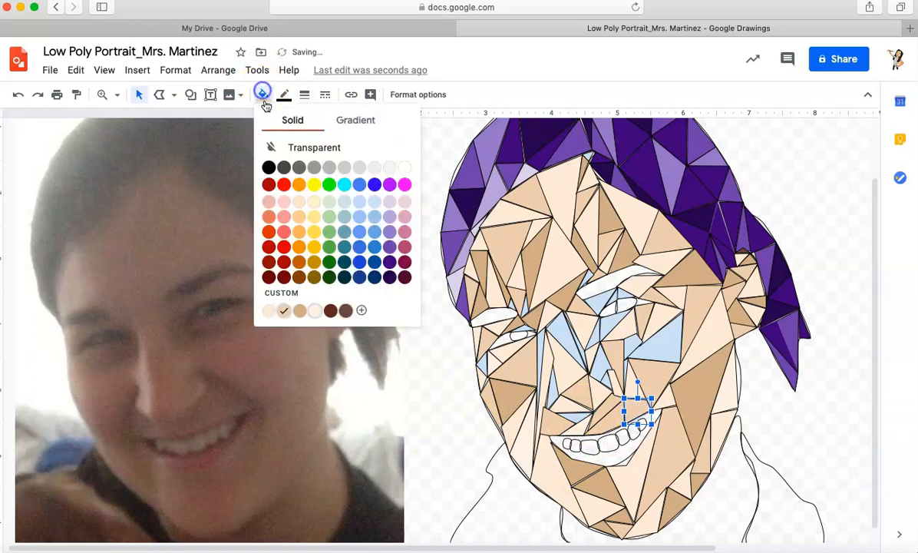
left_click(265, 315)
Fill the thin blue triangle below the left side of the nose with the darker custom tan
left_click(580, 414)
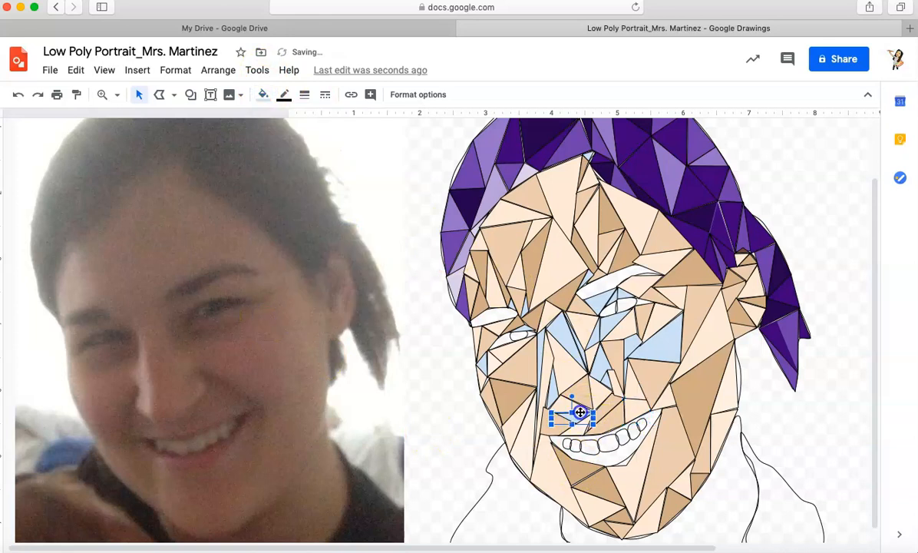
left_click(262, 95)
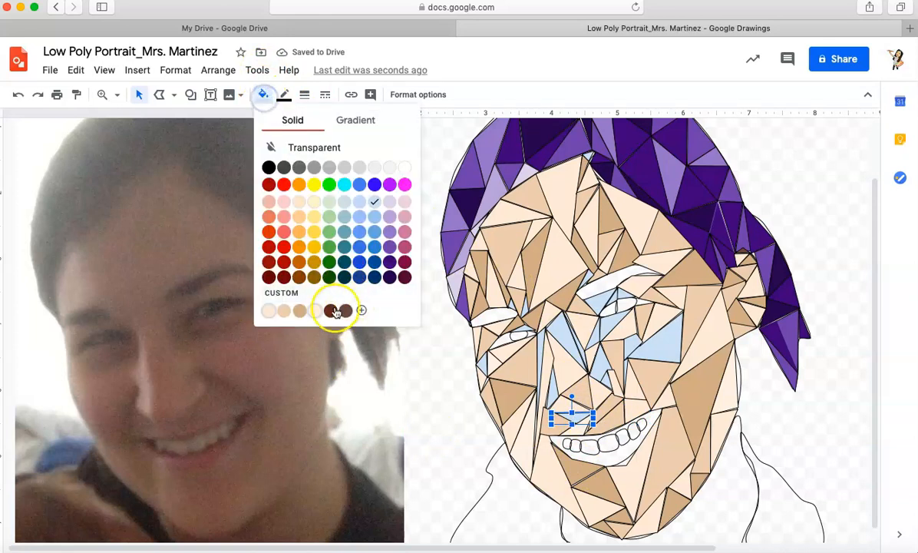
left_click(300, 314)
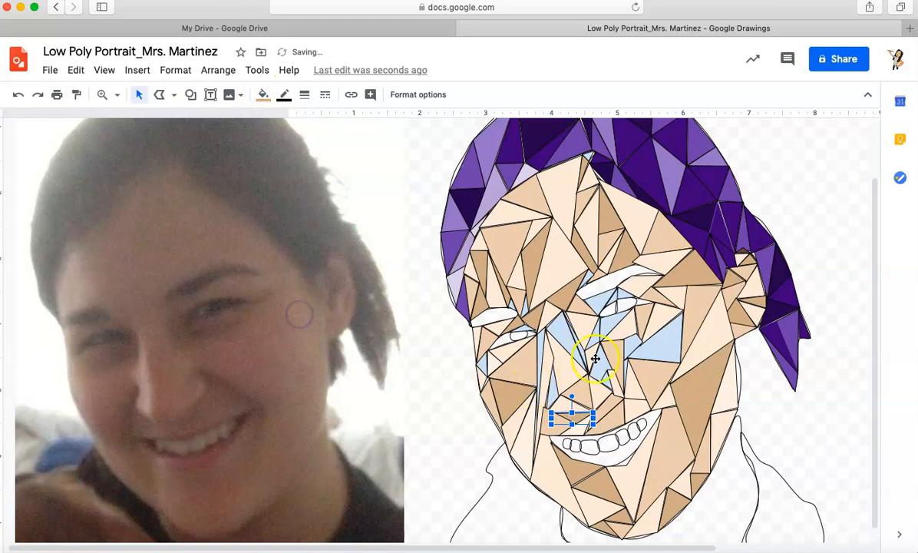
Make the left eyebrow's outline transparent and fill the eyebrow with the lighter custom brown
left_click_drag(485, 308, 493, 325)
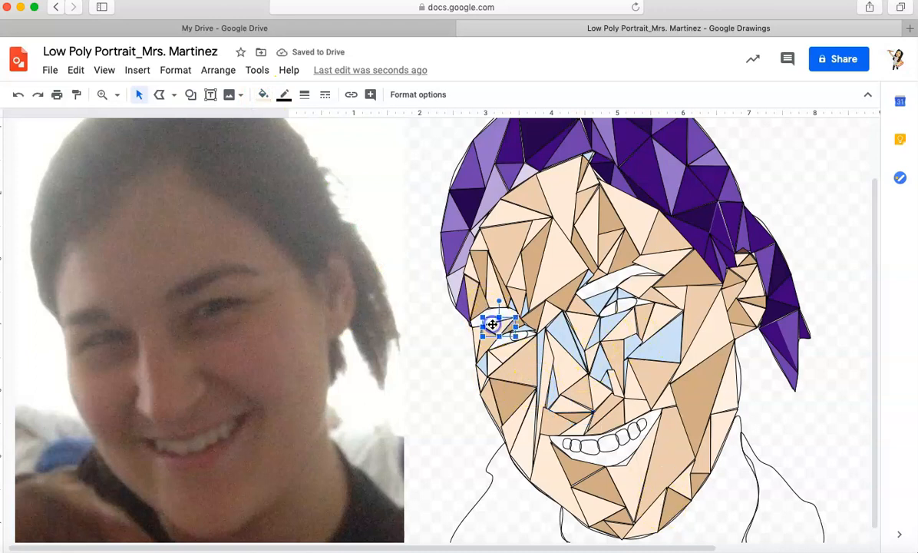
left_click(283, 94)
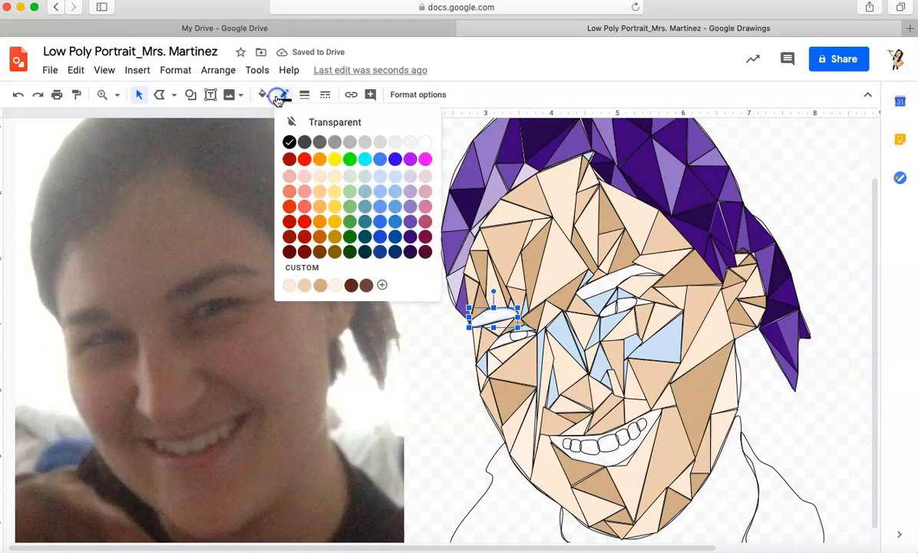
left_click(367, 285)
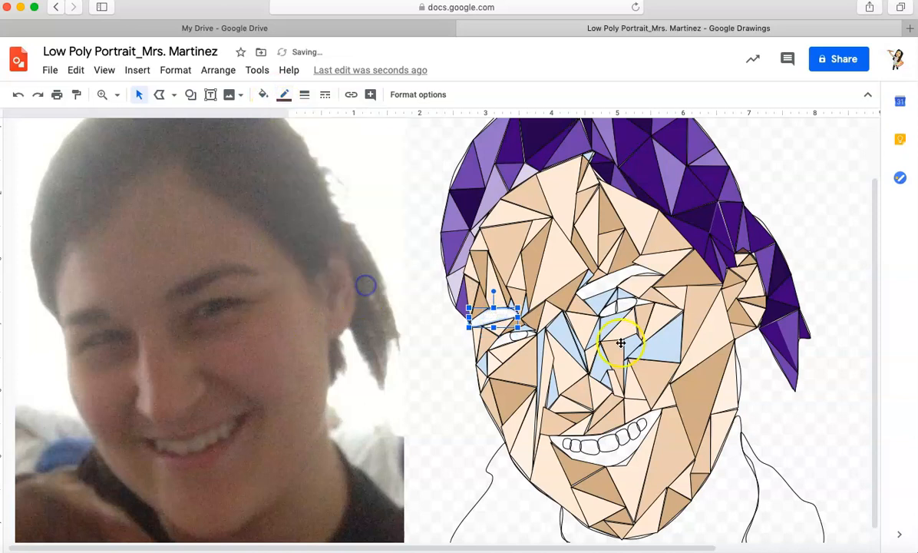
left_click(283, 94)
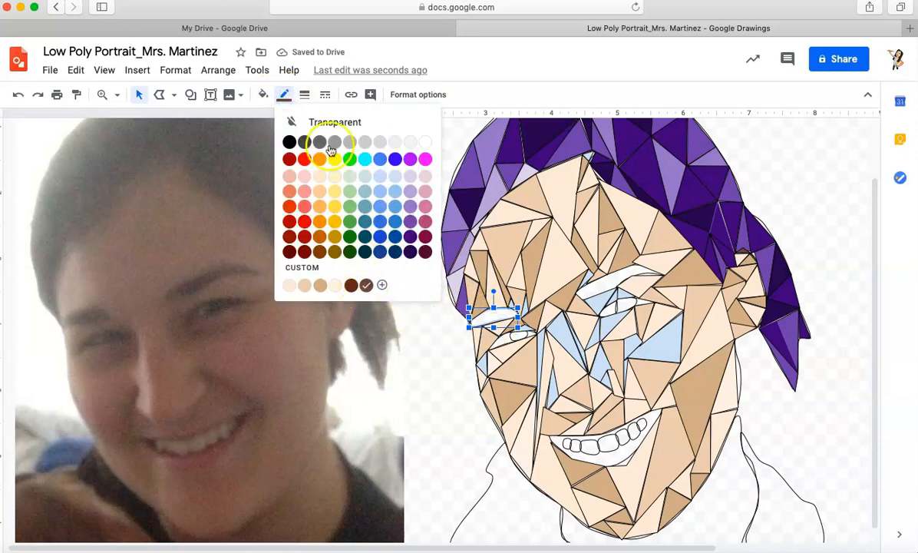
left_click(301, 122)
left_click(282, 95)
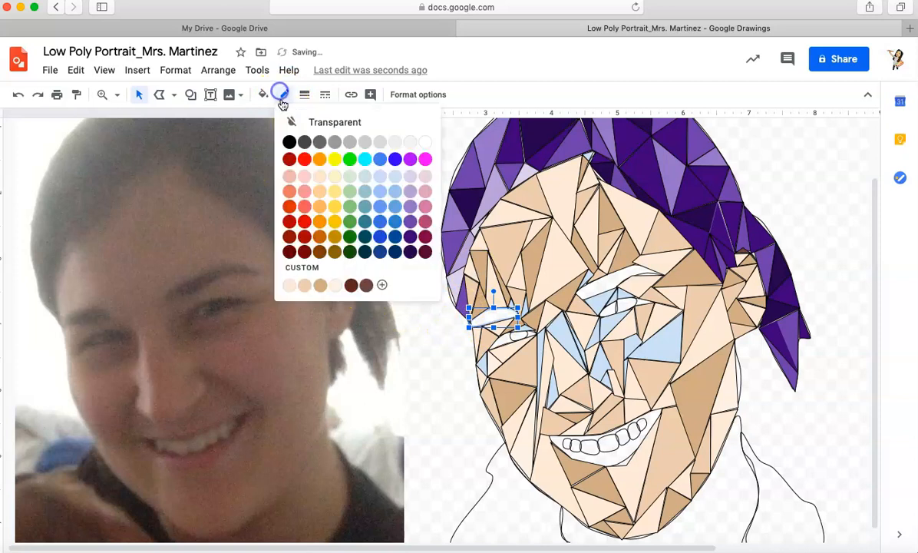
left_click(261, 94)
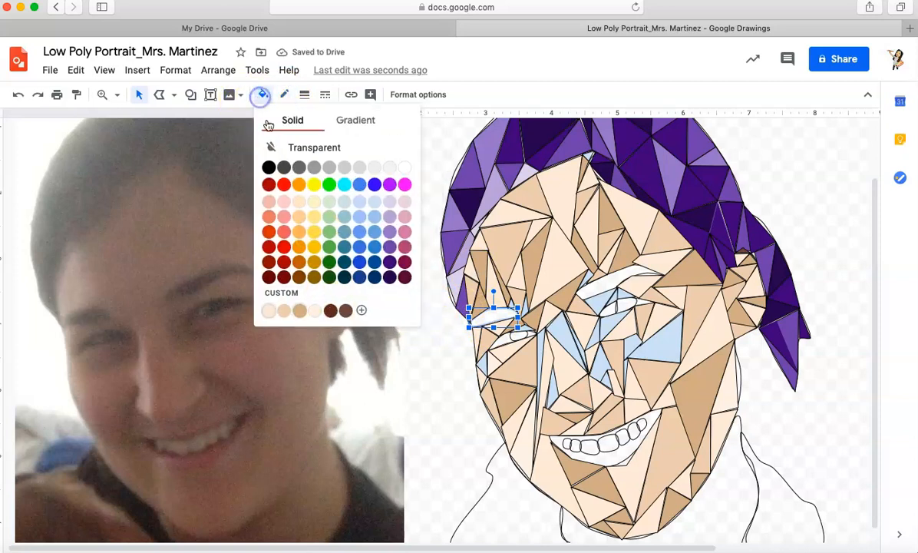
left_click(335, 310)
Fill the right eyebrow with the lighter custom brown
left_click(628, 283)
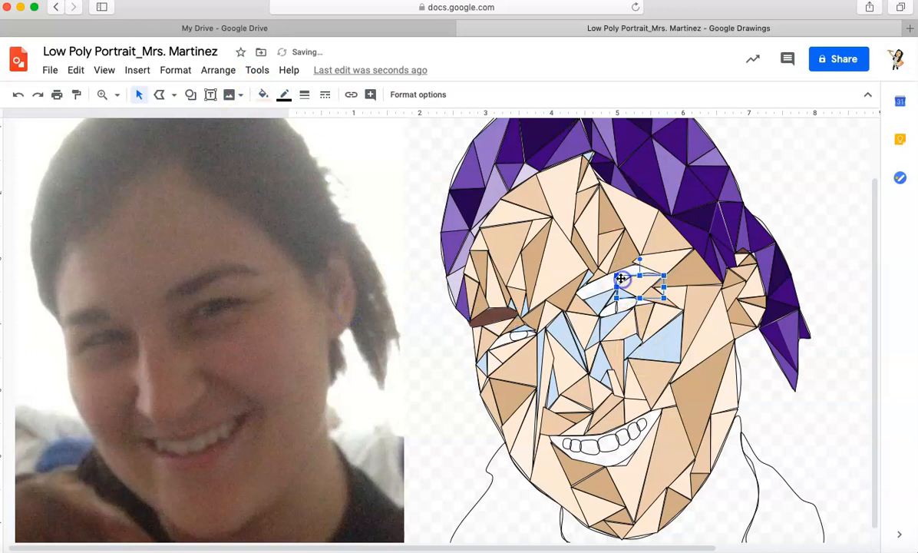
left_click(602, 283)
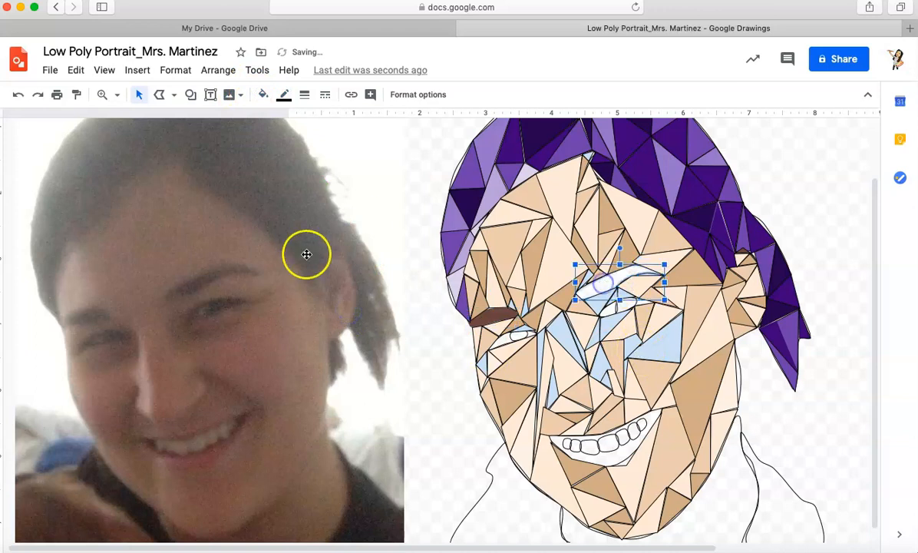
left_click(262, 93)
left_click(344, 310)
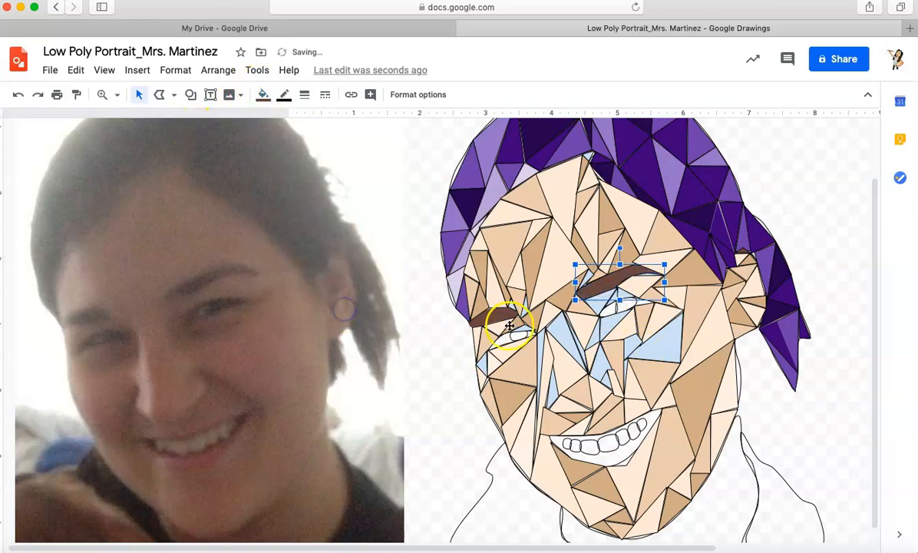
Fill the irises of both eyes with the lighter custom brown
left_click_drag(618, 309, 519, 335)
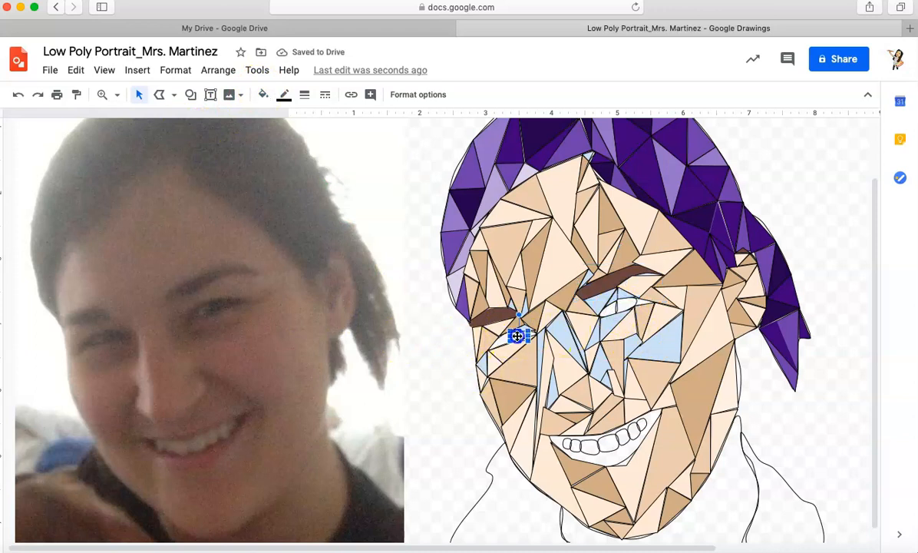
left_click(262, 94)
left_click(343, 311)
left_click(618, 306)
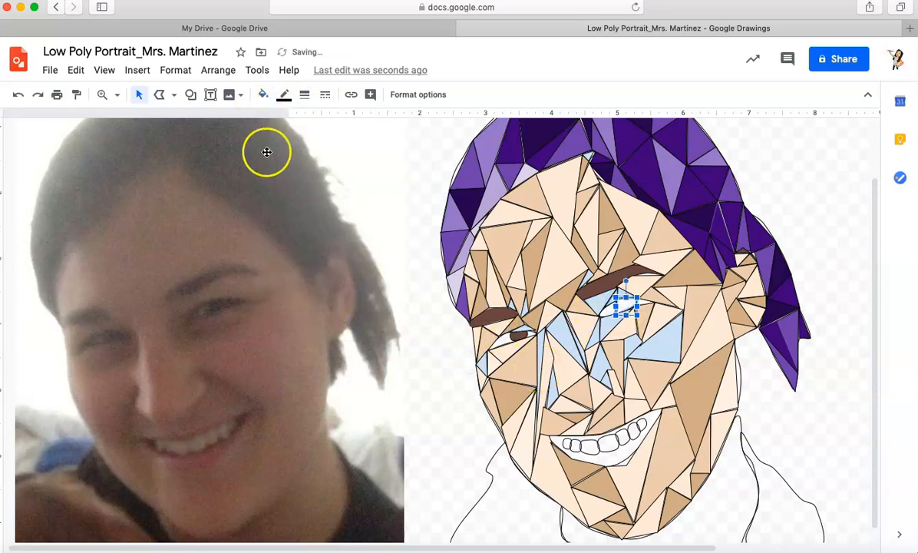
left_click(284, 98)
left_click(258, 93)
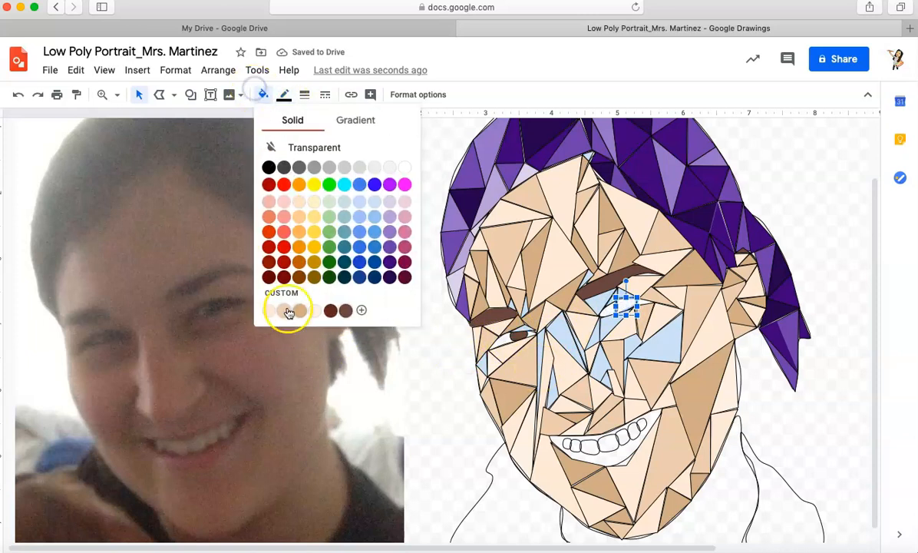
left_click(343, 311)
left_click(510, 345)
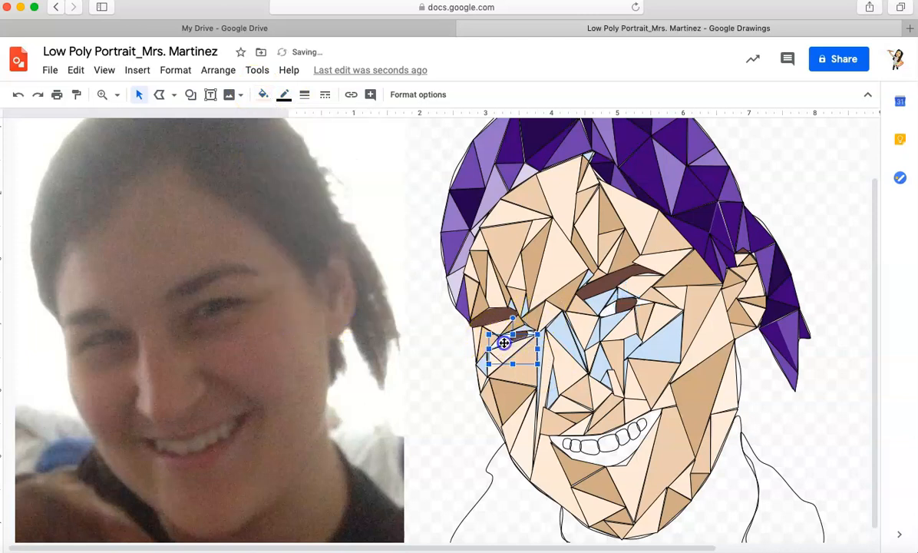
left_click(494, 338)
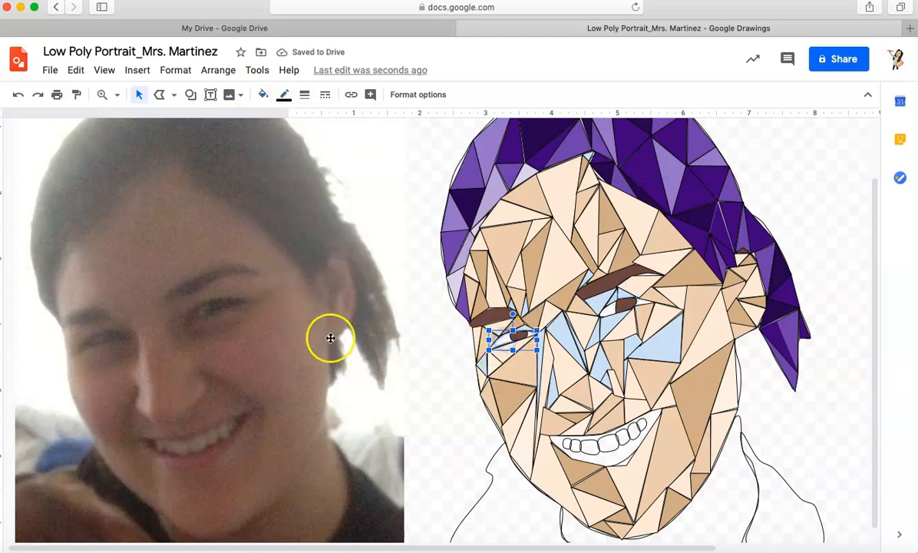
left_click(607, 306)
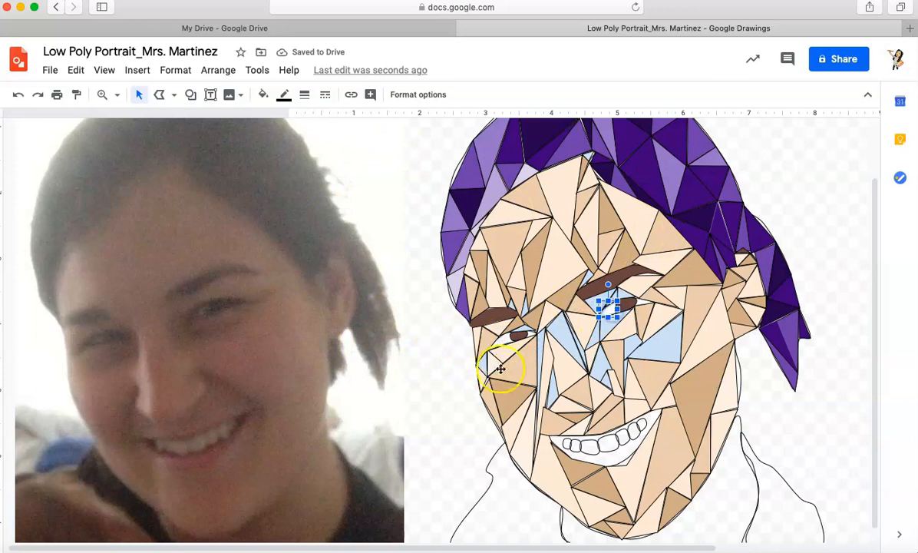
Fill the small blue triangle above the inner end of the right eyebrow with the palest custom cream
left_click(585, 276)
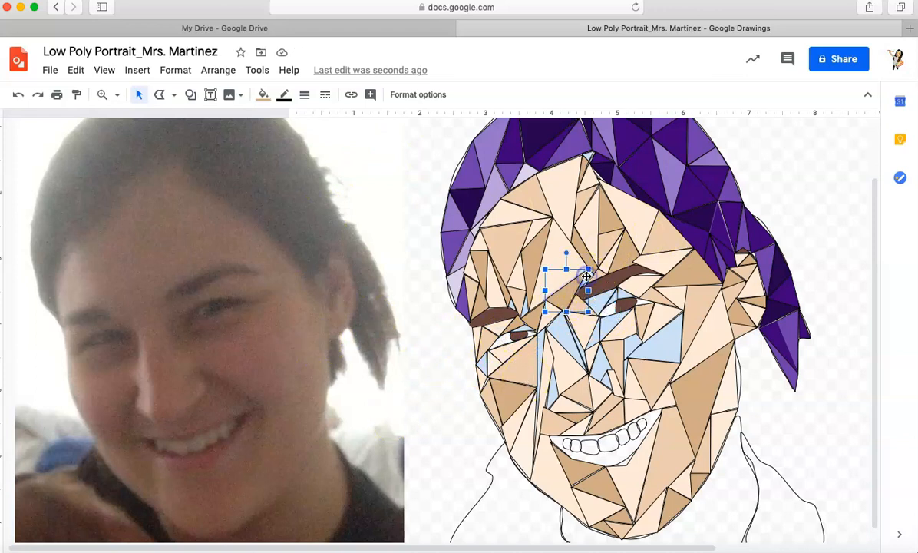
left_click(588, 275)
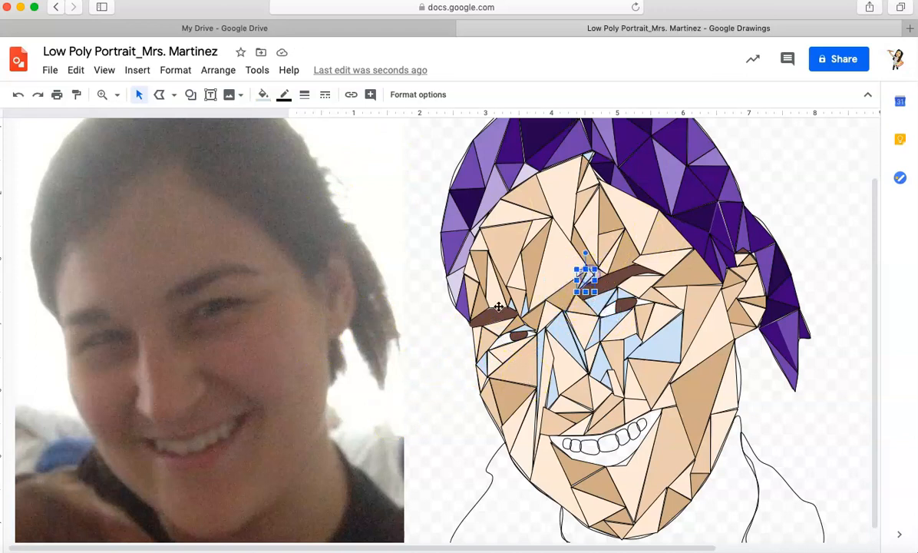
left_click(261, 95)
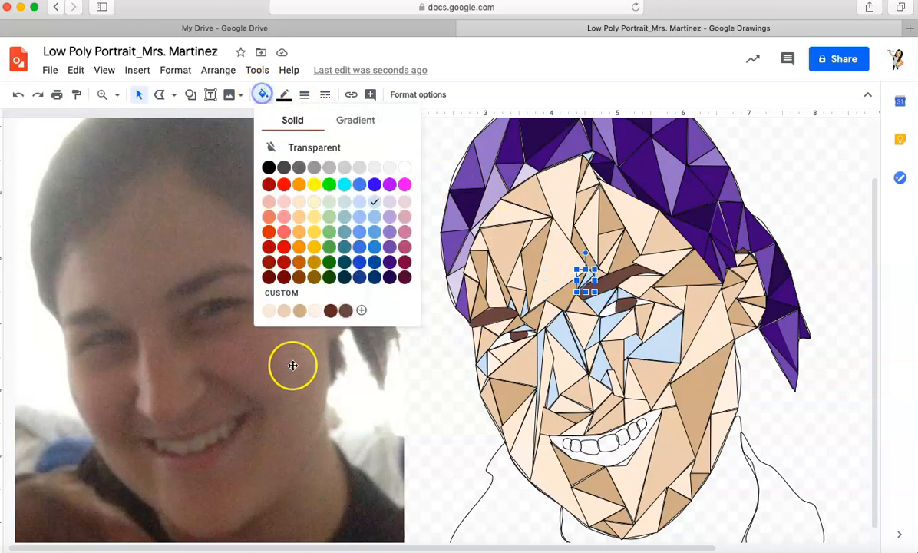
left_click(314, 310)
Fill the small blue triangles near the left eye's inner corner and between the right eyebrow and eye with custom skin tones
left_click(533, 315)
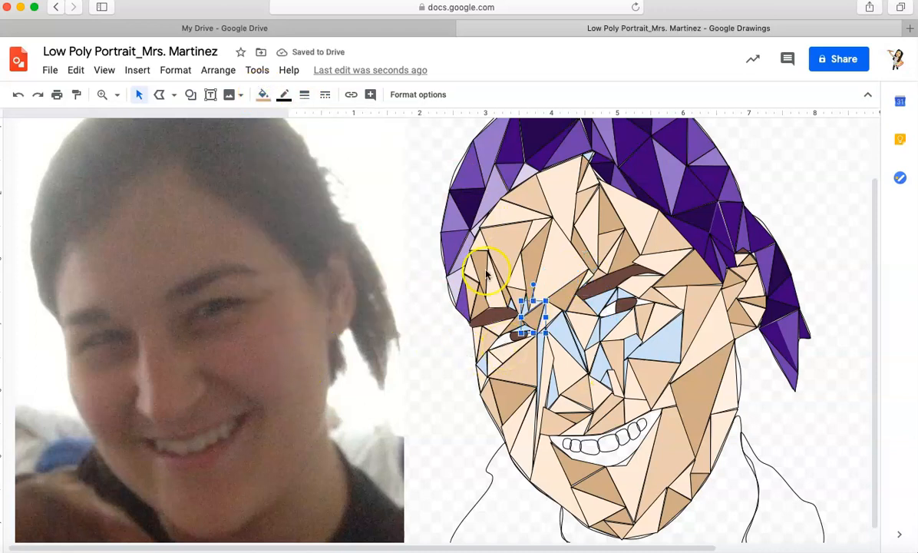
left_click(262, 94)
left_click(316, 311)
left_click(626, 292)
left_click(262, 94)
left_click(299, 310)
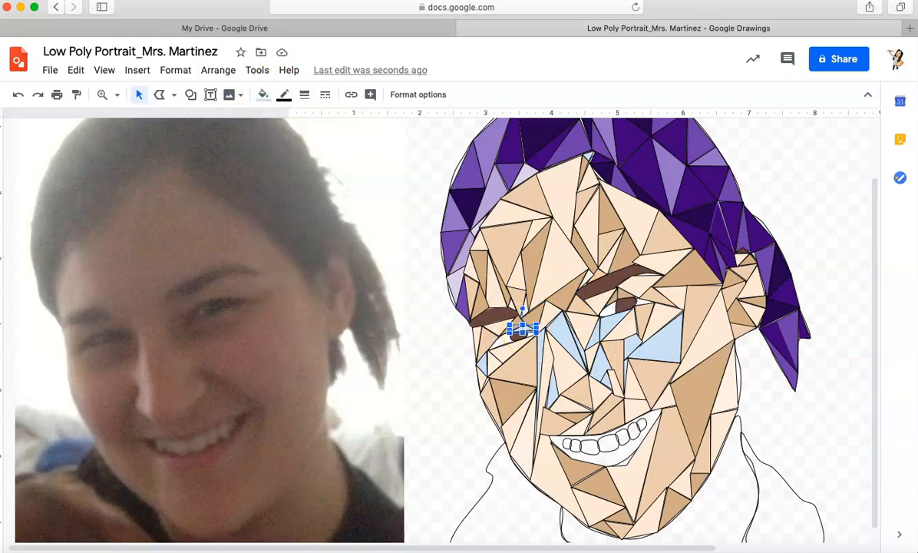
Fill the long narrow blue triangle running down the left side of the nose with a custom skin tone
left_click(543, 348)
left_click(543, 335)
left_click(539, 368)
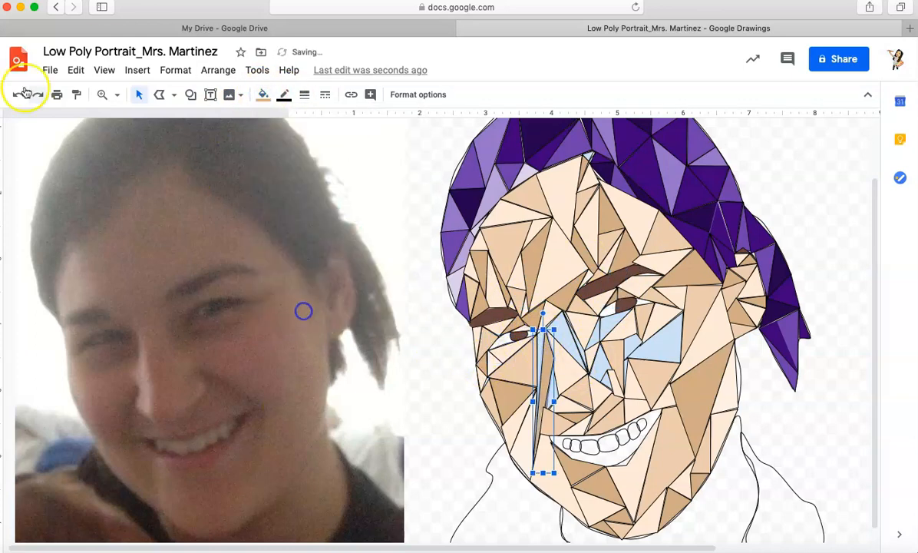
scroll(538, 345, "up", 3)
left_click(262, 94)
left_click(374, 201)
Fill the remaining blue triangles along the nose with the darker custom tan
left_click(707, 338)
left_click(662, 433)
left_click(261, 95)
left_click(299, 310)
left_click(790, 303)
left_click(769, 385)
left_click(261, 95)
left_click(298, 310)
Fill the large blue cheek triangle under the right eye with the darker custom tan and the sliver below it with a light skin tone
scroll(538, 330, "right", 4)
left_click(662, 357)
left_click(265, 95)
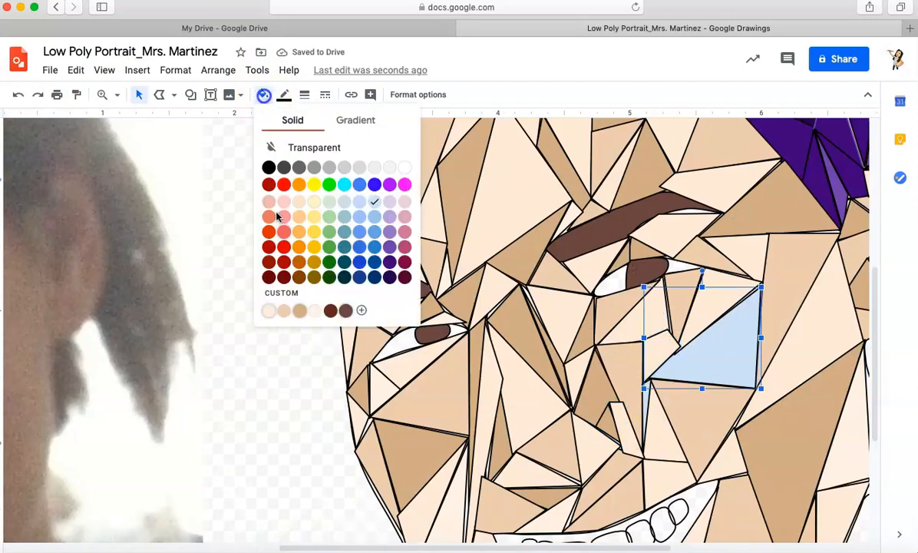
left_click(276, 212)
left_click(644, 405)
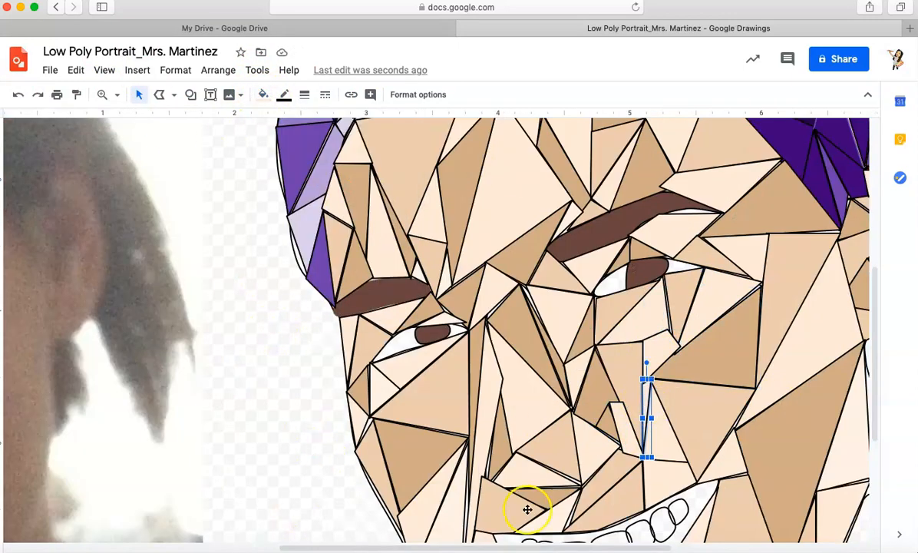
Fill the rightmost tooth and the larger tooth on the left side of the smile with white
scroll(528, 509, "down", 3)
left_click(679, 371)
left_click(263, 94)
left_click(388, 164)
left_click(572, 413)
left_click(263, 94)
left_click(403, 163)
Fill the mouth shape behind the teeth with light pink
left_click(509, 401)
left_click(284, 95)
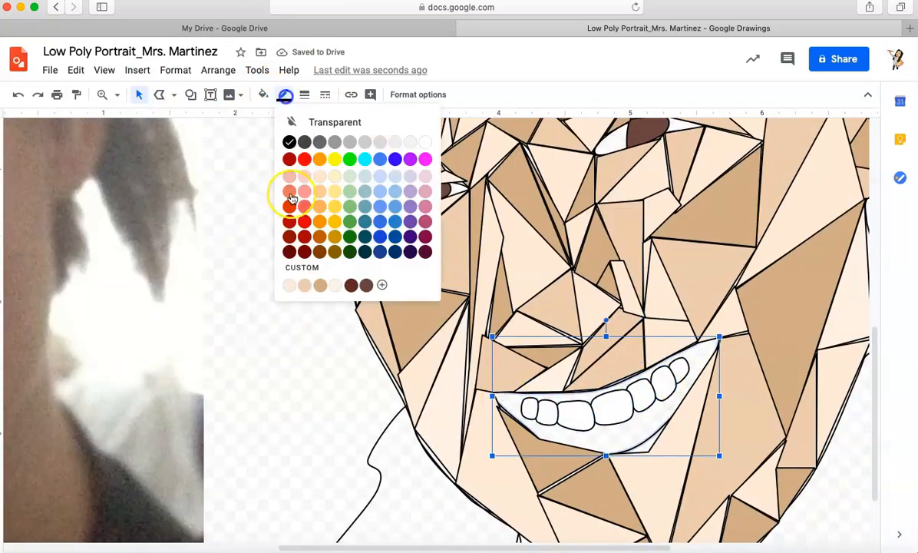
left_click(291, 199)
left_click(263, 94)
left_click(289, 201)
Delete the leftover unfilled neck outline below the chin
left_click(116, 95)
left_click(134, 139)
left_click(520, 402)
key("Delete")
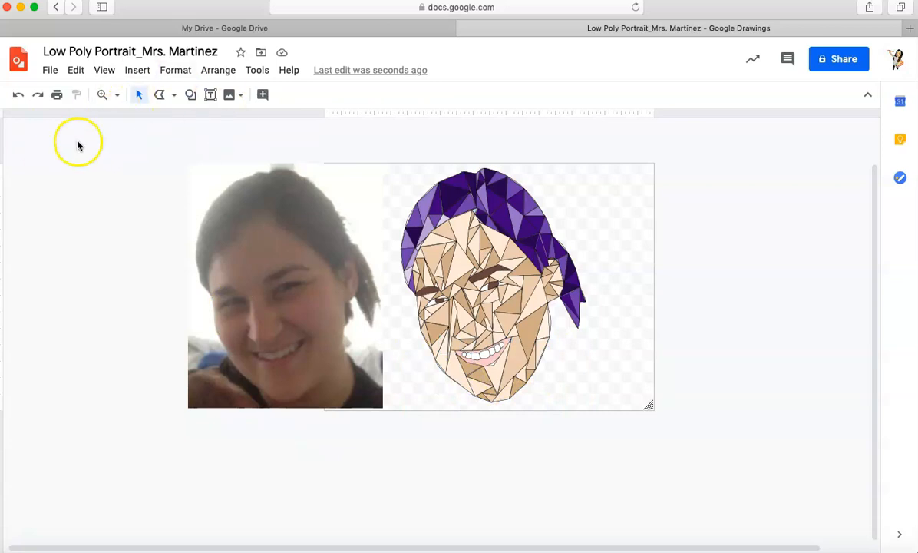
Delete the reference photo beside the low poly portrait
left_click(116, 94)
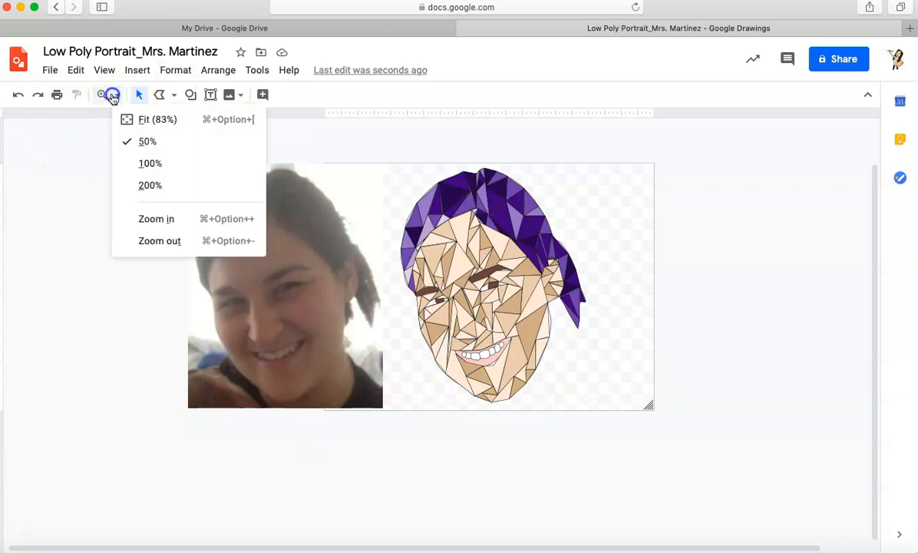
left_click(148, 162)
left_click(201, 296)
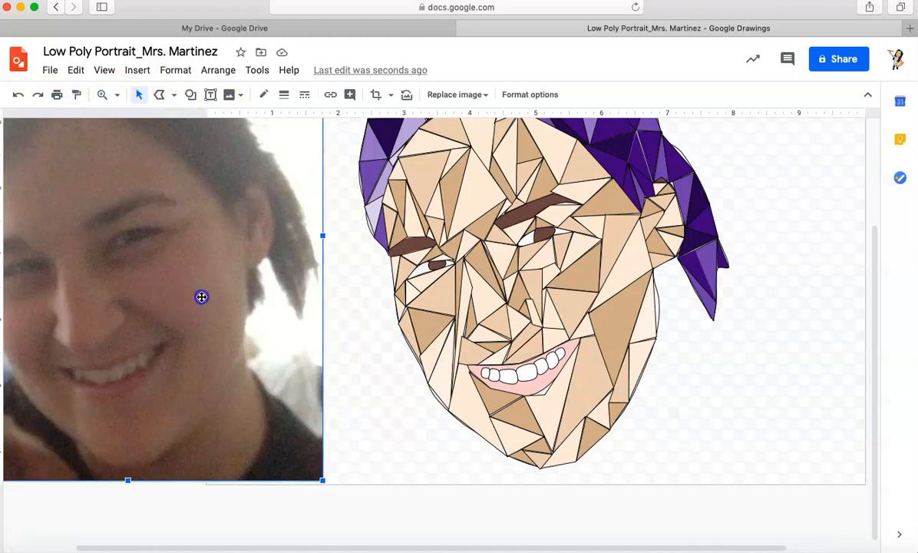
key("Delete")
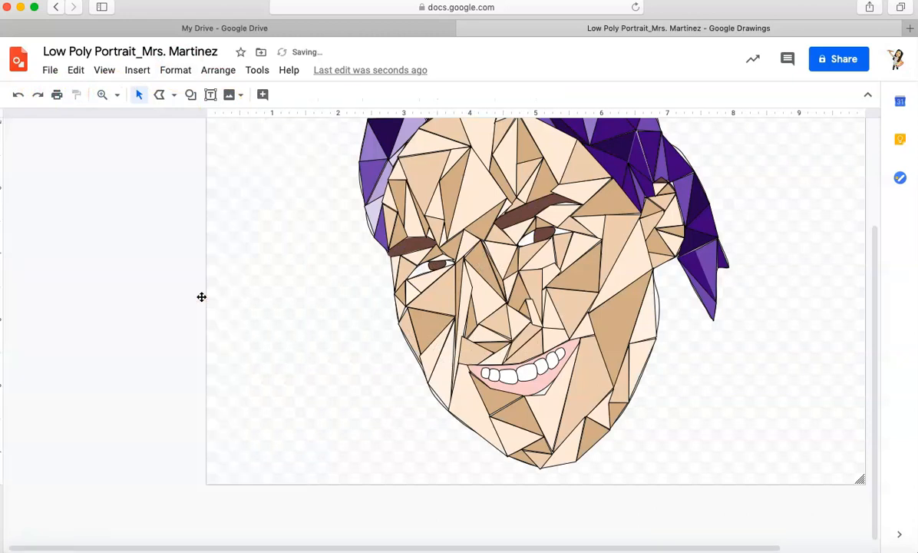
Make the outlines of all the portrait's shapes transparent at once
scroll(293, 219, "up", 3)
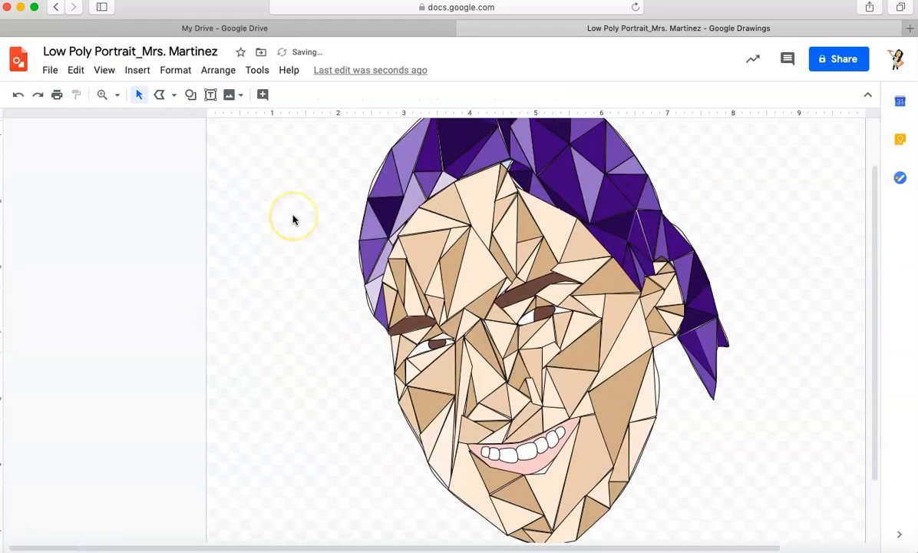
left_click(117, 94)
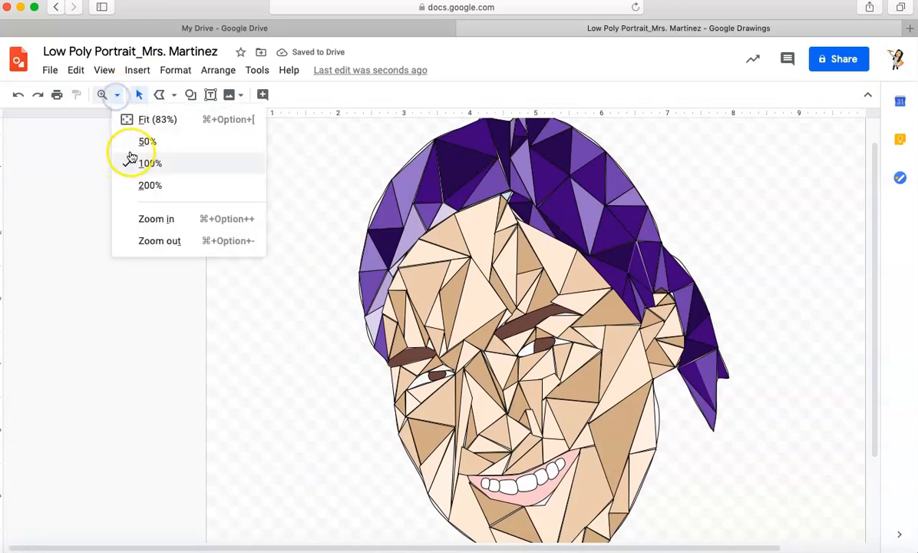
left_click(148, 119)
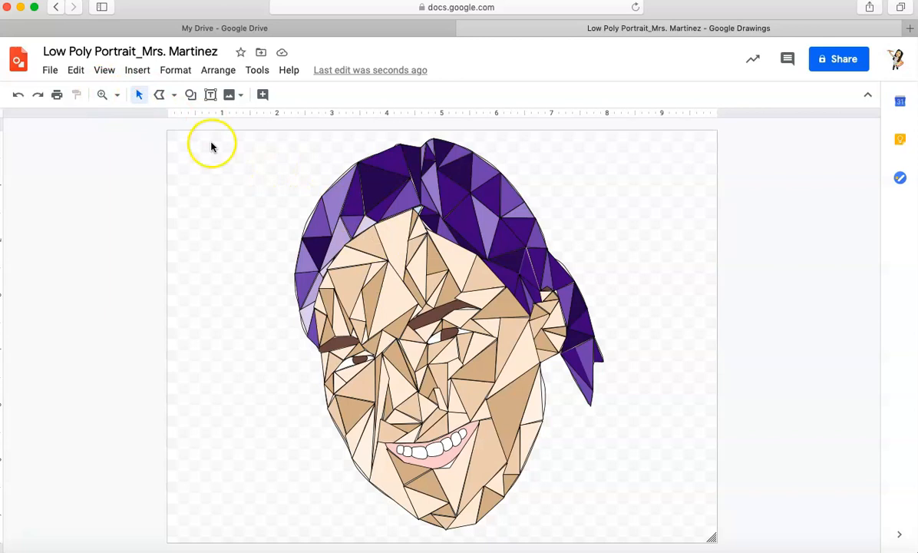
left_click(257, 140)
left_click_drag(263, 141, 639, 537)
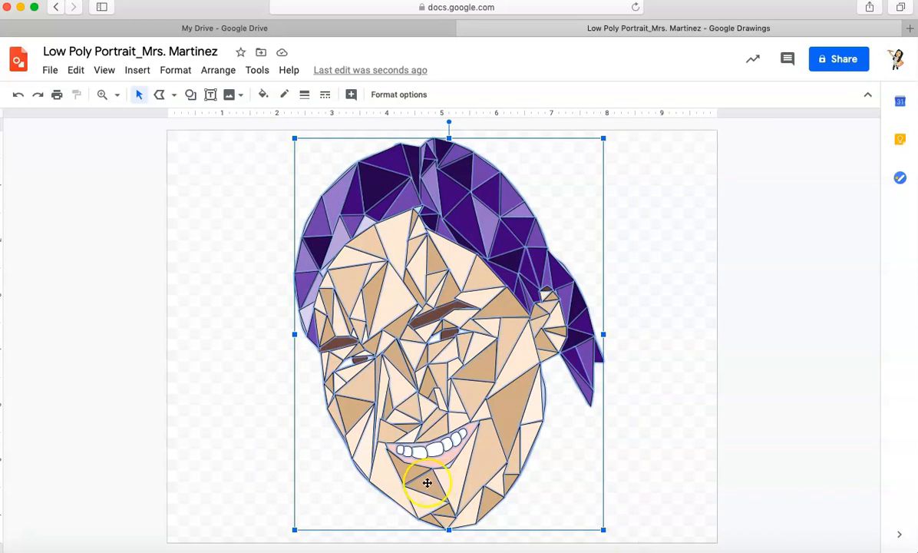
left_click(286, 96)
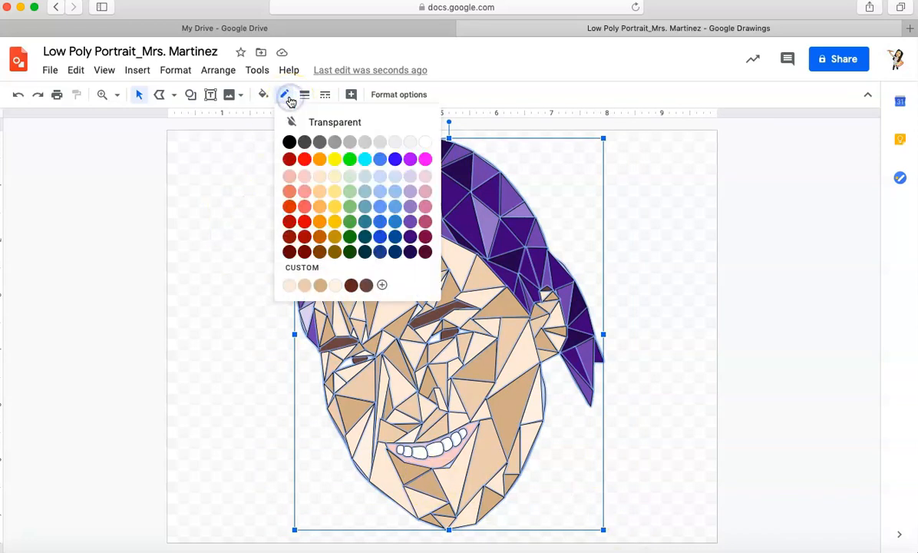
left_click(302, 125)
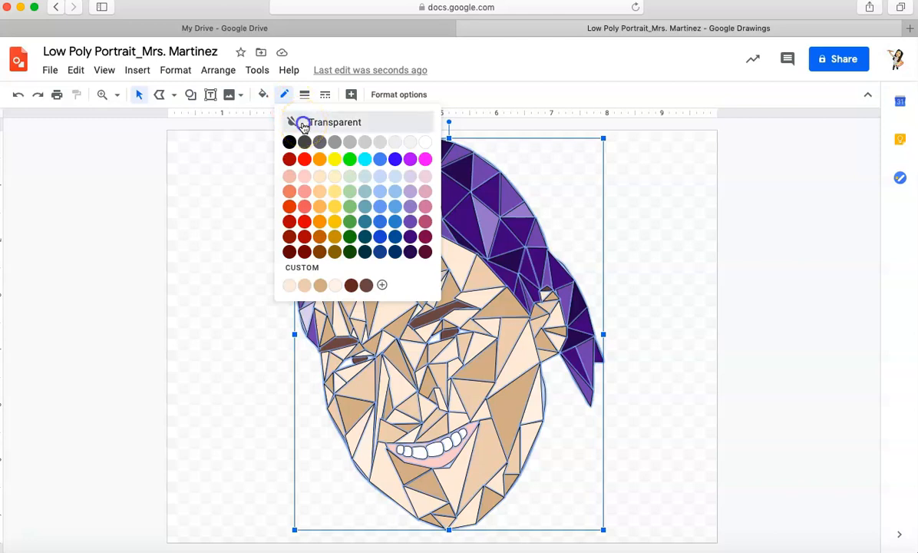
left_click(303, 125)
left_click(178, 215)
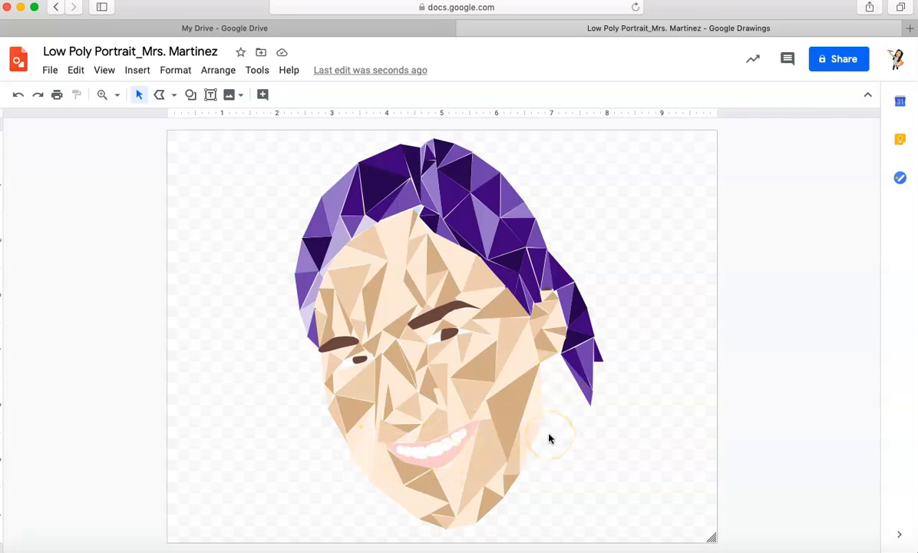
left_click(389, 345)
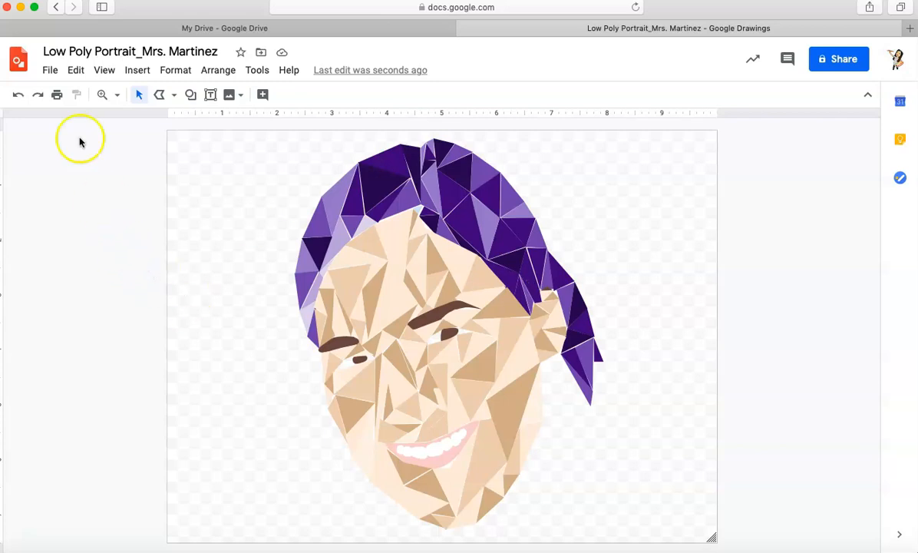
left_click(24, 534)
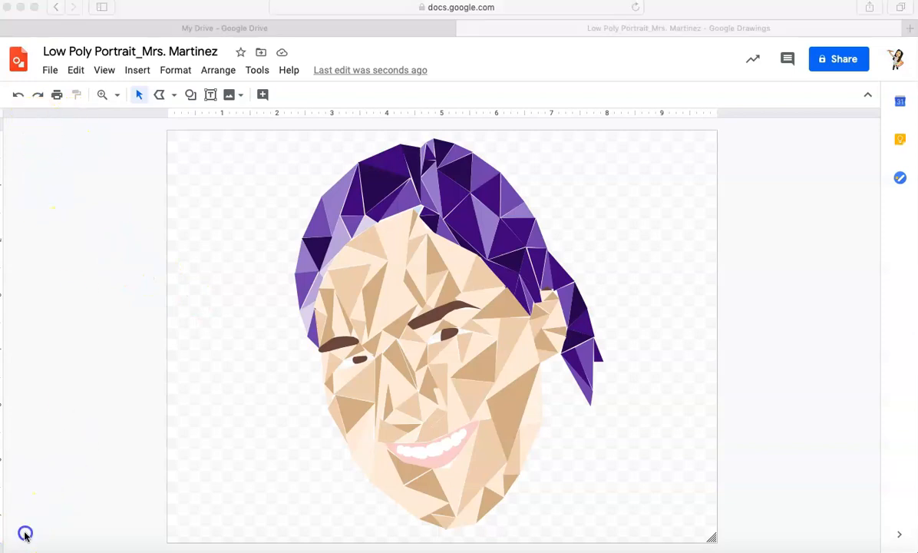